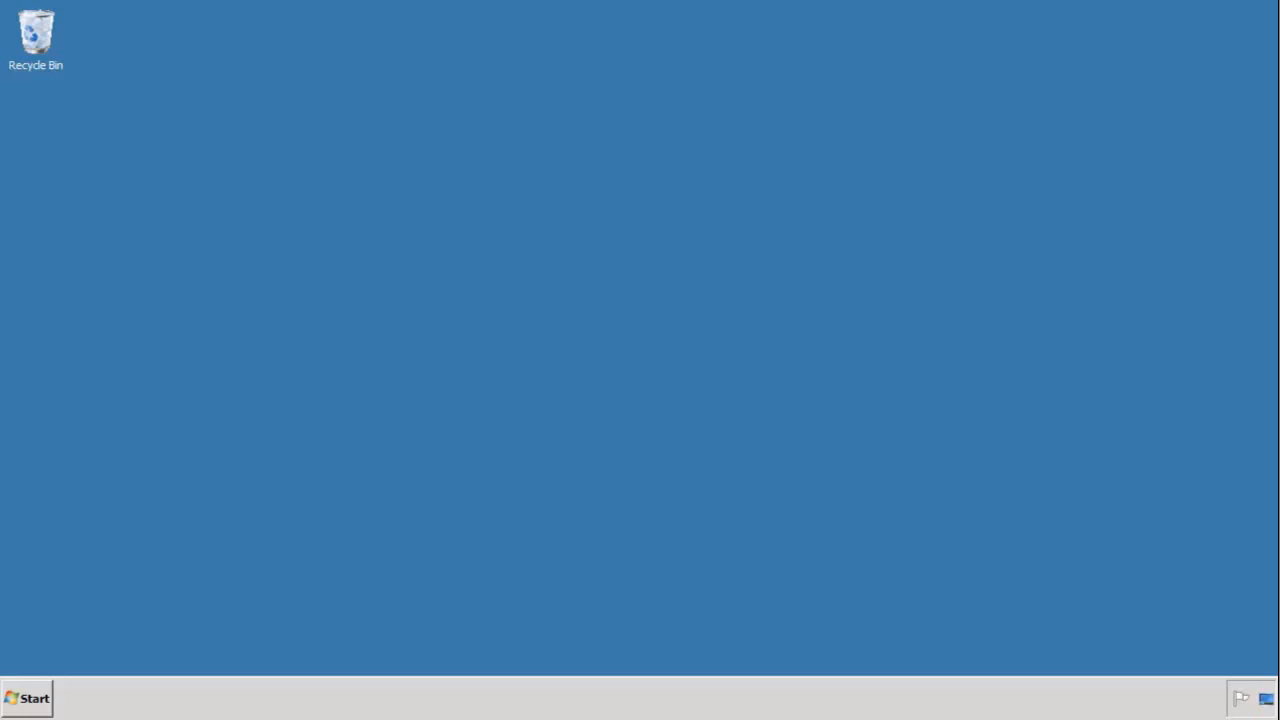
Launch Data Services Designer from the SAP BusinessObjects Data Services 4.1 program group
click(38, 698)
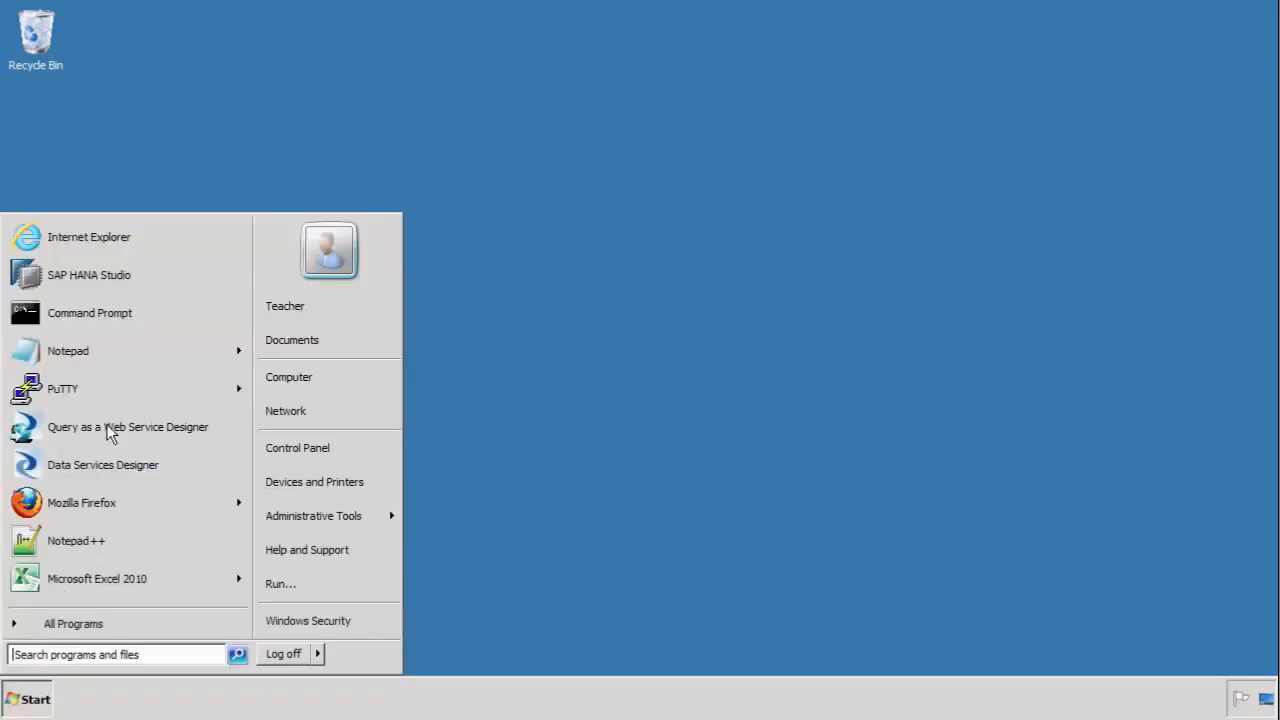
click(80, 624)
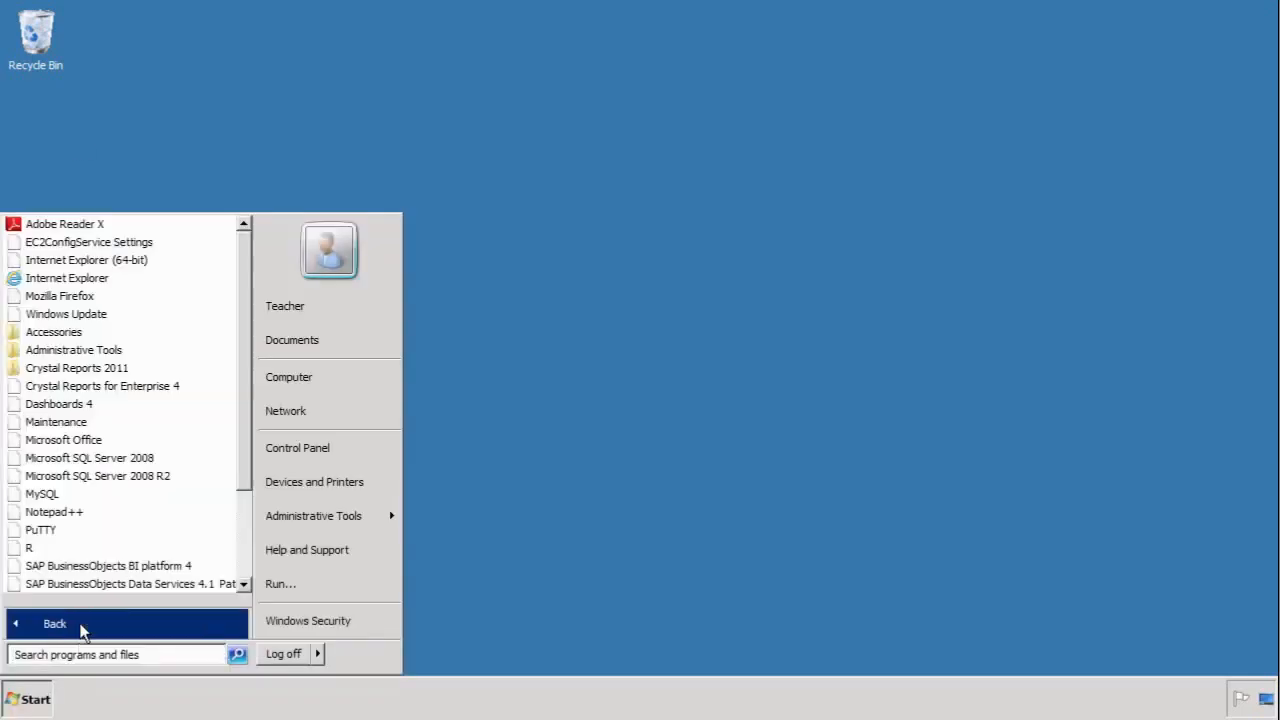
click(140, 584)
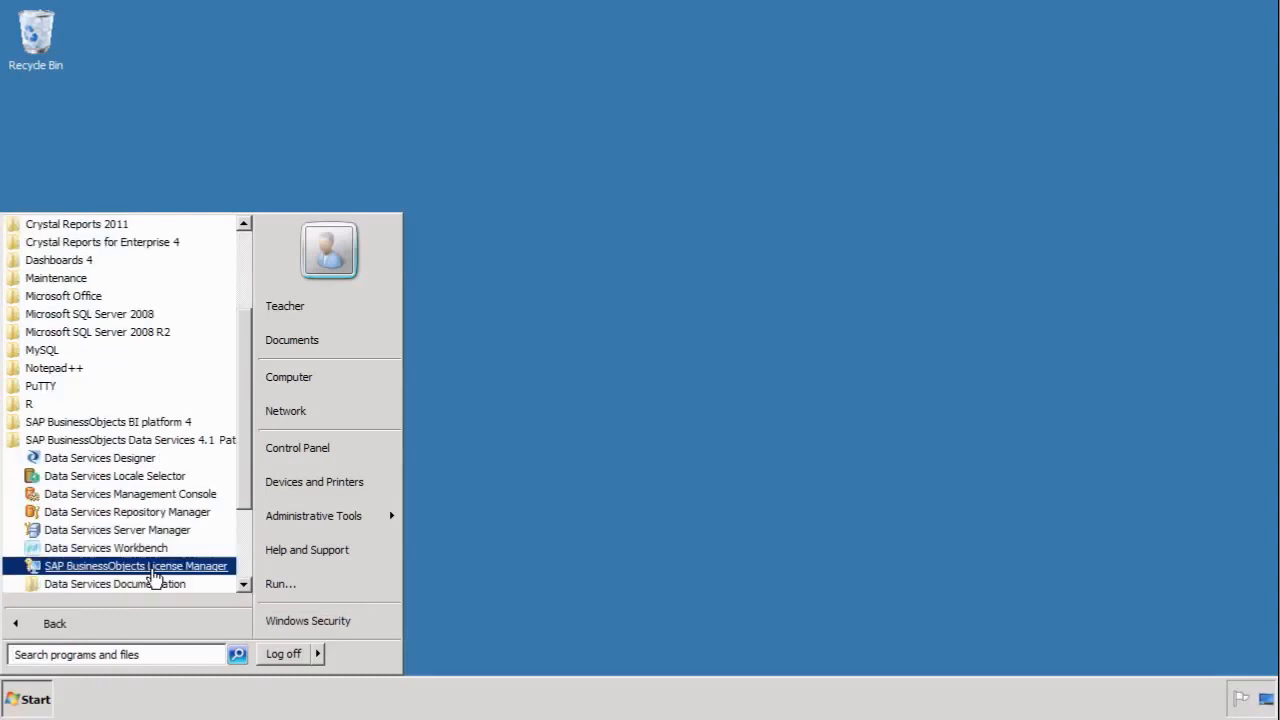
click(133, 476)
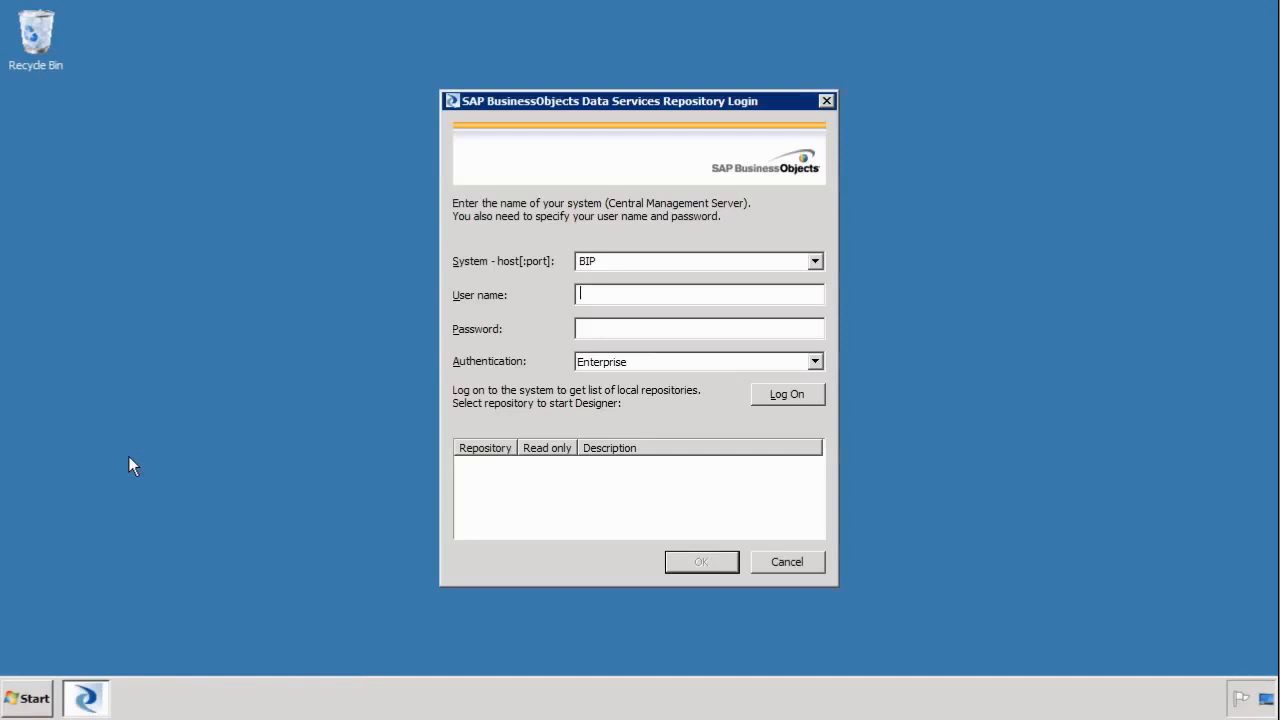
Log on to the repository with the user name and account password
text(studentpassword)
click(777, 395)
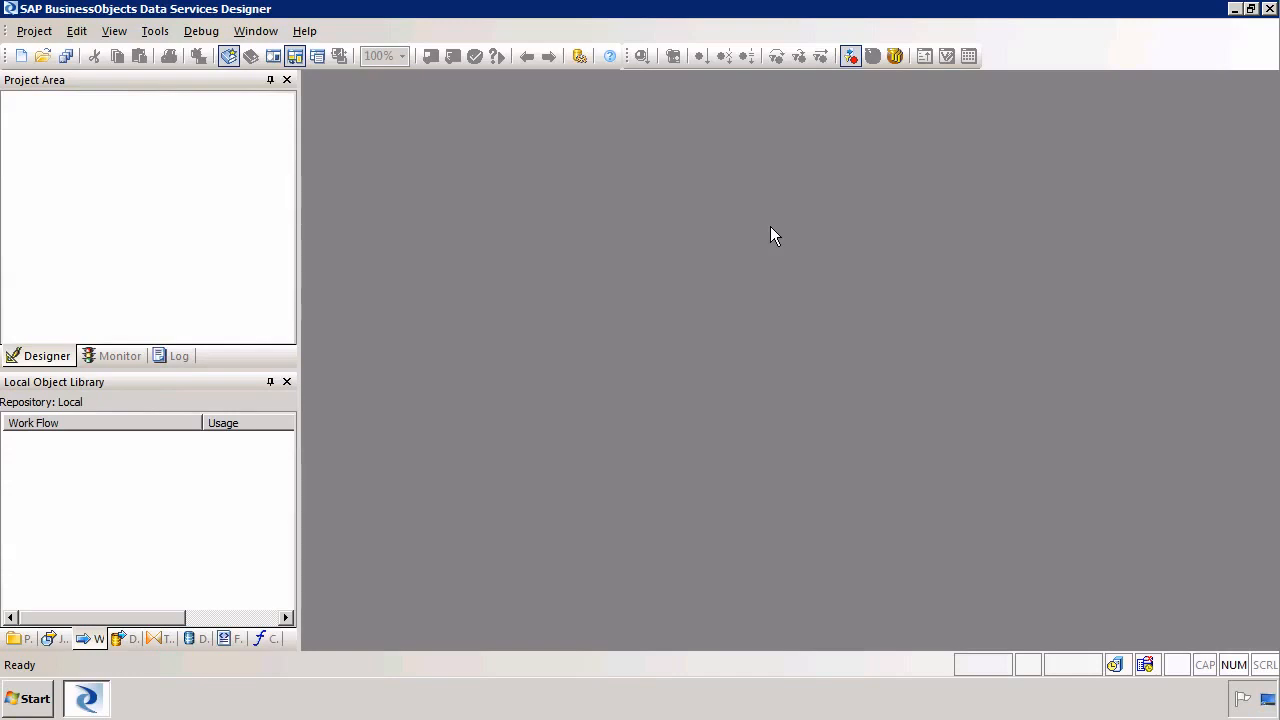
Open Windows Explorer and browse to the Documents library
right_click(44, 692)
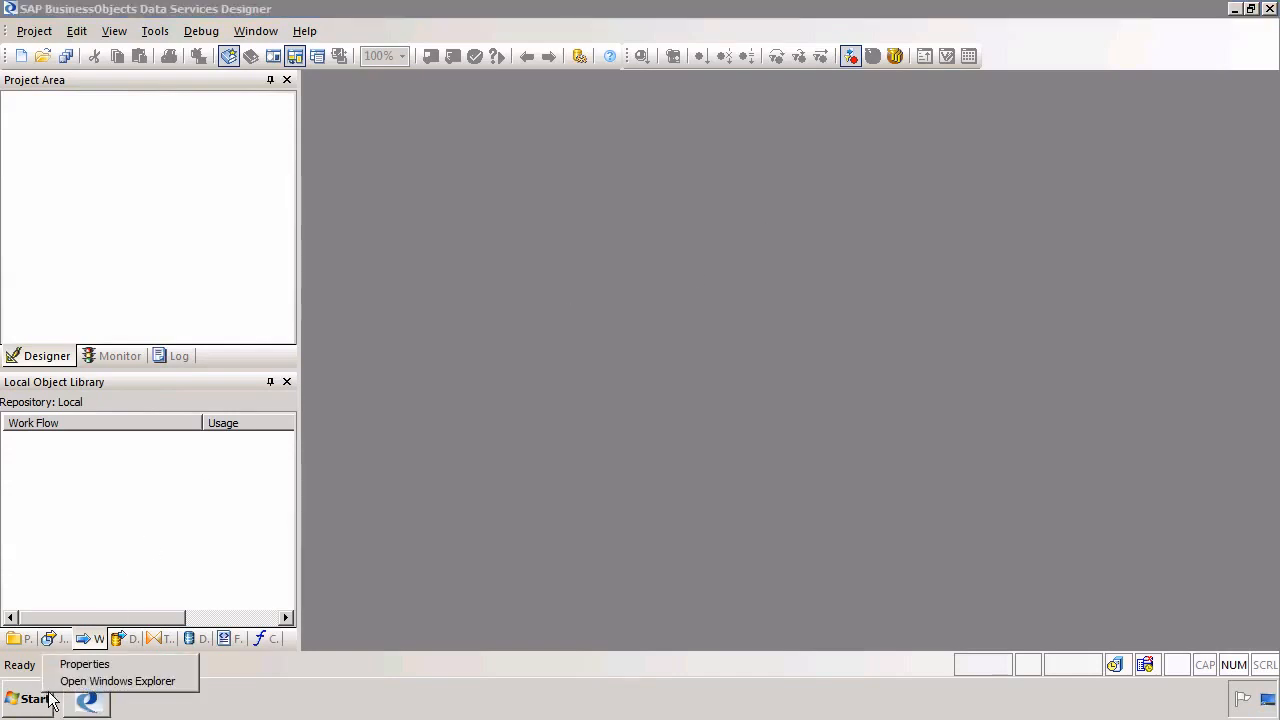
click(61, 686)
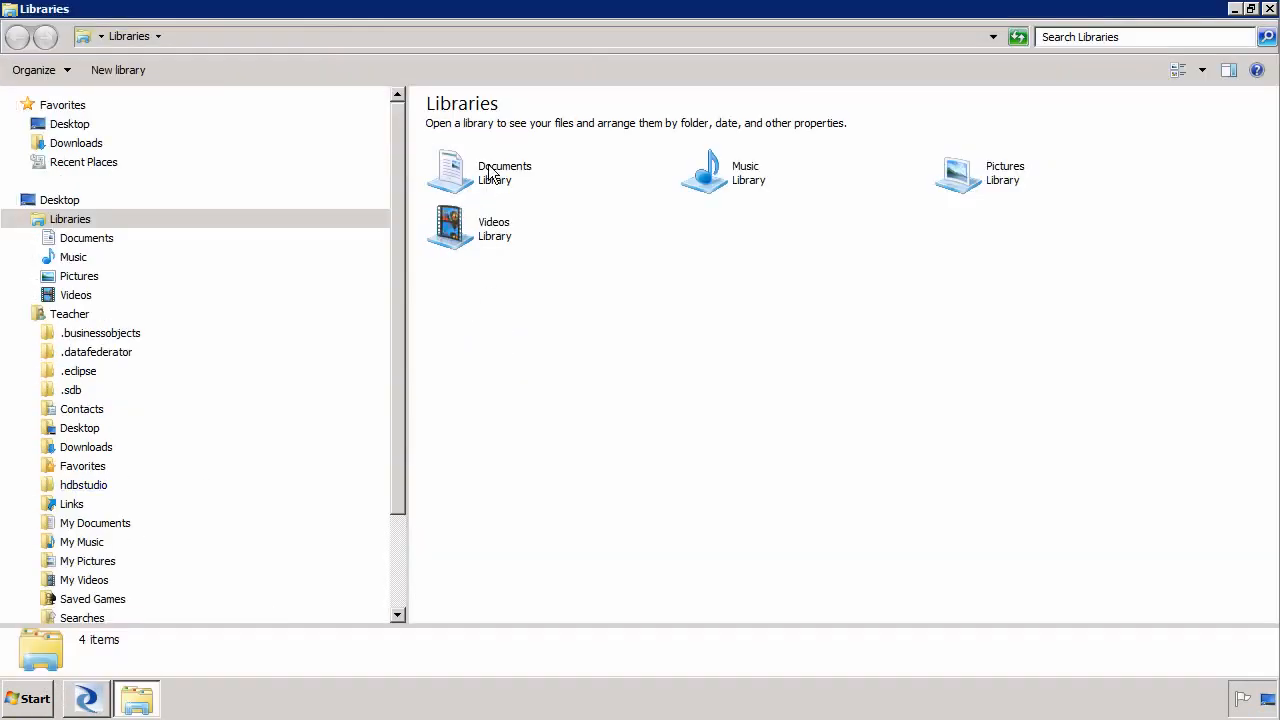
double_click(490, 170)
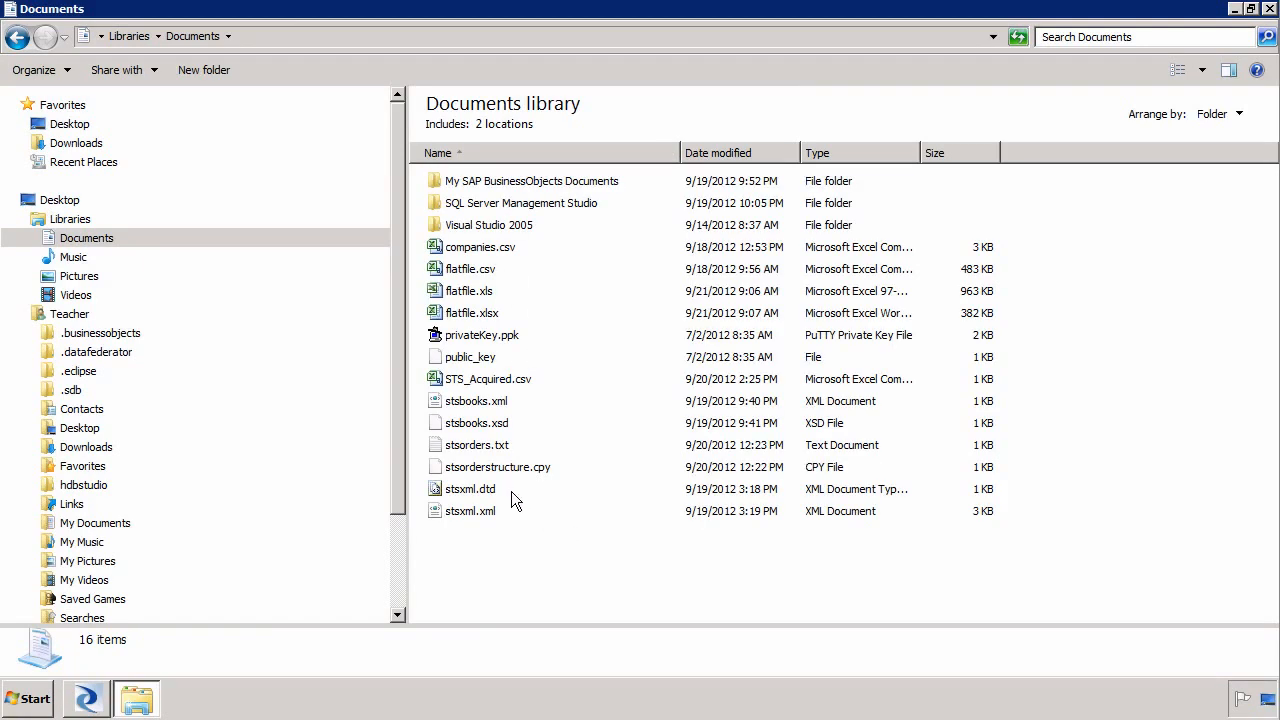
Open stsorders.txt in Notepad to examine its header and line records, then close it
click(480, 450)
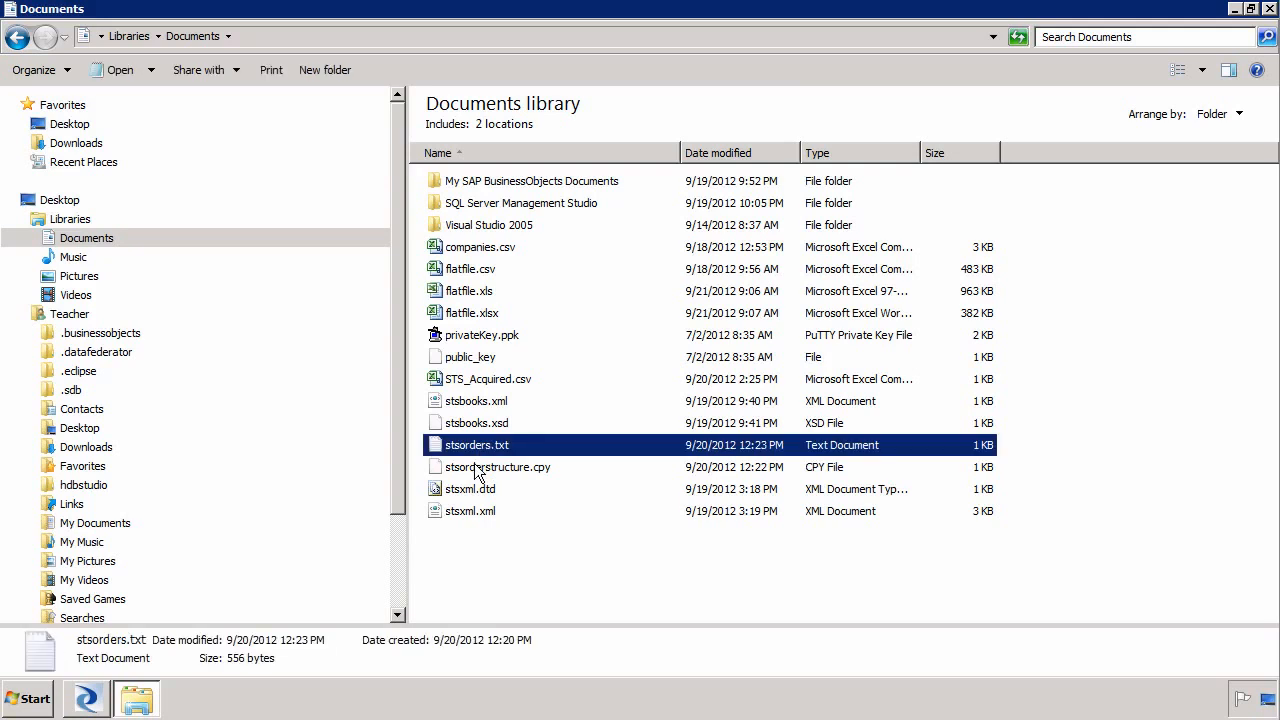
click(478, 470)
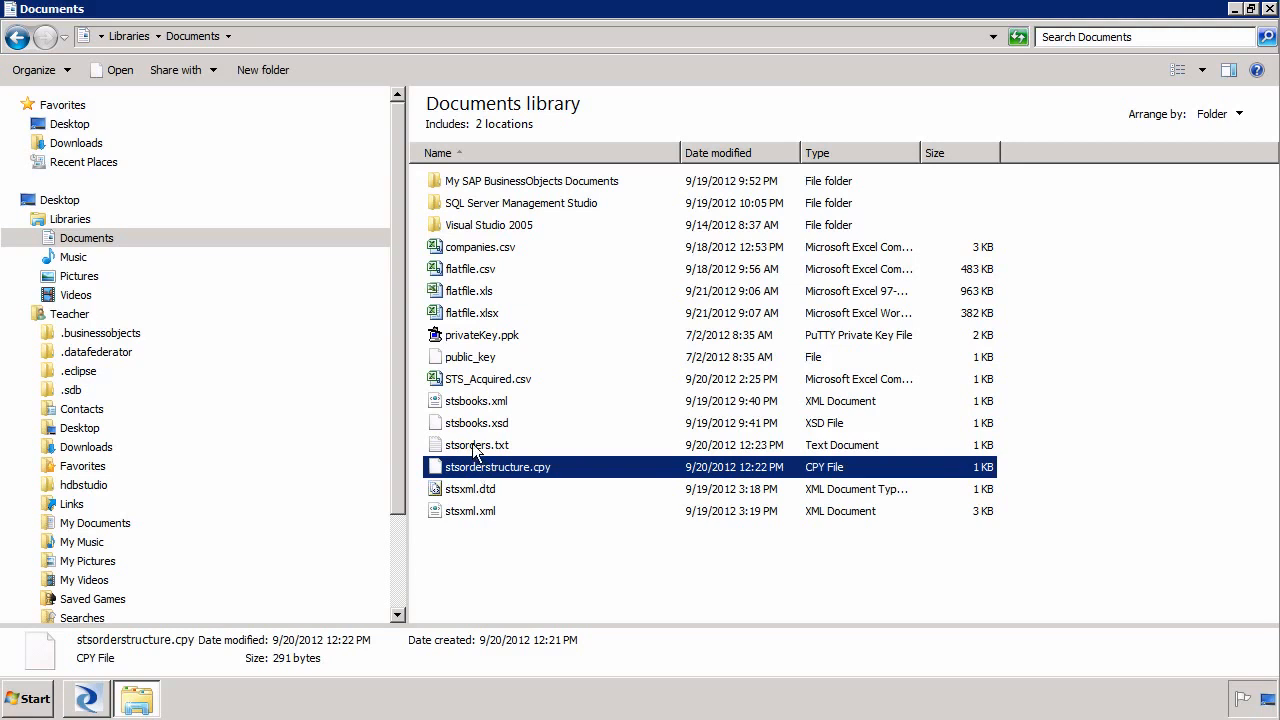
double_click(476, 447)
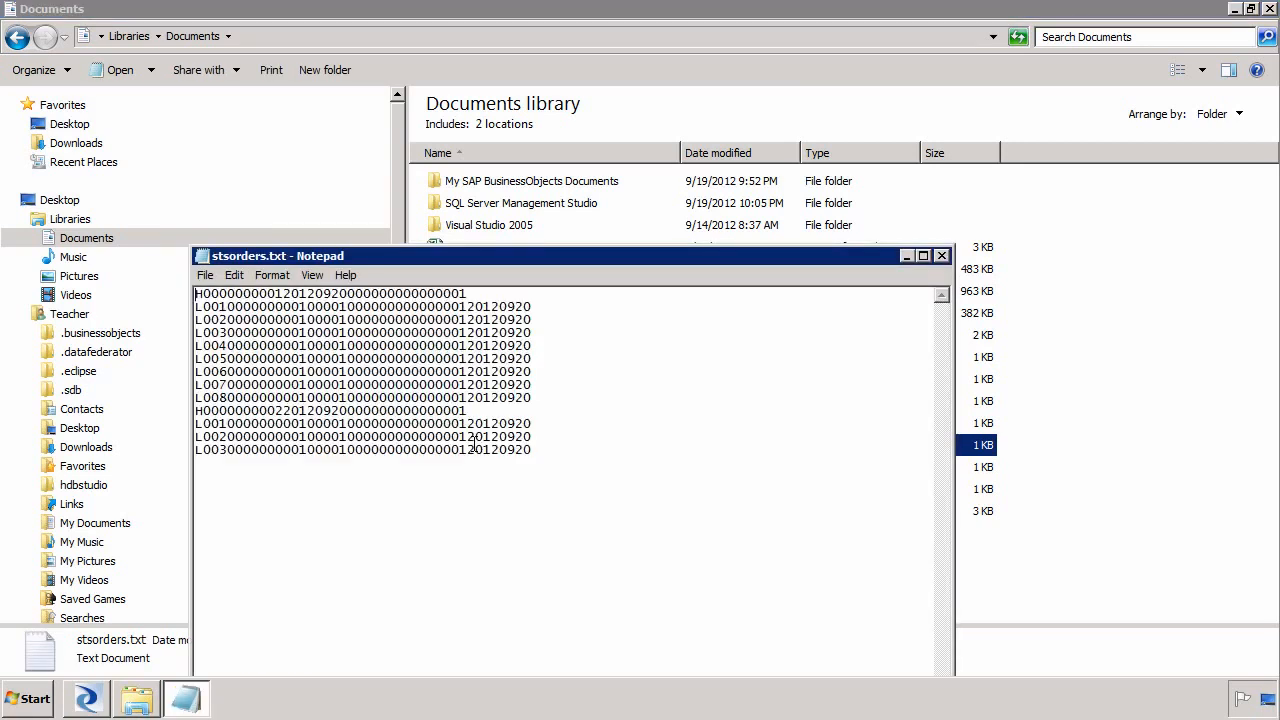
click(468, 295)
drag(413, 300, 187, 294)
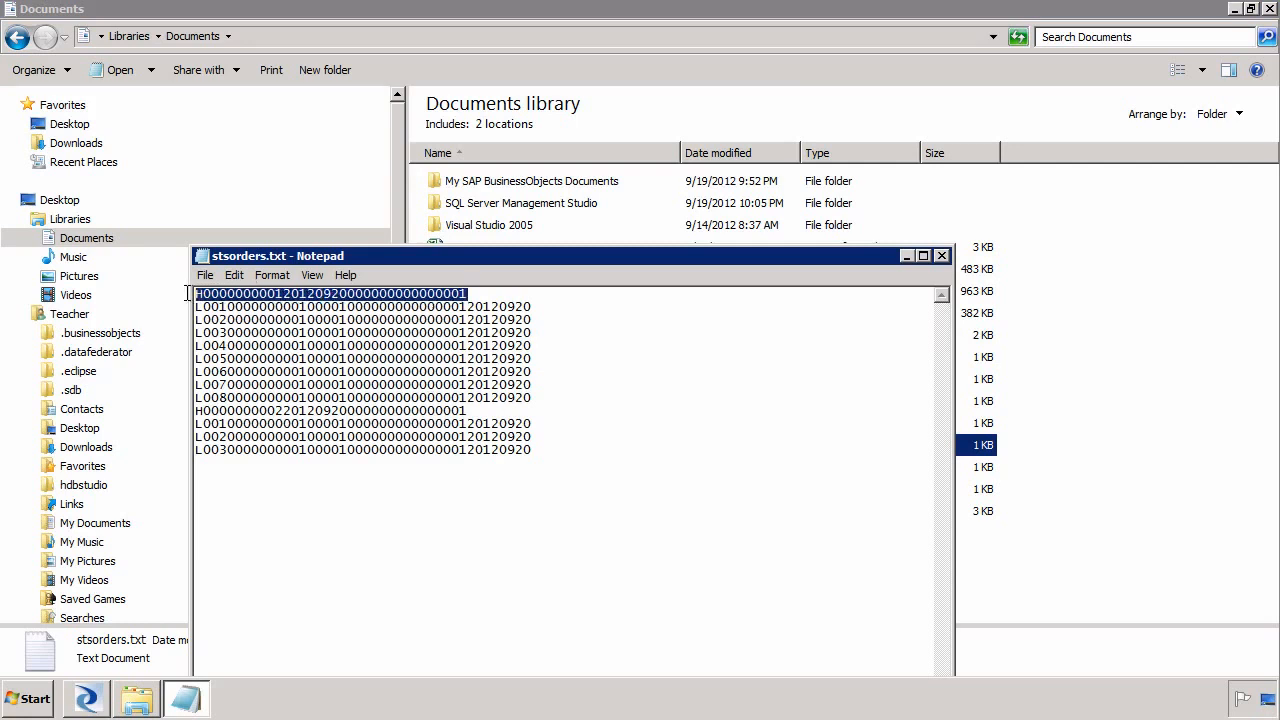
click(443, 500)
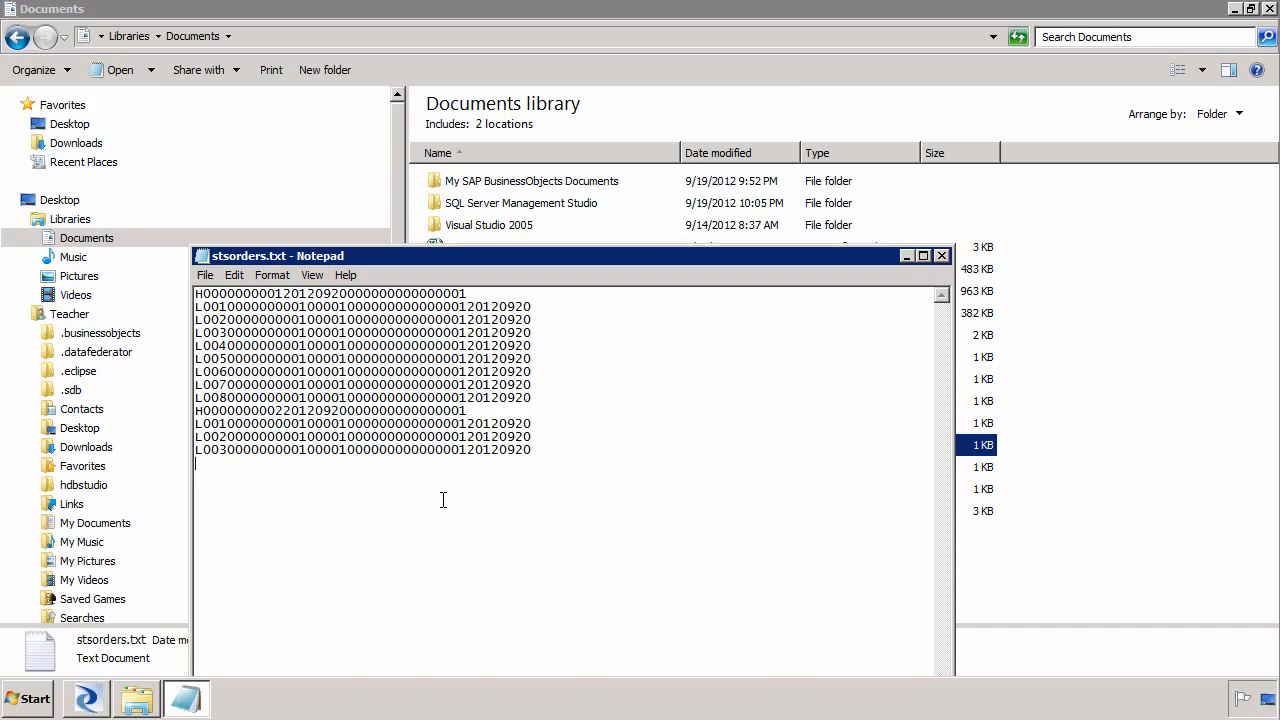
double_click(201, 258)
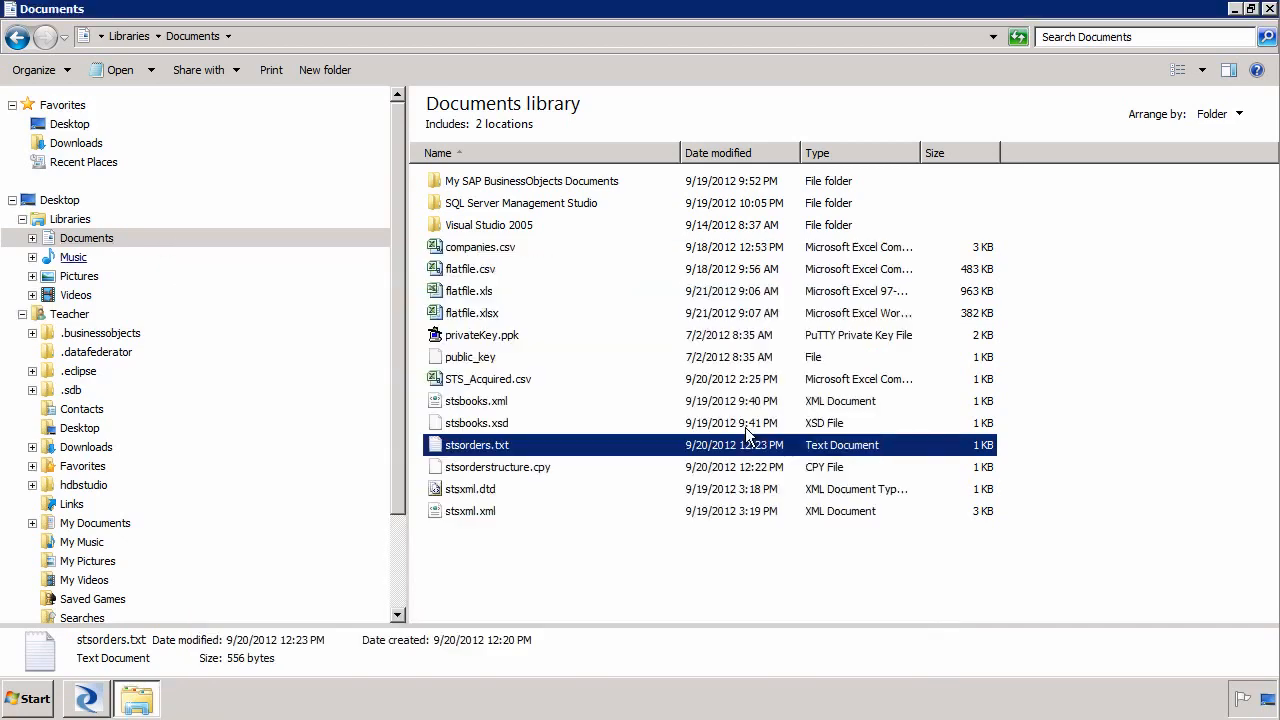
Open stsorderstructure.cpy with Notepad++ to examine the OrderRec and OrderLine layouts, then close it and Explorer
click(517, 467)
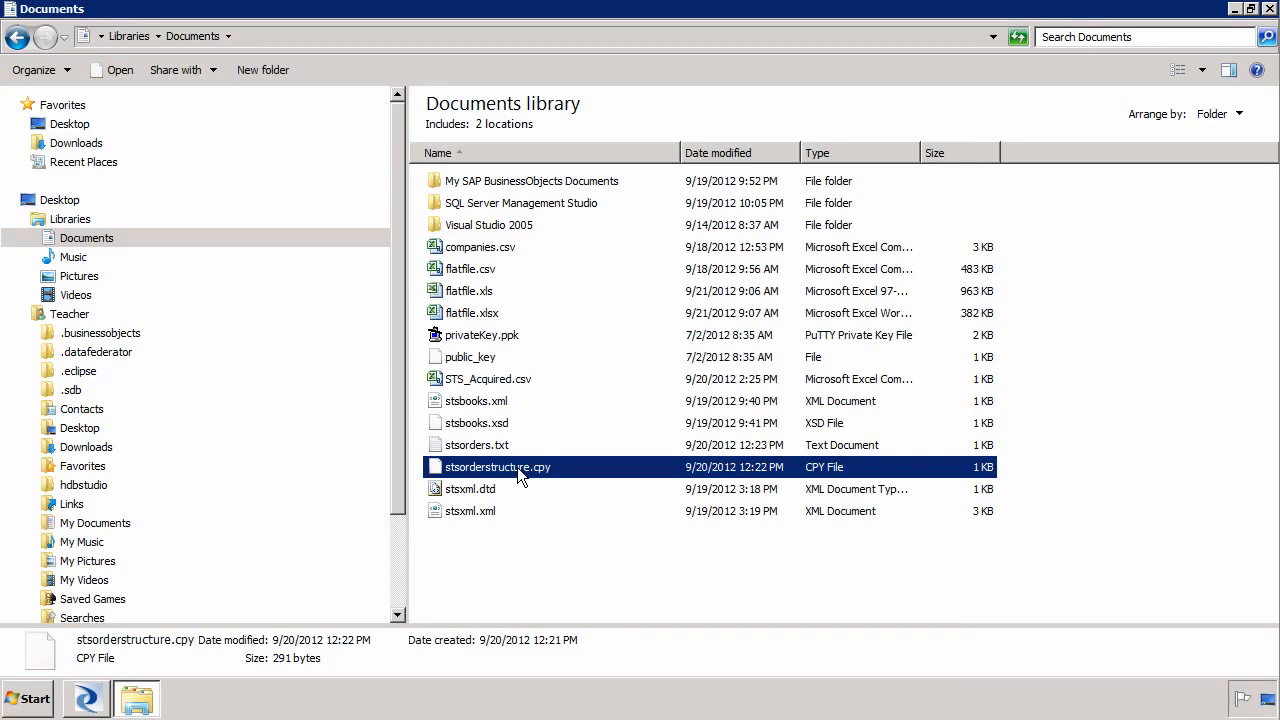
right_click(517, 467)
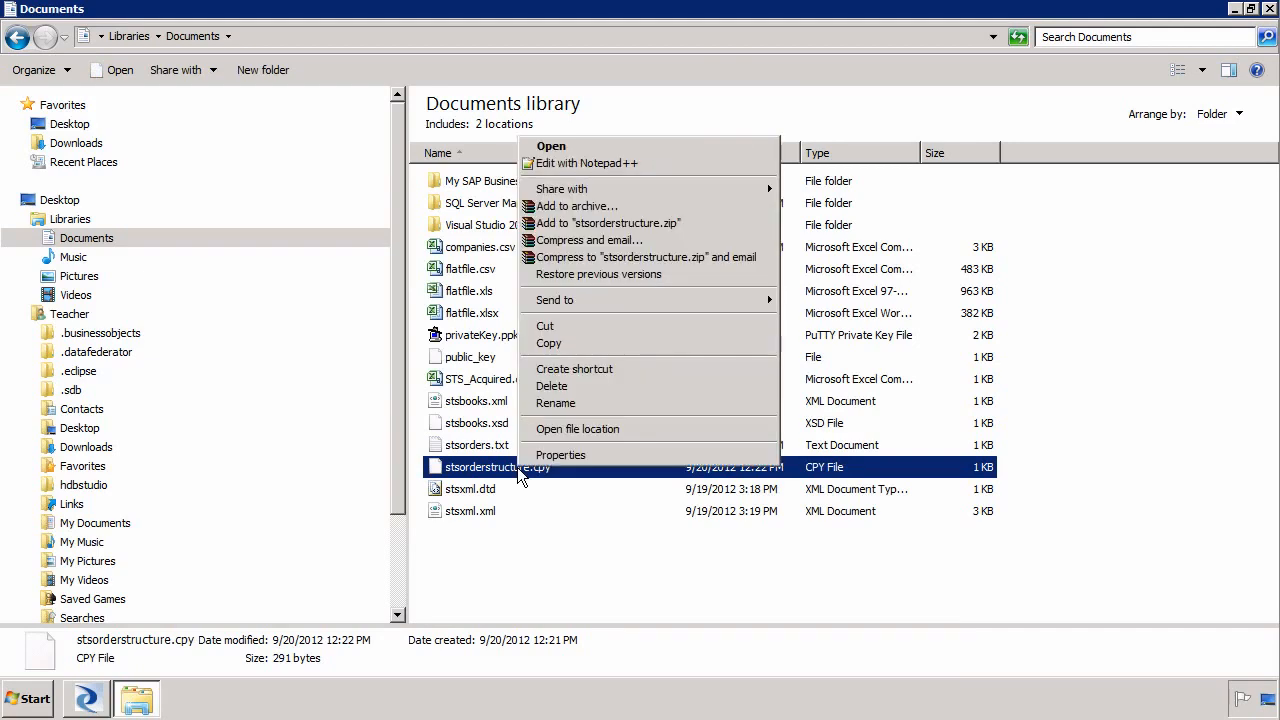
click(640, 166)
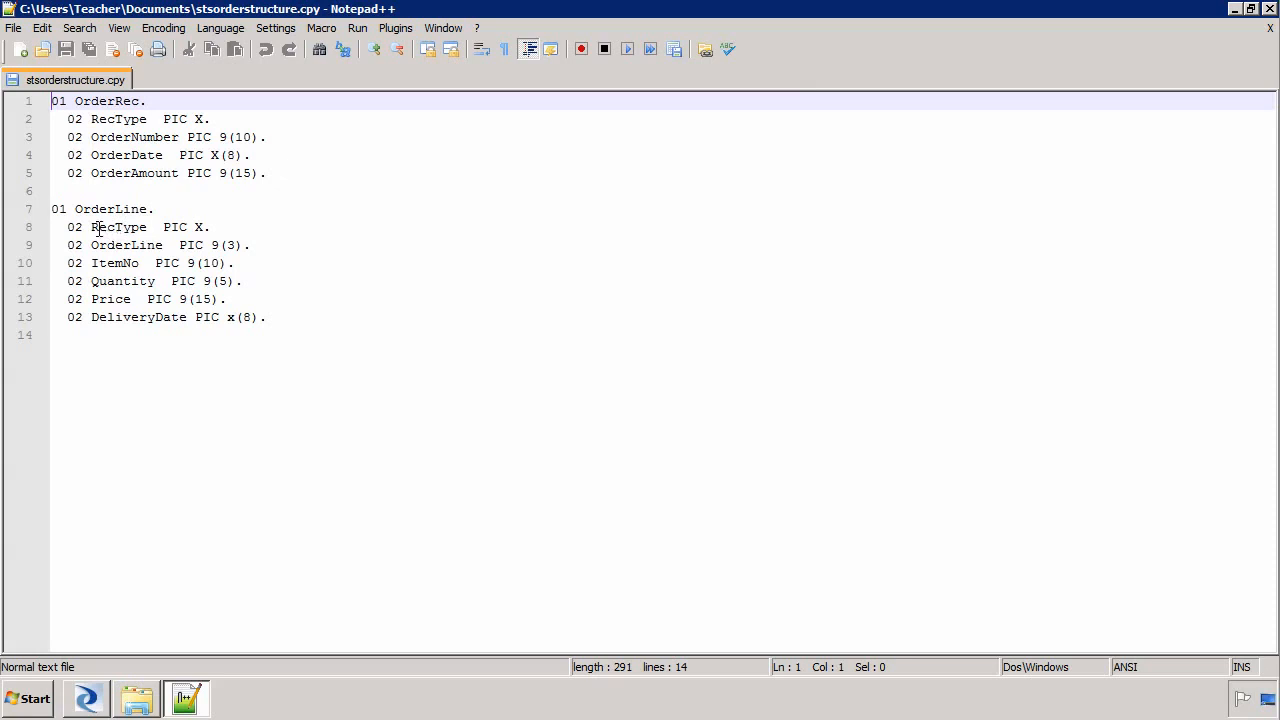
drag(270, 320, 205, 300)
drag(47, 238, 8, 215)
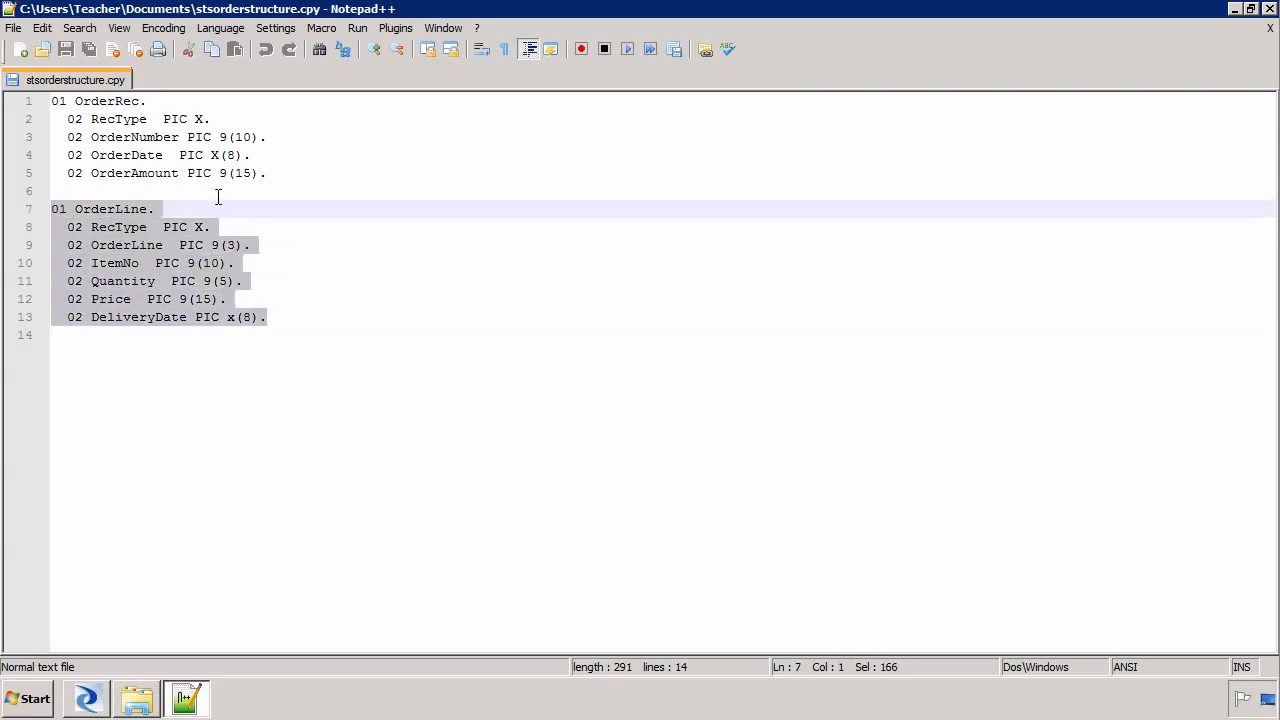
click(1268, 32)
click(1270, 9)
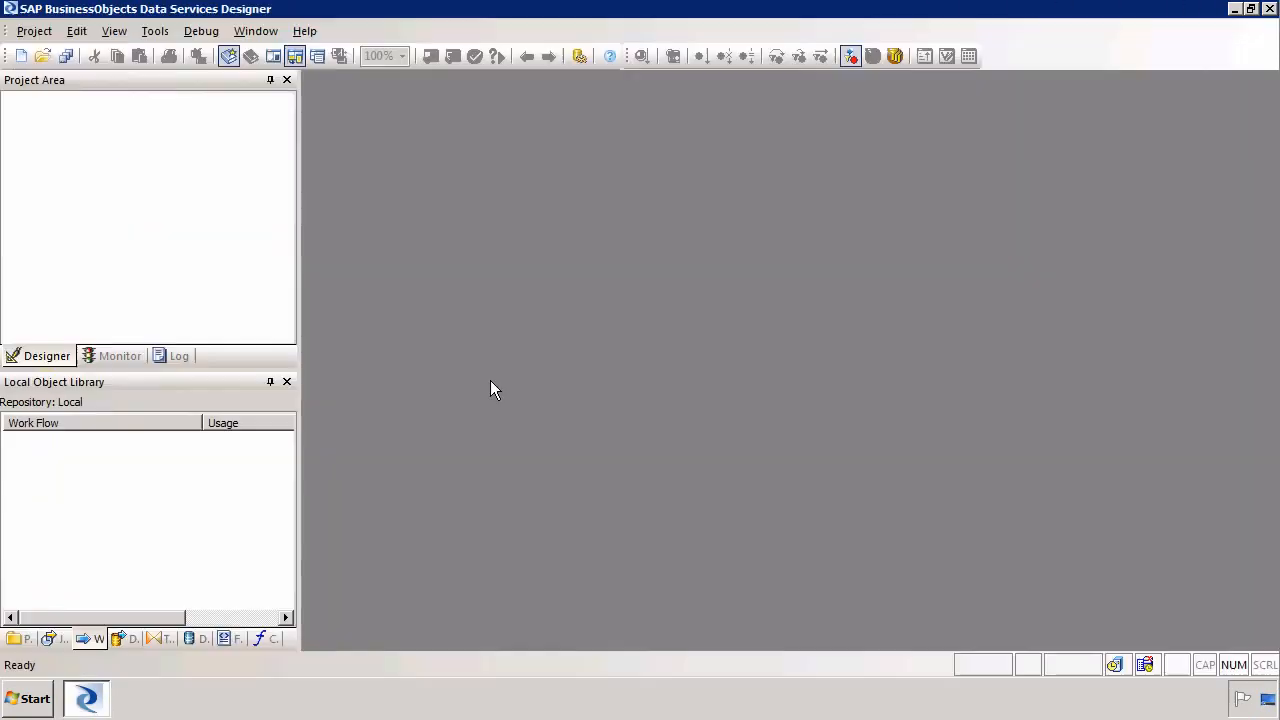
click(1270, 9)
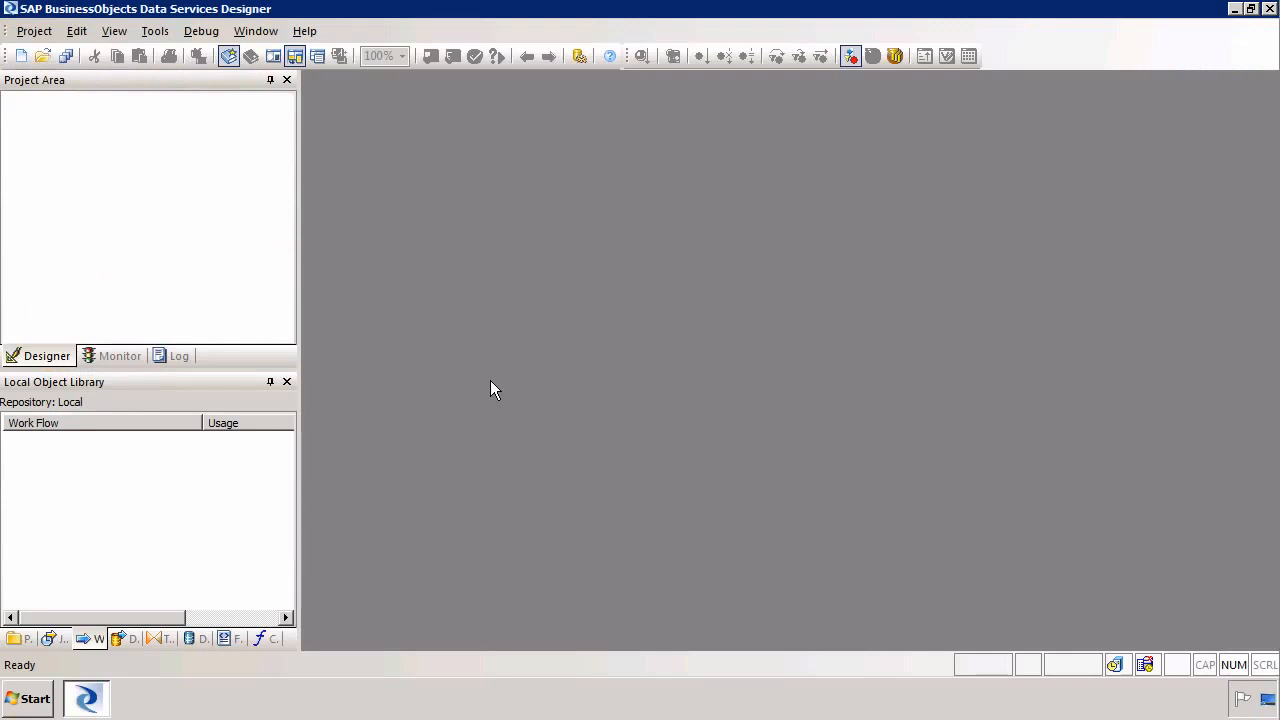
Create a new COBOL copybook format from the COBOL Copybooks category of the format library
click(224, 638)
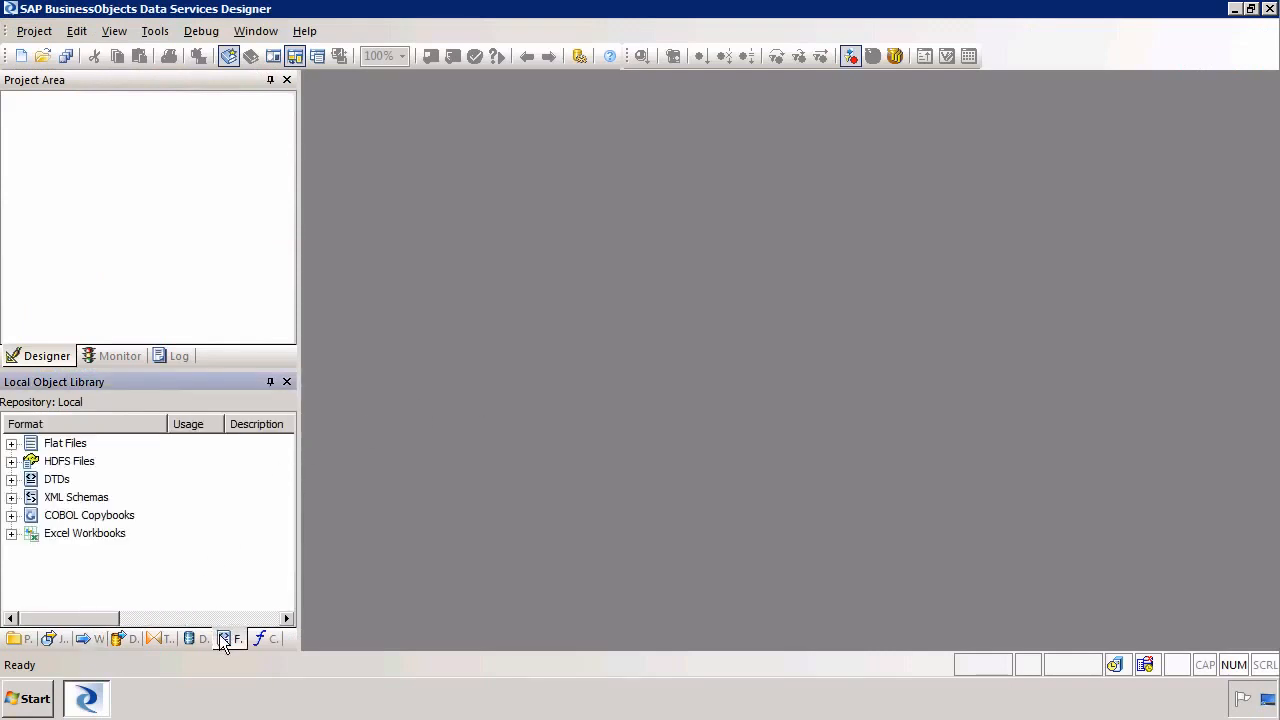
right_click(114, 518)
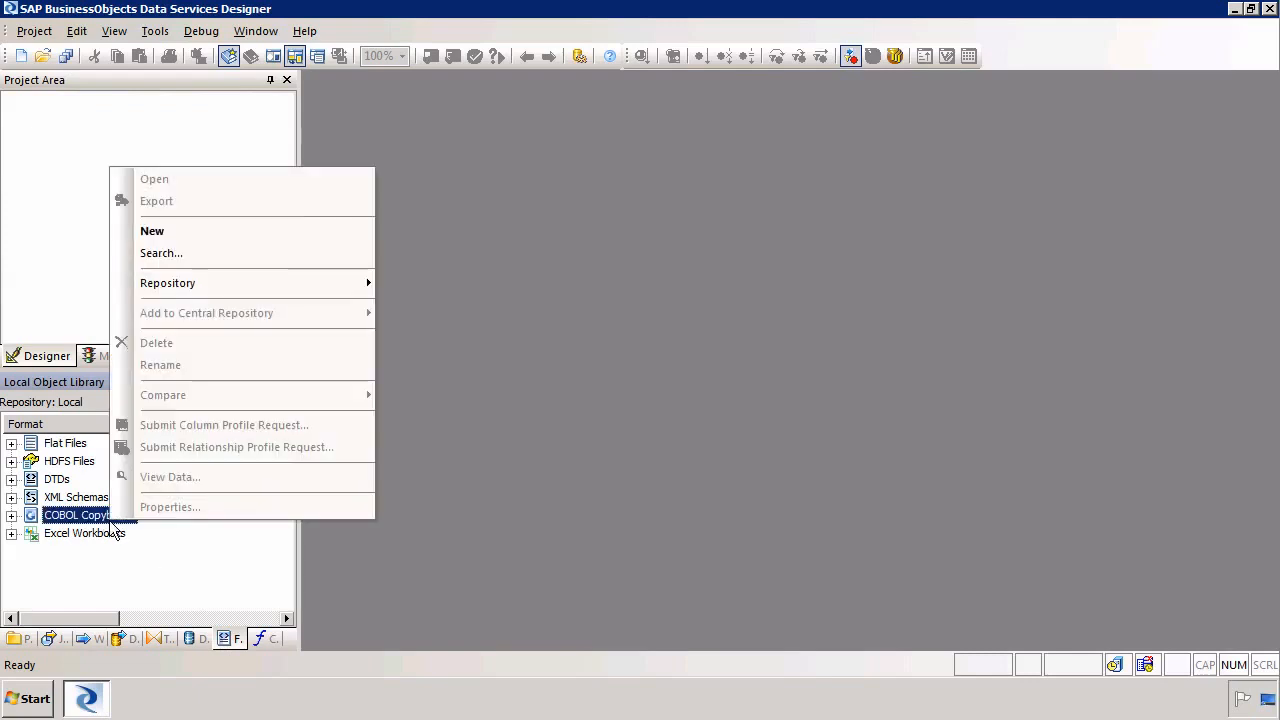
click(281, 231)
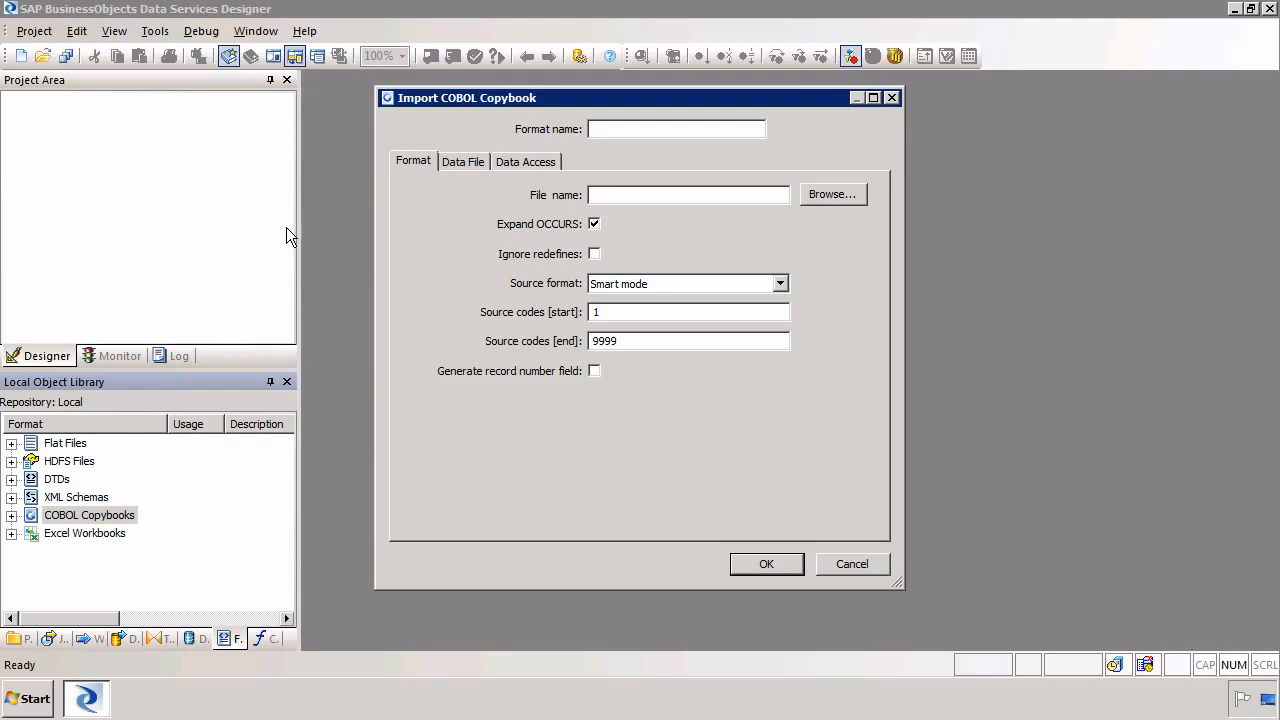
Set the copybook file to stsorderstructure.cpy in Documents and enable the record number field
click(841, 195)
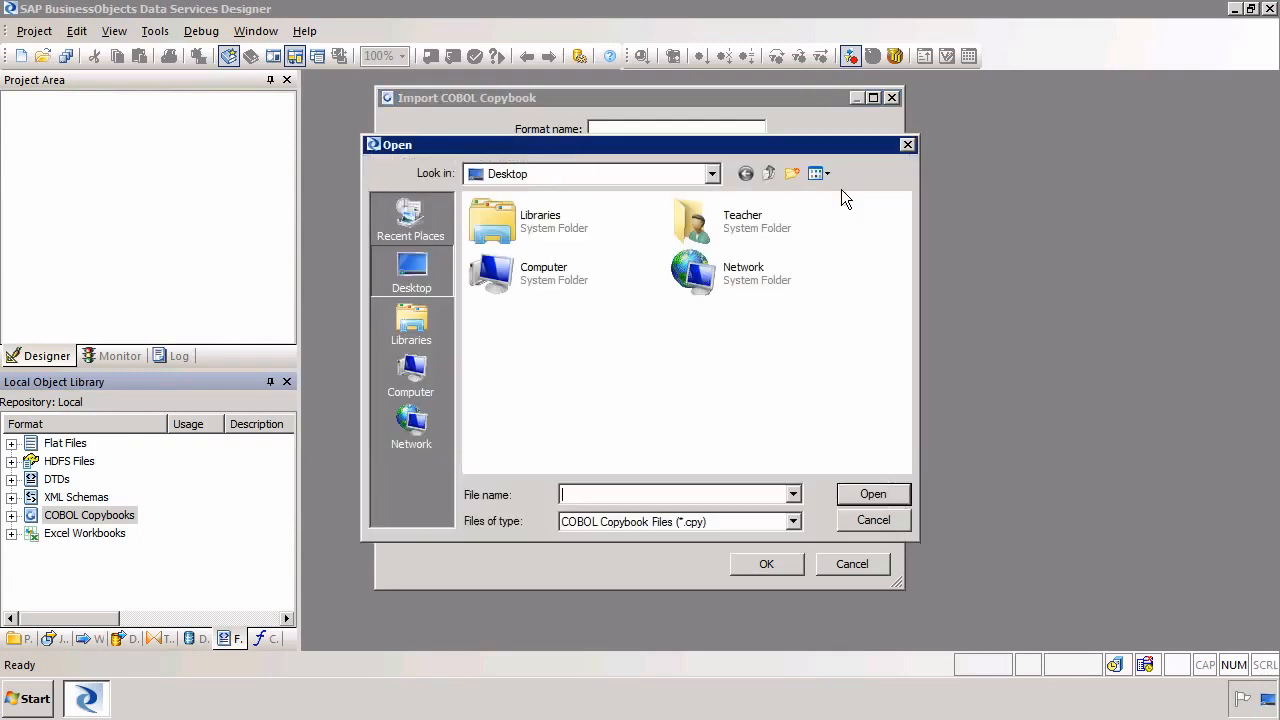
click(415, 325)
double_click(545, 238)
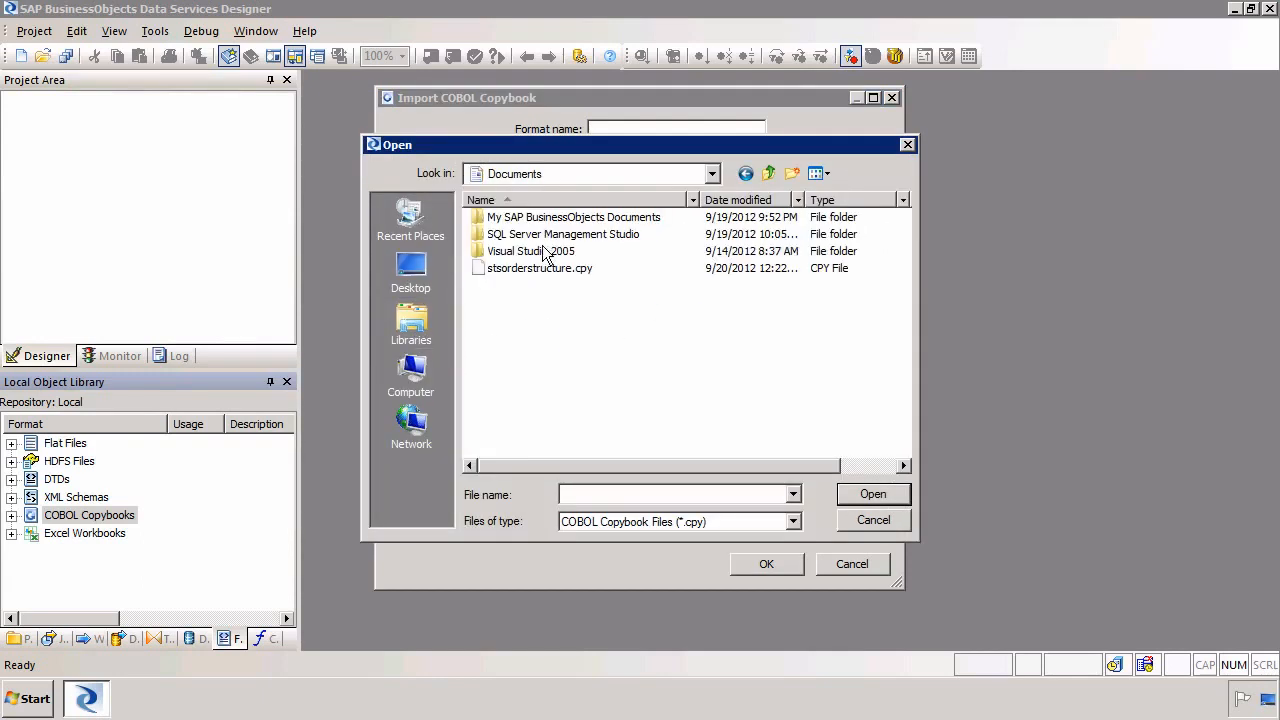
double_click(540, 270)
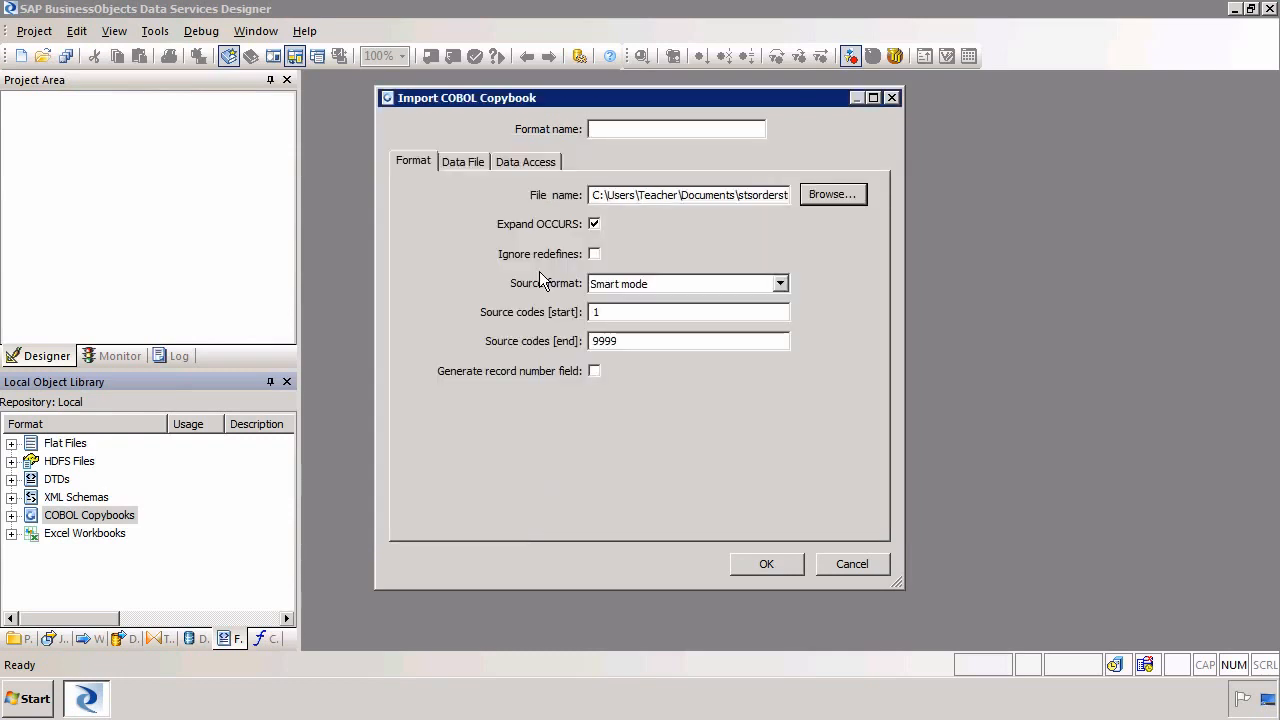
click(596, 371)
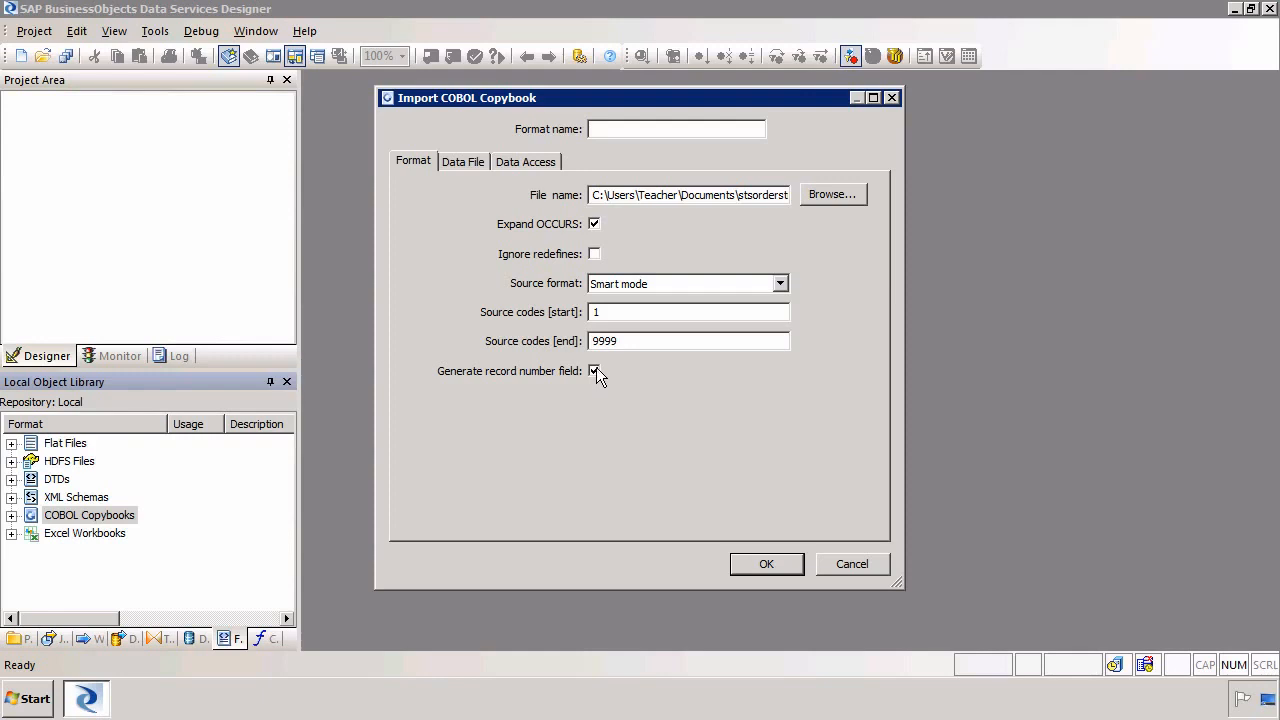
Set the data file name to stsorders.txt from the Documents folder
click(466, 161)
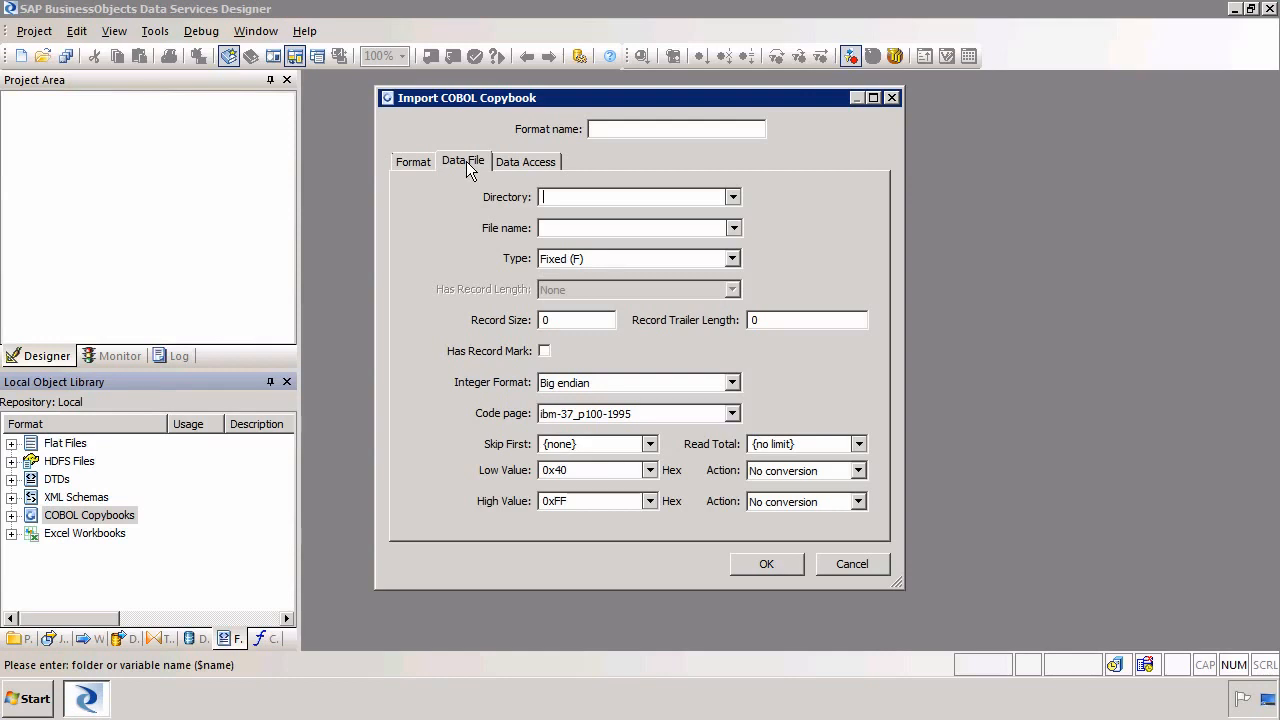
click(734, 228)
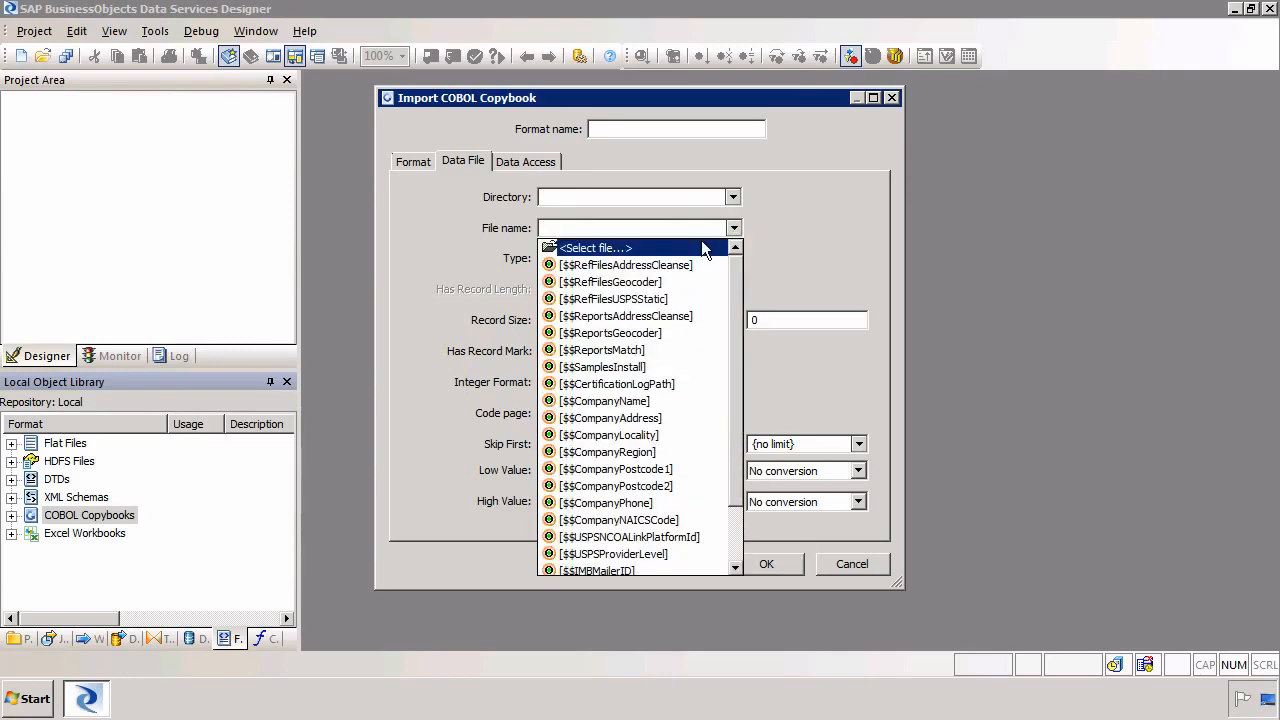
click(703, 248)
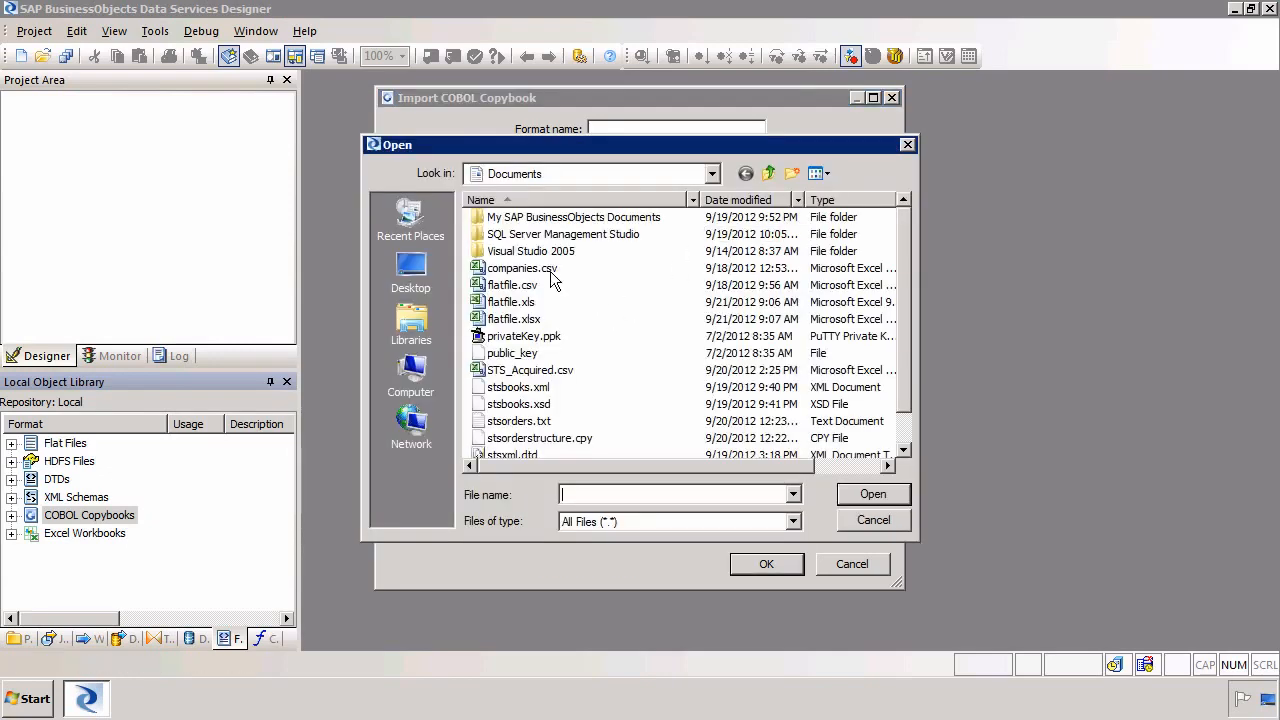
double_click(521, 424)
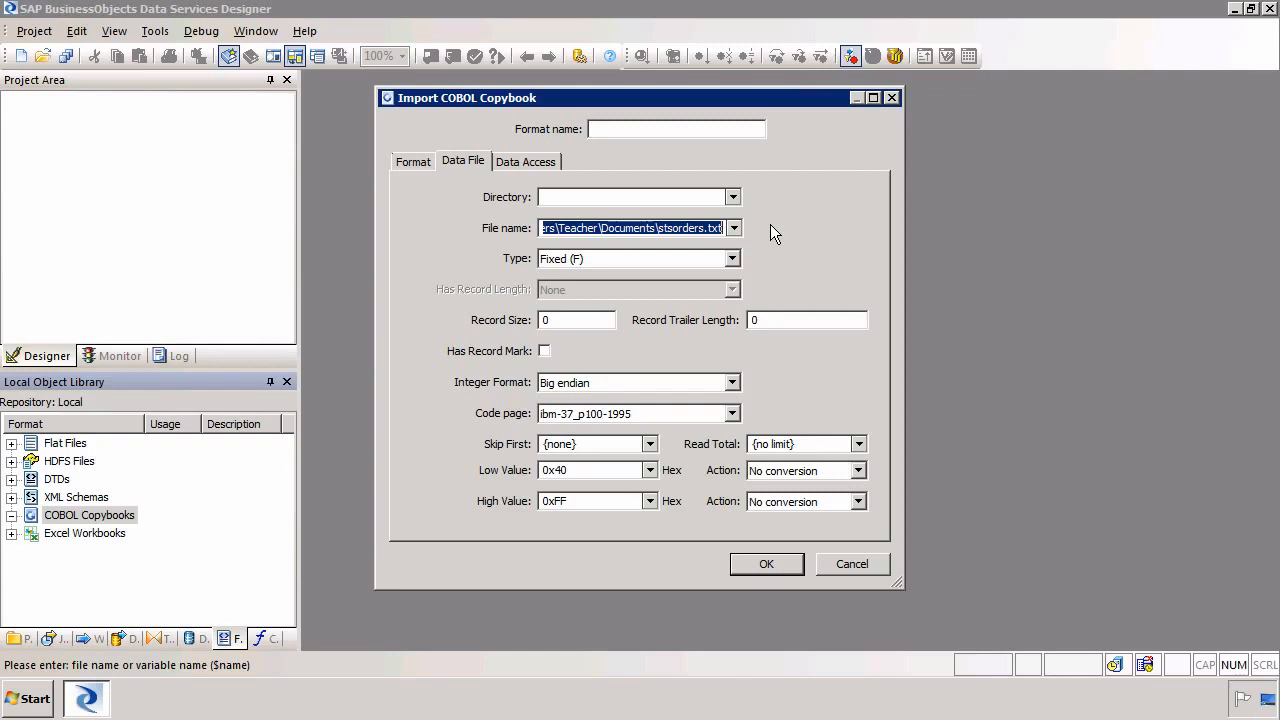
Set the data file's code page to cp1252
click(731, 415)
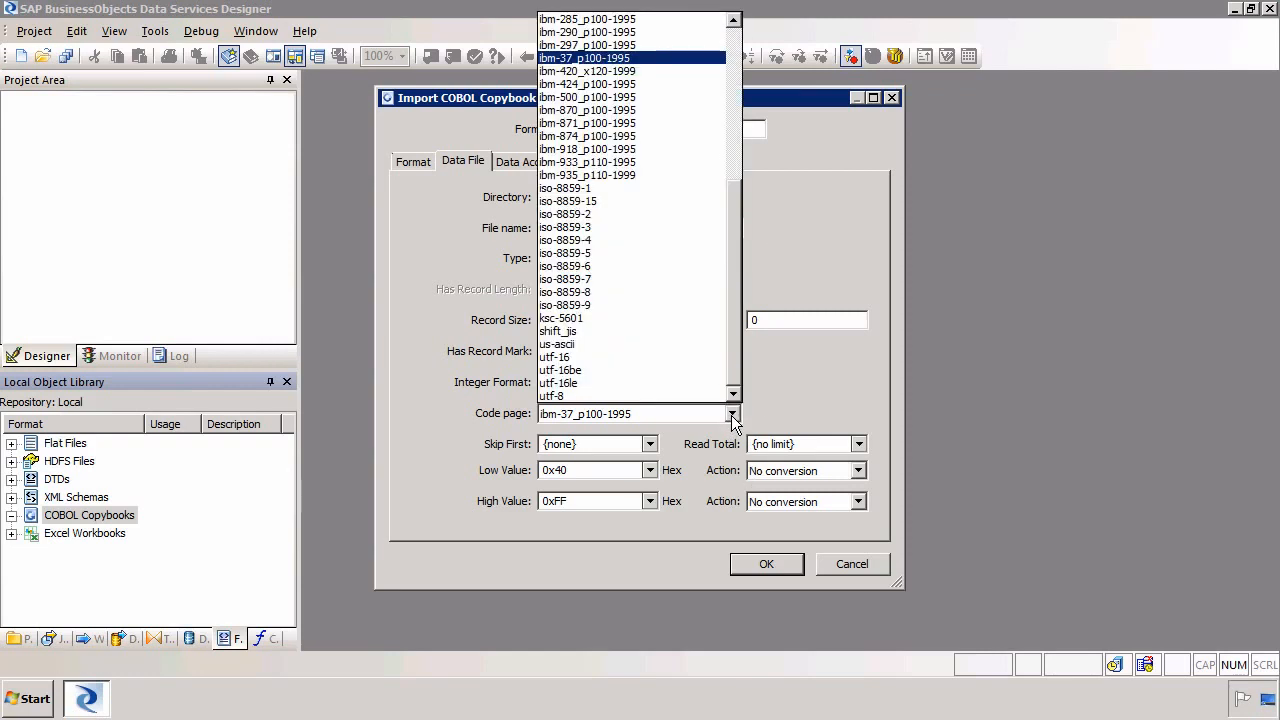
click(732, 95)
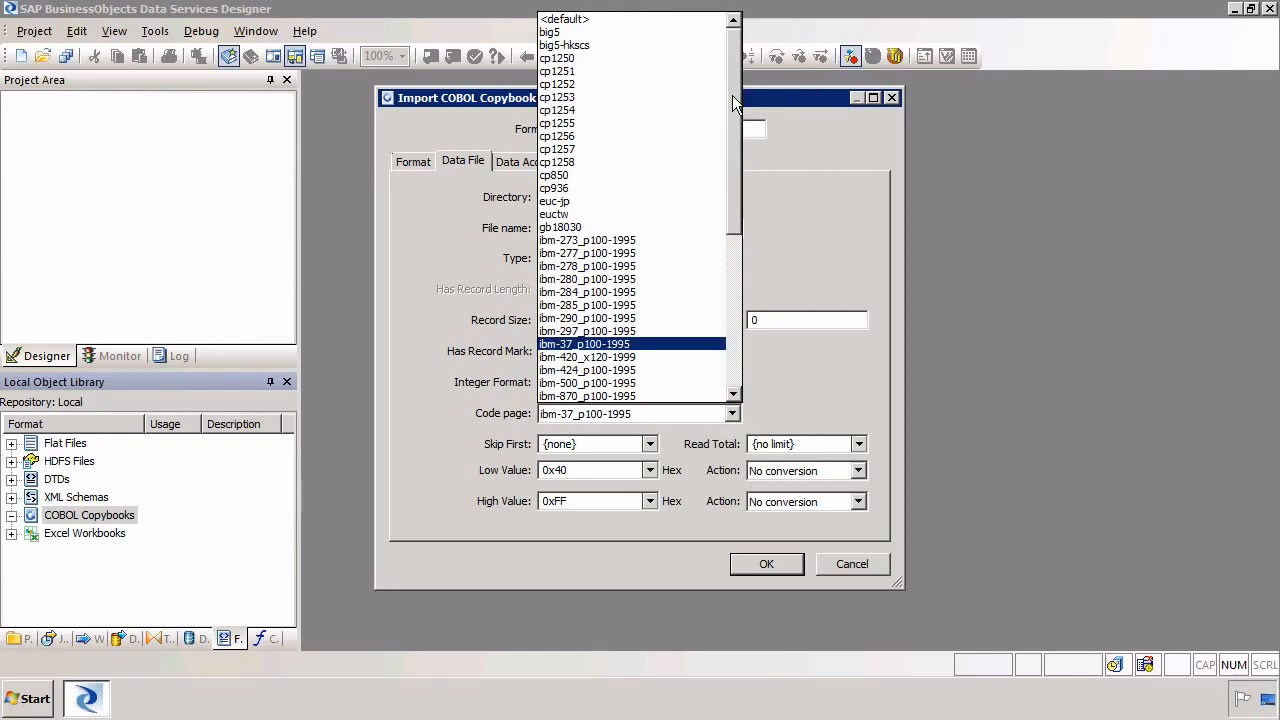
click(605, 86)
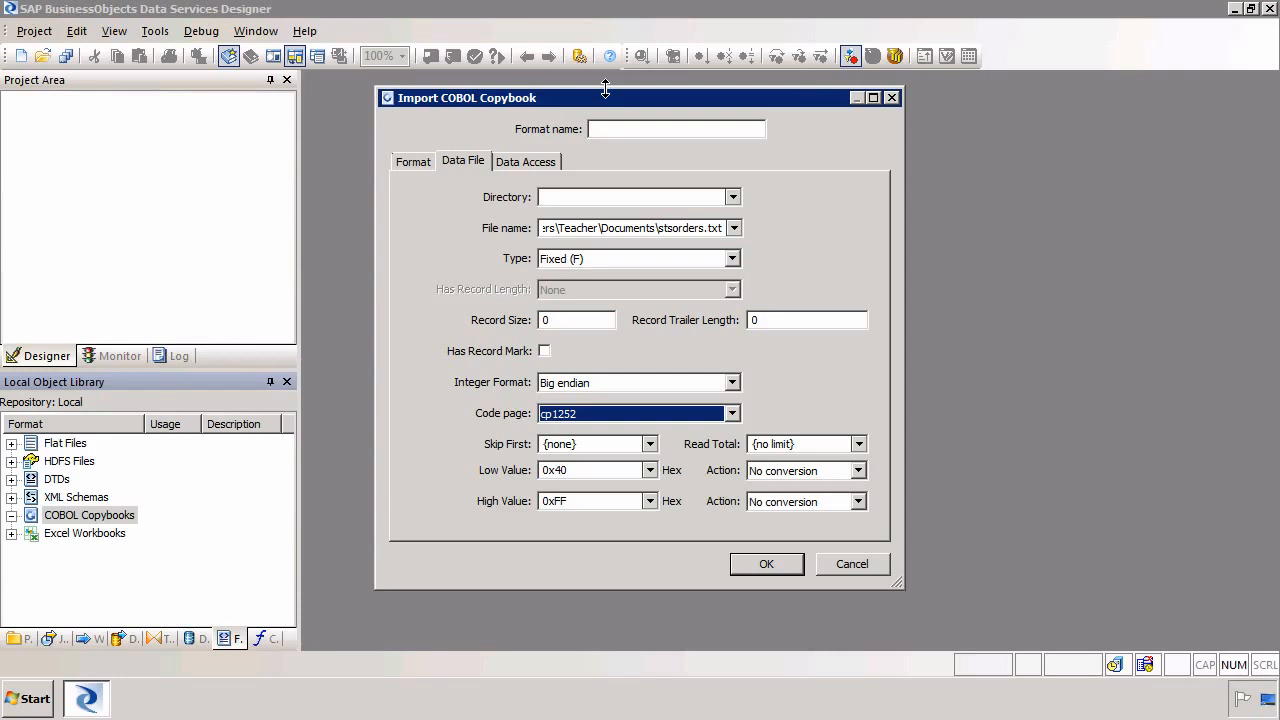
Set the record trailer length to 2 and name the format STSORDER
click(766, 319)
key(BackSpace)
text(2)
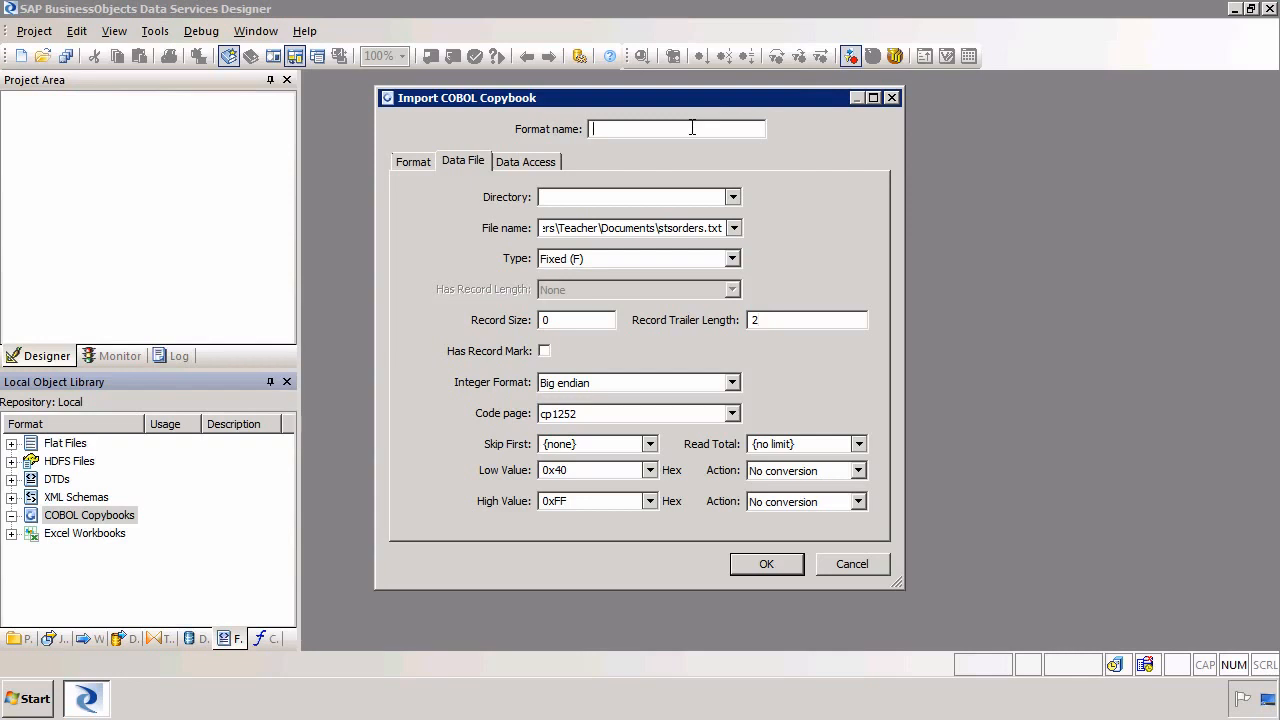
text(STSORDER)
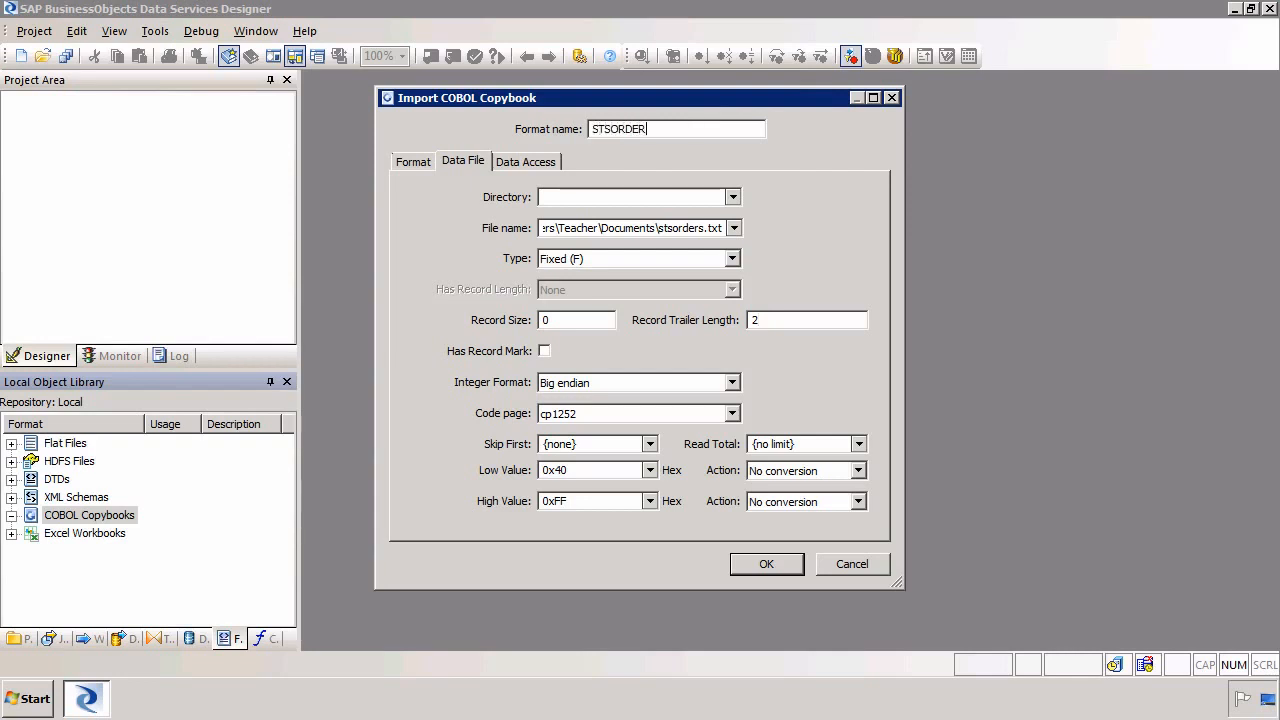
text(S)
Rename the format to STSORDERS, review the Data Access and Format tabs, and confirm the import
click(545, 166)
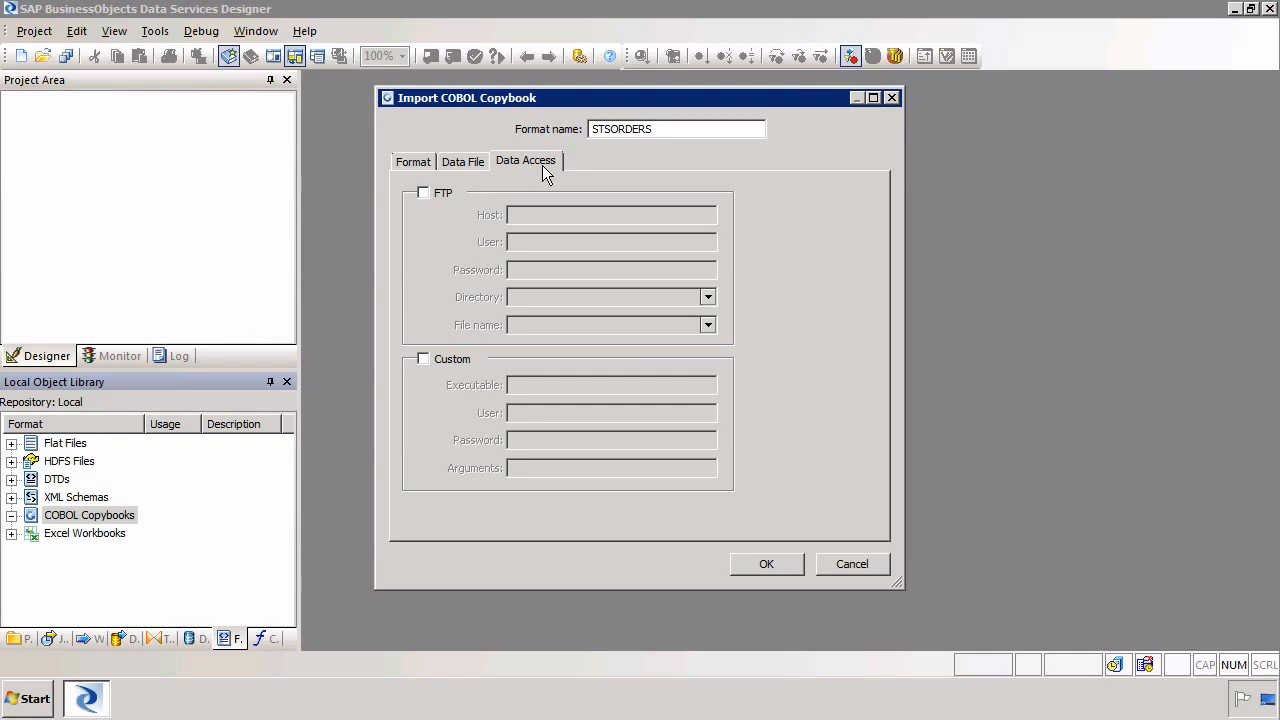
click(415, 160)
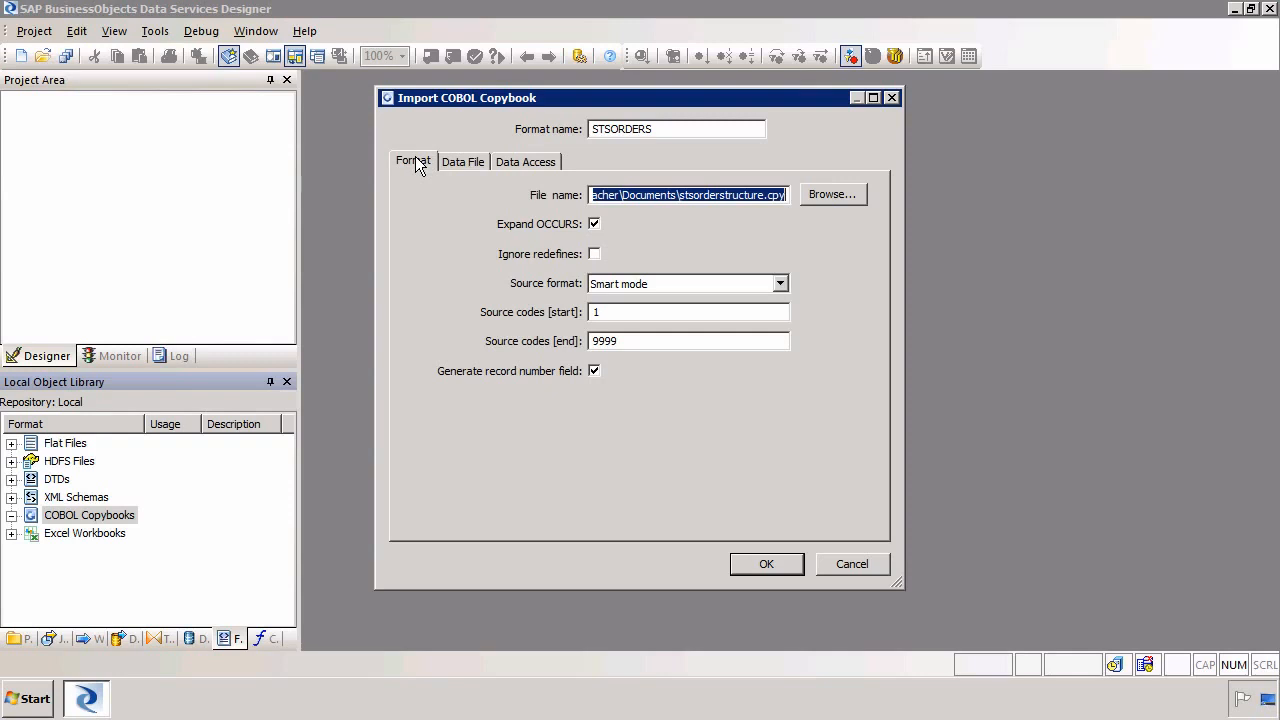
click(770, 566)
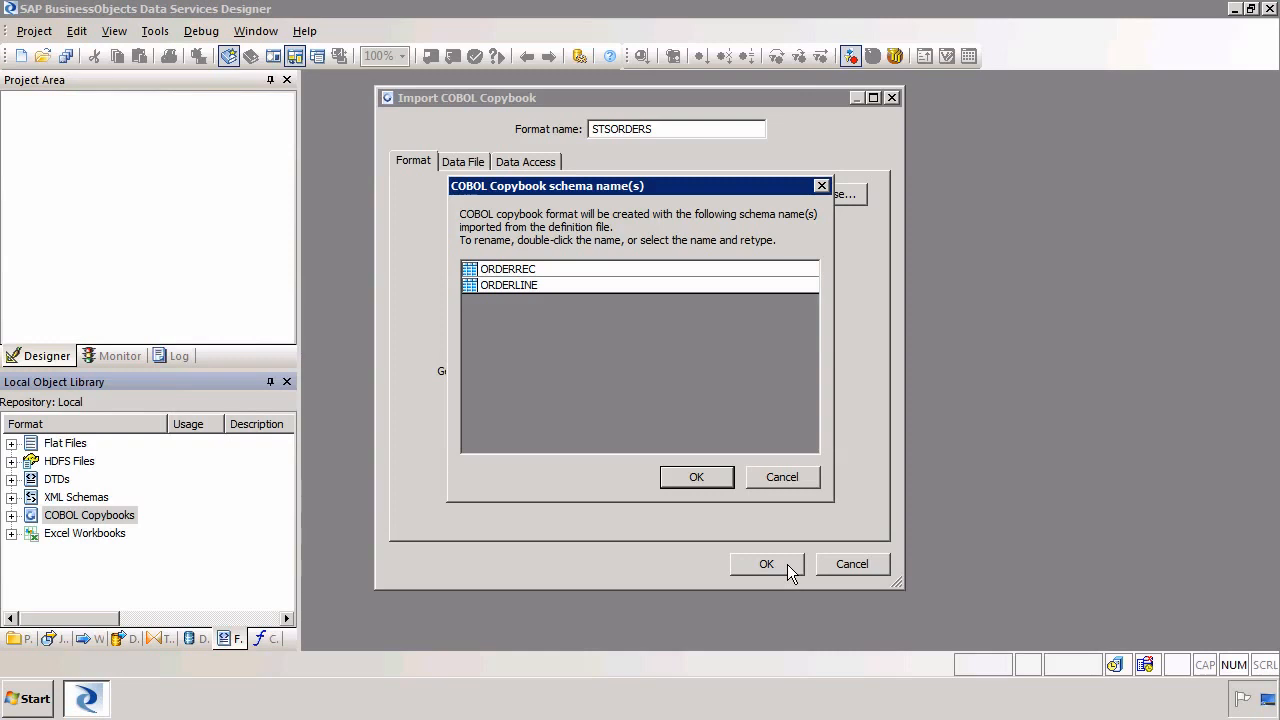
Keep the schema names ORDERREC and ORDERLINE and finish creating the copybook format
click(547, 269)
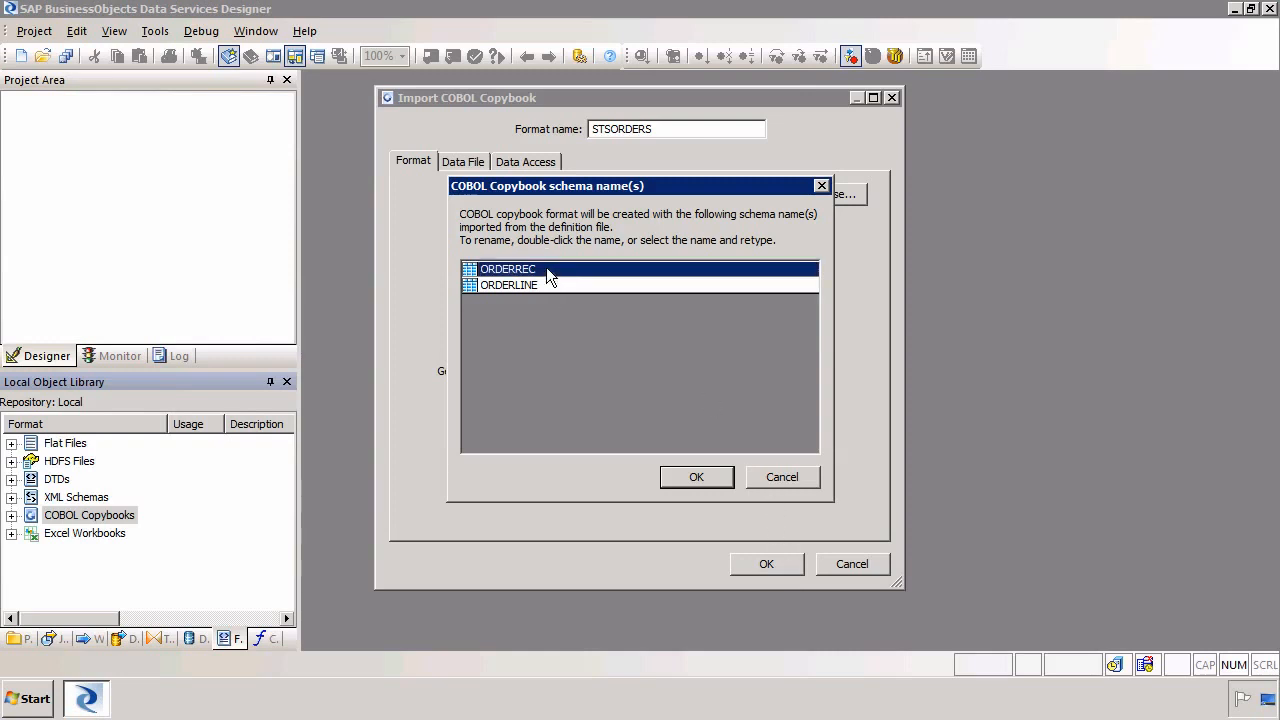
click(547, 269)
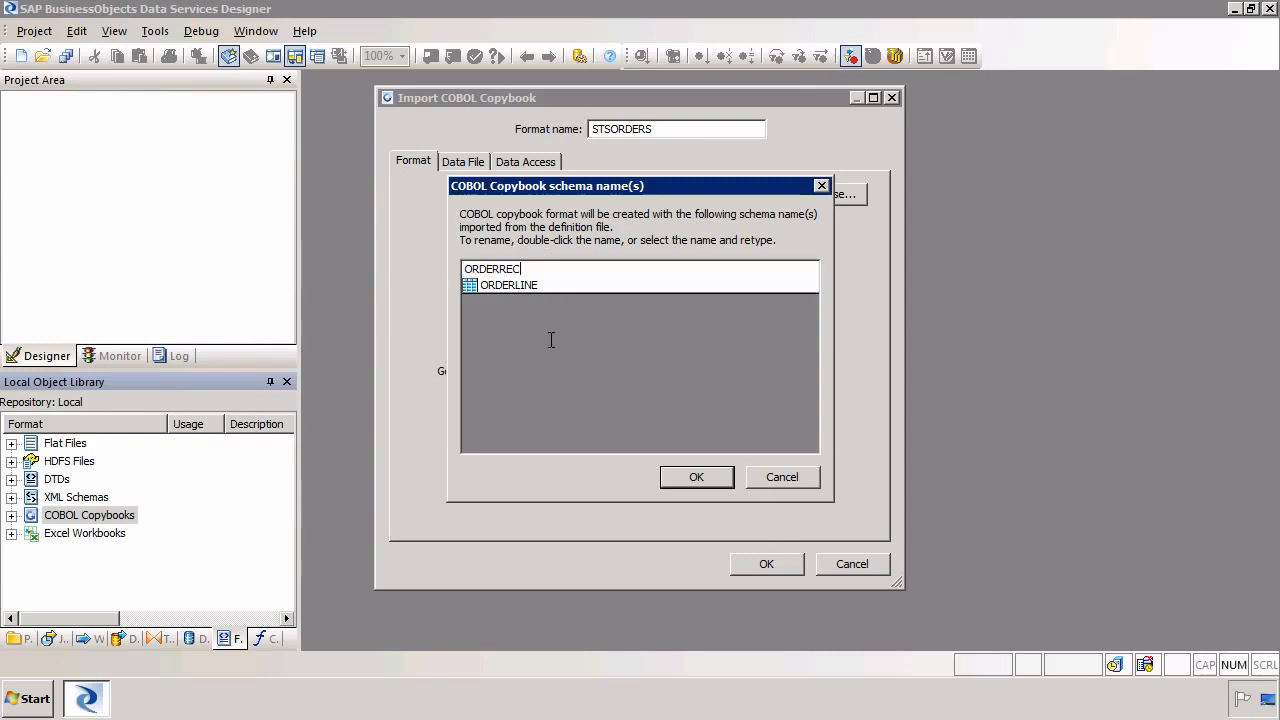
key(Return)
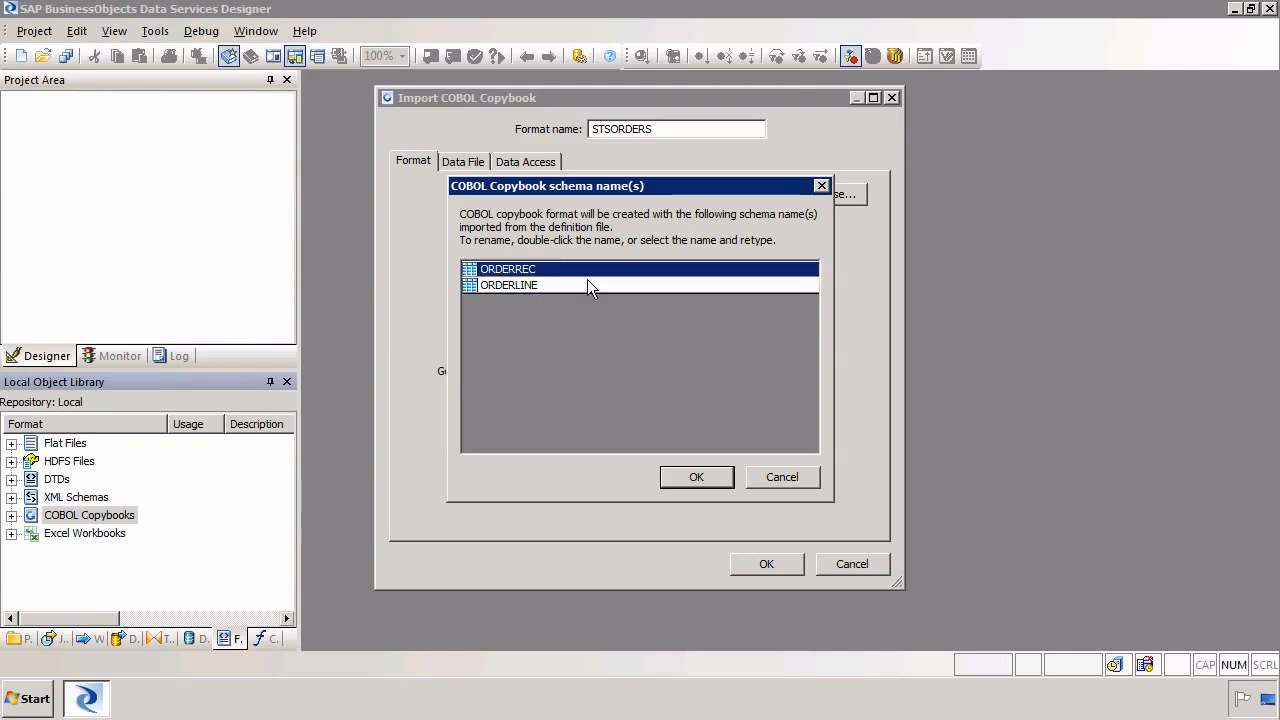
click(711, 476)
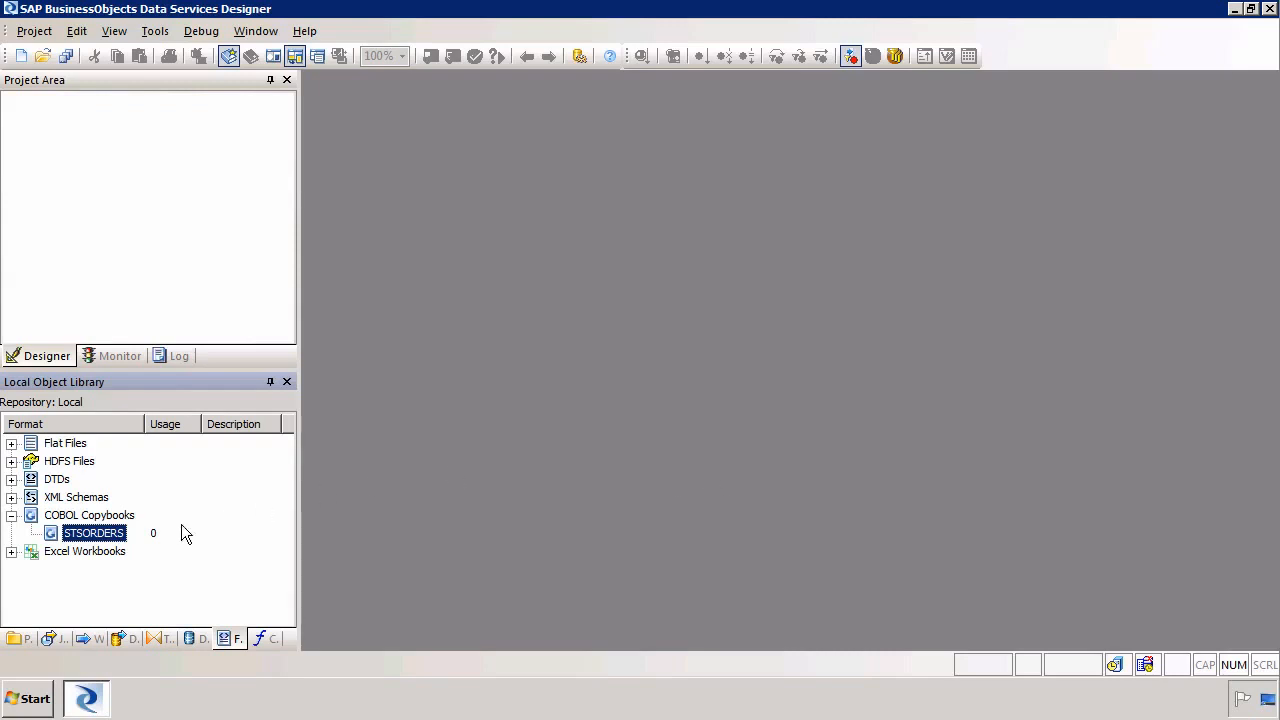
right_click(99, 535)
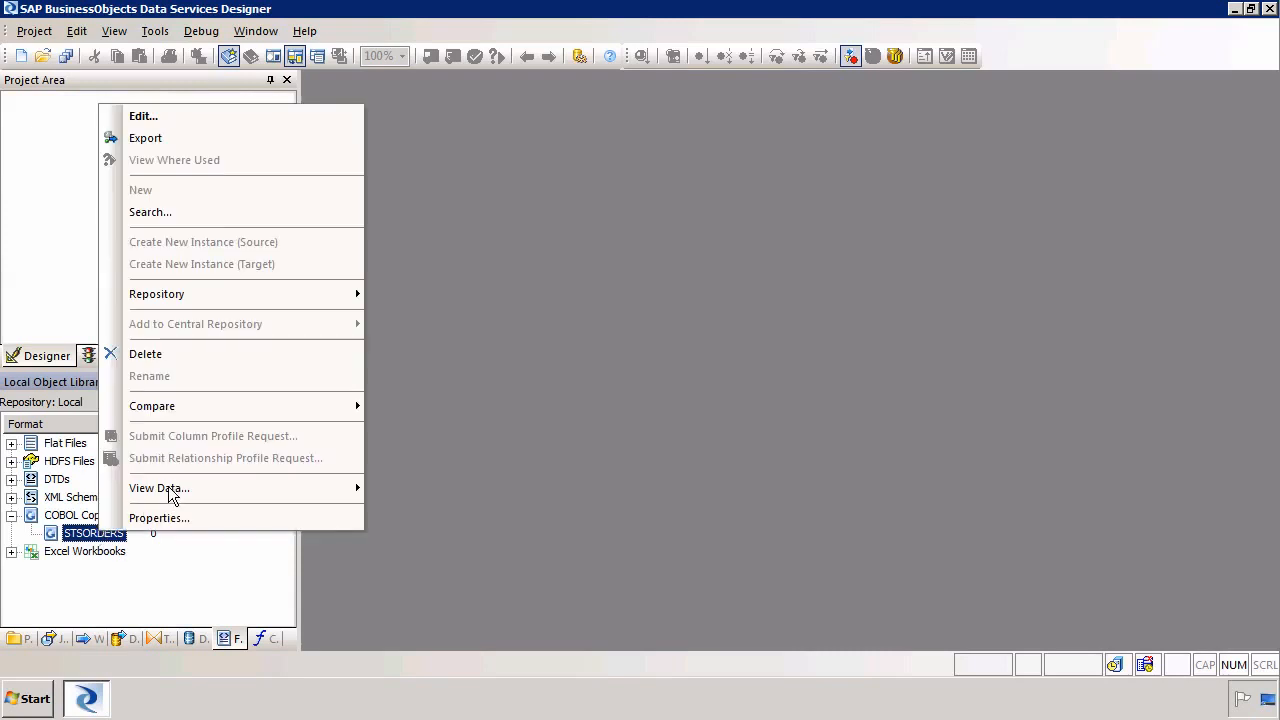
mouse_move(173, 490)
mouse_move(350, 497)
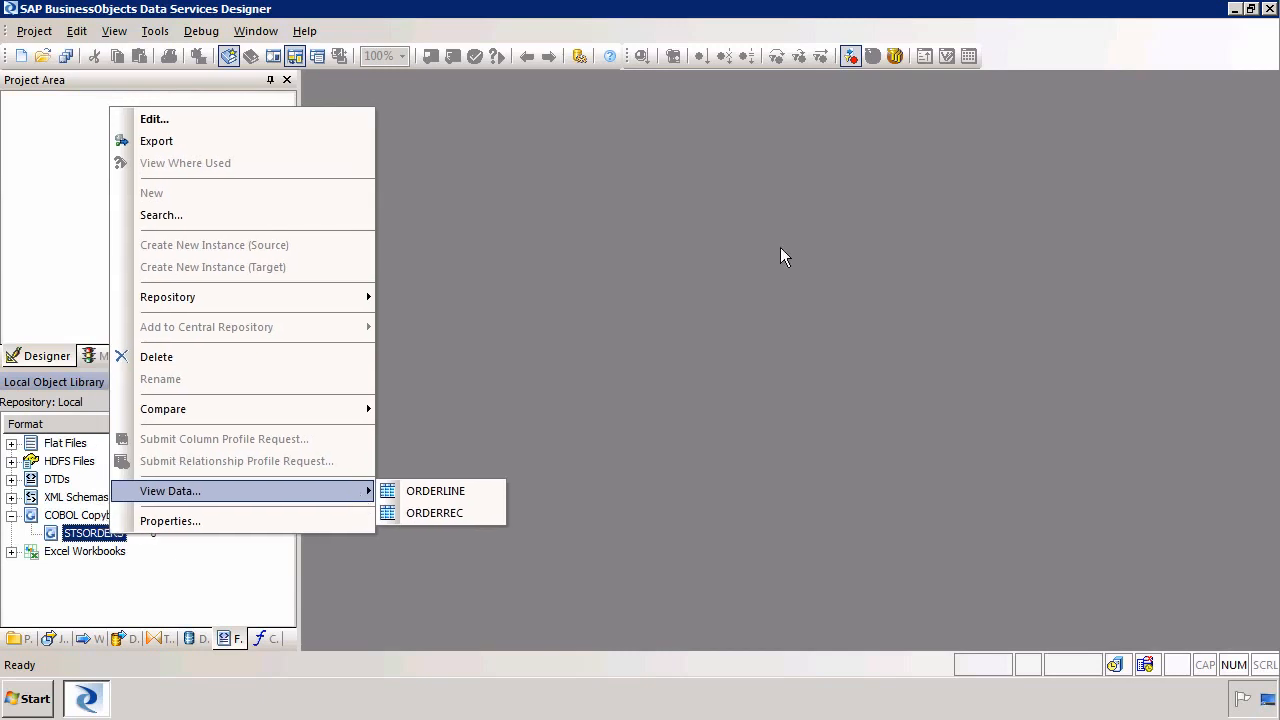
click(143, 590)
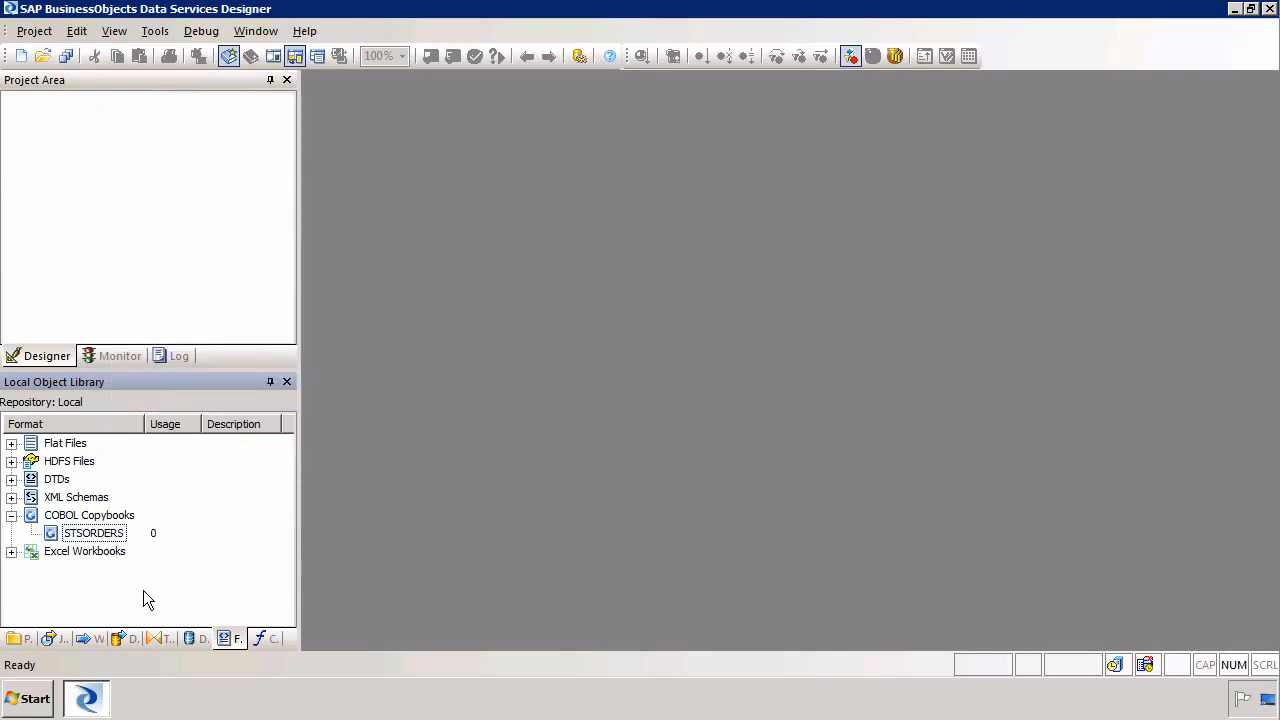
Open the STSORDERS copybook for editing and set ORDERLINE's RECTYPE field as its Field ID
right_click(110, 540)
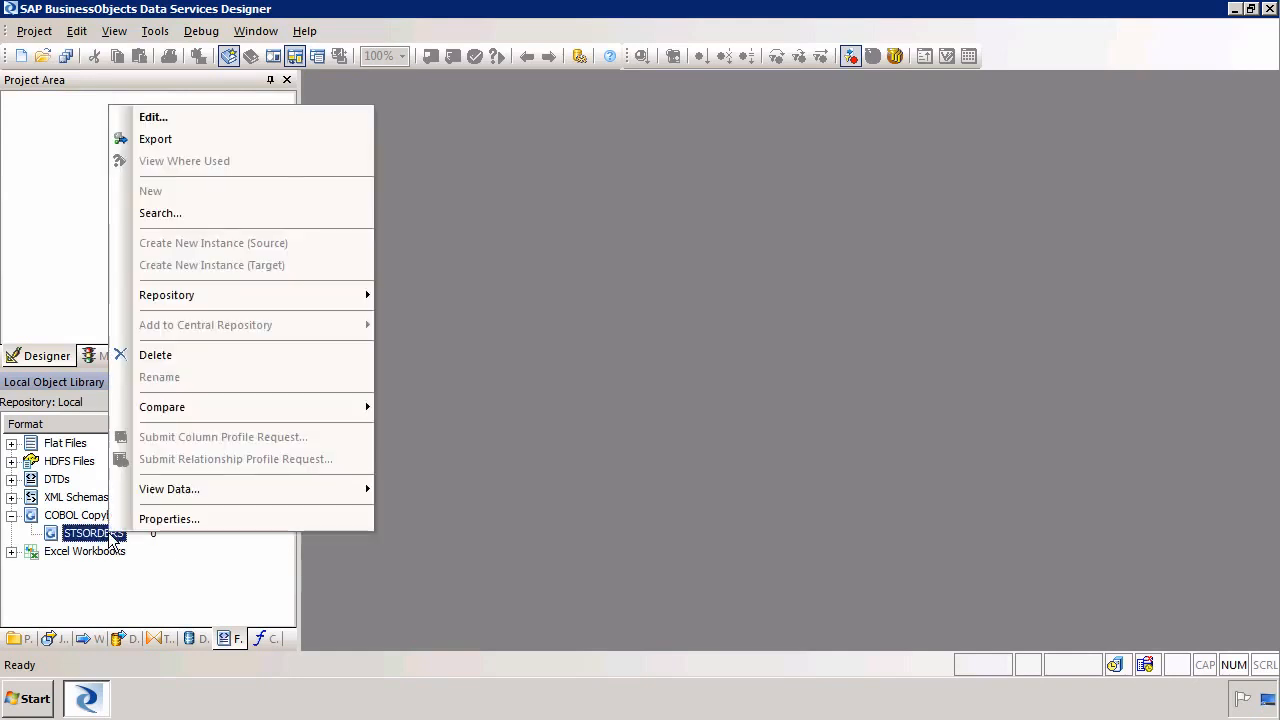
click(201, 118)
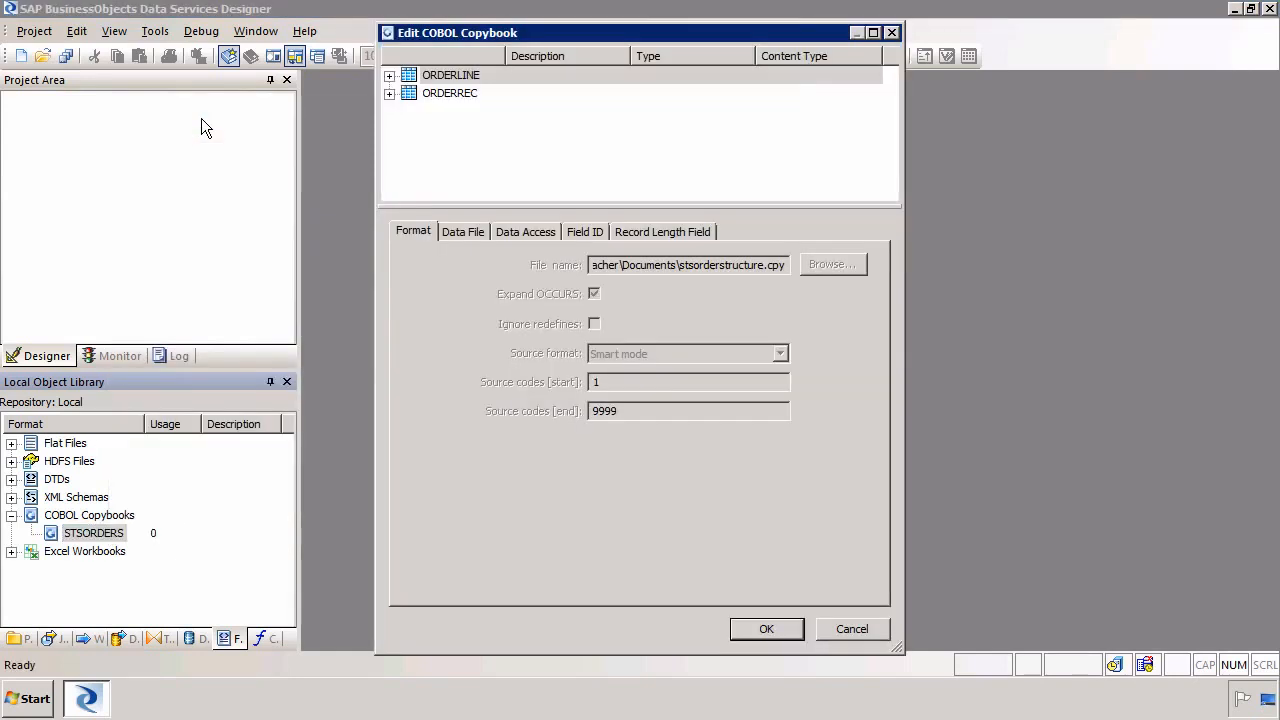
click(584, 231)
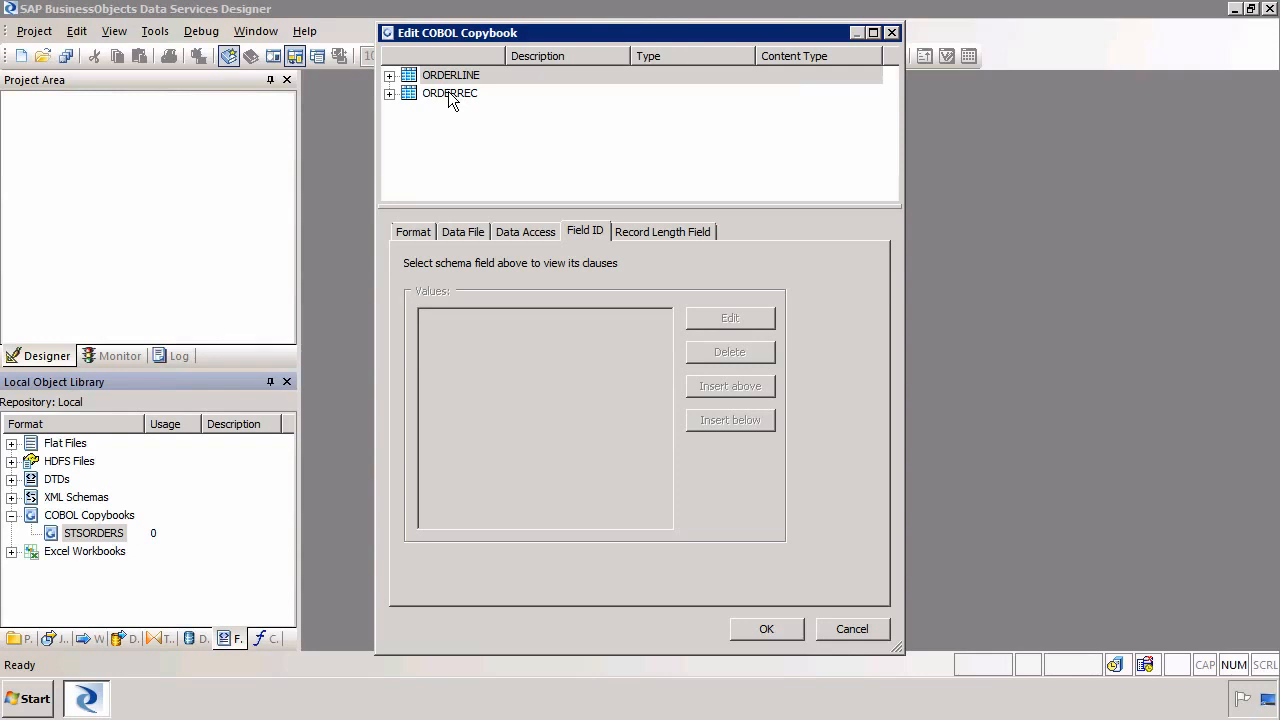
click(390, 77)
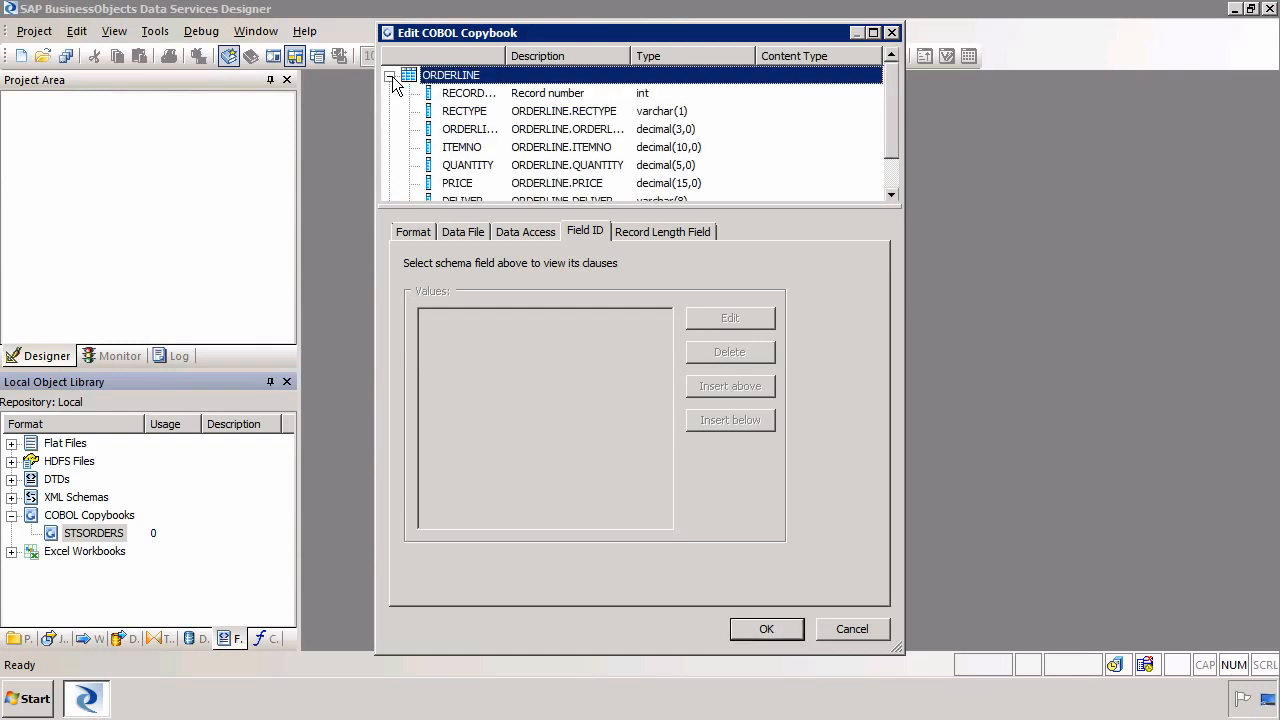
click(468, 114)
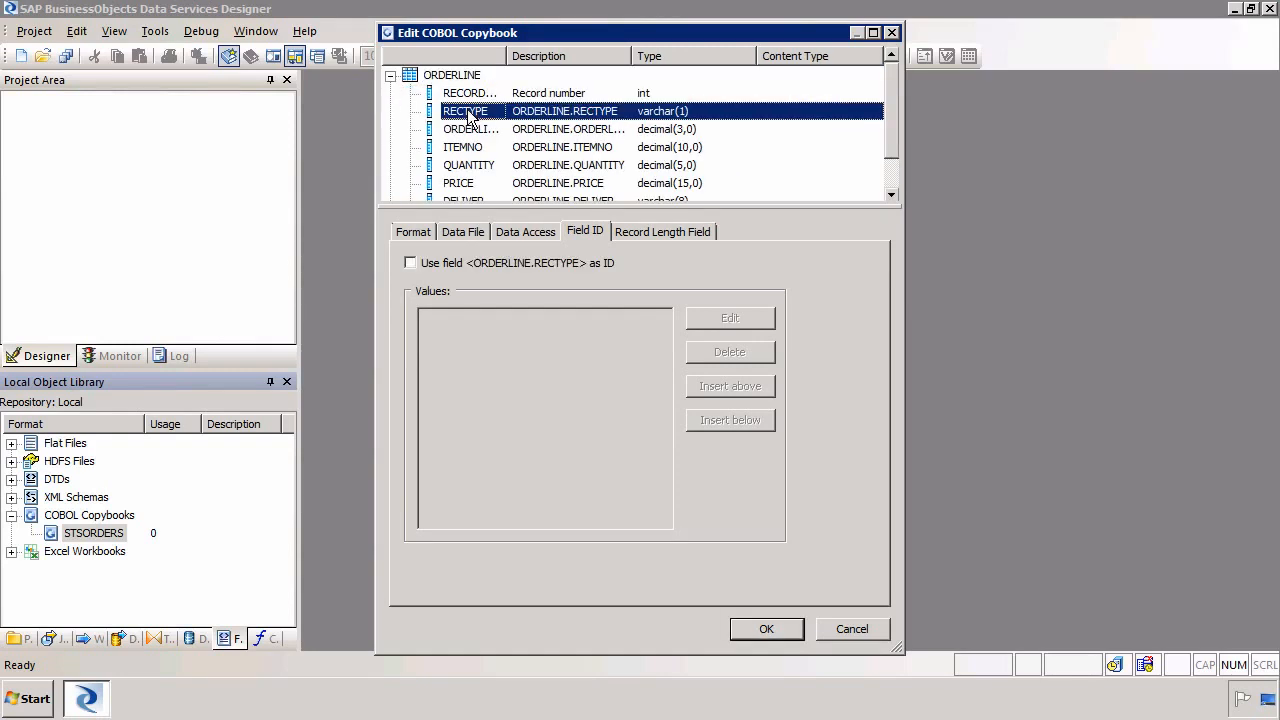
click(501, 262)
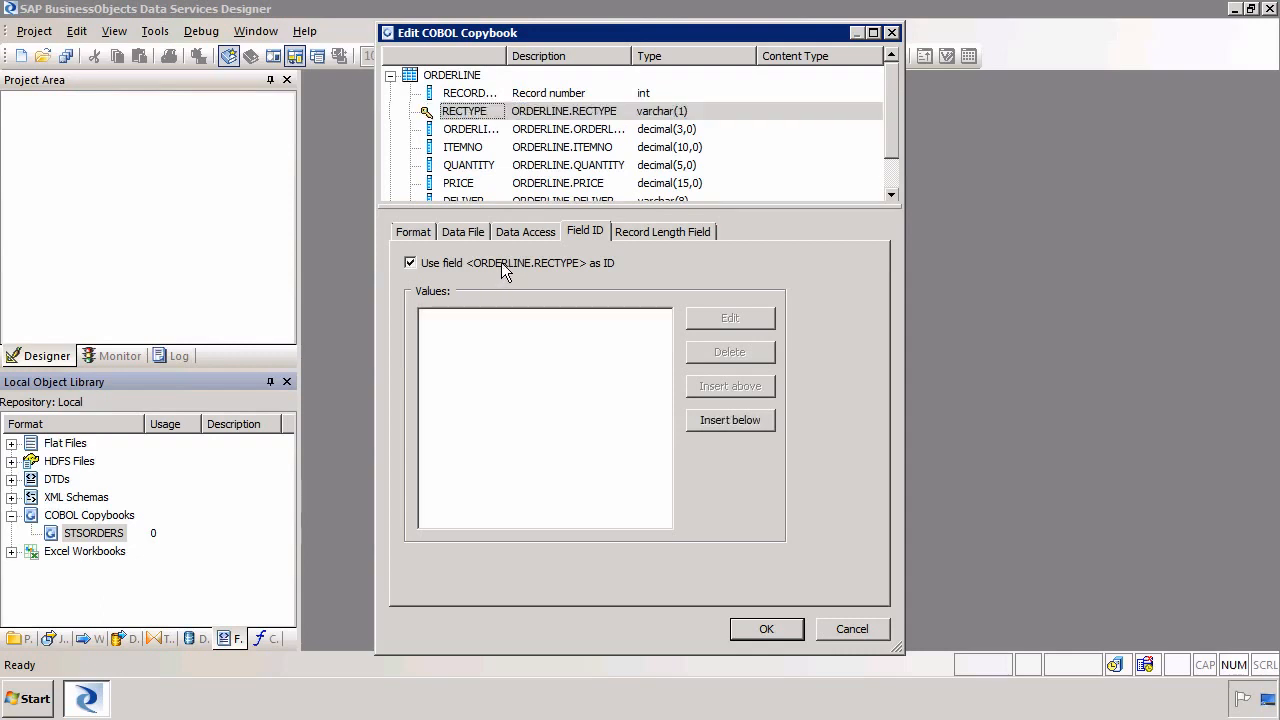
Add L as the ID value for ORDERLINE's RECTYPE field
click(728, 420)
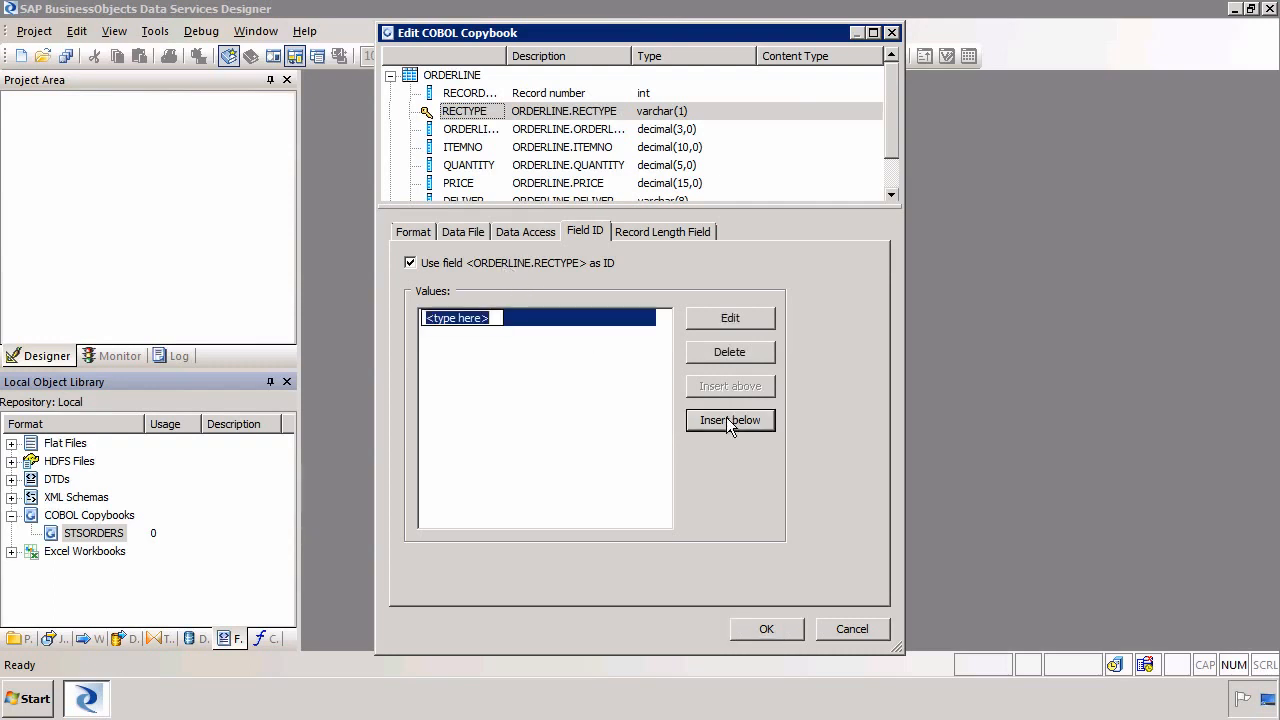
text(L)
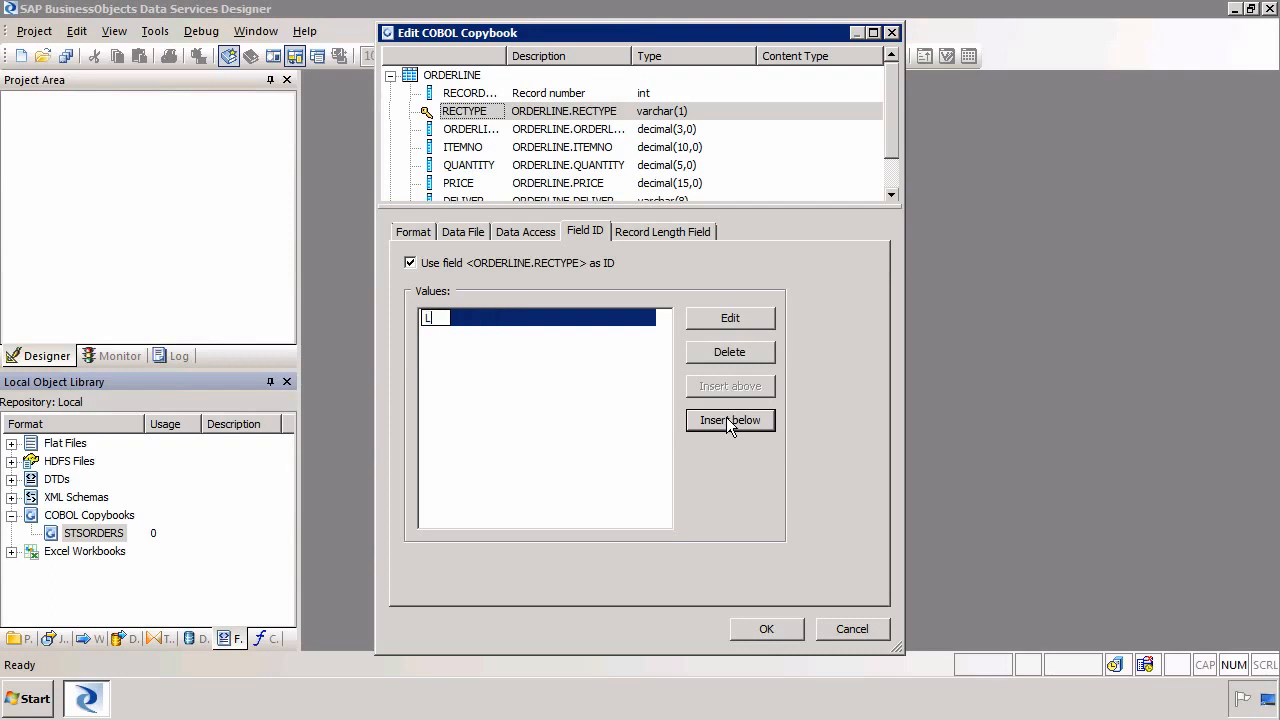
click(620, 411)
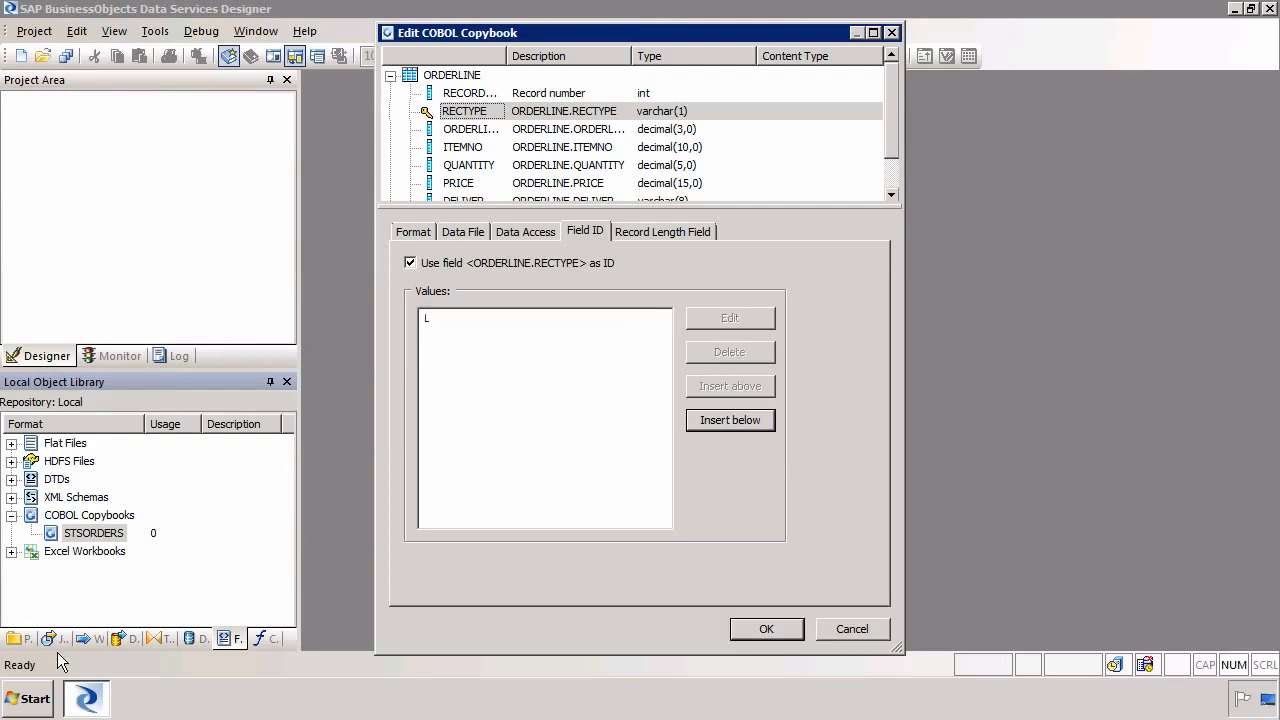
Open stsorders.txt from the Documents library in Notepad
right_click(38, 698)
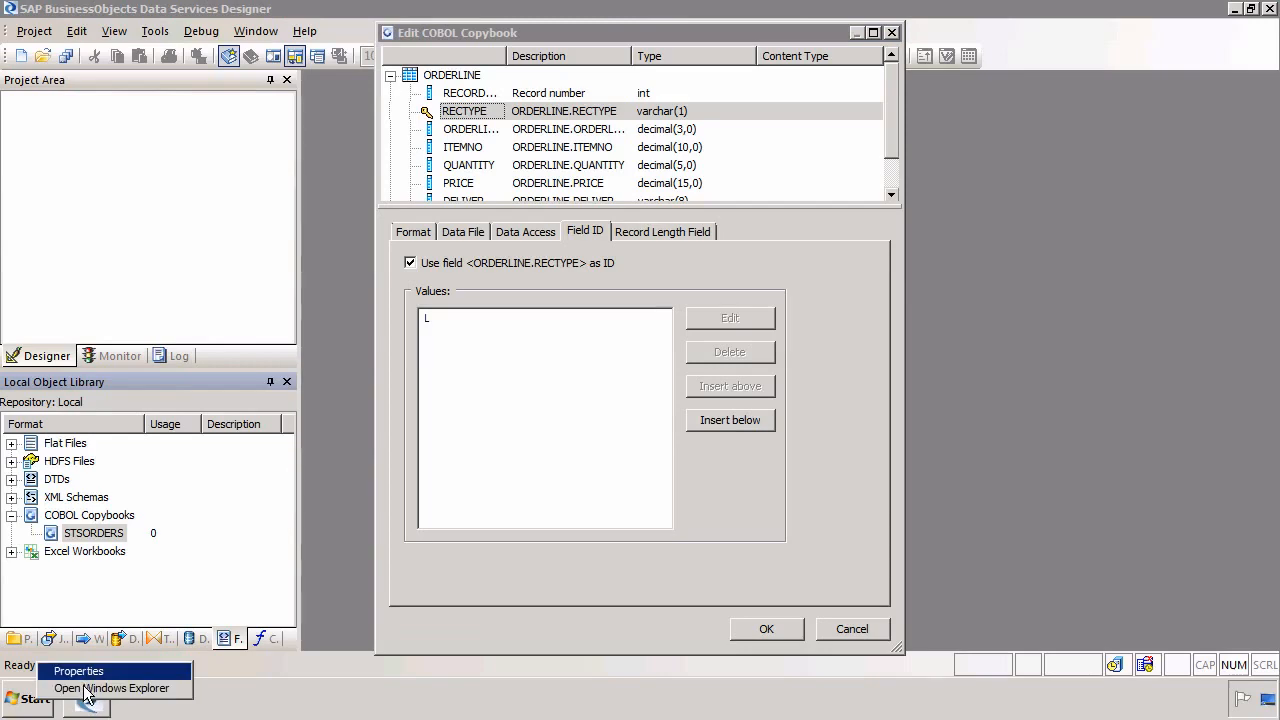
click(100, 688)
double_click(500, 188)
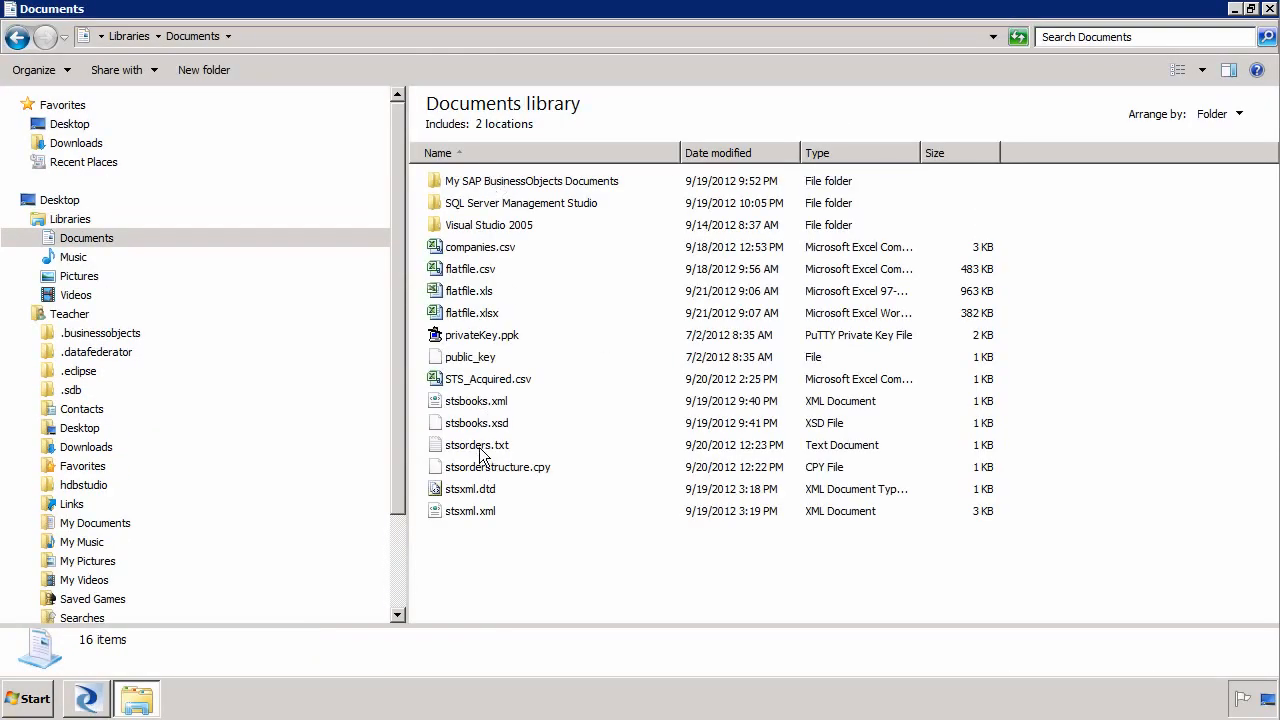
double_click(479, 446)
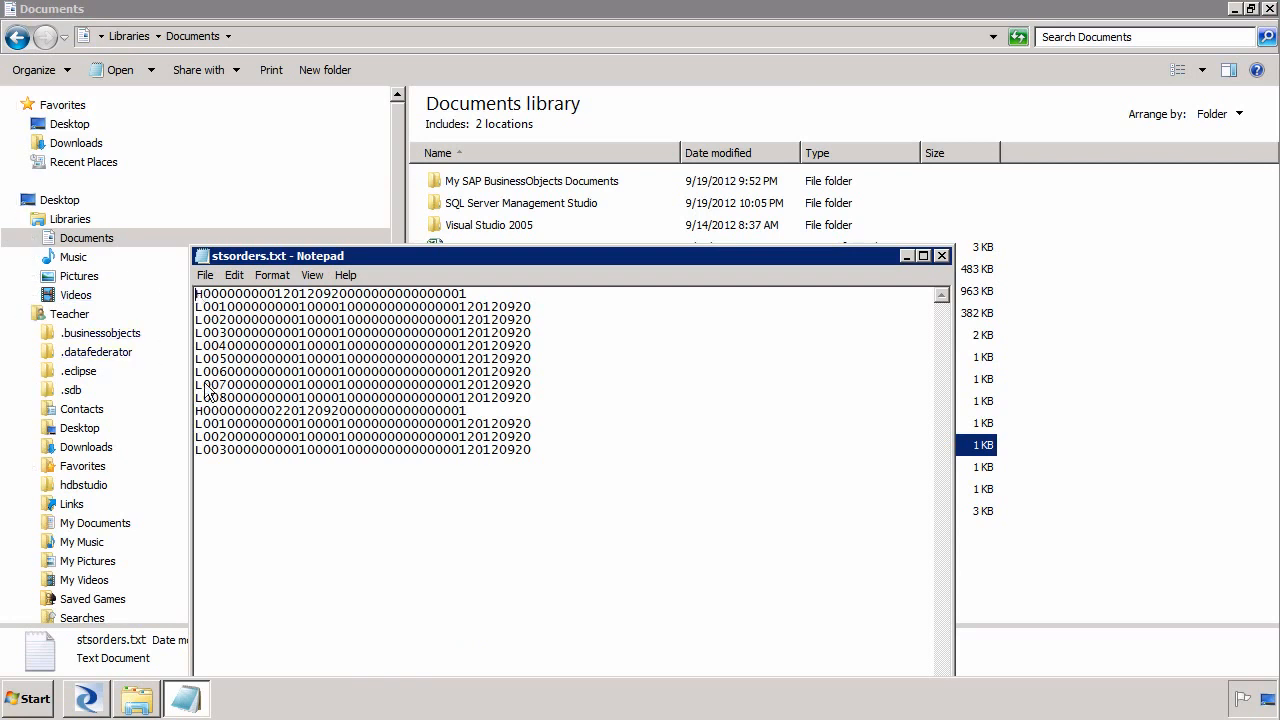
Examine the header and line records in the data file, then close Notepad and the file browser
drag(203, 290, 160, 281)
drag(200, 397, 183, 302)
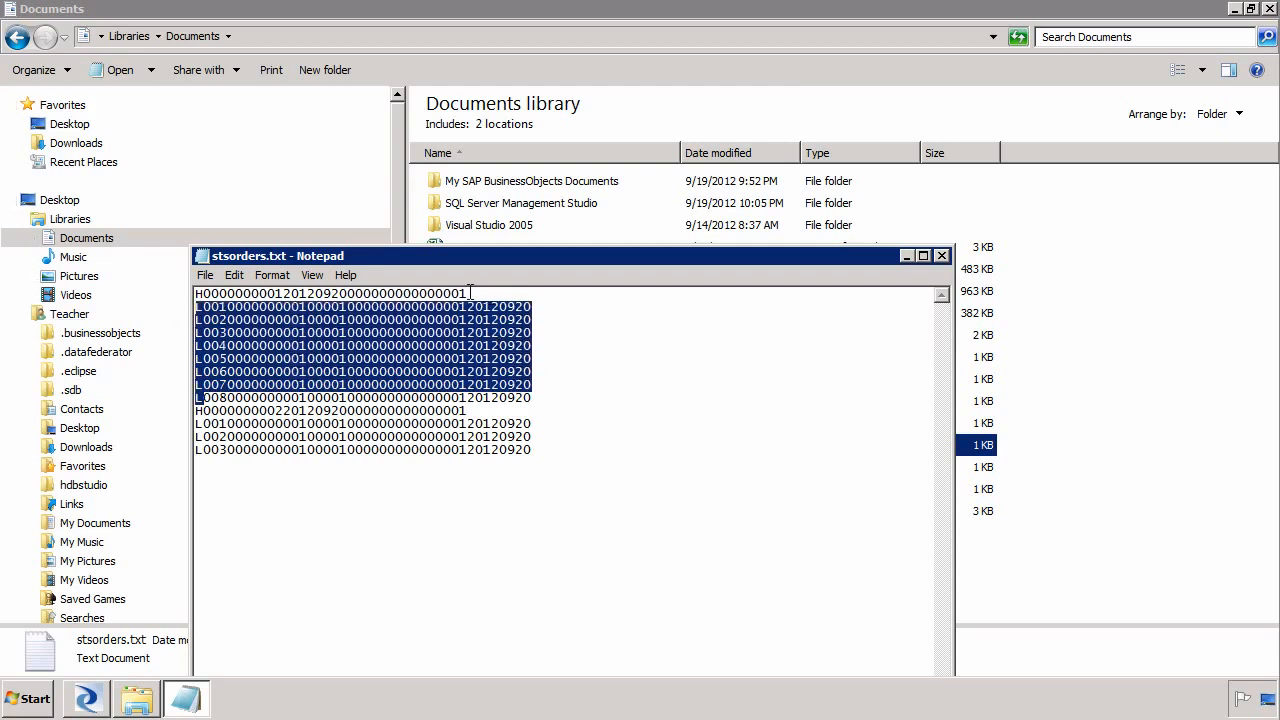
drag(478, 294, 140, 277)
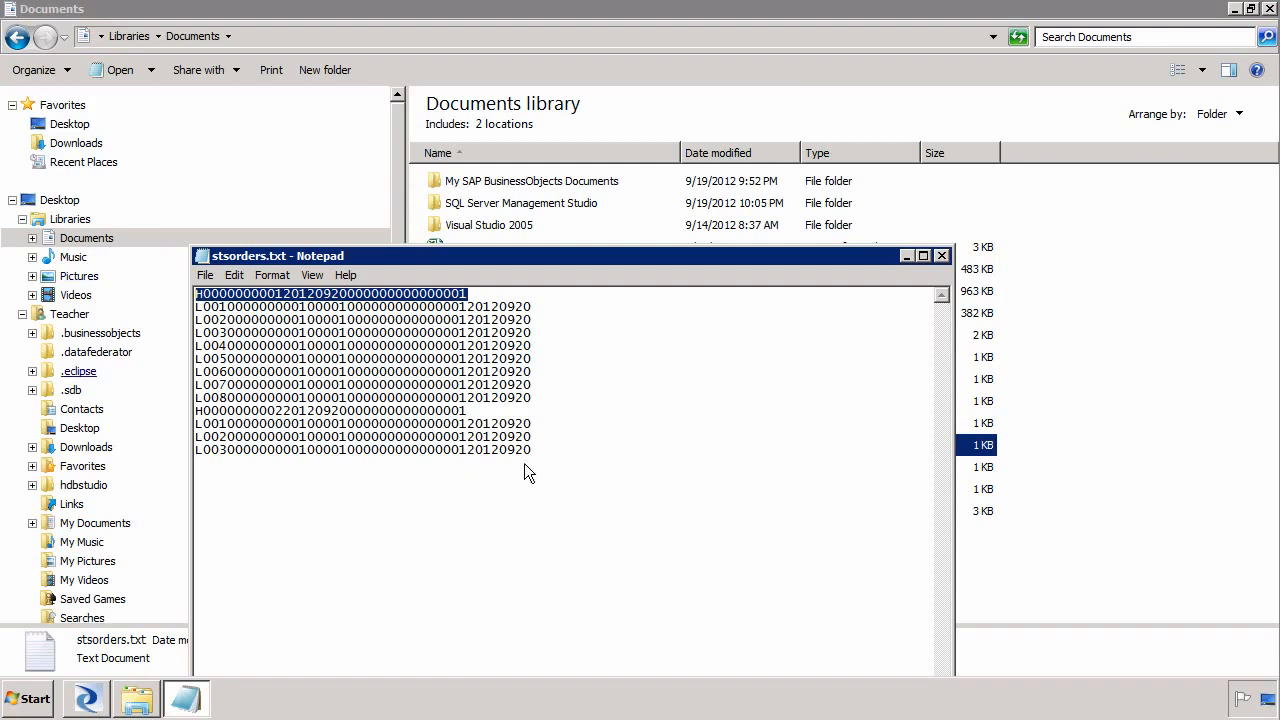
drag(534, 452, 172, 421)
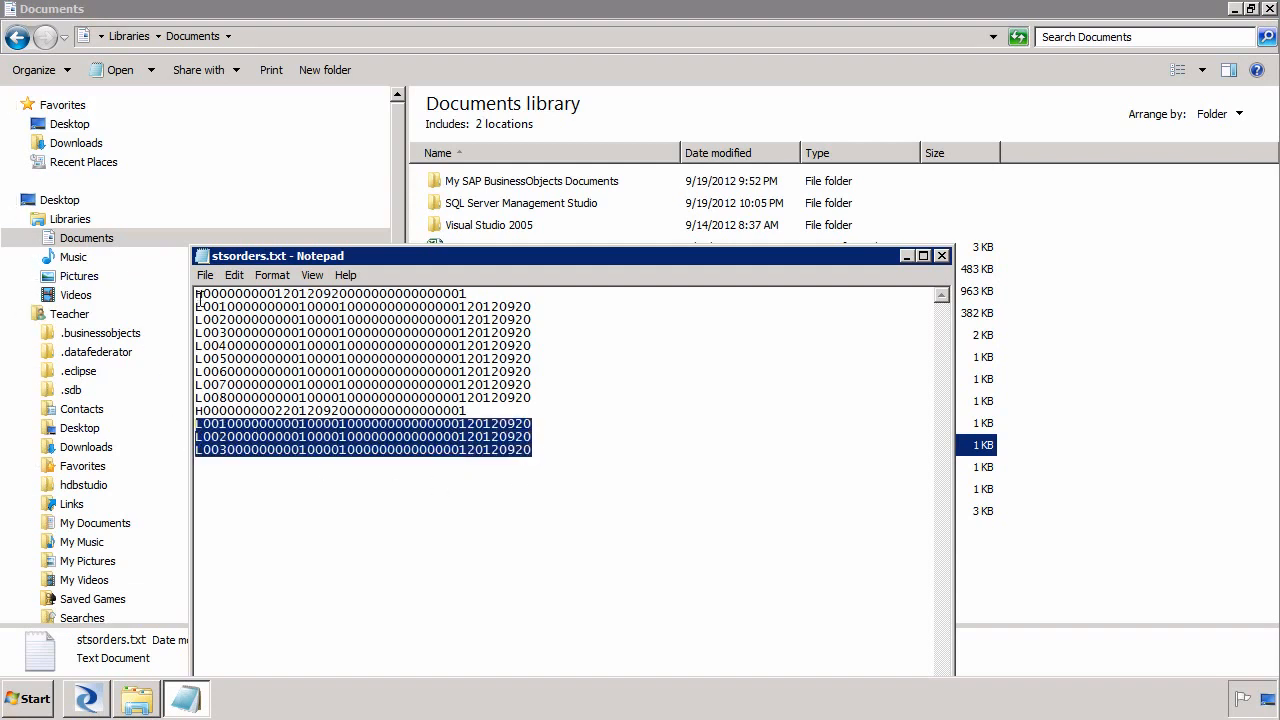
click(202, 256)
click(229, 374)
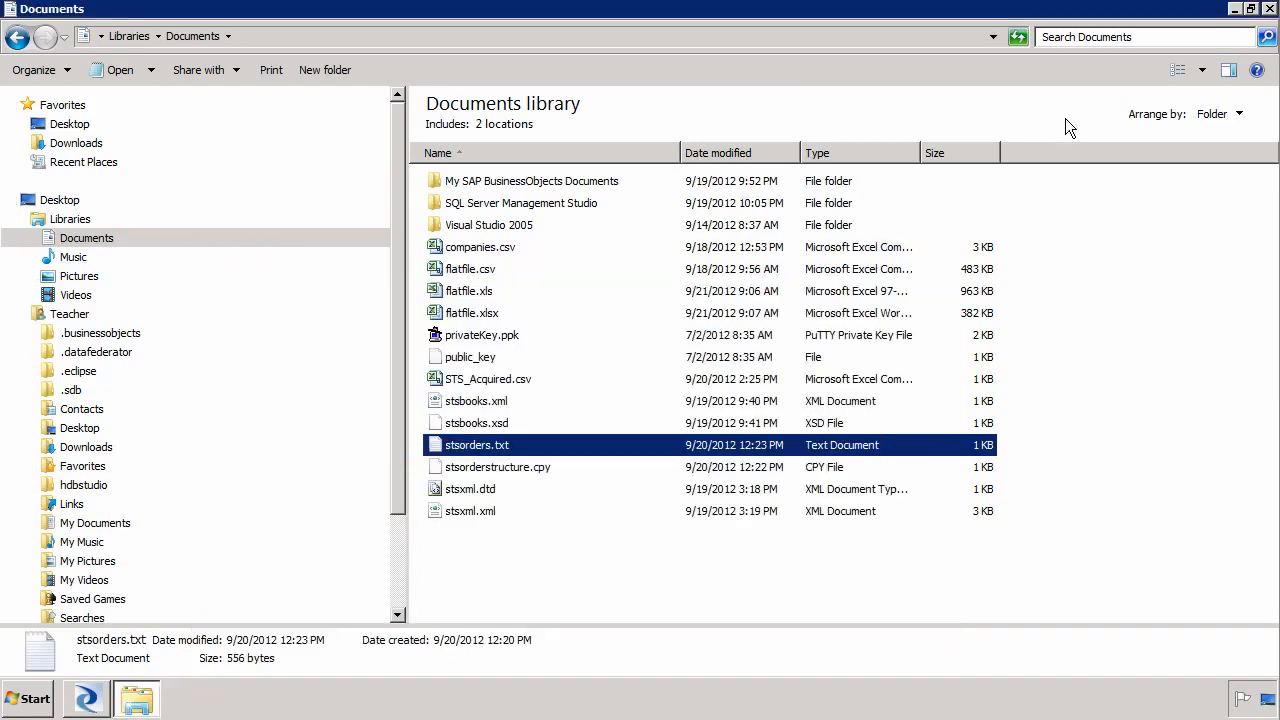
click(1269, 9)
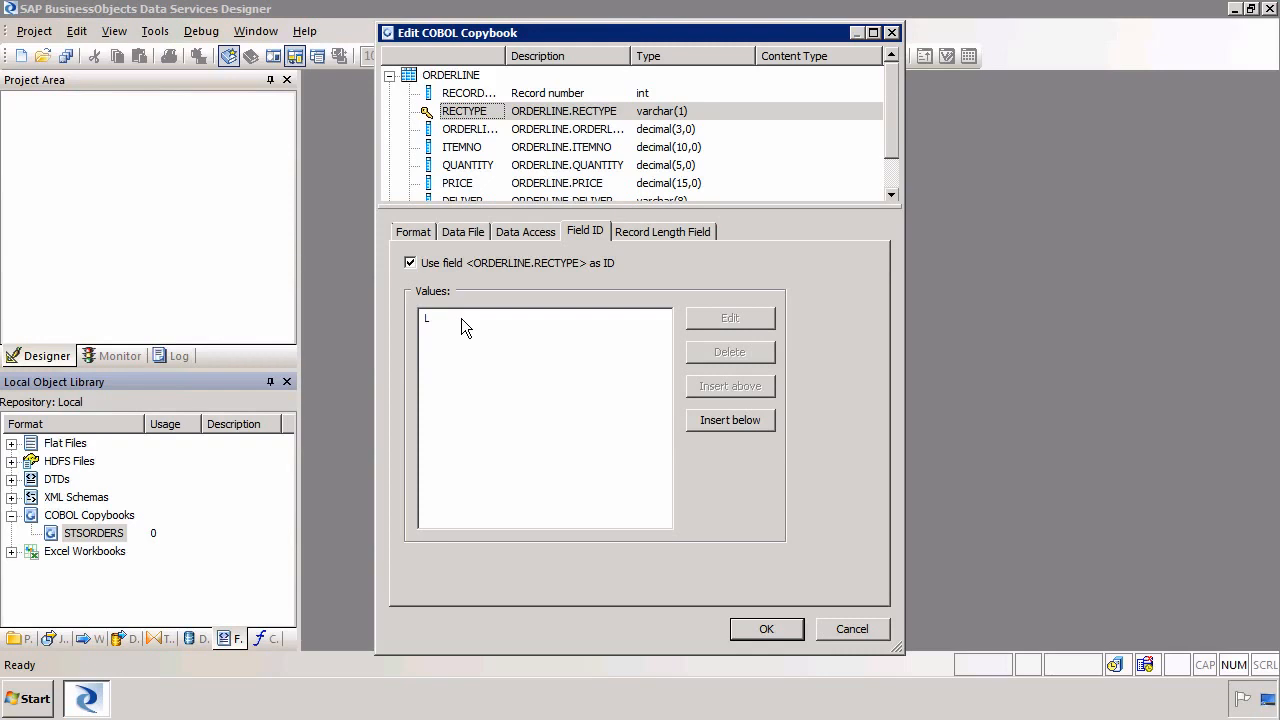
Save the copybook changes and view the ORDERREC schema's data
click(790, 629)
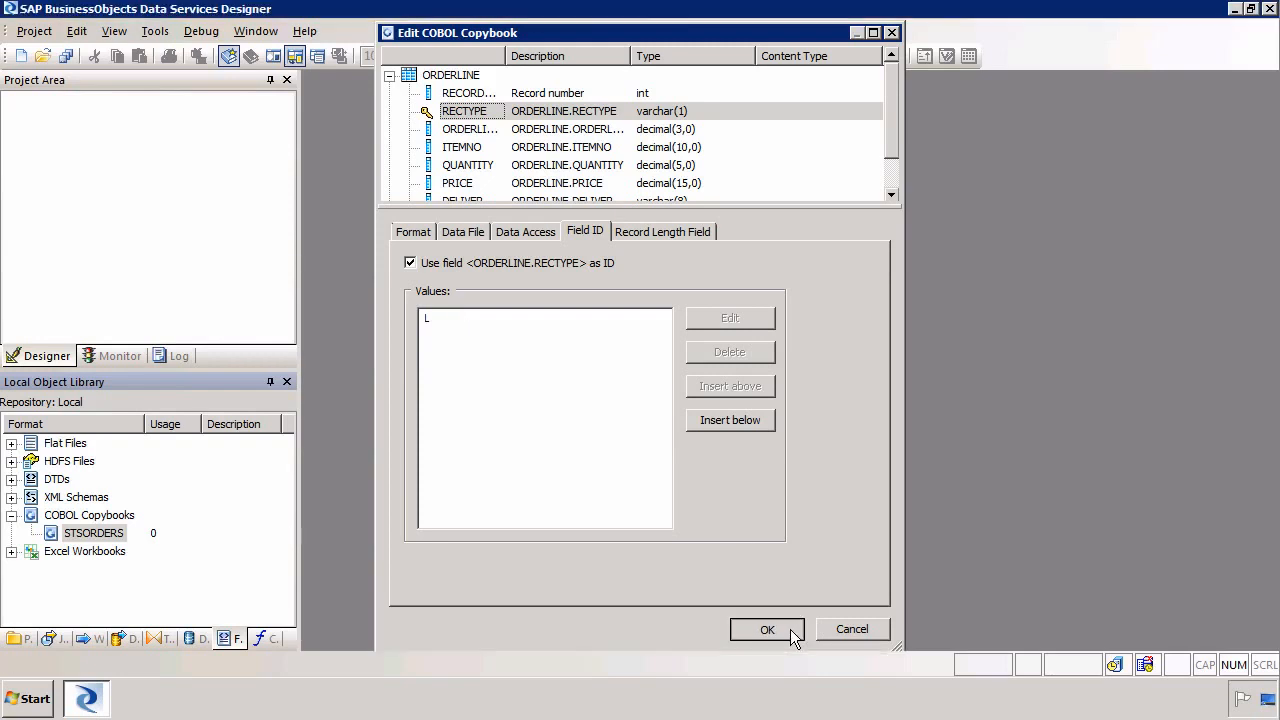
right_click(111, 537)
mouse_move(234, 483)
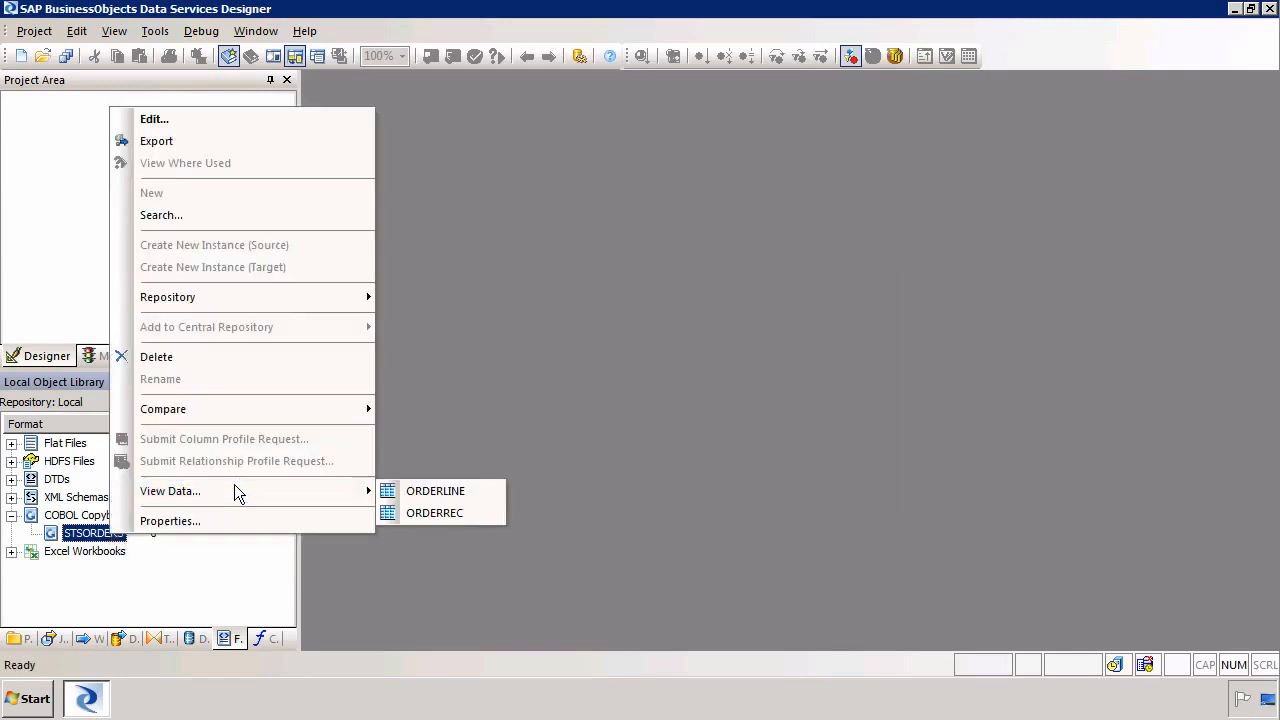
click(438, 514)
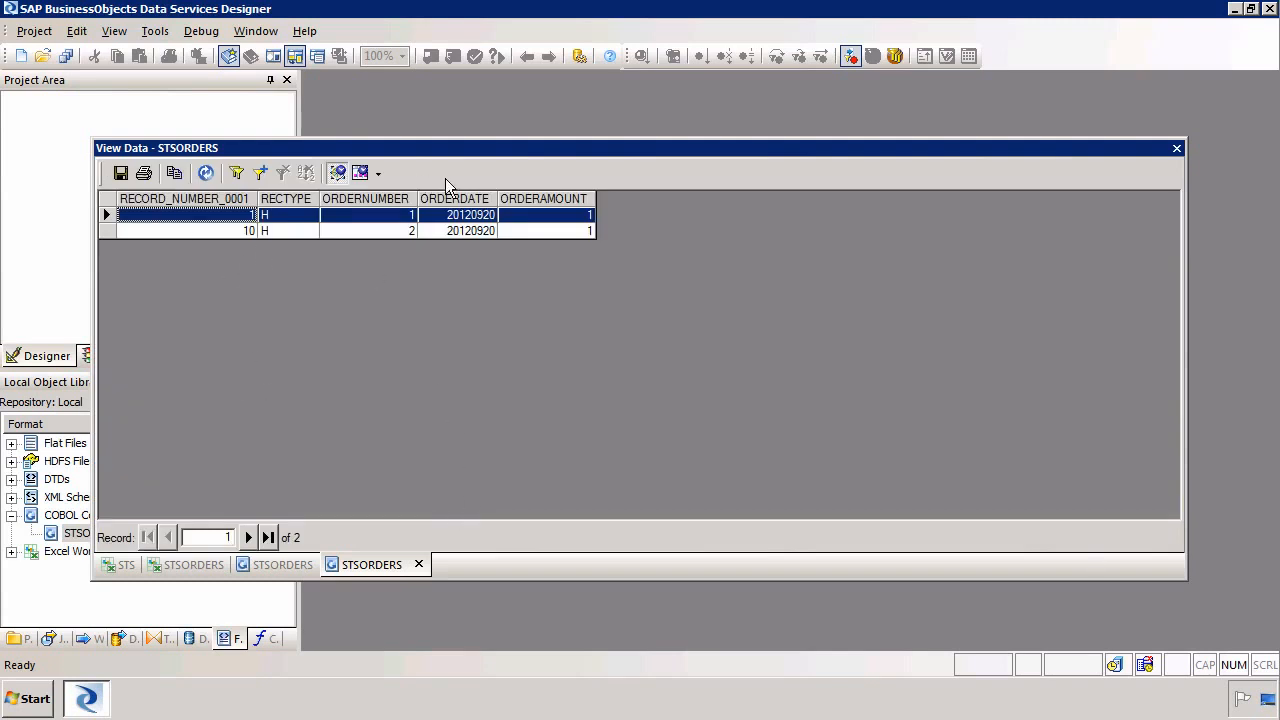
click(1176, 148)
View the ORDERLINE schema's data for the STSORDERS copybook
right_click(230, 640)
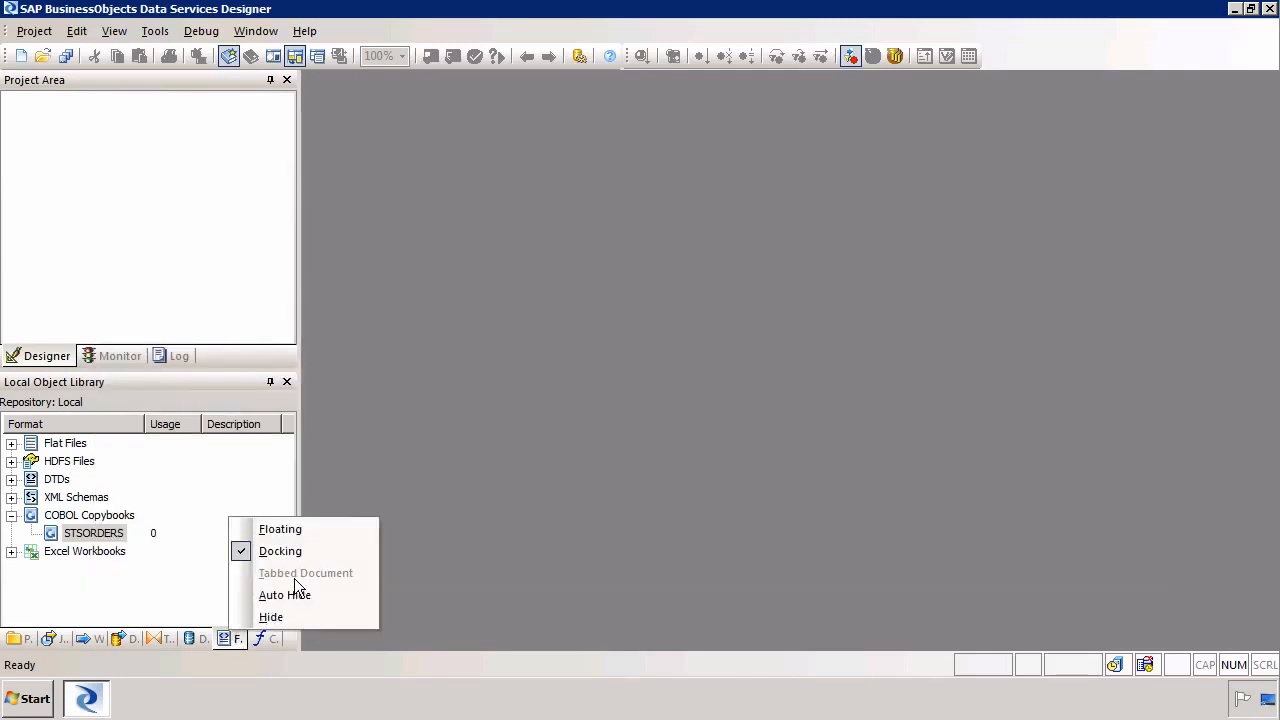
click(112, 555)
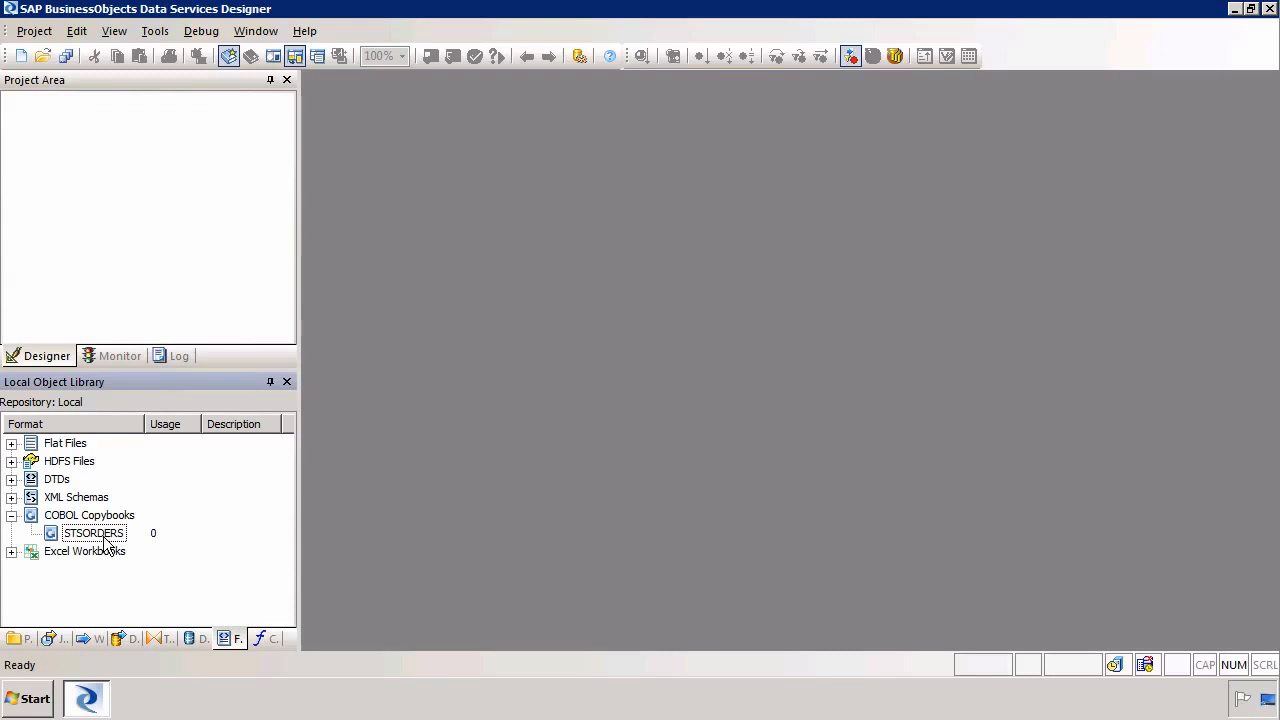
right_click(104, 535)
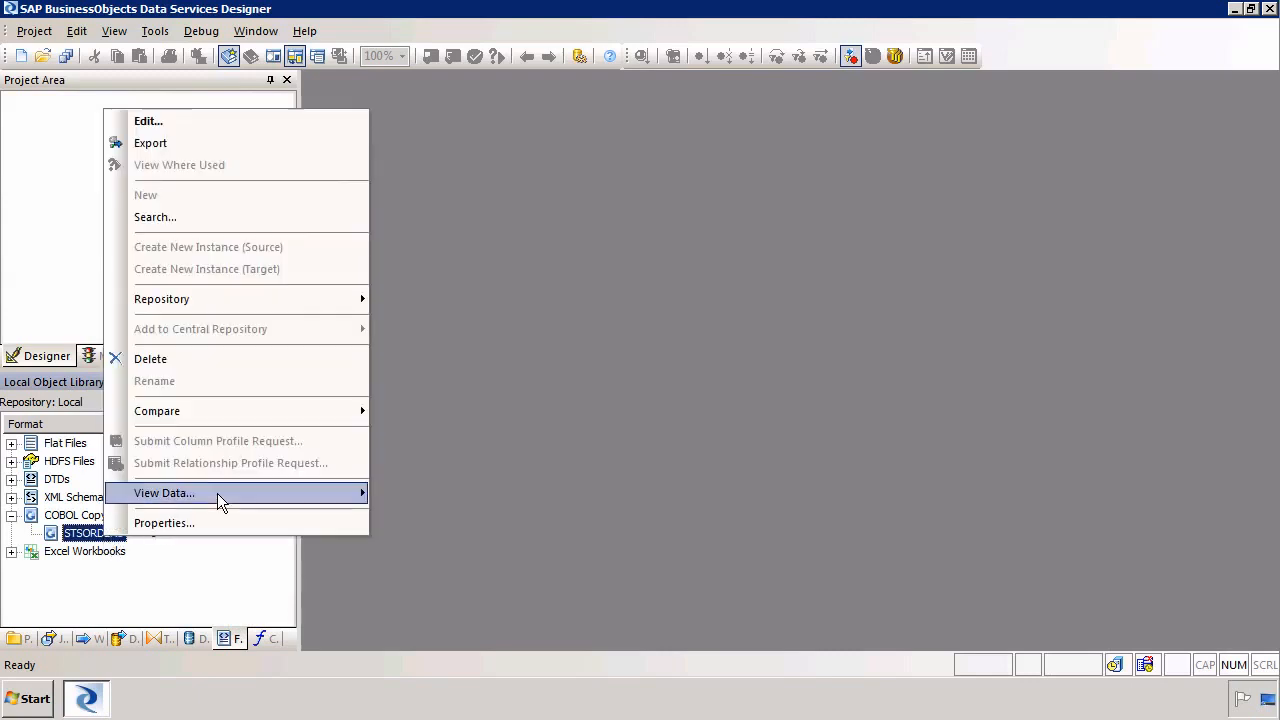
mouse_move(220, 493)
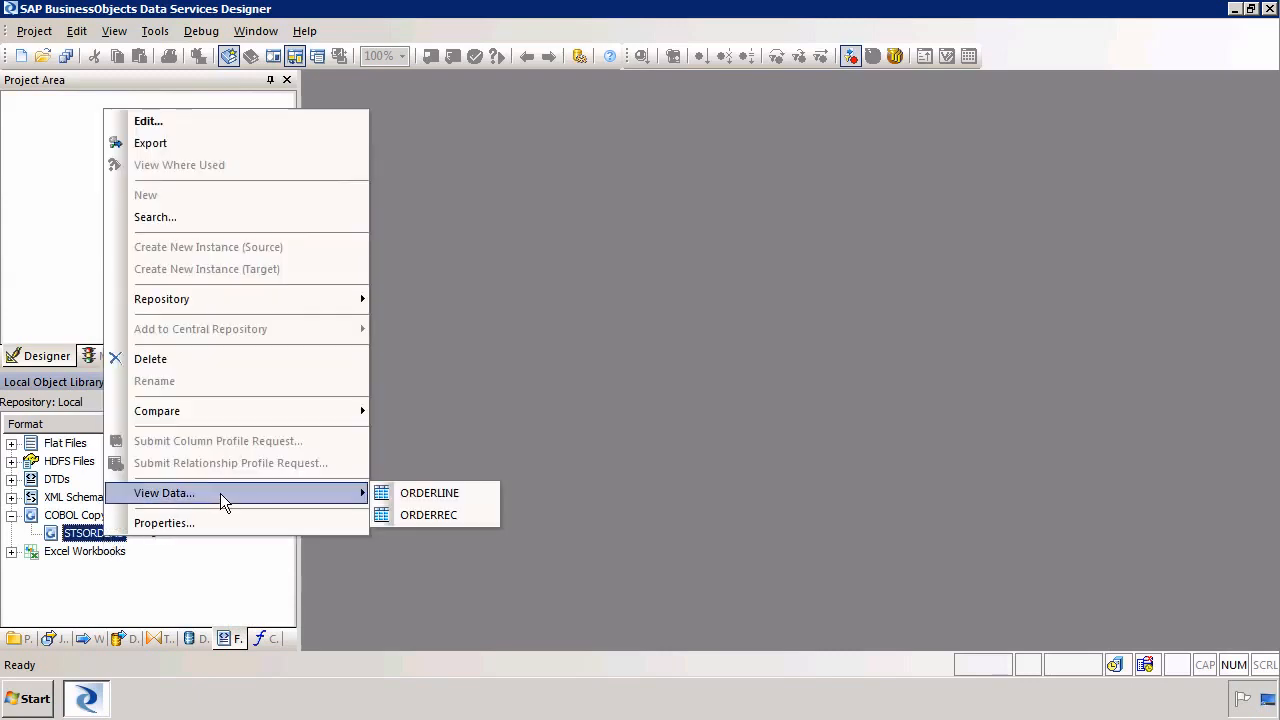
click(450, 493)
click(241, 216)
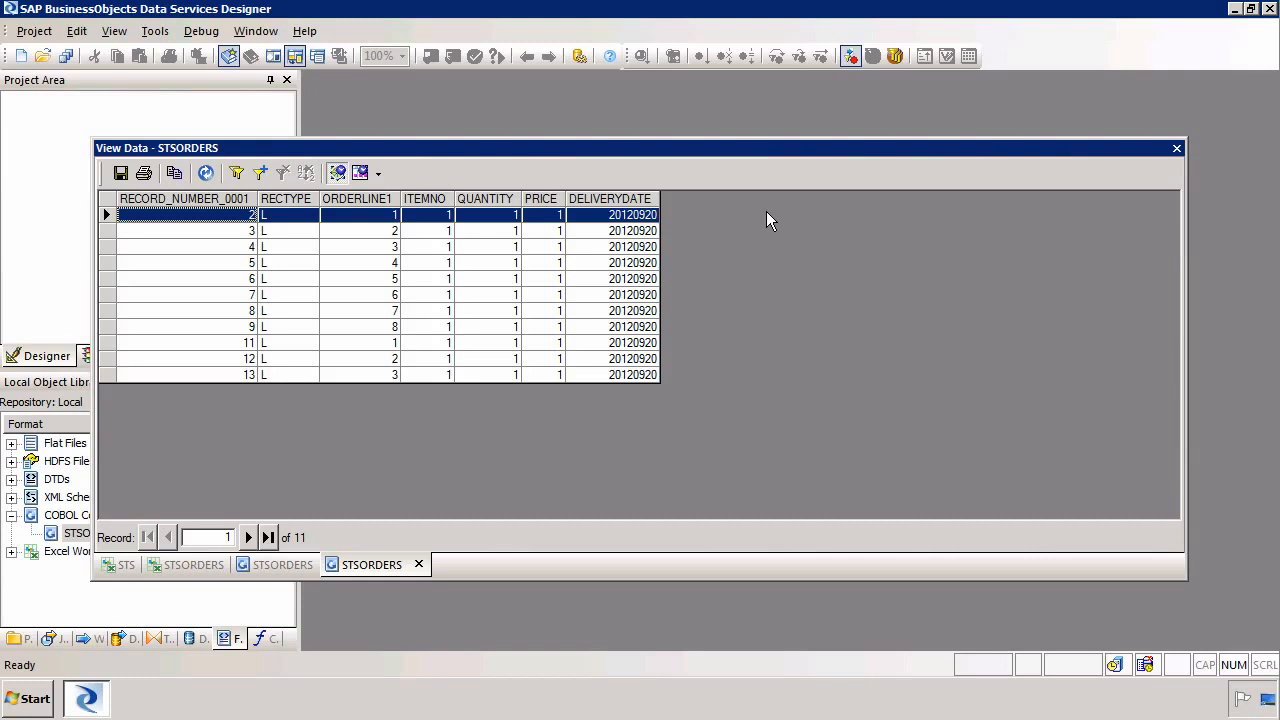
Close the data preview and create a new project named cobolcpy
click(1176, 150)
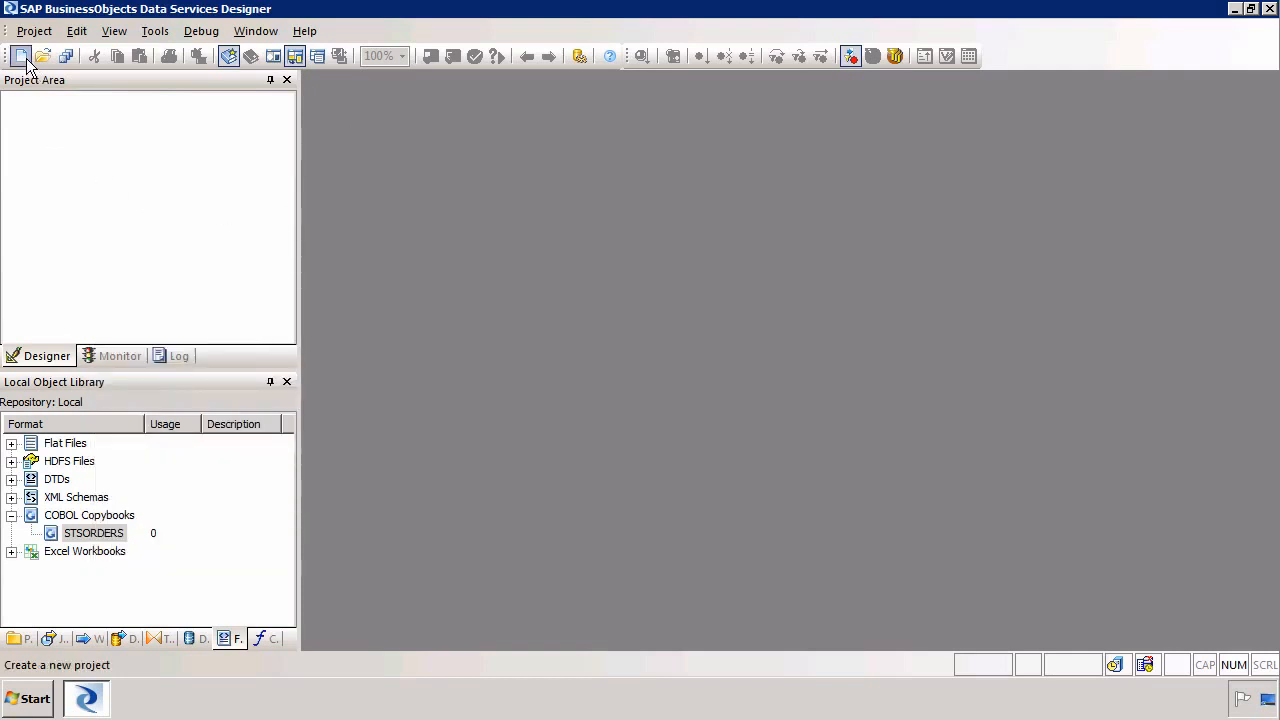
click(21, 56)
text(co)
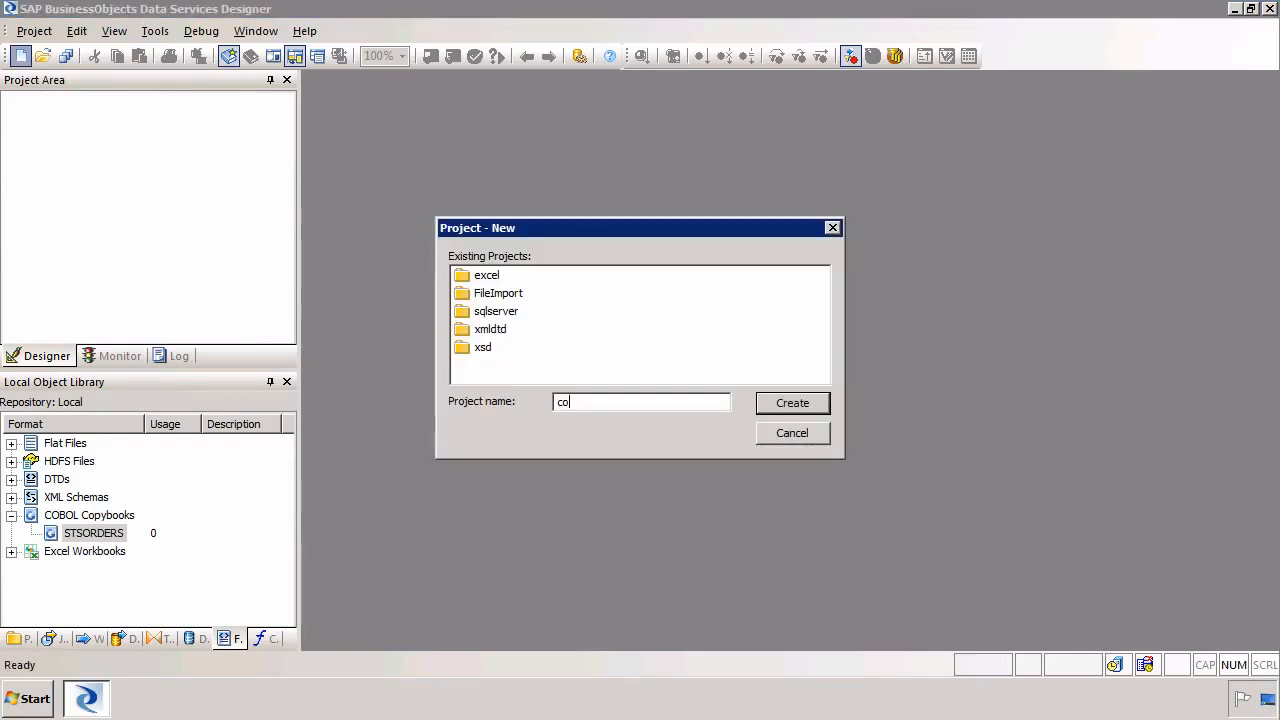
text(bocpyl)
click(795, 405)
Add a new batch job named cobolcpy to the cobolcpy project
right_click(113, 197)
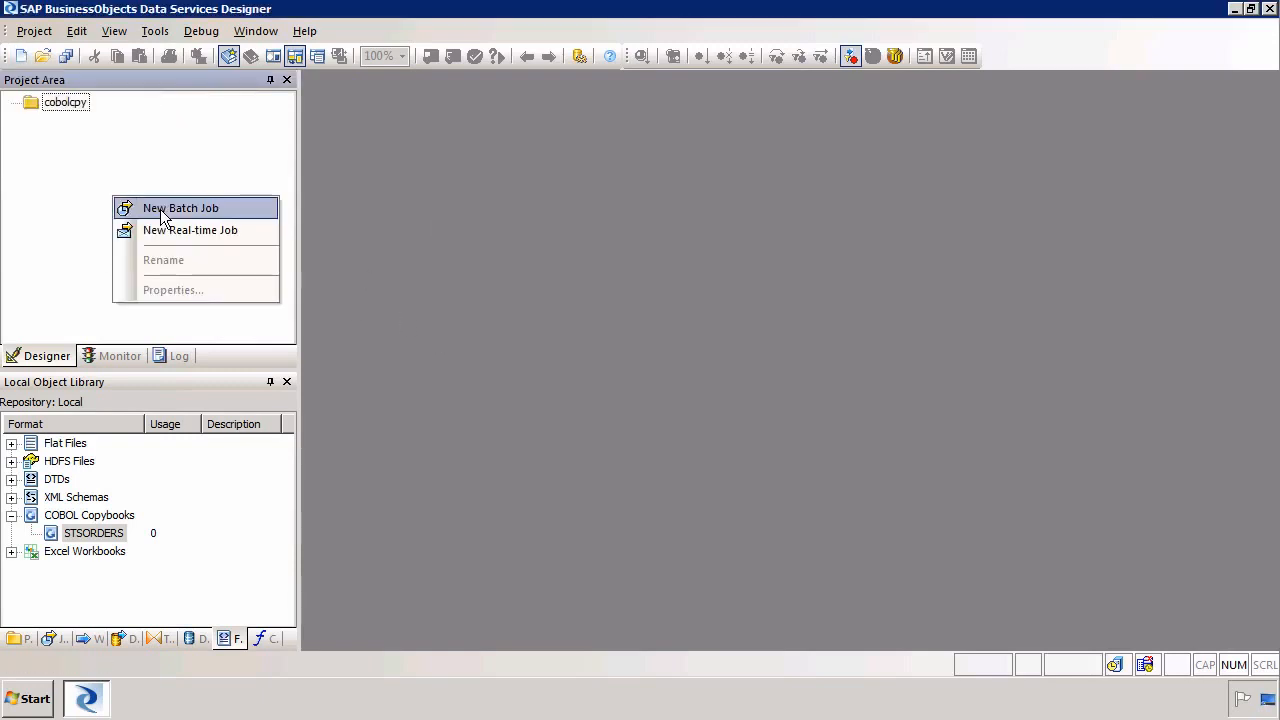
click(160, 209)
text(cobol)
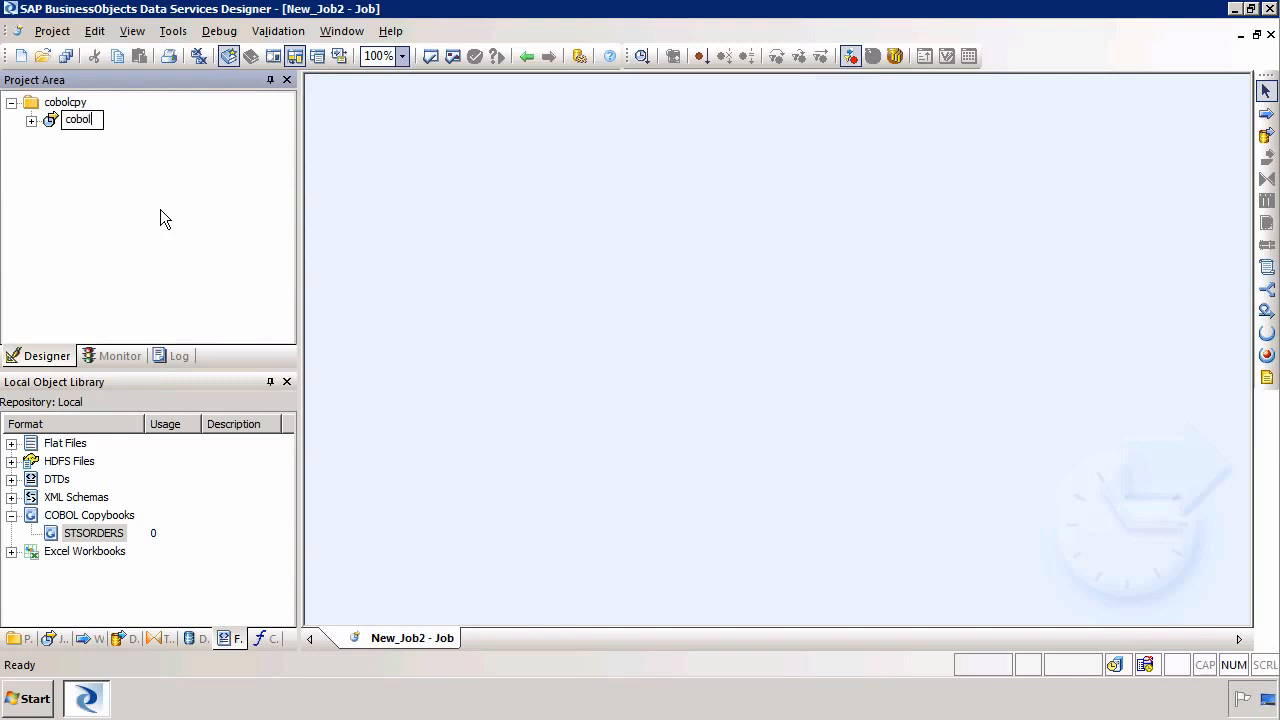
text(cpy)
key(Return)
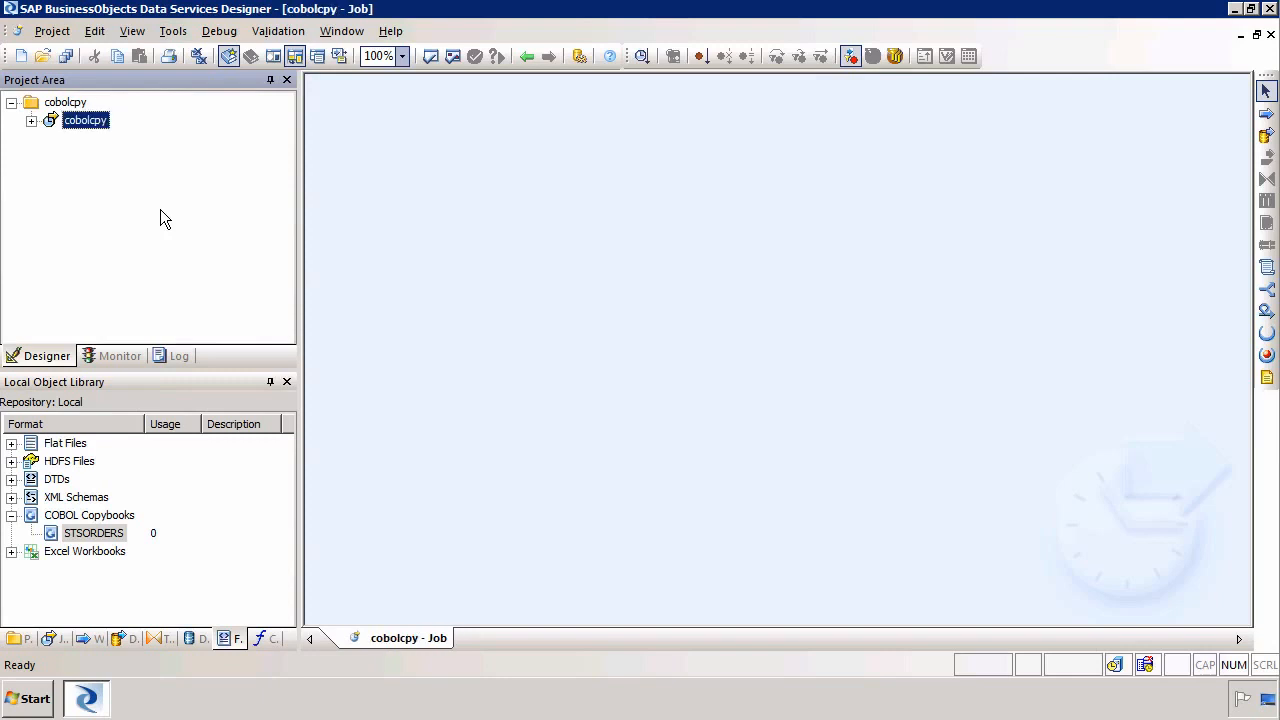
Place a data flow in the cobolcpy job and name it cobolcpy
click(1266, 135)
click(482, 225)
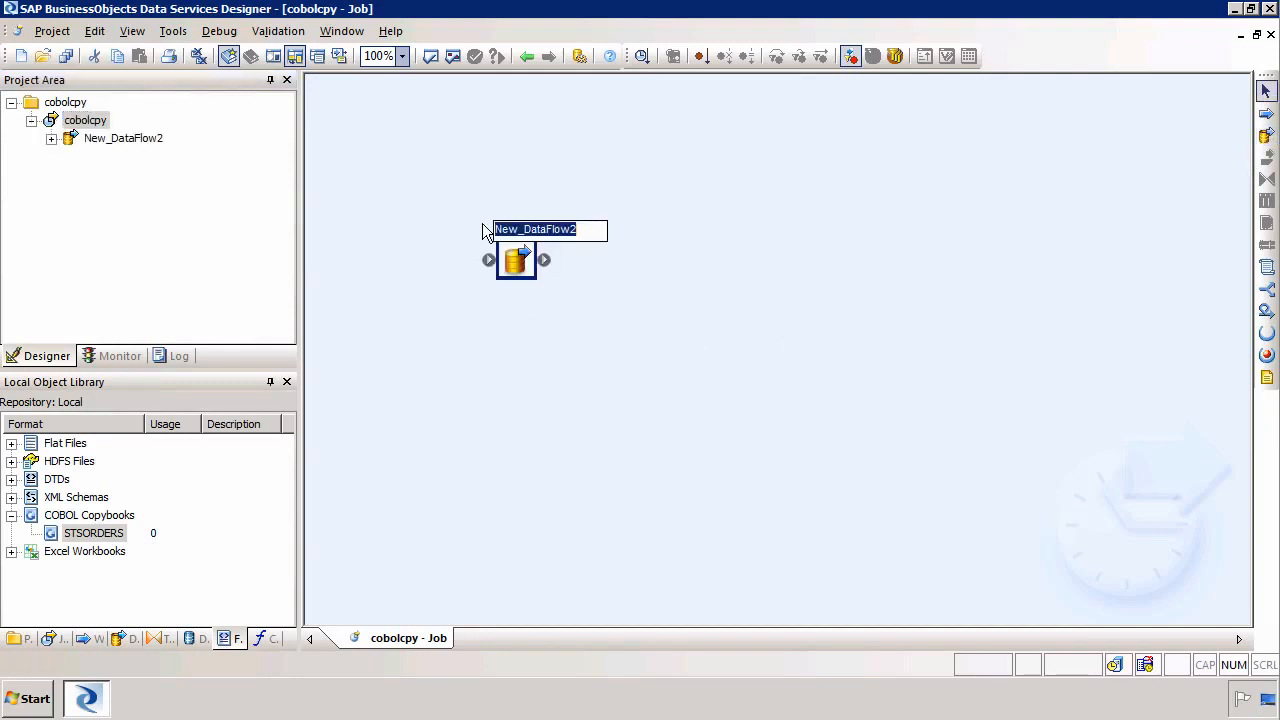
text(cobolcpy)
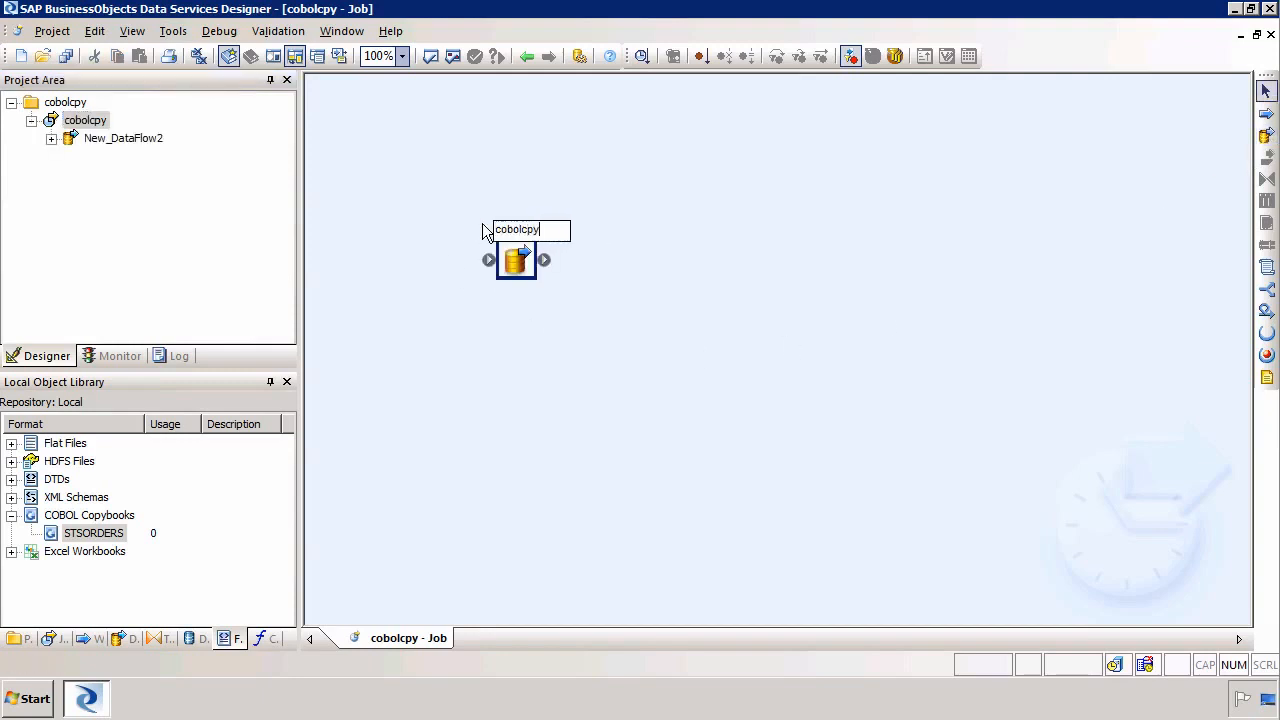
key(Return)
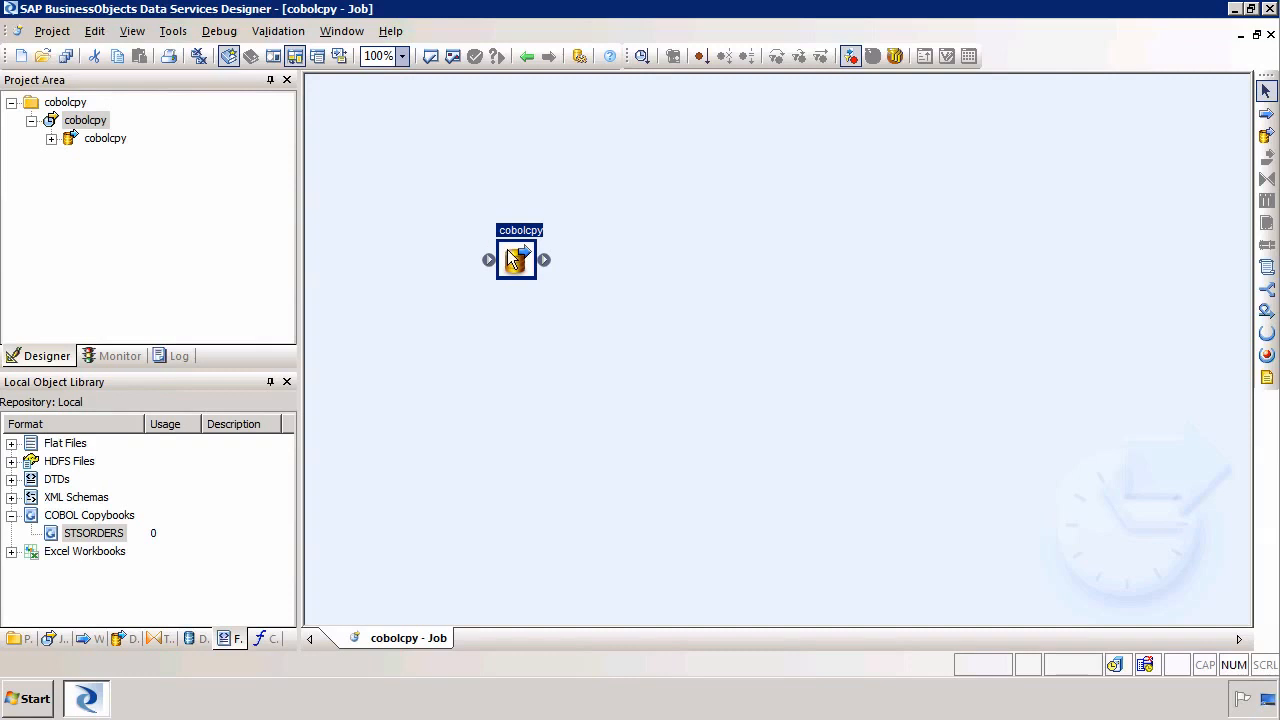
Open the data flow, add the STSORDERS copybook's ORDERREC schema as a source, and preview its data
double_click(507, 249)
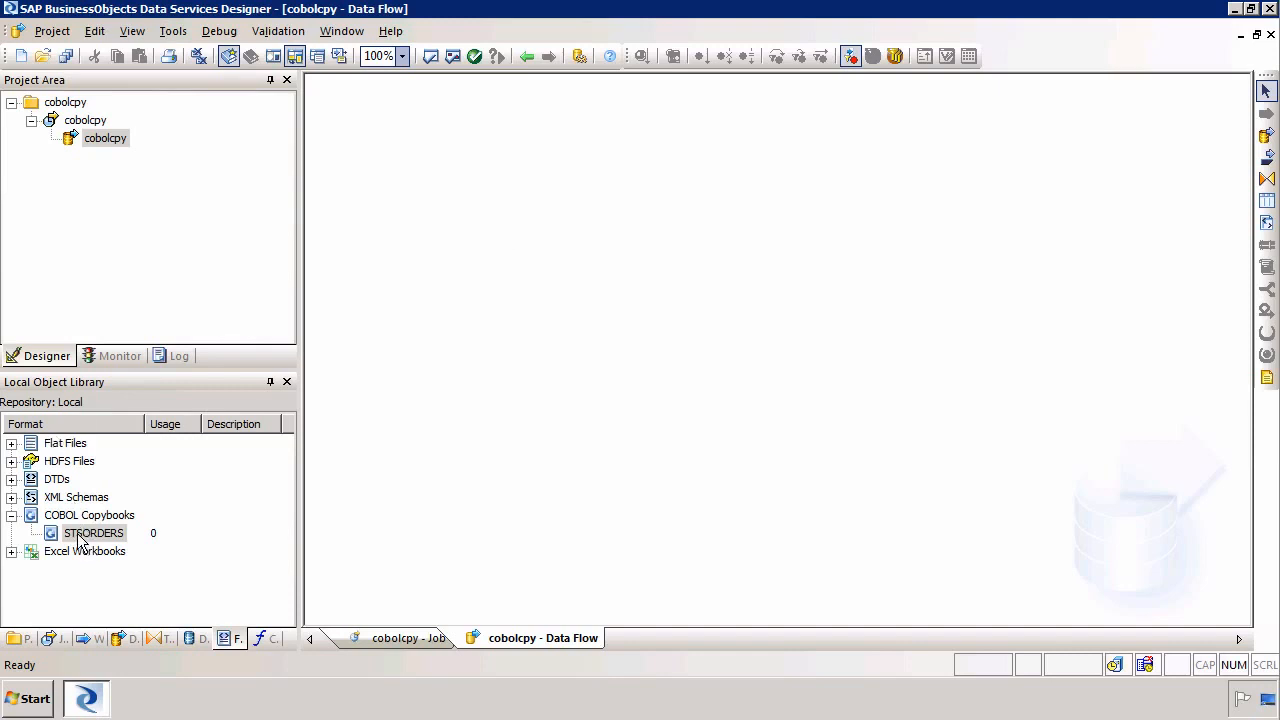
drag(82, 541, 417, 204)
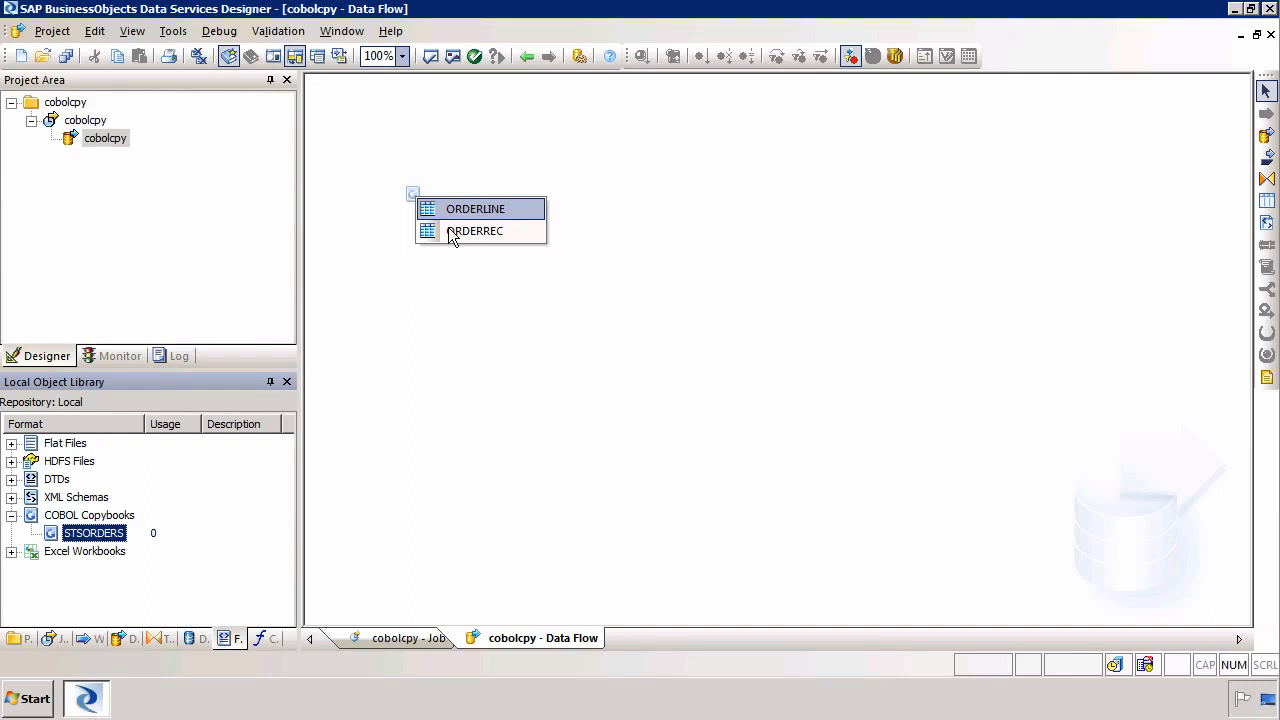
click(449, 231)
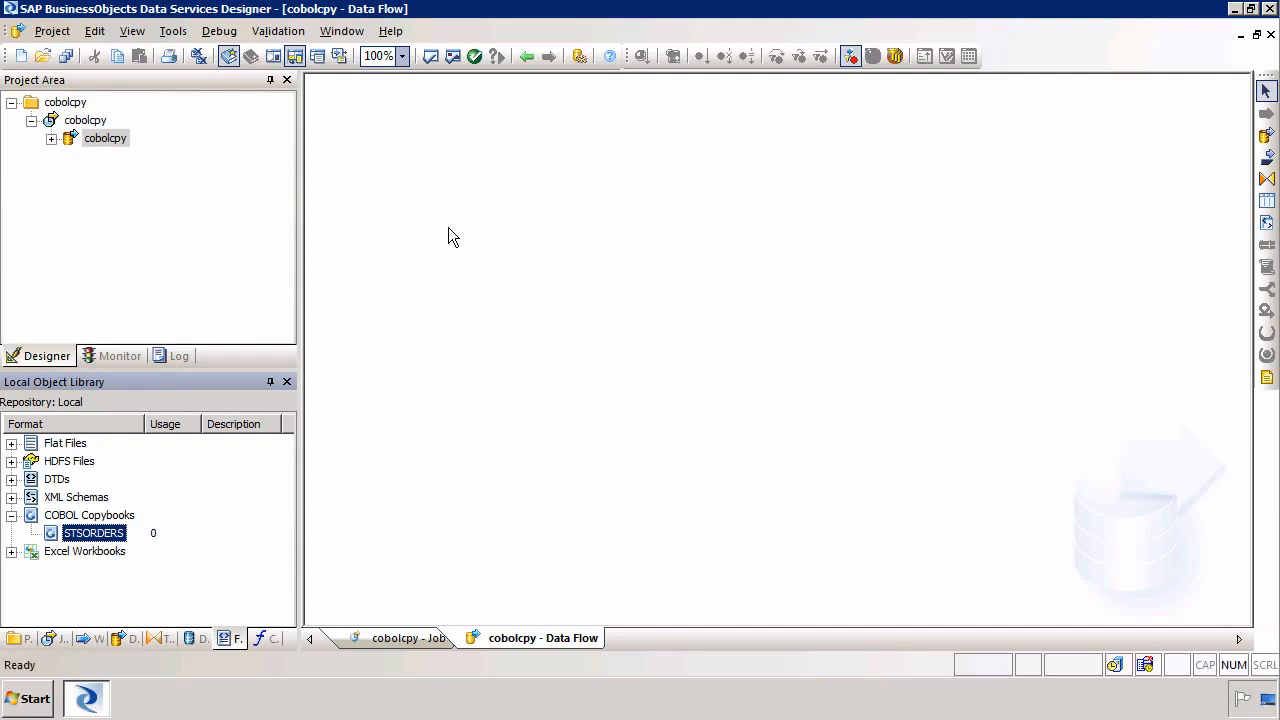
drag(449, 231, 445, 172)
click(461, 188)
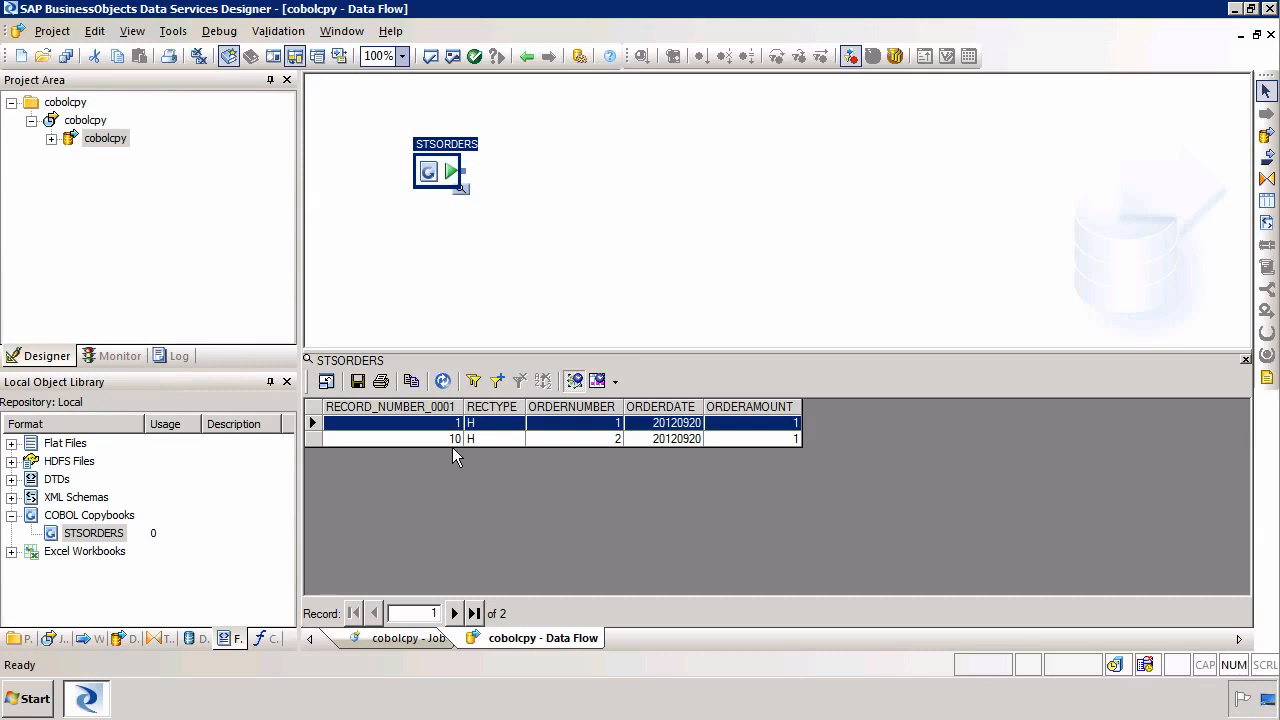
click(1246, 360)
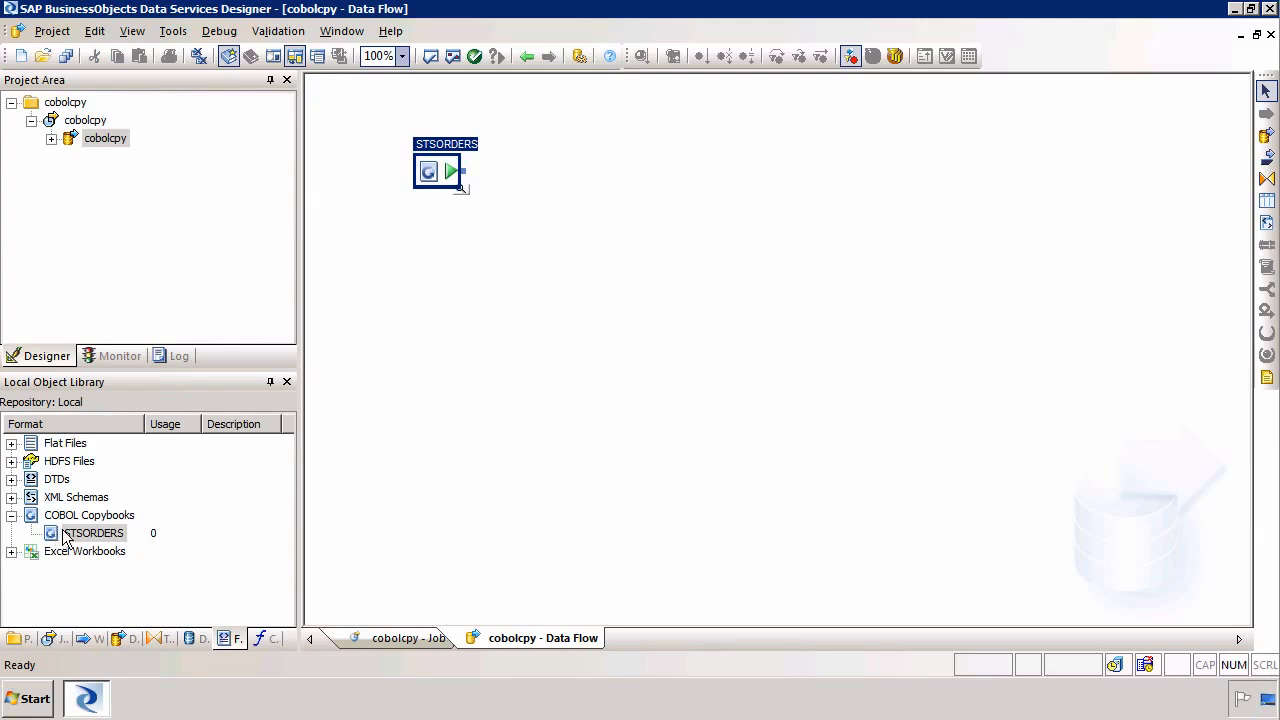
Add the STSORDERS ORDERLINE schema as a second source, then select both sources and delete them
drag(137, 532, 420, 280)
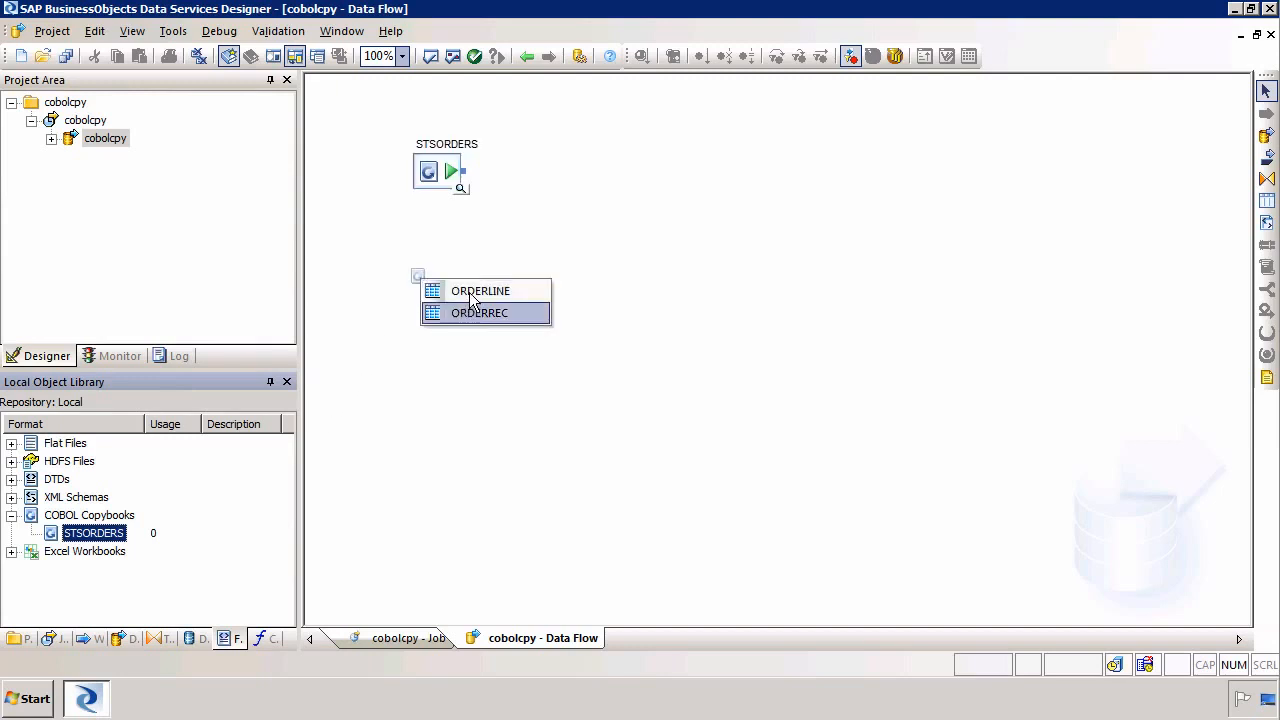
click(469, 292)
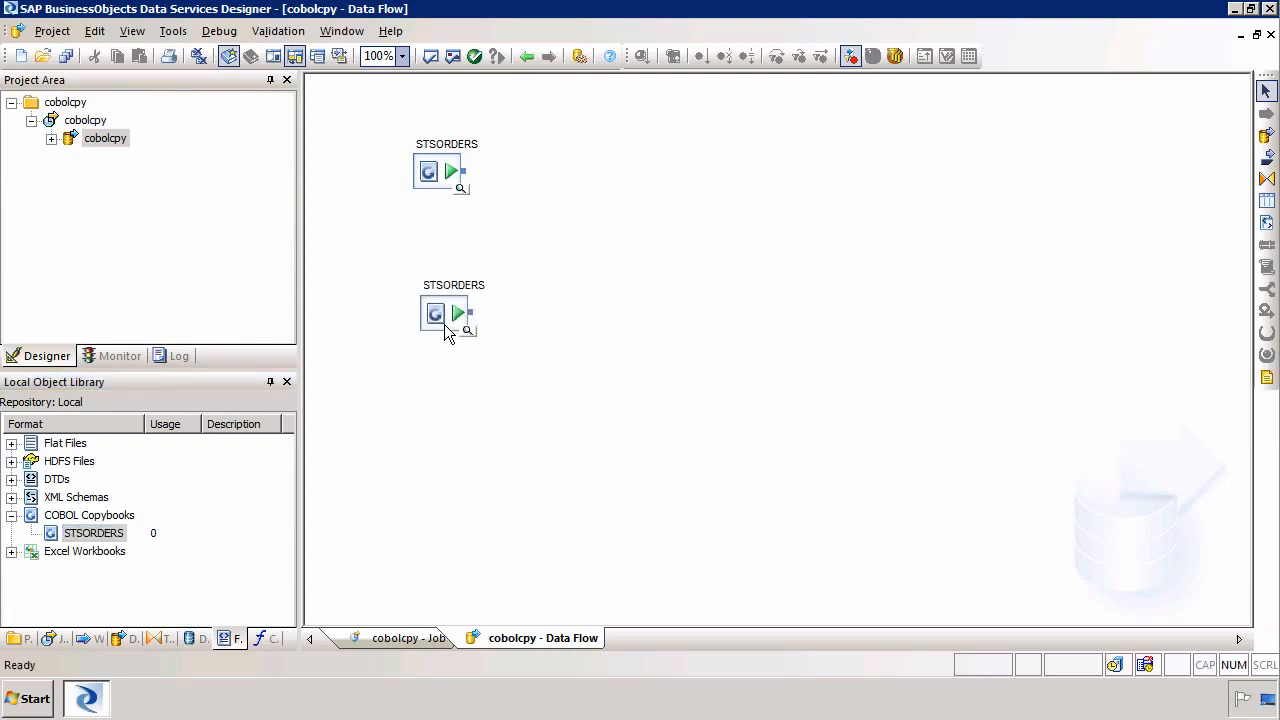
drag(444, 324, 448, 345)
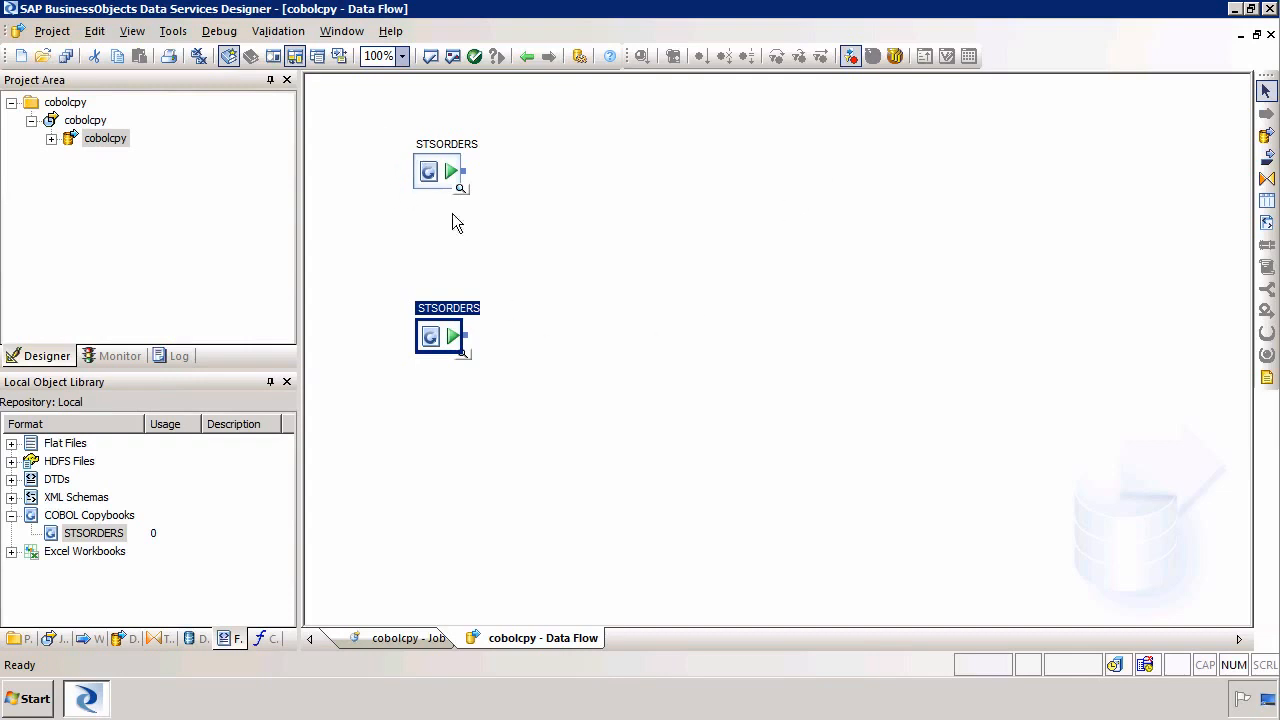
drag(368, 104, 586, 408)
right_click(443, 336)
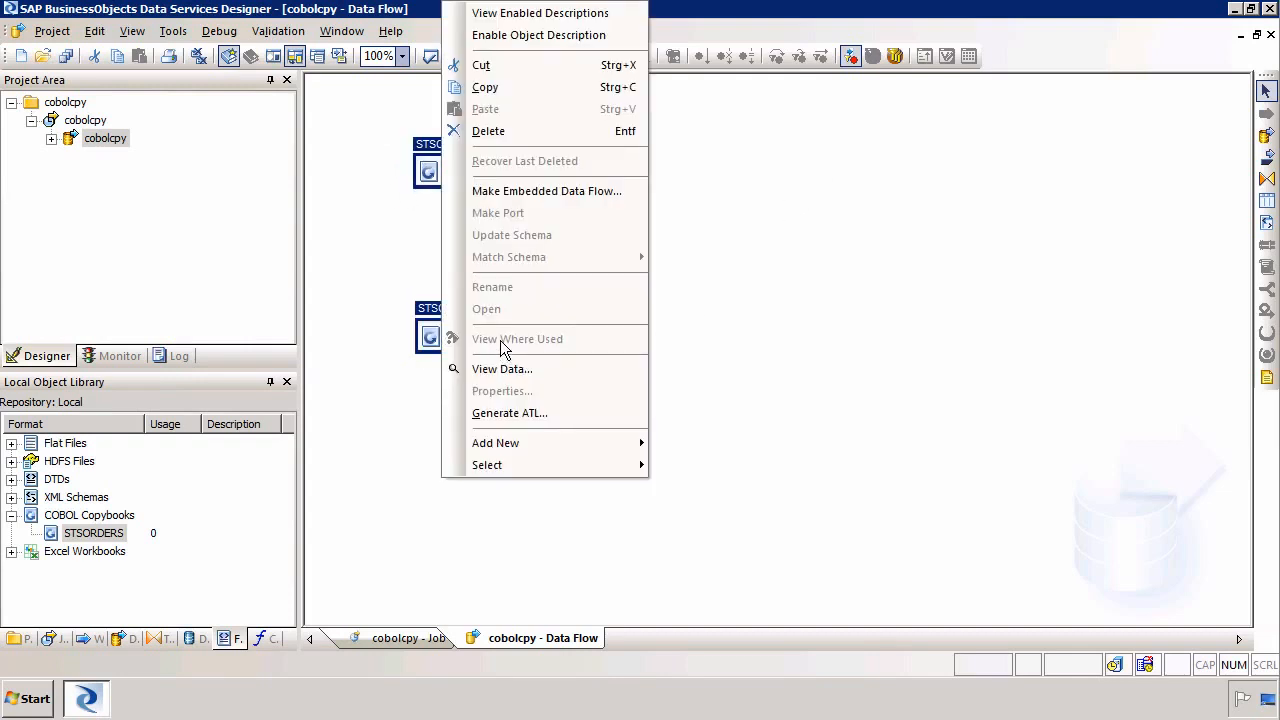
click(490, 131)
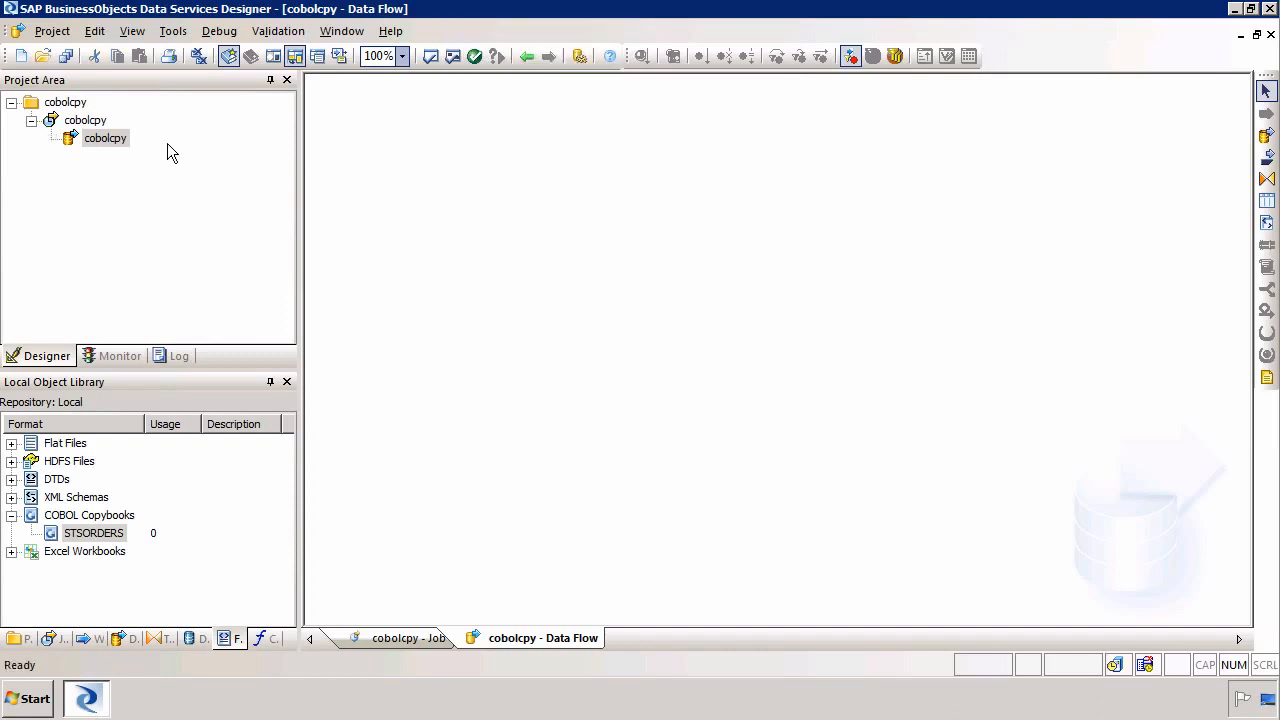
Return to the job and try to rename the data flow as cobolcpy-orderec
double_click(101, 122)
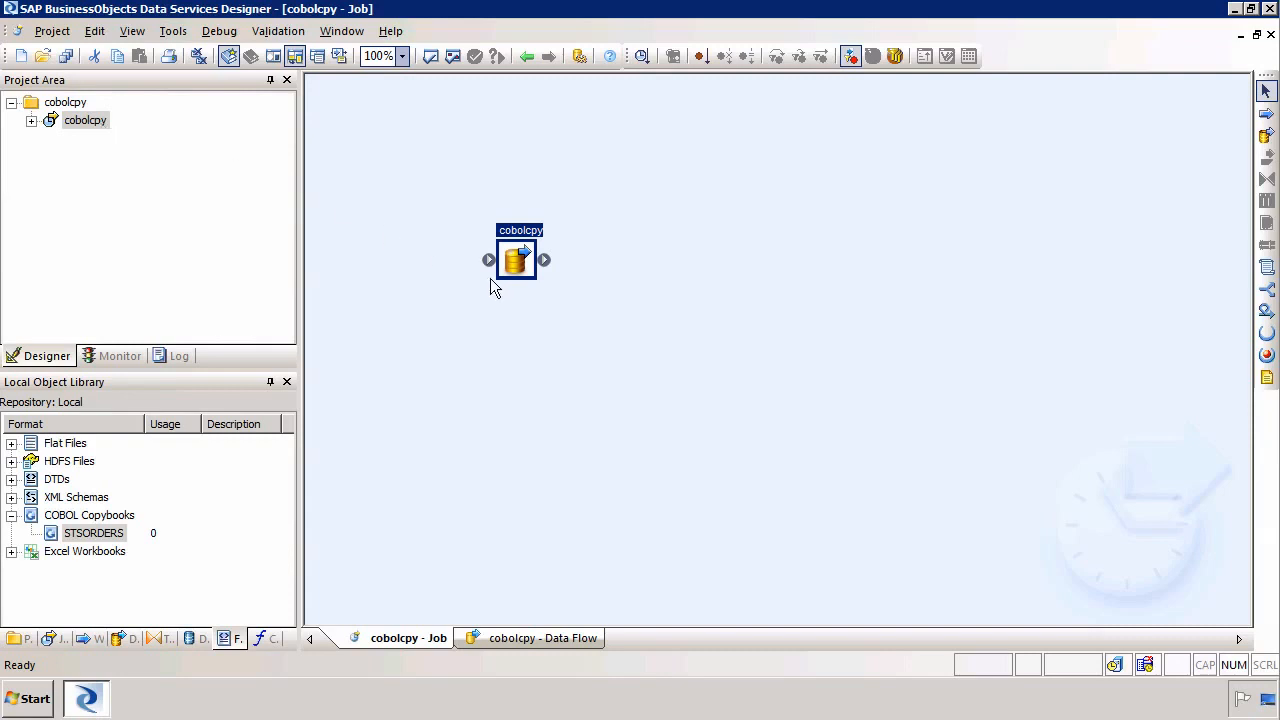
right_click(524, 249)
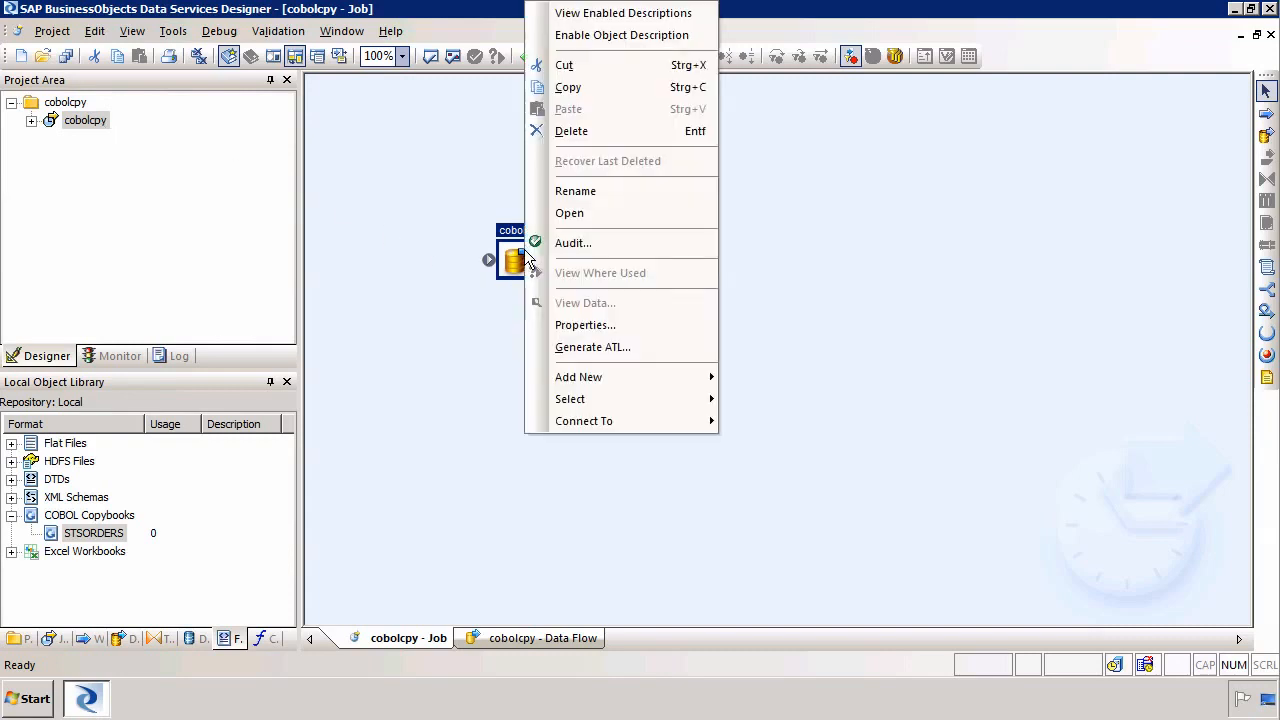
click(590, 195)
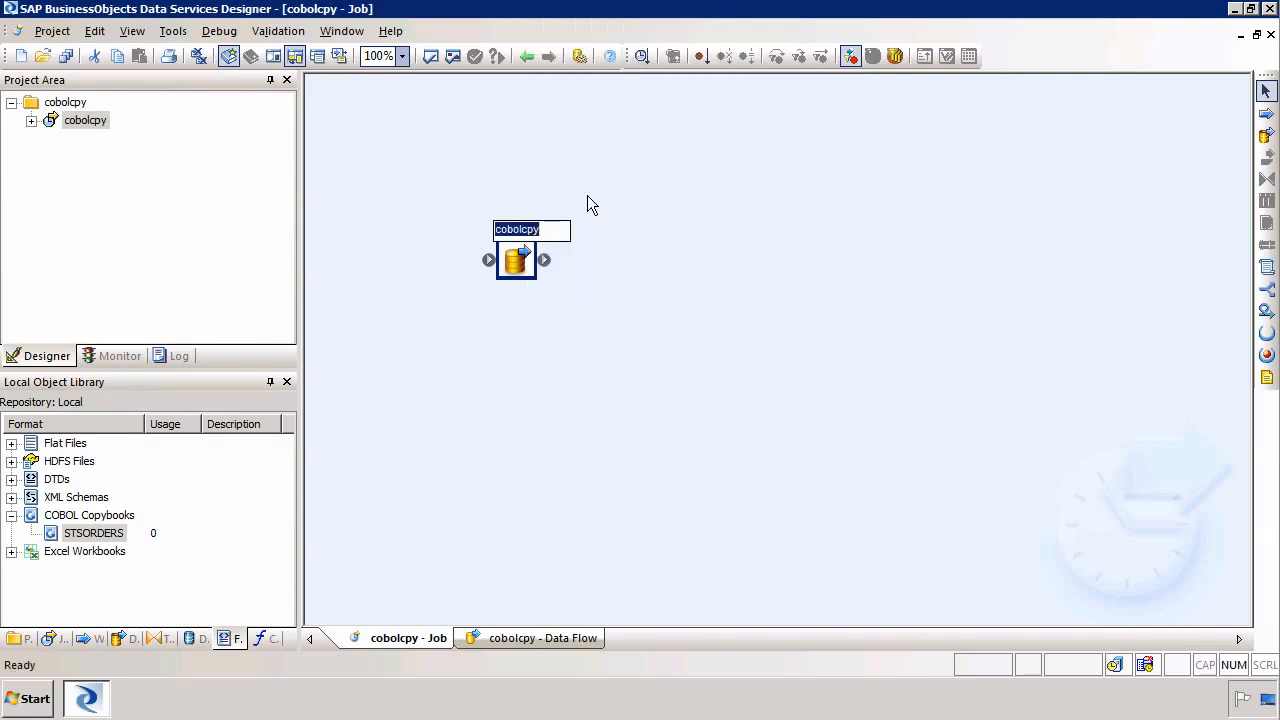
key(End)
text(-ordere)
text(c)
key(Return)
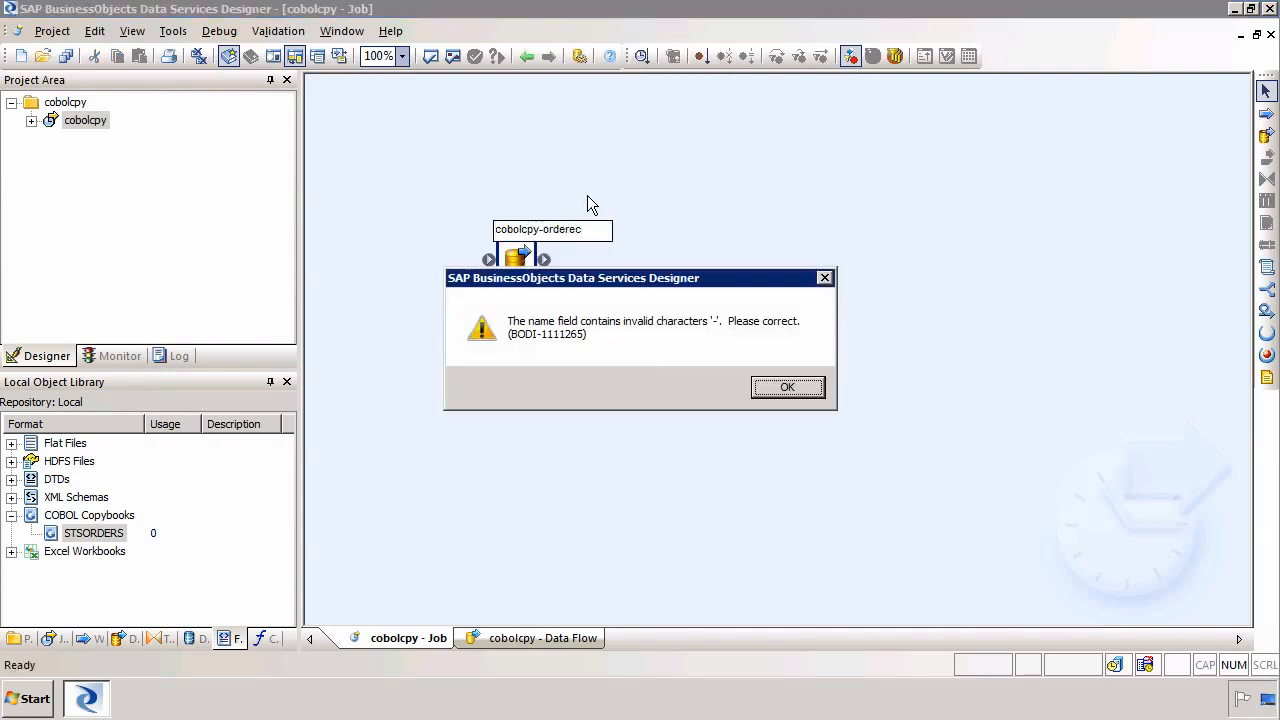
click(786, 389)
Rename the data flow as cobolcpy_orderrec
right_click(519, 257)
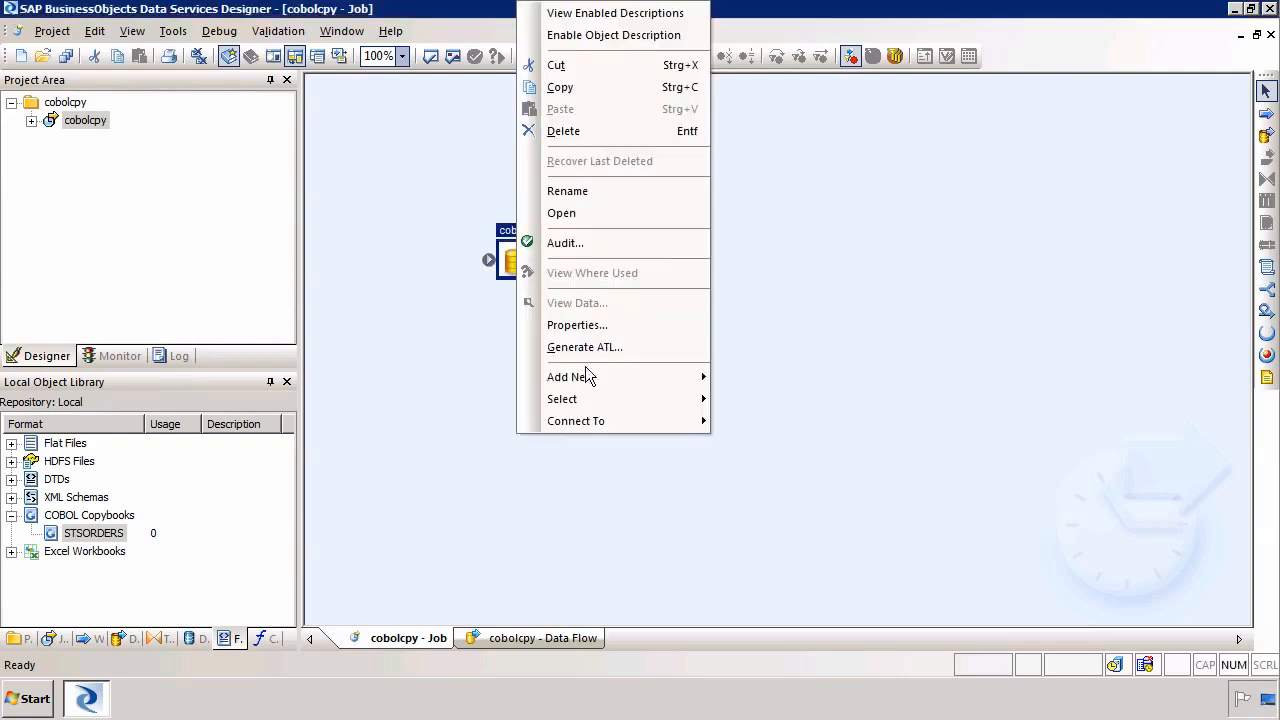
click(590, 192)
key(End)
text(_)
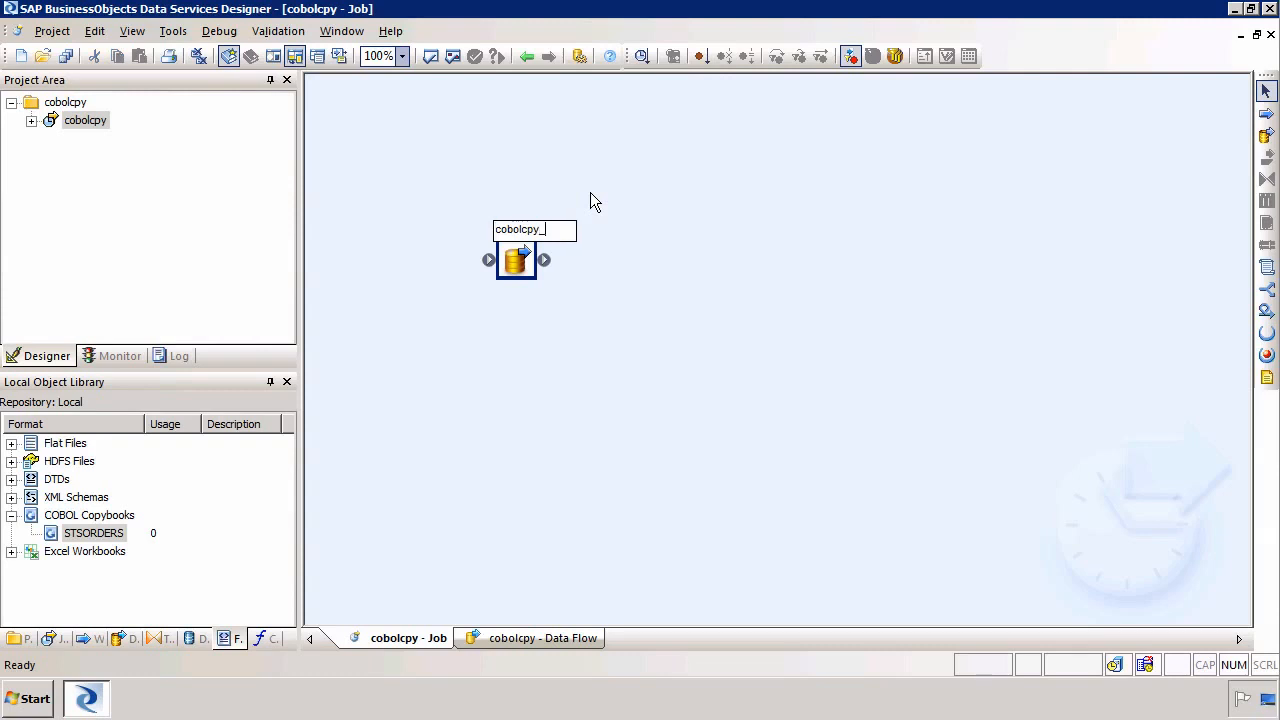
text(rderrec)
key(Left)
text(o)
key(Return)
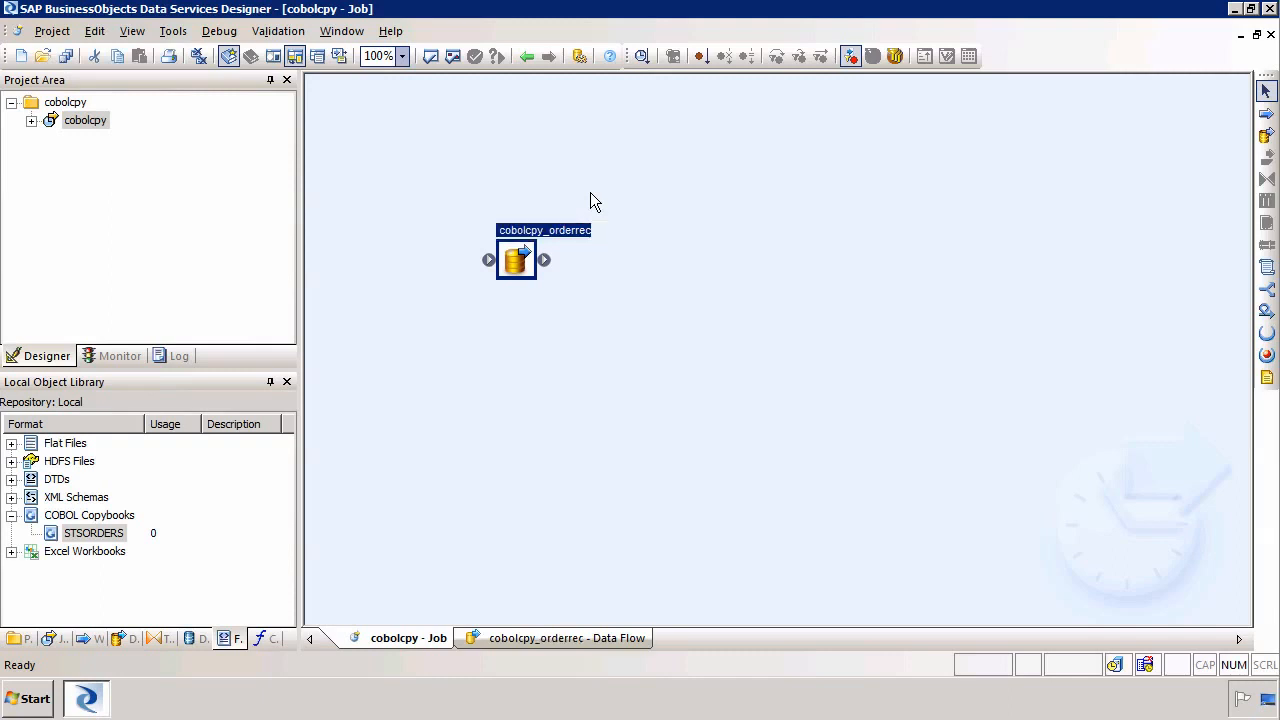
click(939, 235)
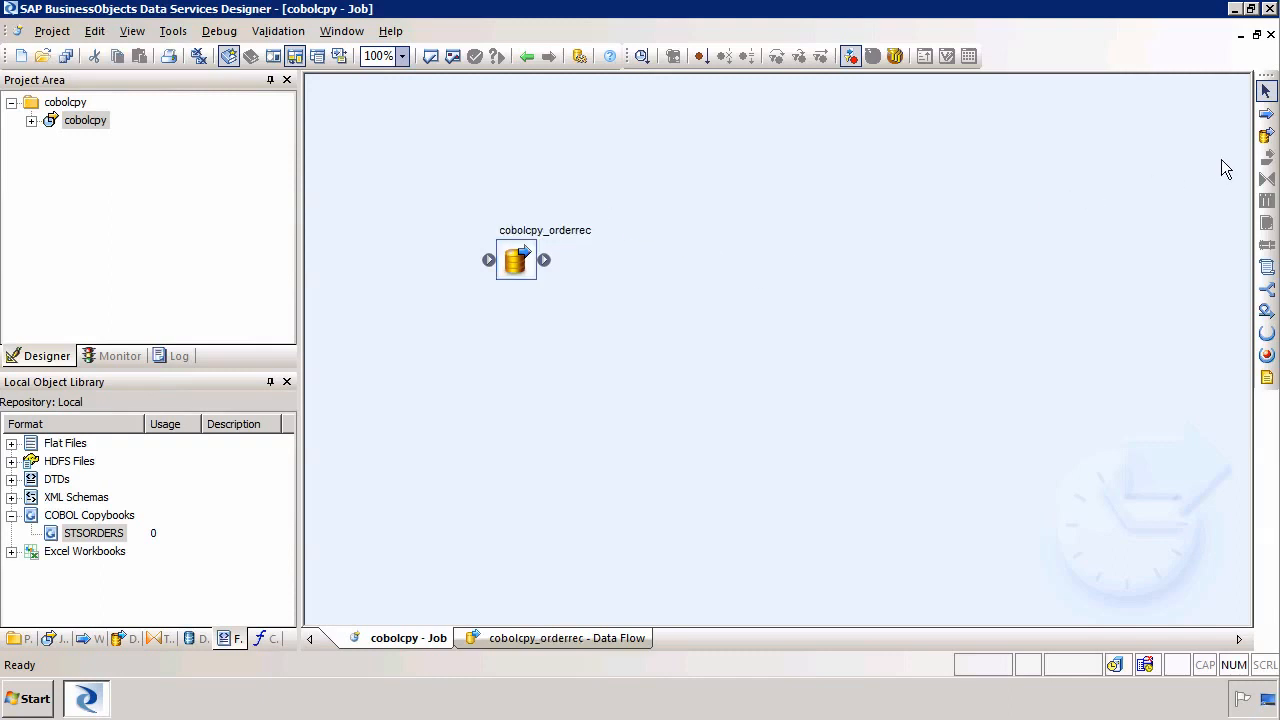
Add a second data flow to the job, name it cobolcpy_orderline, and move it below the first
click(1266, 134)
click(655, 306)
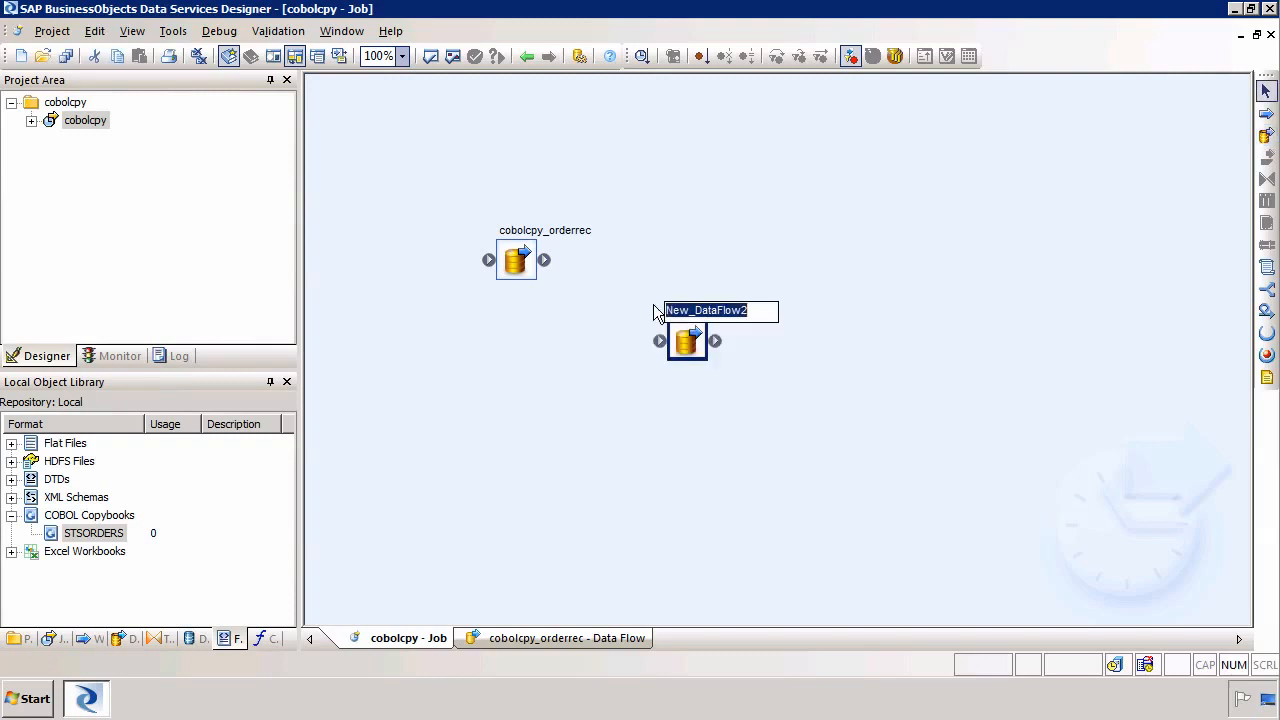
text(copbol)
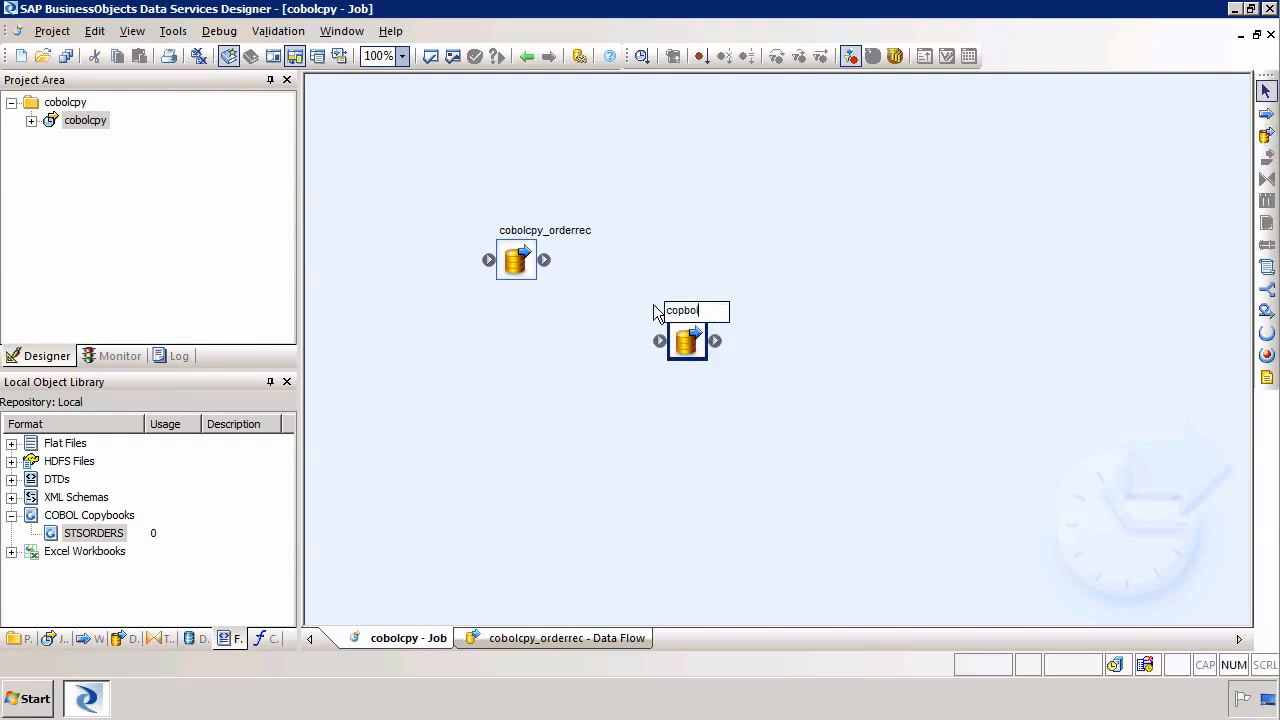
key(BackSpace)
key(BackSpace)
key(BackSpace)
key(BackSpace)
text(bolcpy_ord)
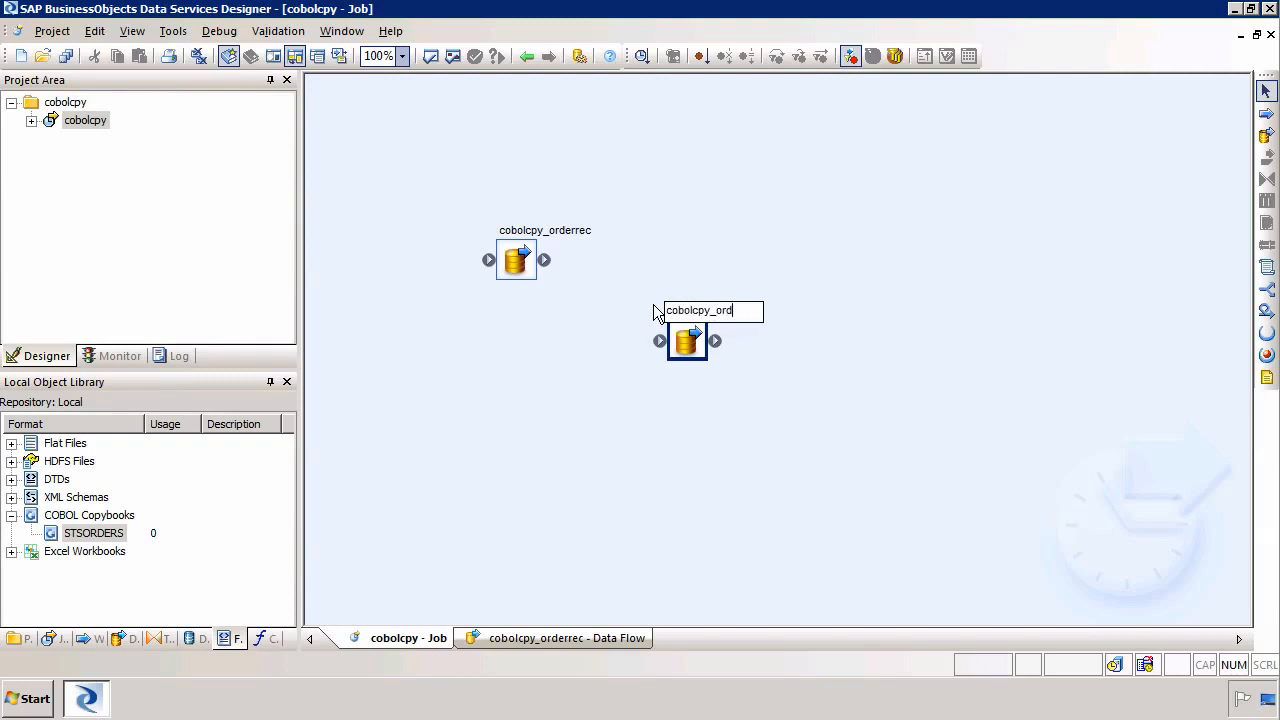
text(erline)
key(Return)
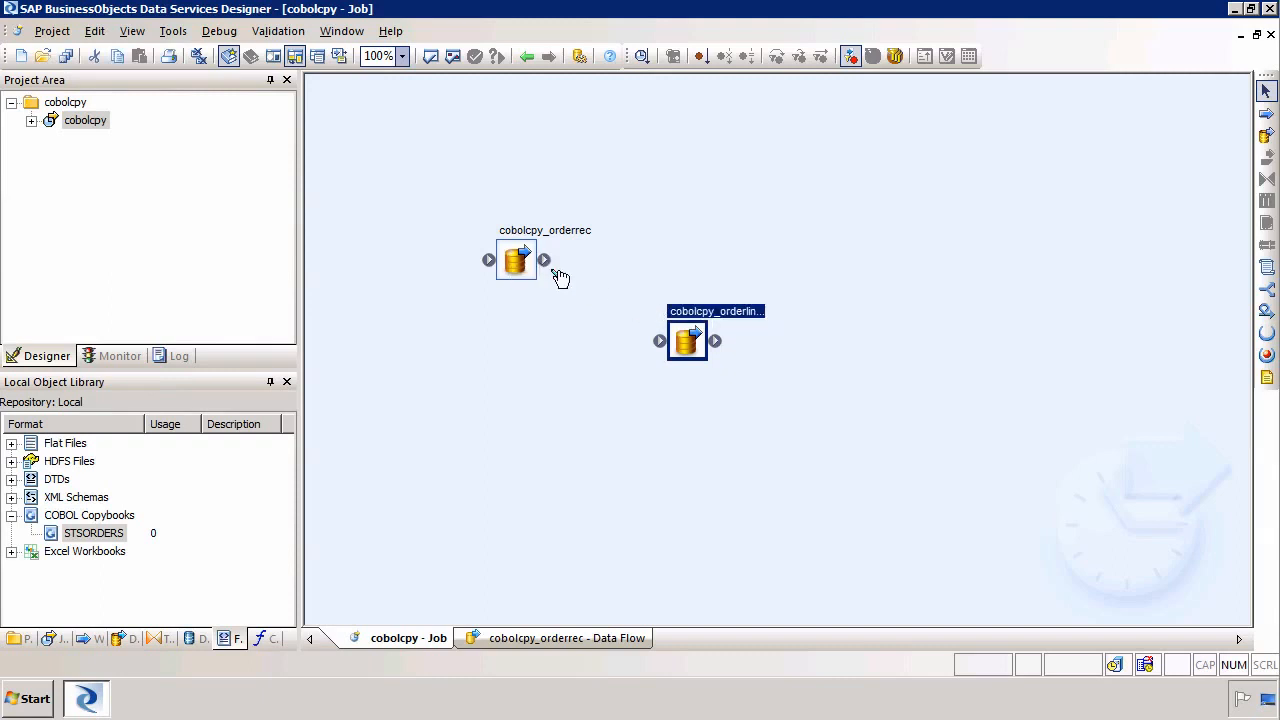
drag(690, 347, 564, 376)
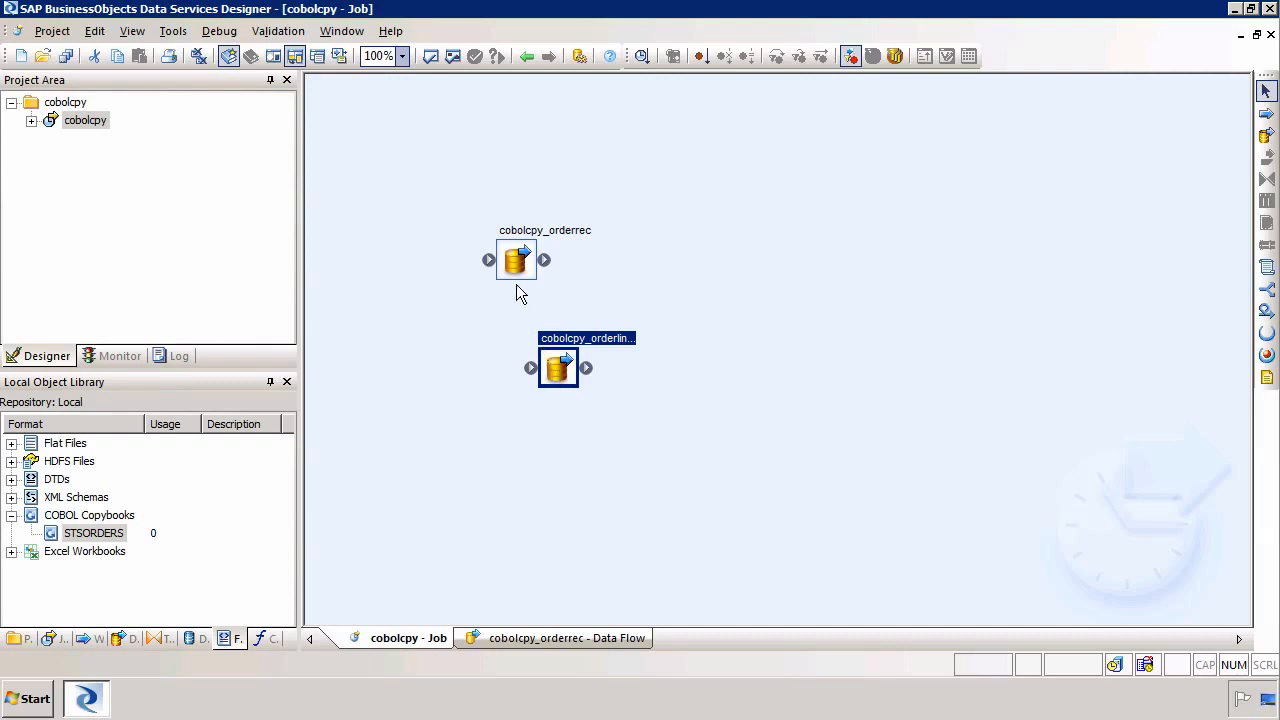
Arrange the two data flows and connect cobolcpy_orderrec to cobolcpy_orderline
drag(520, 268, 503, 239)
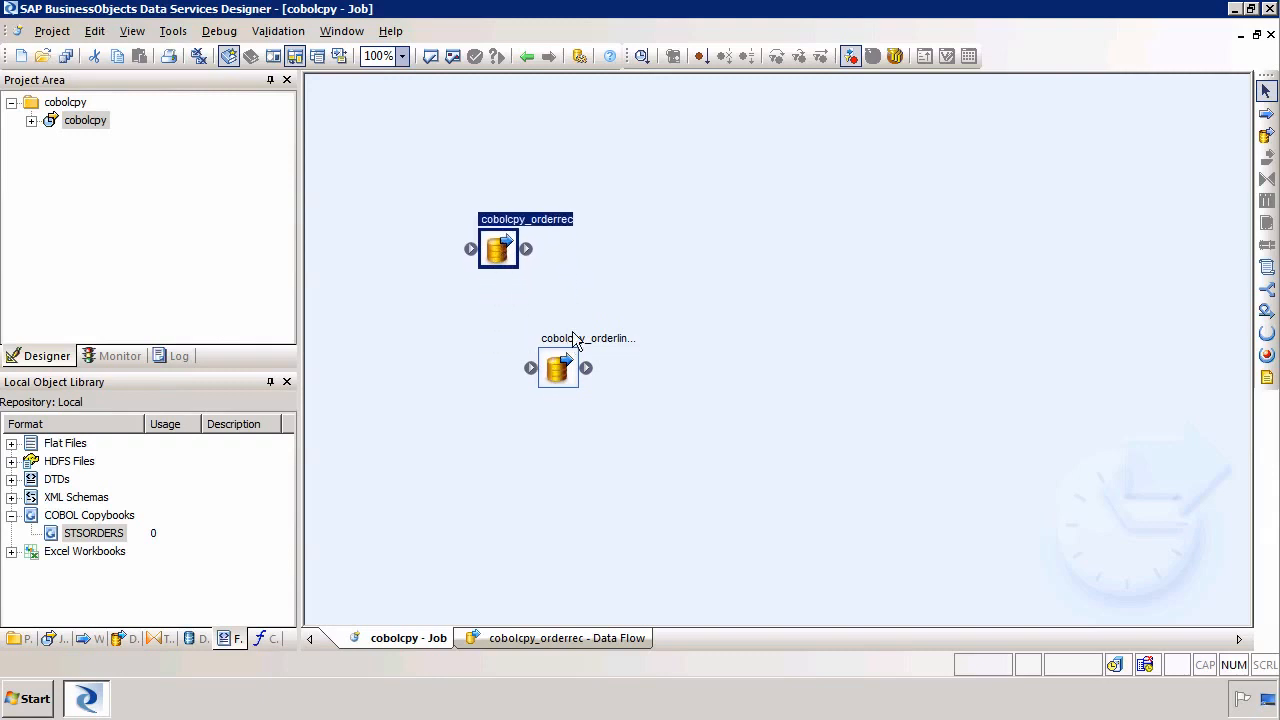
drag(575, 341, 599, 299)
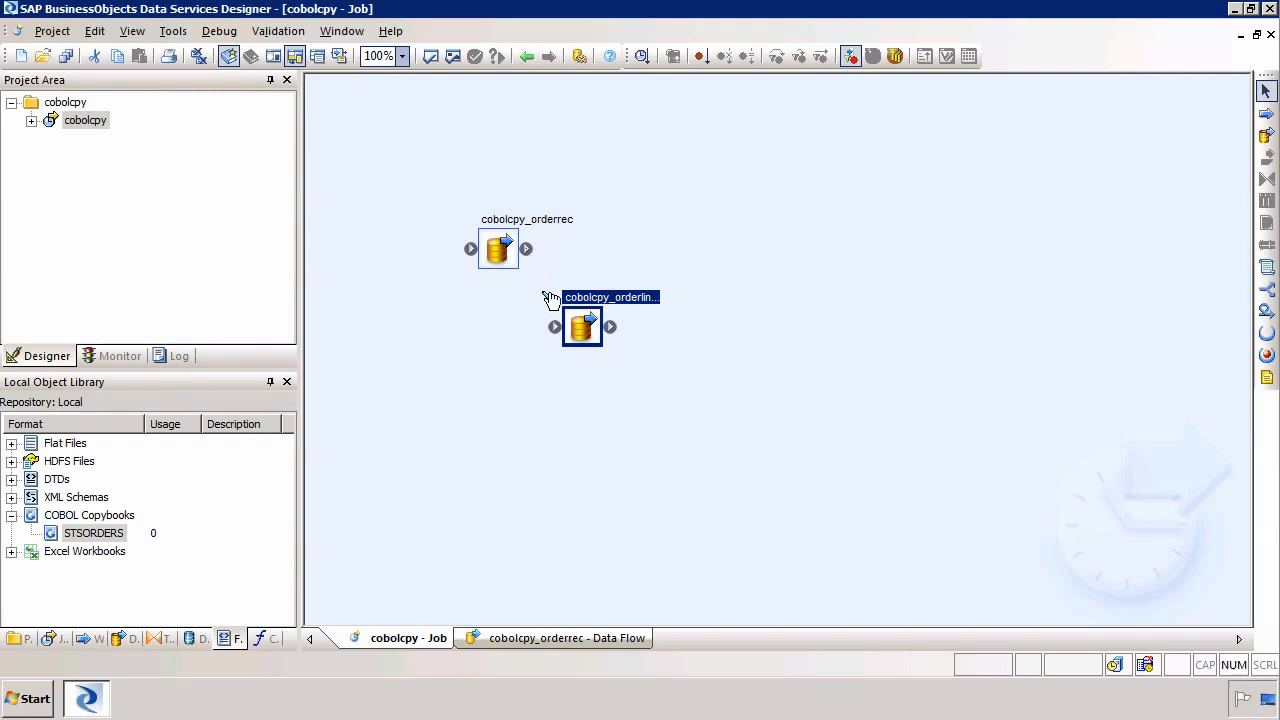
drag(526, 248, 566, 328)
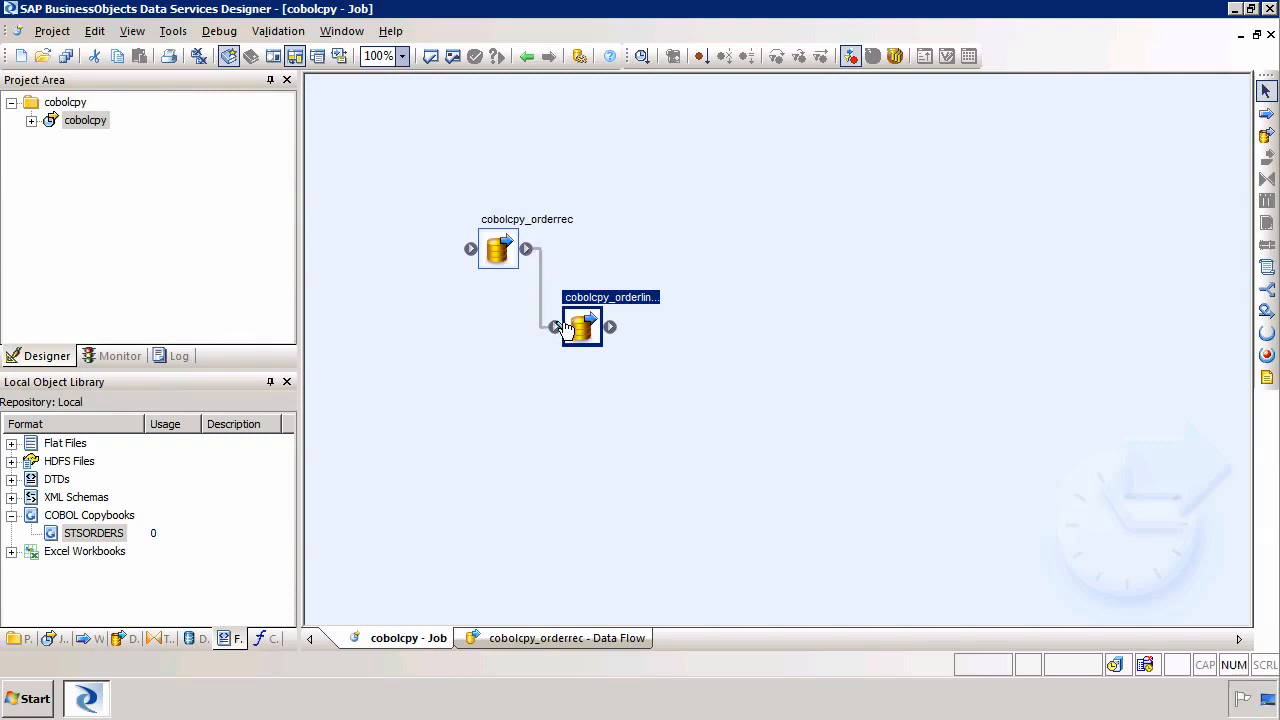
click(580, 334)
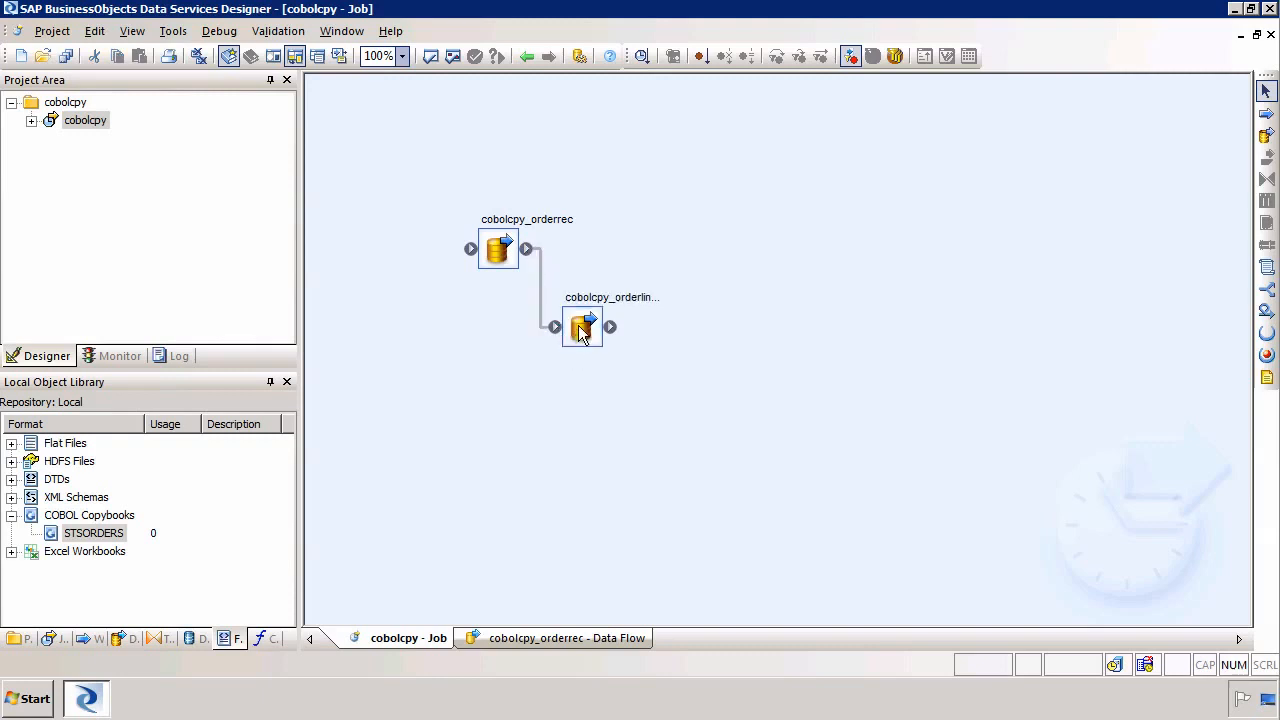
click(507, 262)
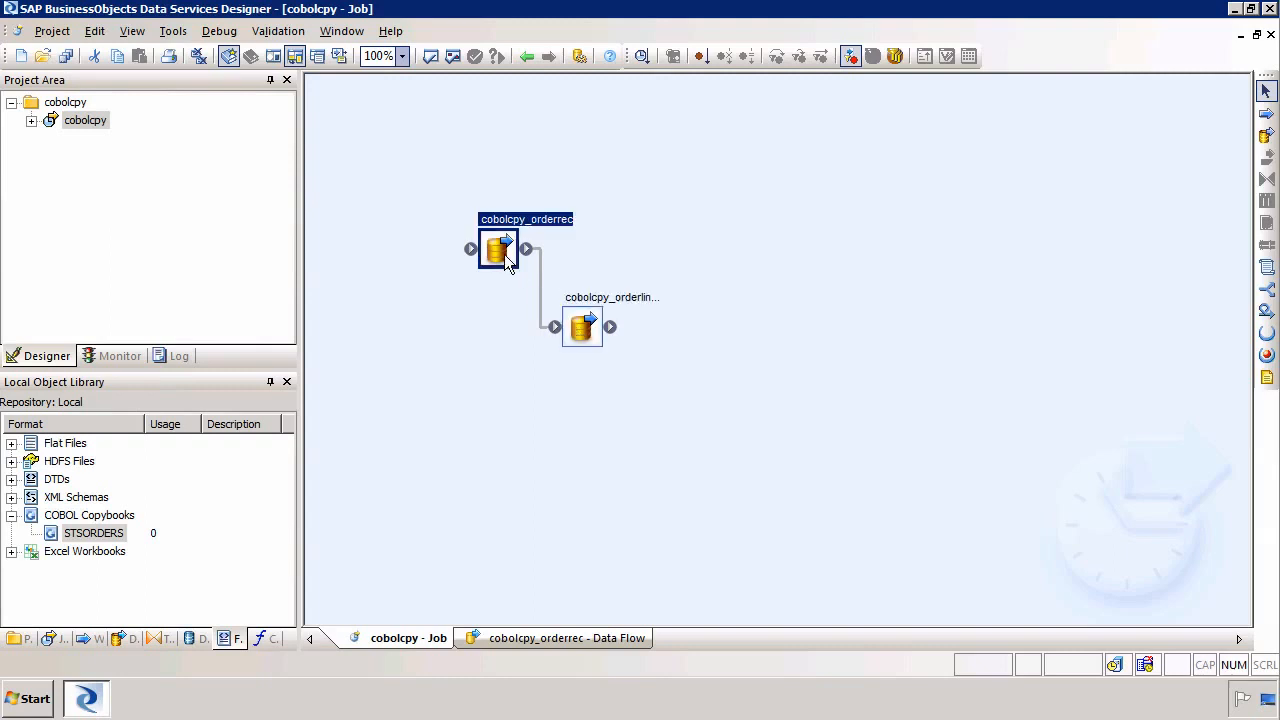
Save all changes to the job and its data flows, and expand the cobolcpy job in the project tree
click(65, 56)
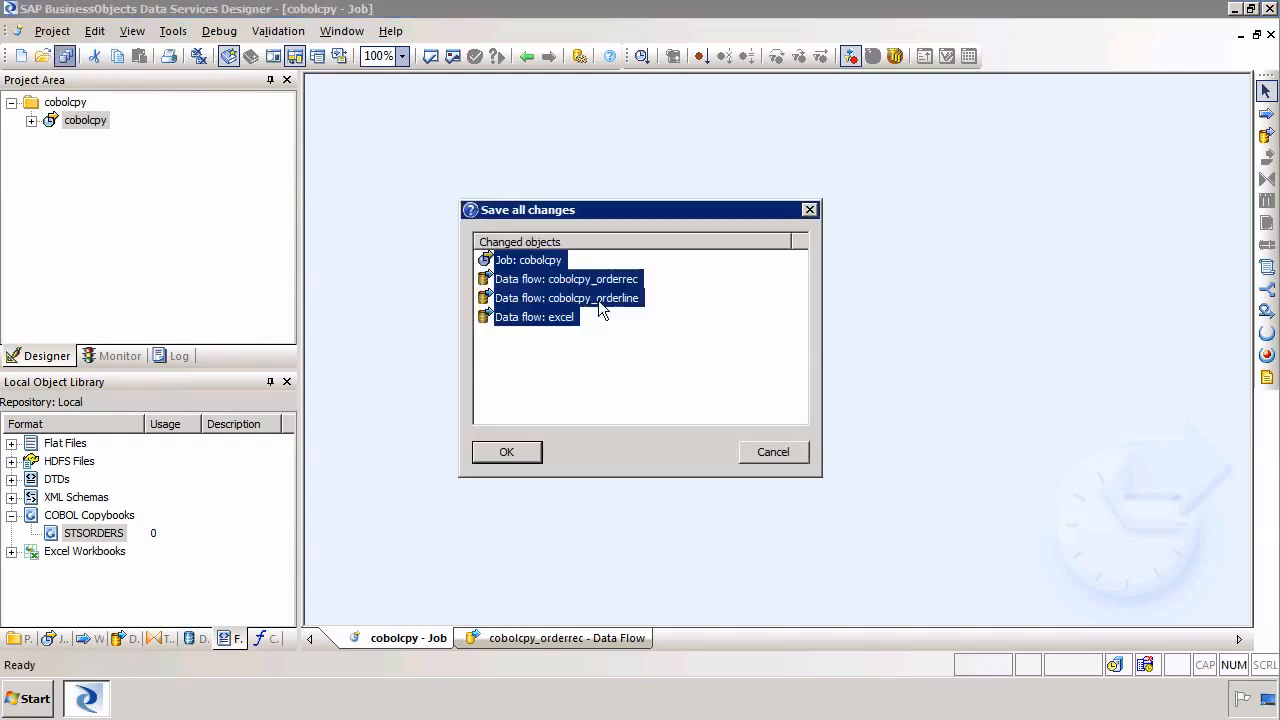
click(505, 450)
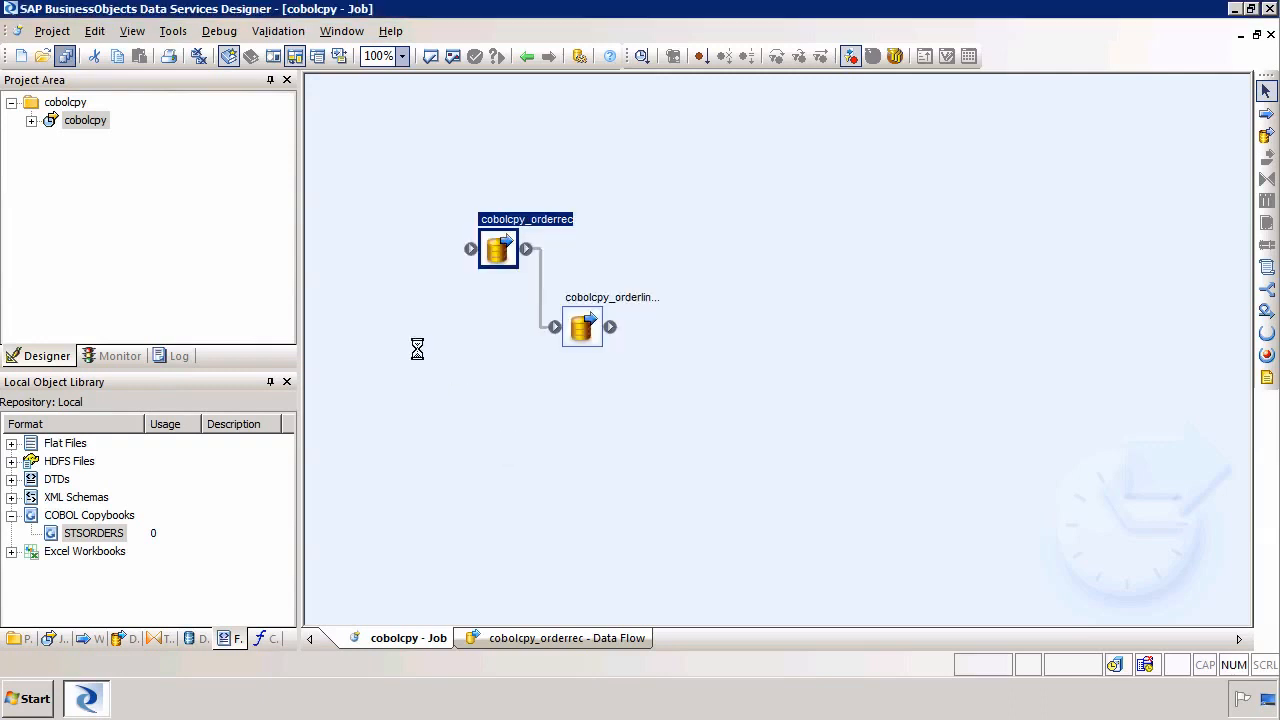
click(31, 120)
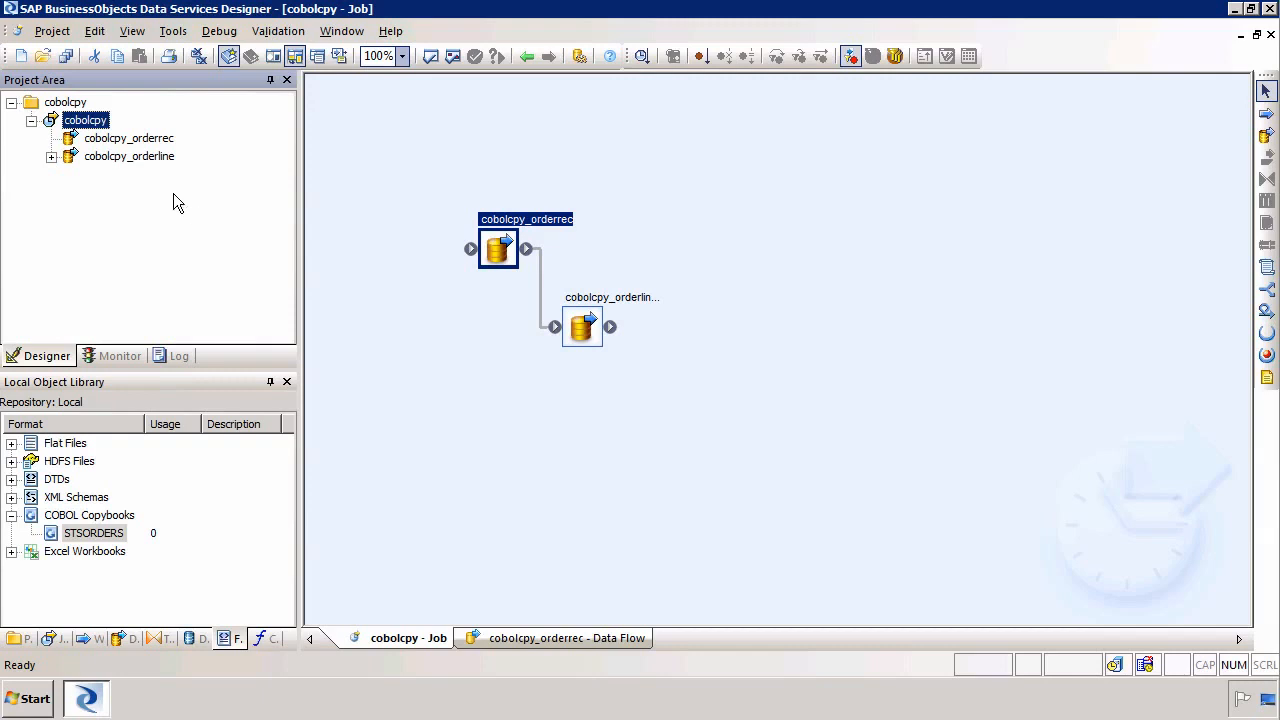
Open the cobolcpy_orderrec data flow and add the STSORDERS copybook as a source reading the ORDERREC record
click(136, 143)
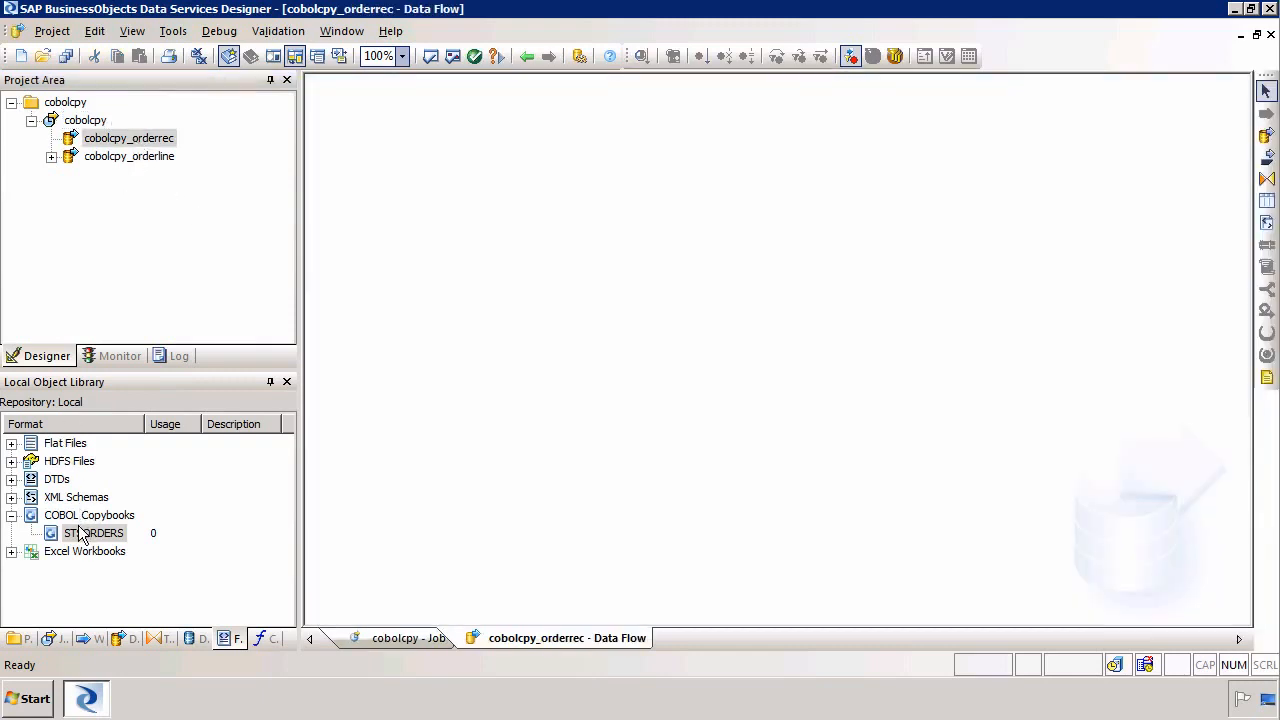
drag(95, 533, 427, 221)
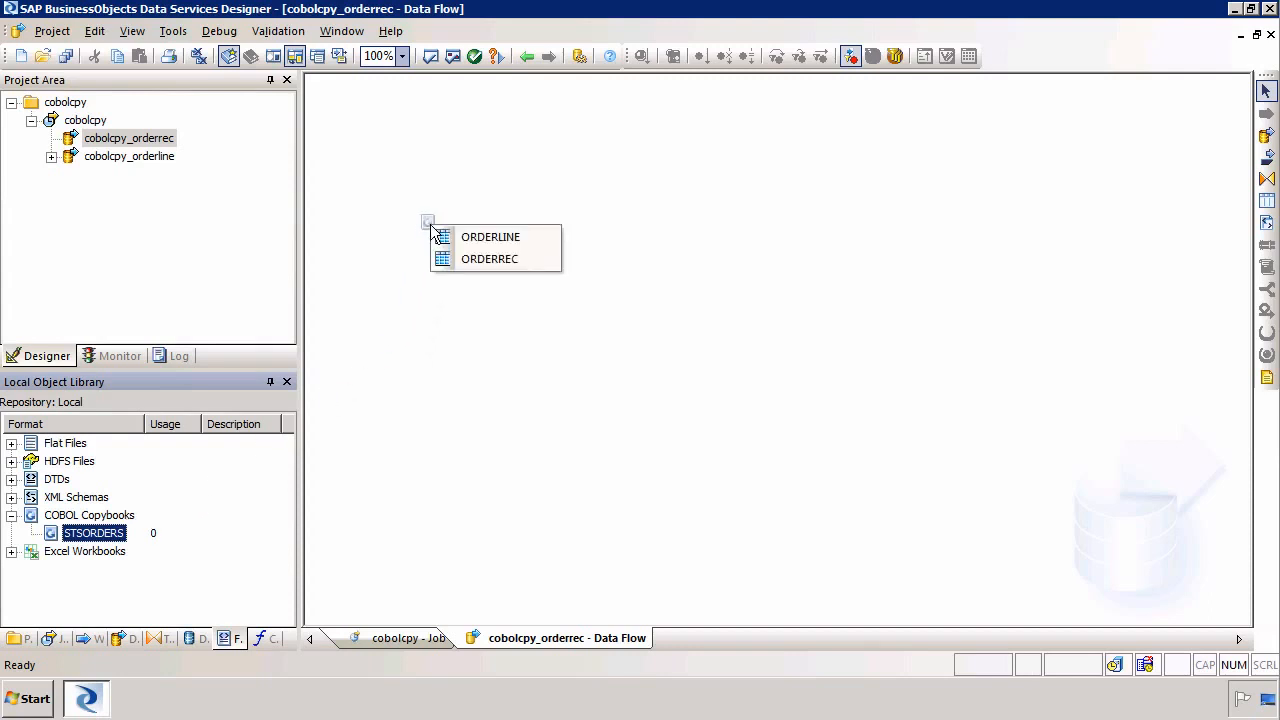
click(487, 261)
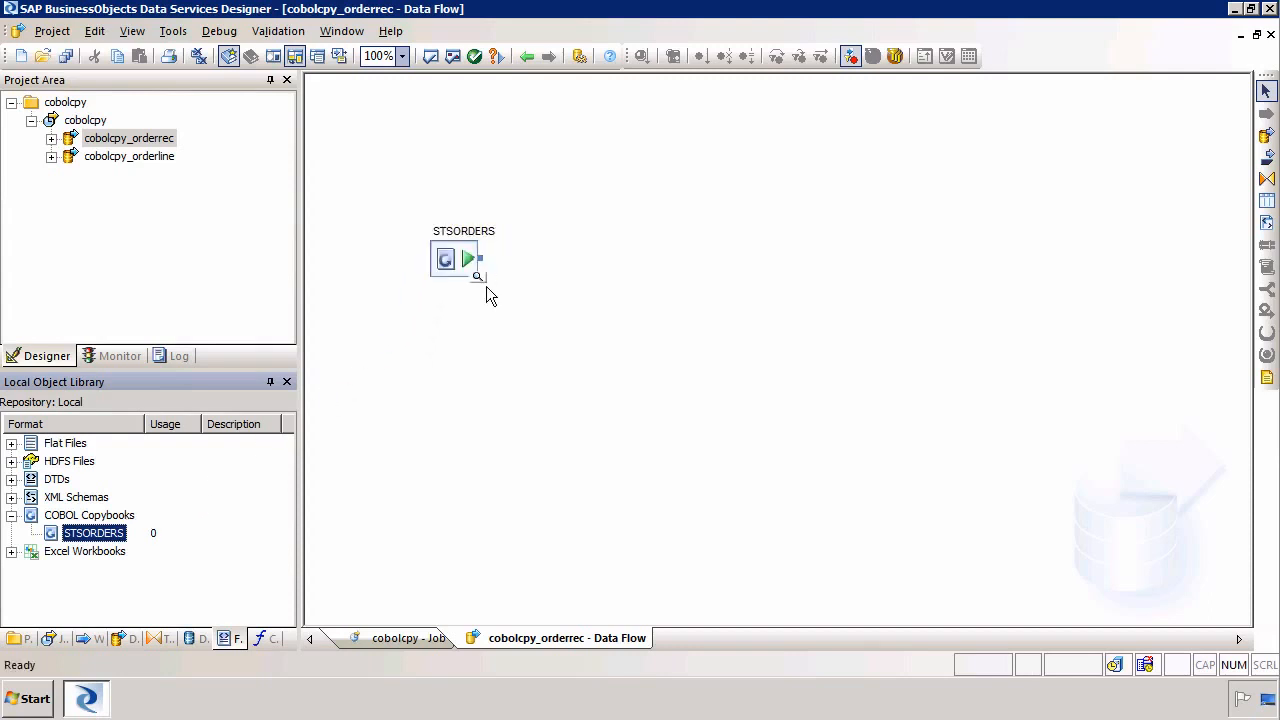
Add a Query transform to the data flow and connect the STSORDERS source to it
click(1267, 179)
click(590, 268)
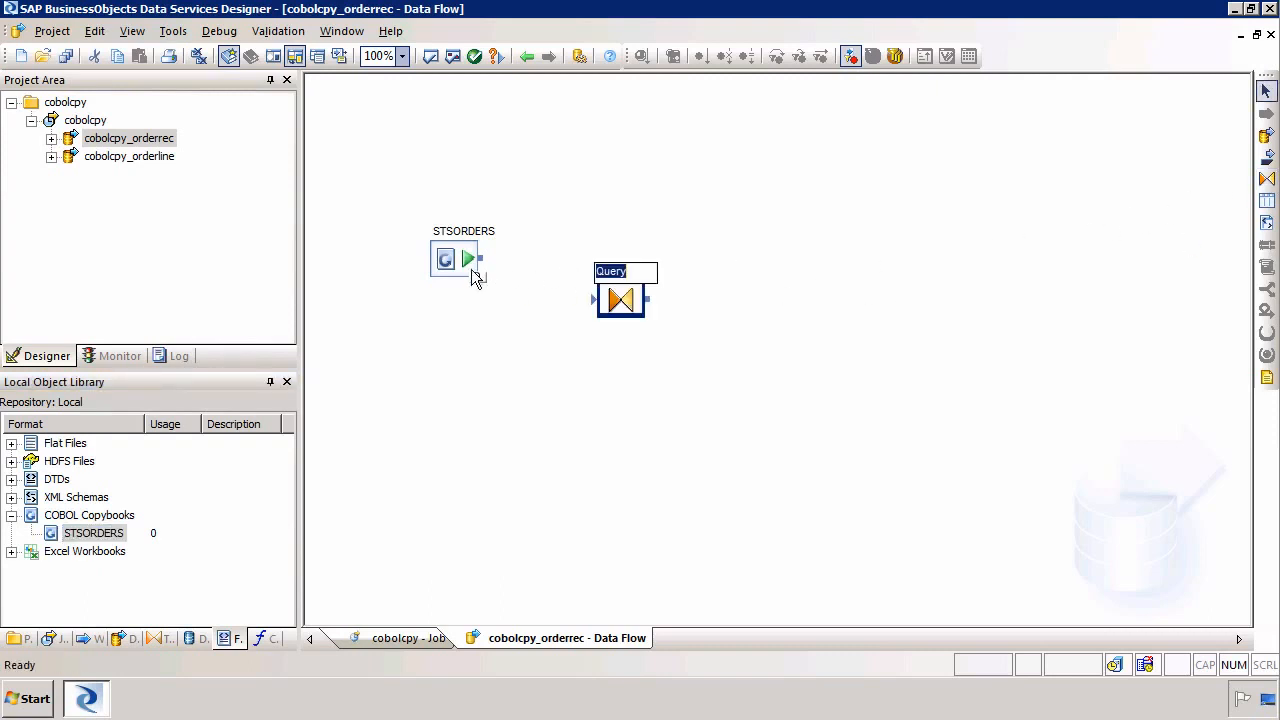
drag(483, 260, 597, 299)
click(1034, 265)
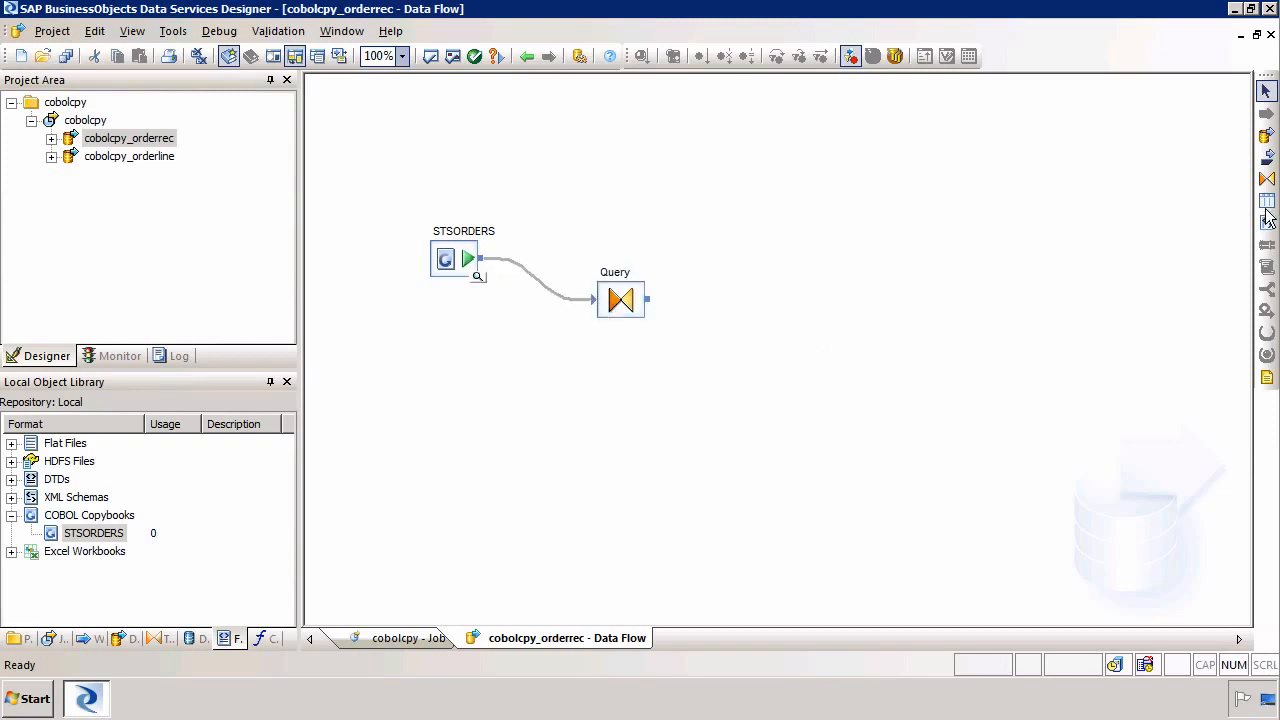
Add a template table named cobol_orderec in the HANA datastore with owner name sts
click(1267, 200)
click(785, 260)
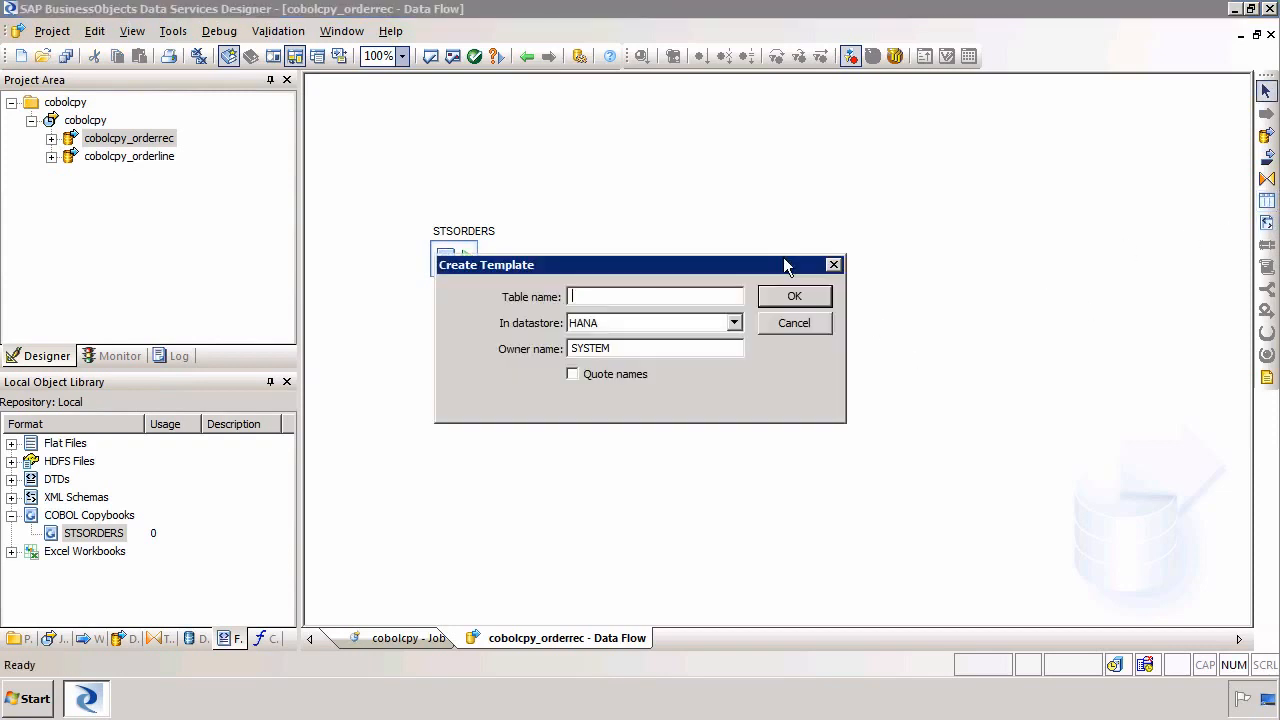
key(Tab)
key(Tab)
text(sys)
key(shift+Tab)
key(shift+Tab)
text(cobol-orderec)
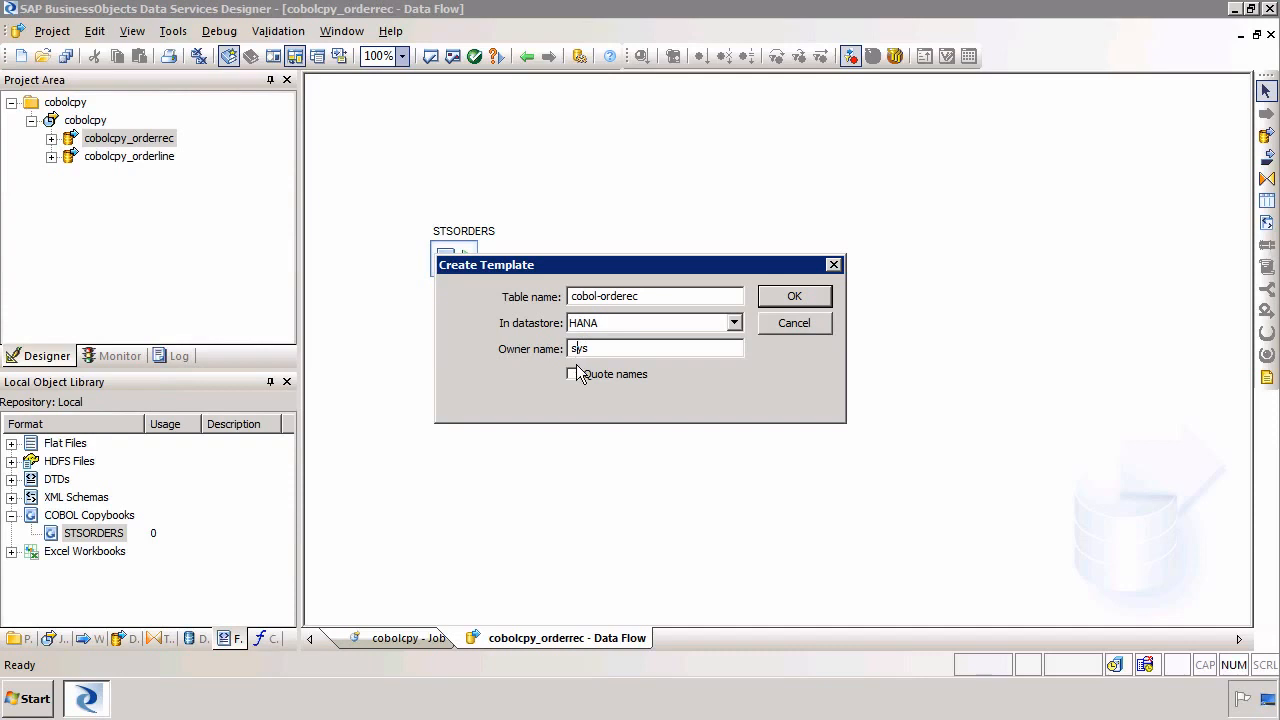
click(793, 295)
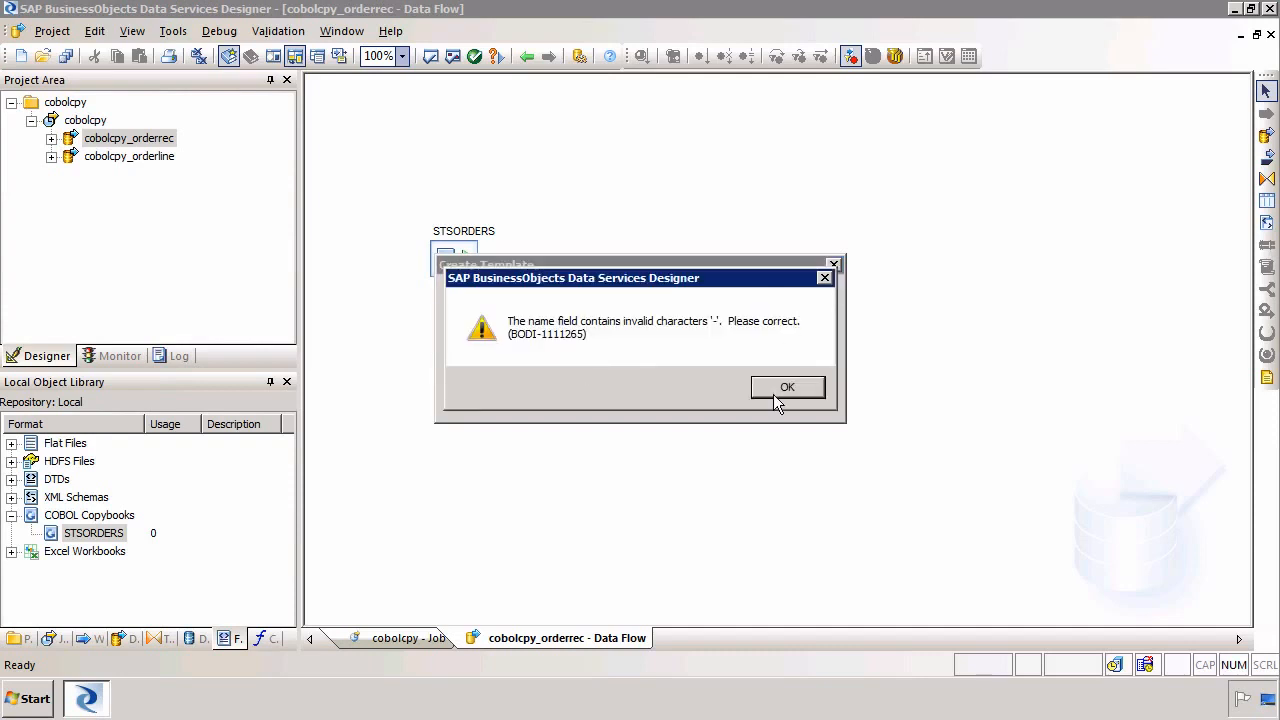
click(785, 390)
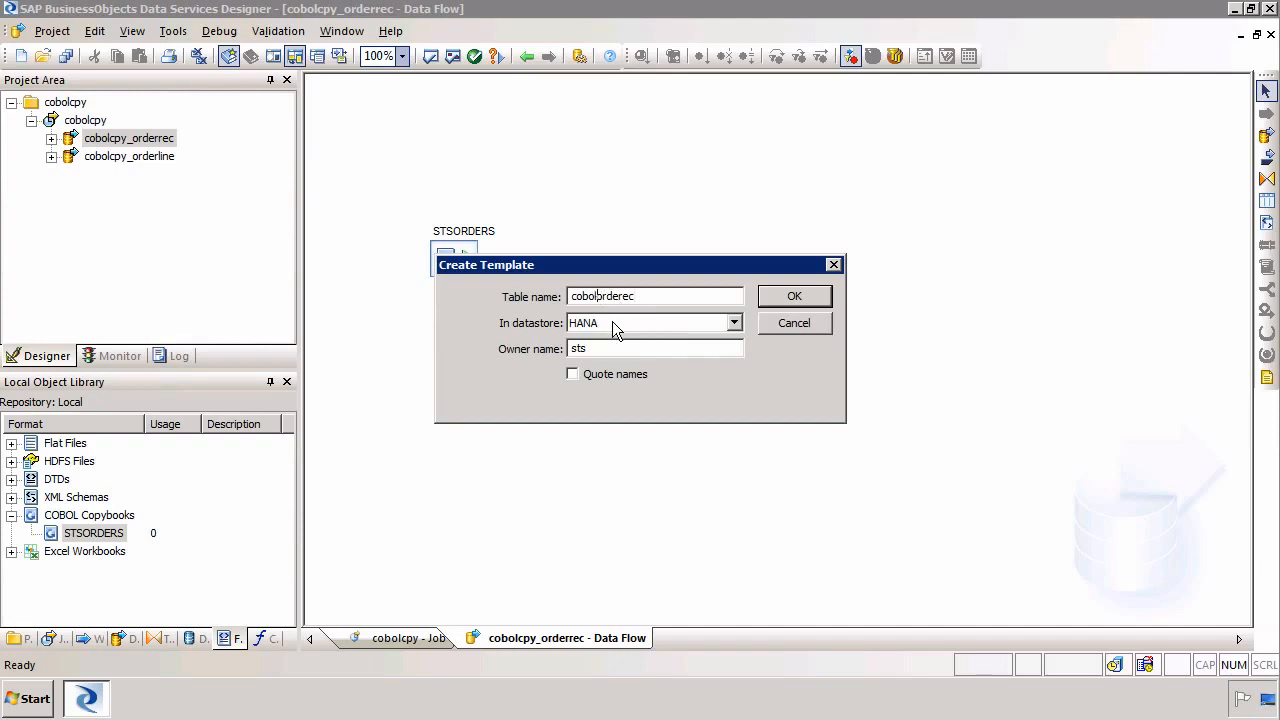
click(770, 302)
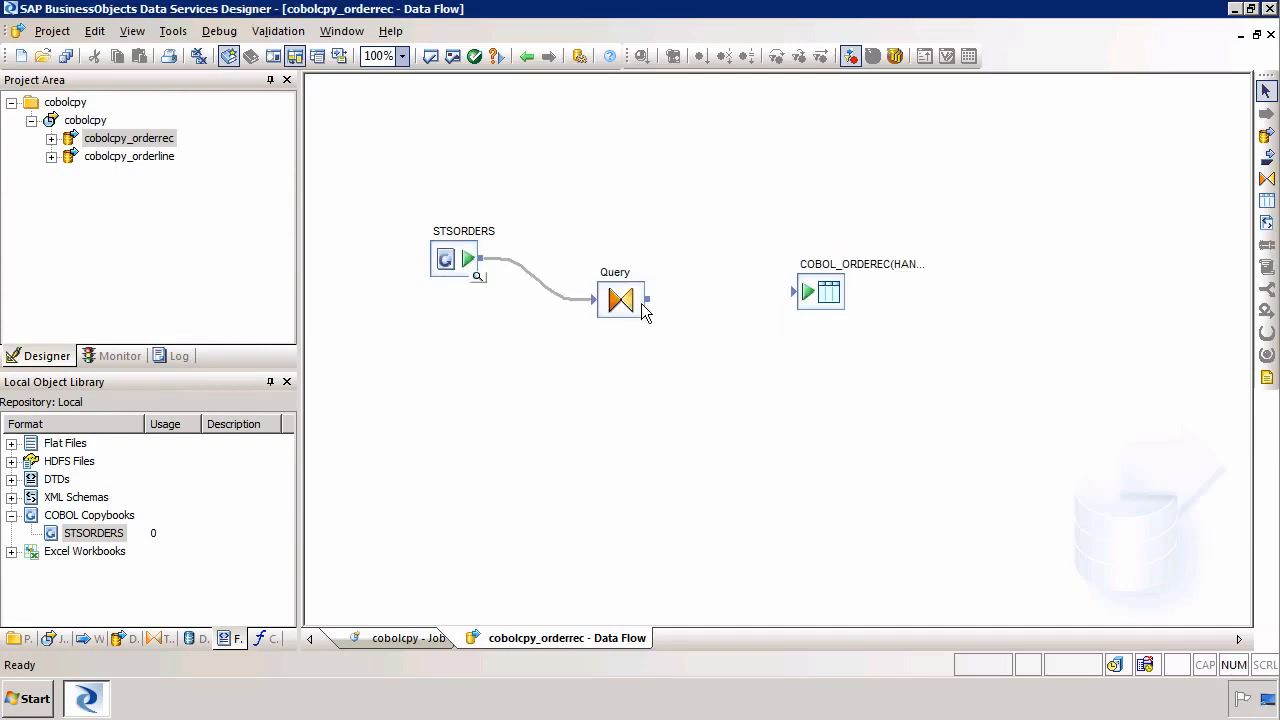
Connect the Query to the COBOL_ORDEREC template table and open the Query editor
drag(655, 303, 800, 293)
drag(631, 305, 644, 294)
double_click(644, 295)
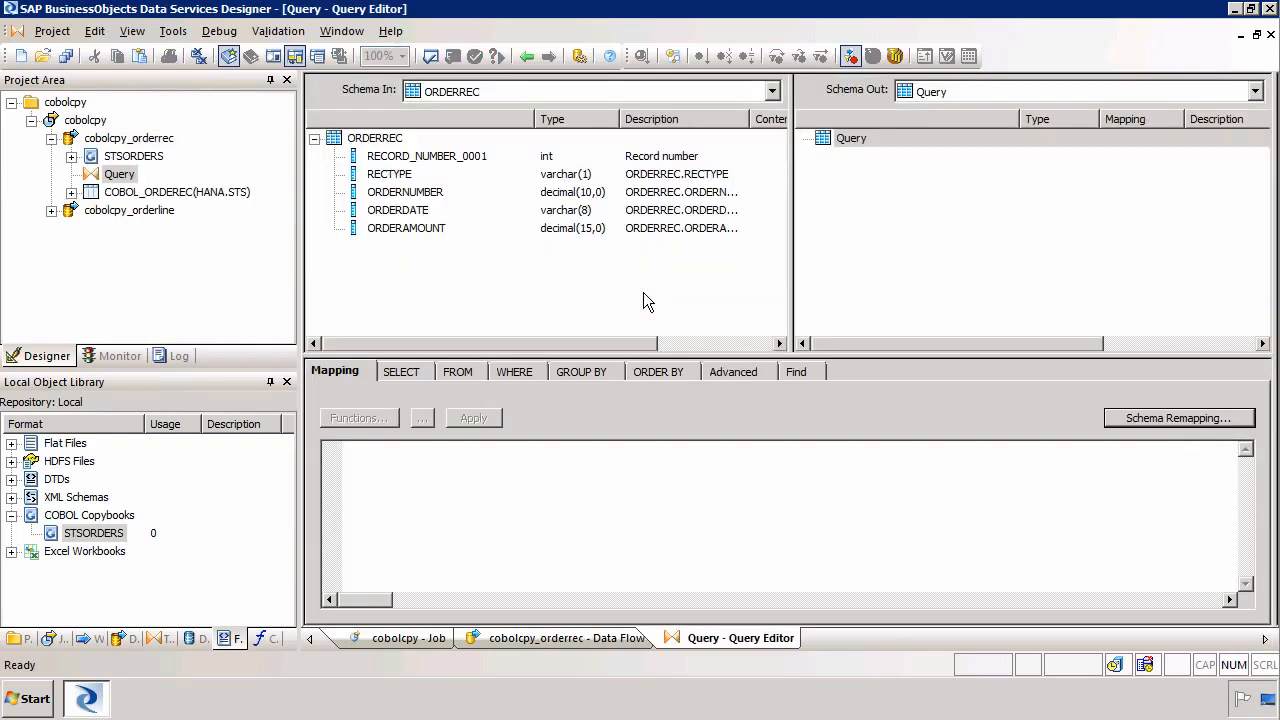
Map all ORDERREC input columns into the Query output schema
click(420, 165)
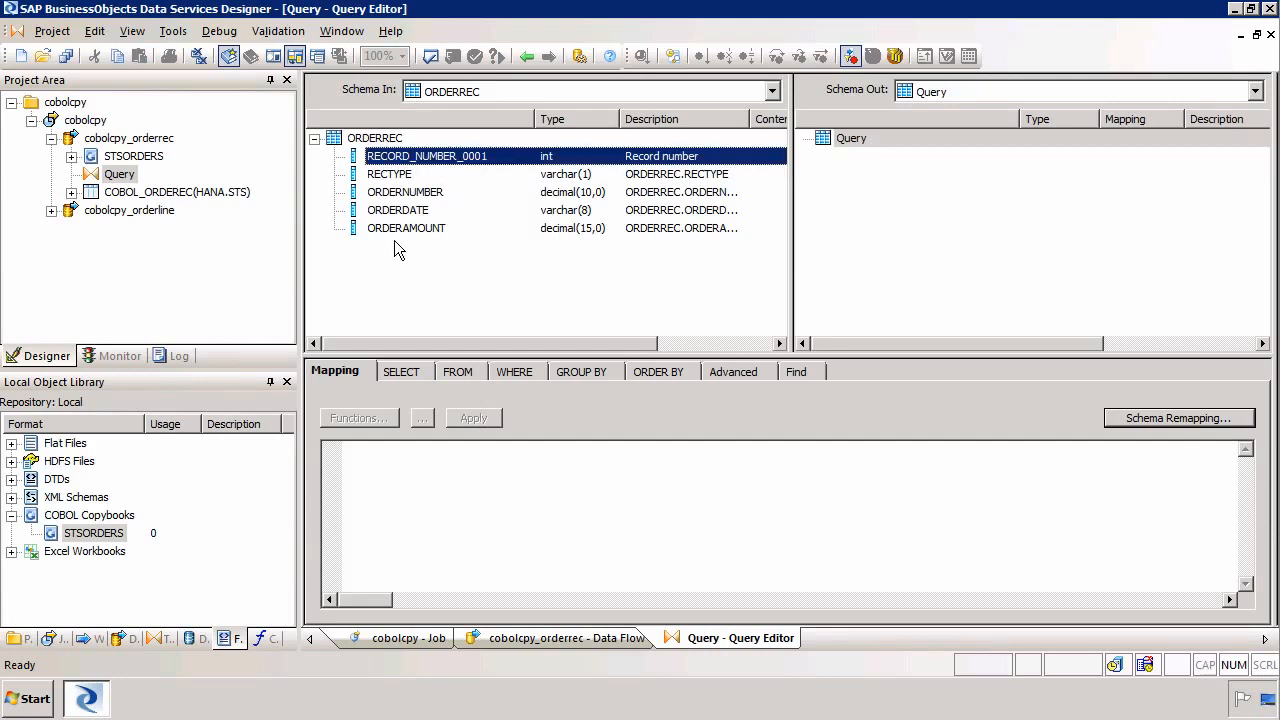
shift+click(404, 228)
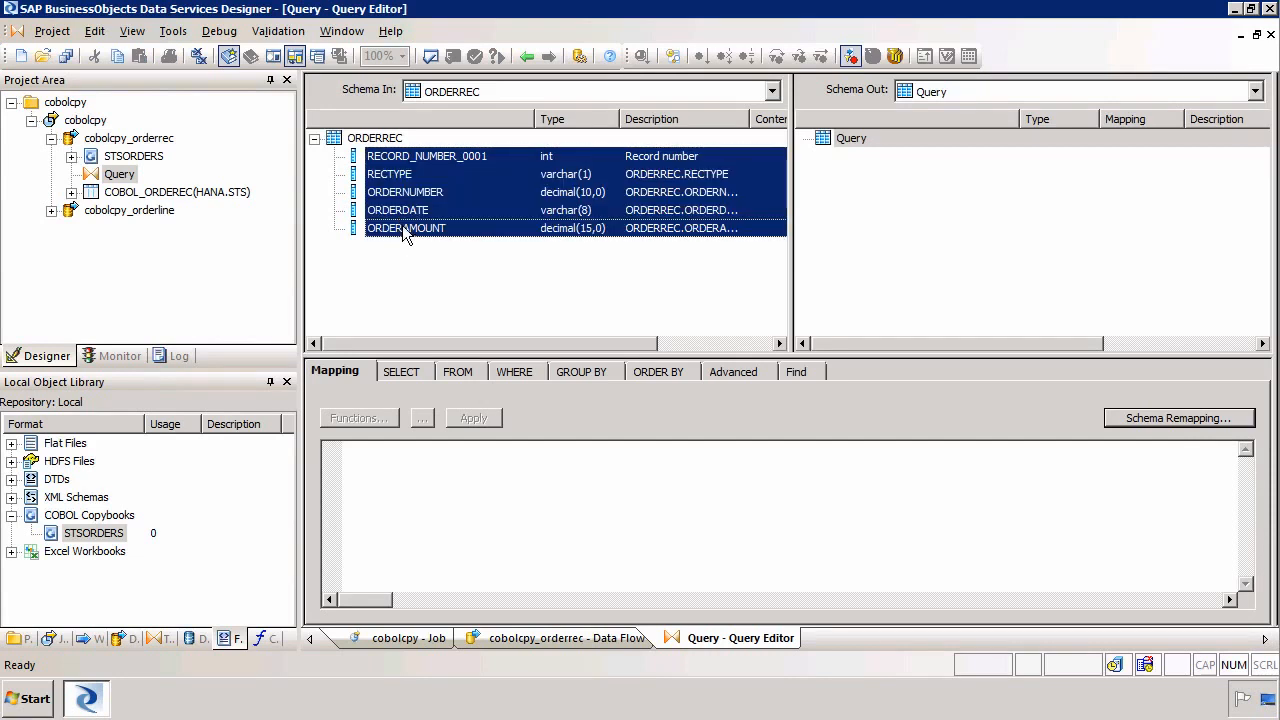
drag(406, 205, 903, 233)
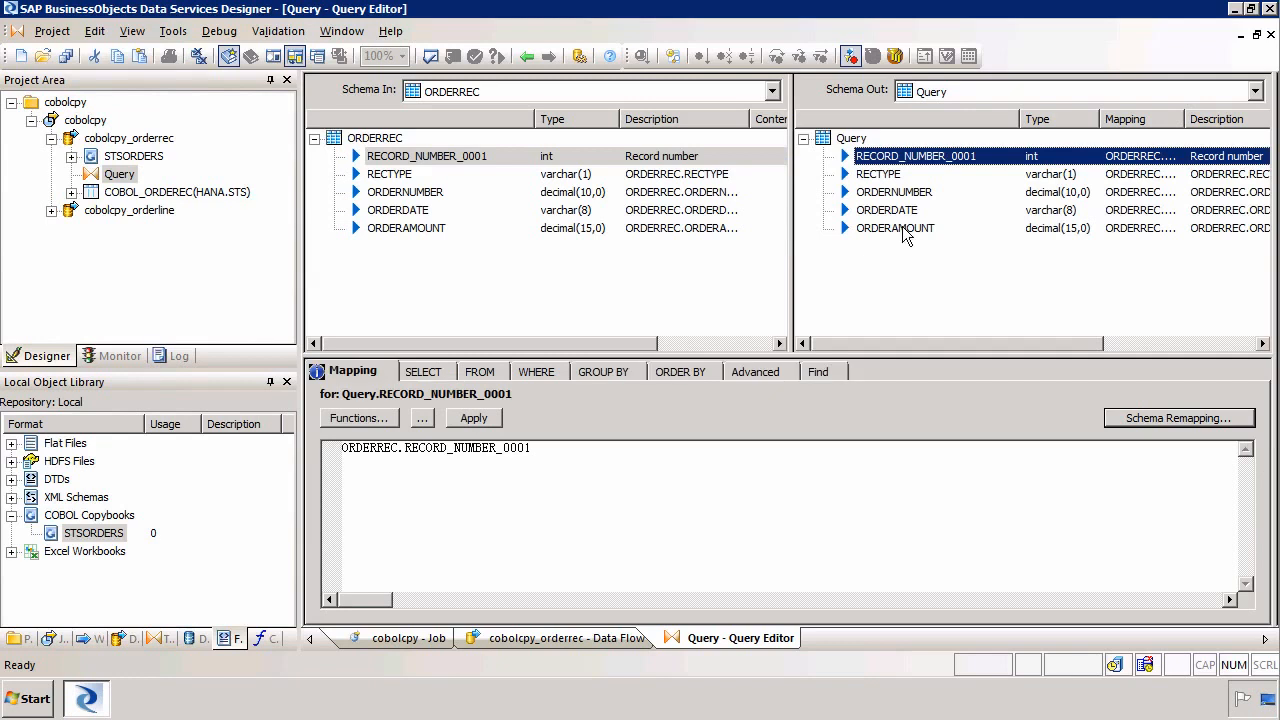
Rename the RECORD_NUMBER_0001 output column to order_id and mark it as the primary key
double_click(881, 166)
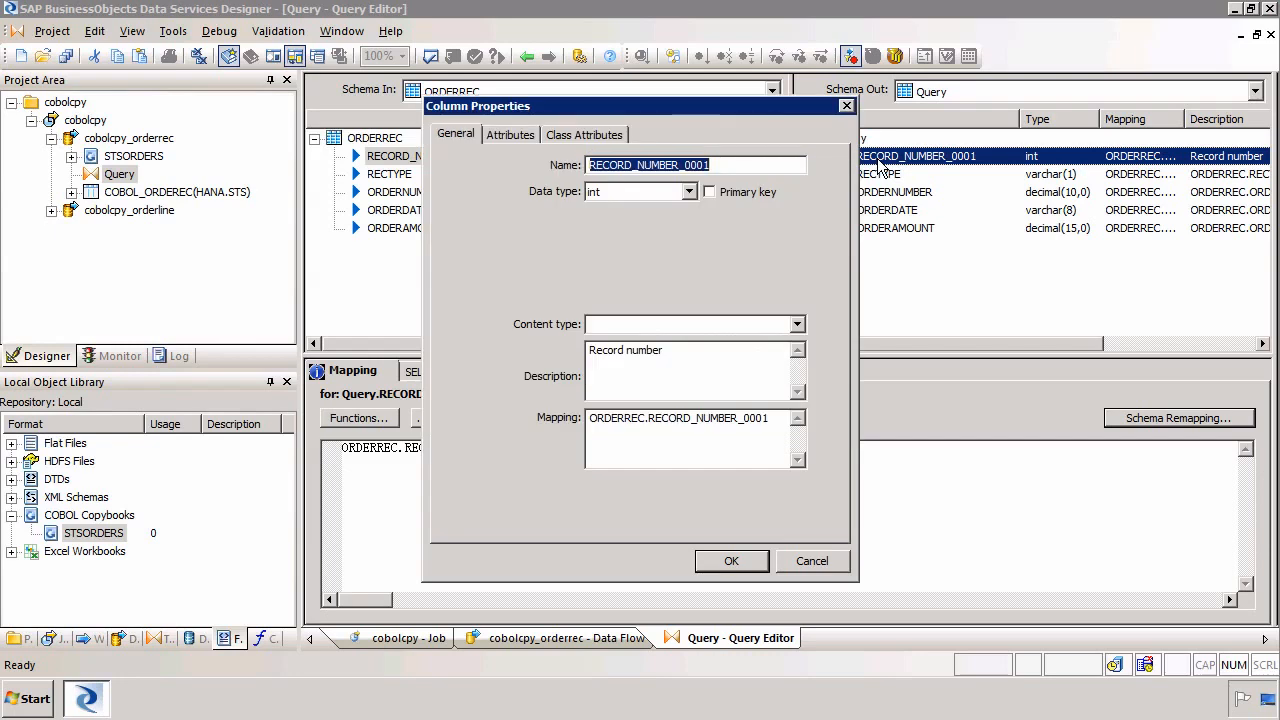
text(load_id)
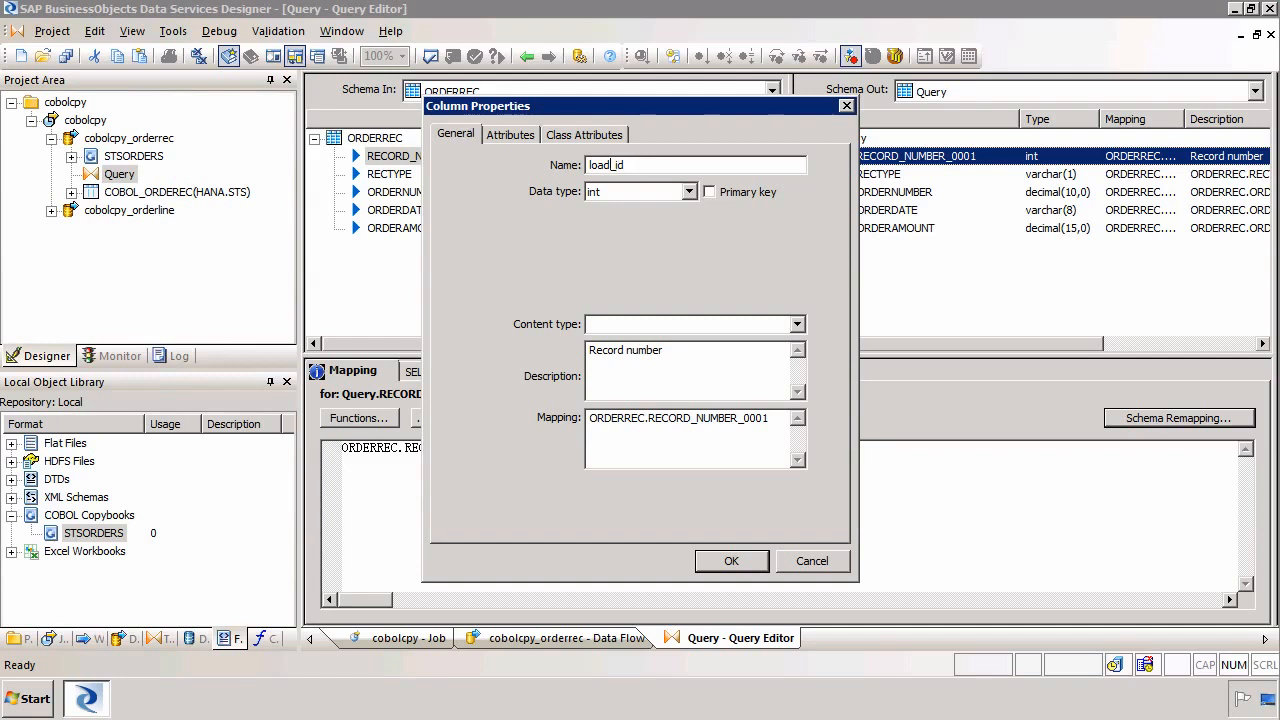
key(BackSpace)
key(BackSpace)
key(BackSpace)
key(BackSpace)
text(order)
click(710, 192)
click(743, 569)
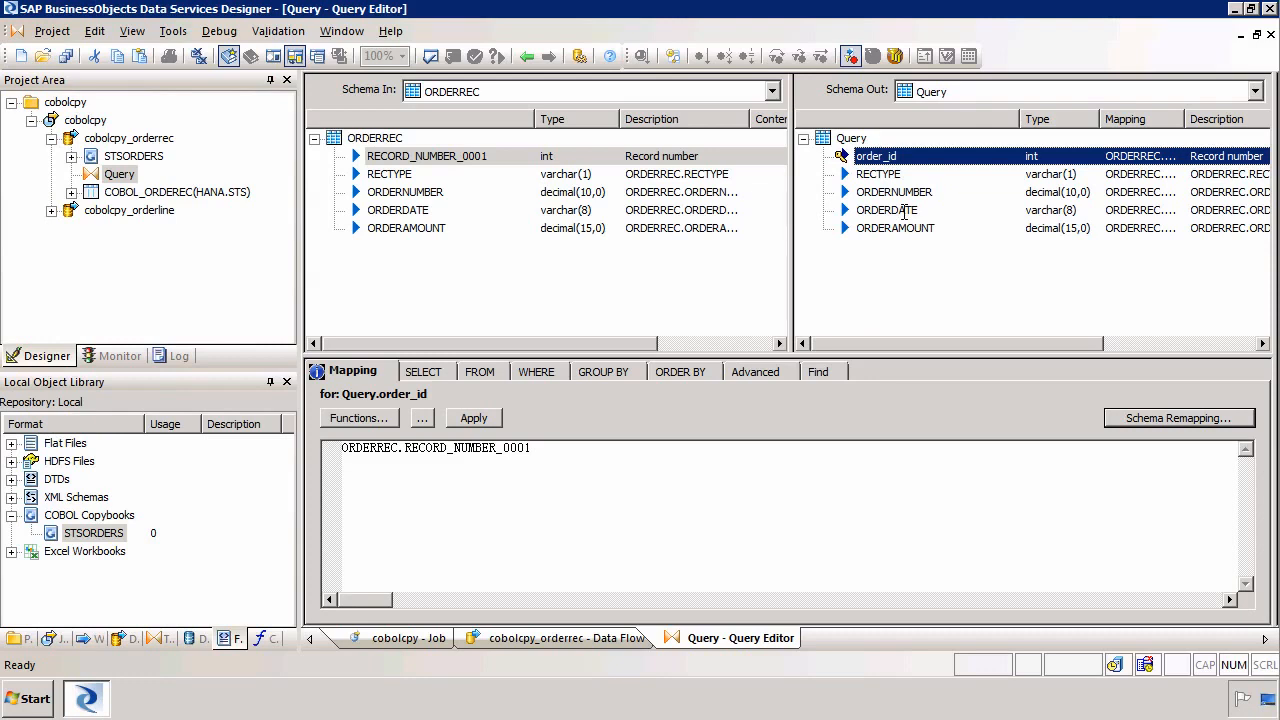
Wrap the ORDERDATE output column's mapping in a to_date function with an empty format string
click(896, 210)
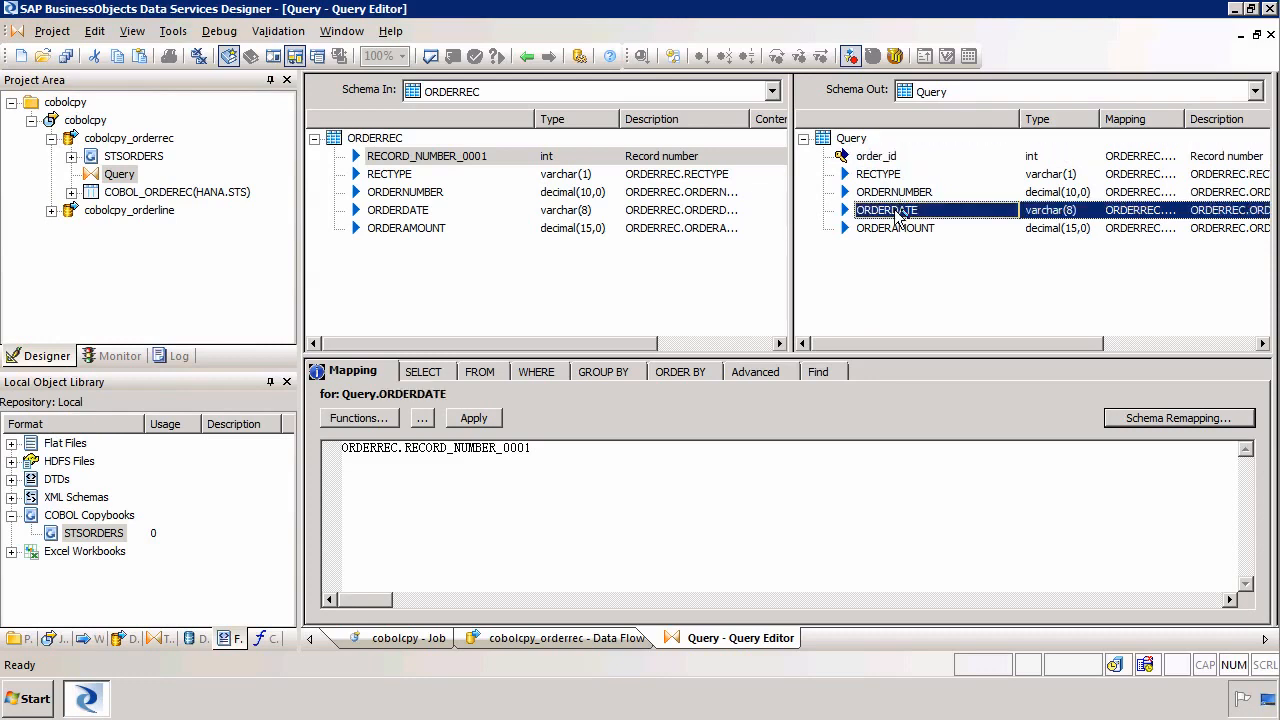
click(897, 212)
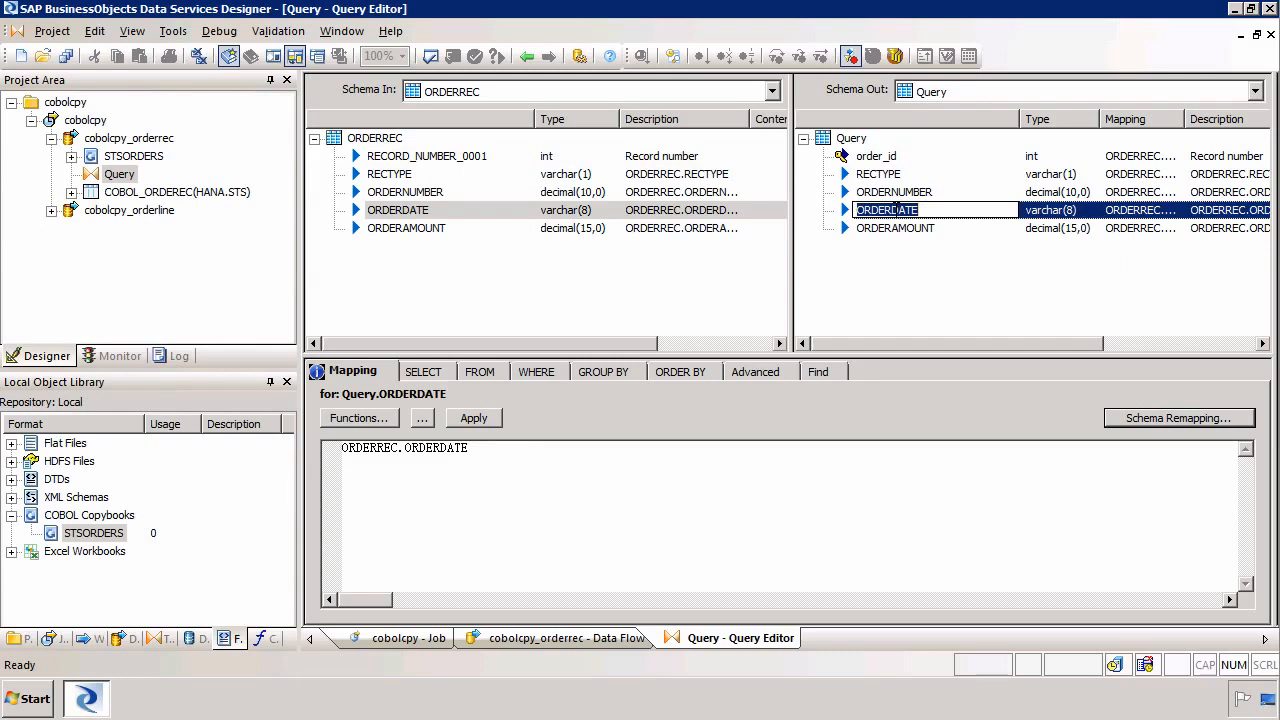
click(851, 516)
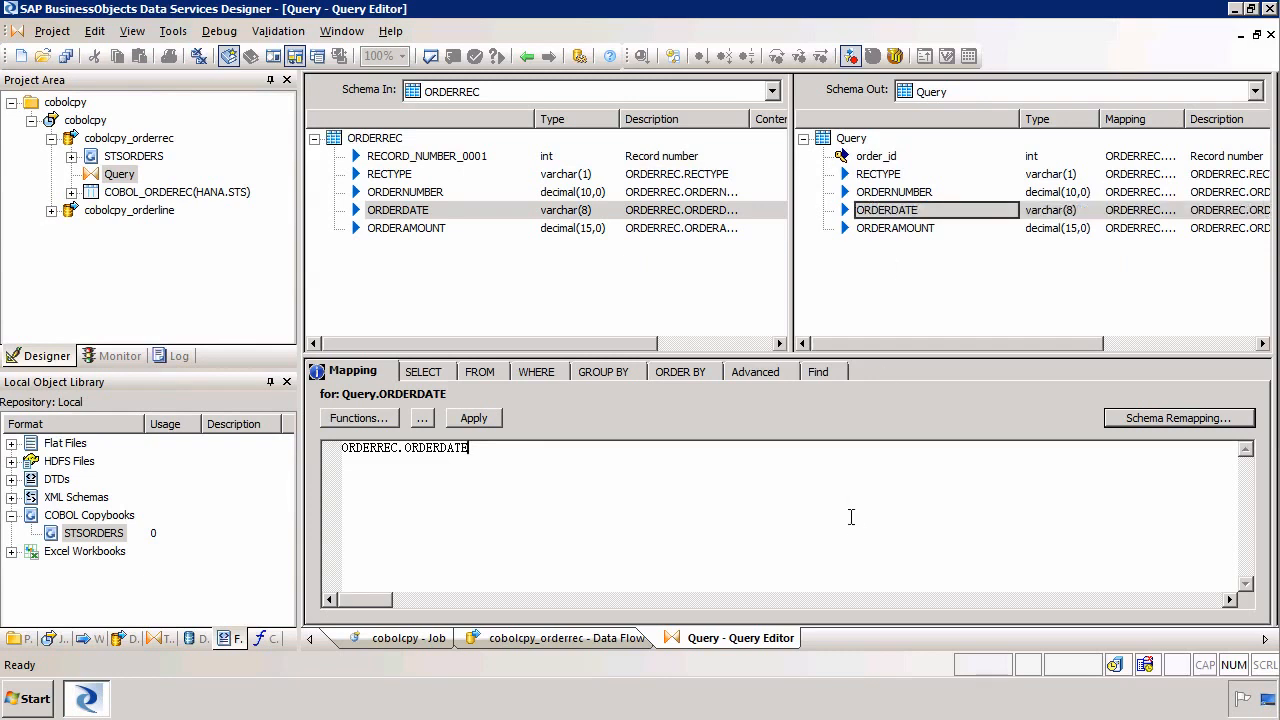
key(Home)
text(to_date)
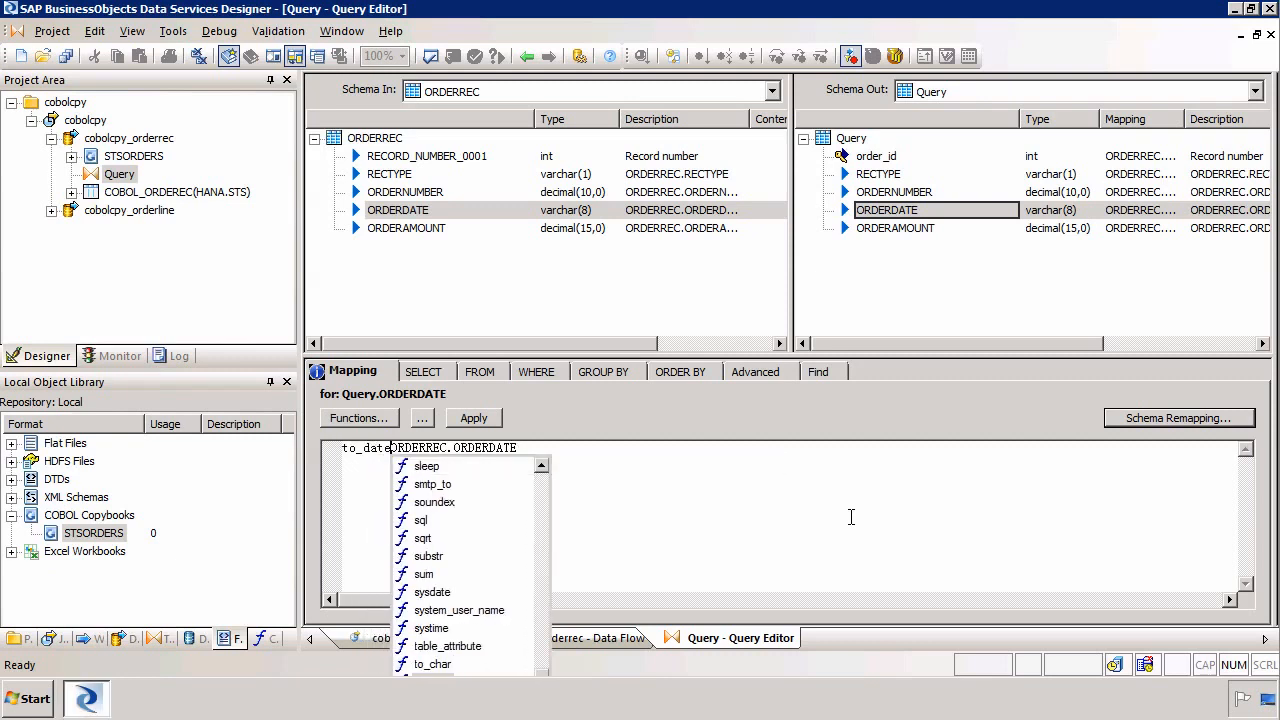
text(()
key(End)
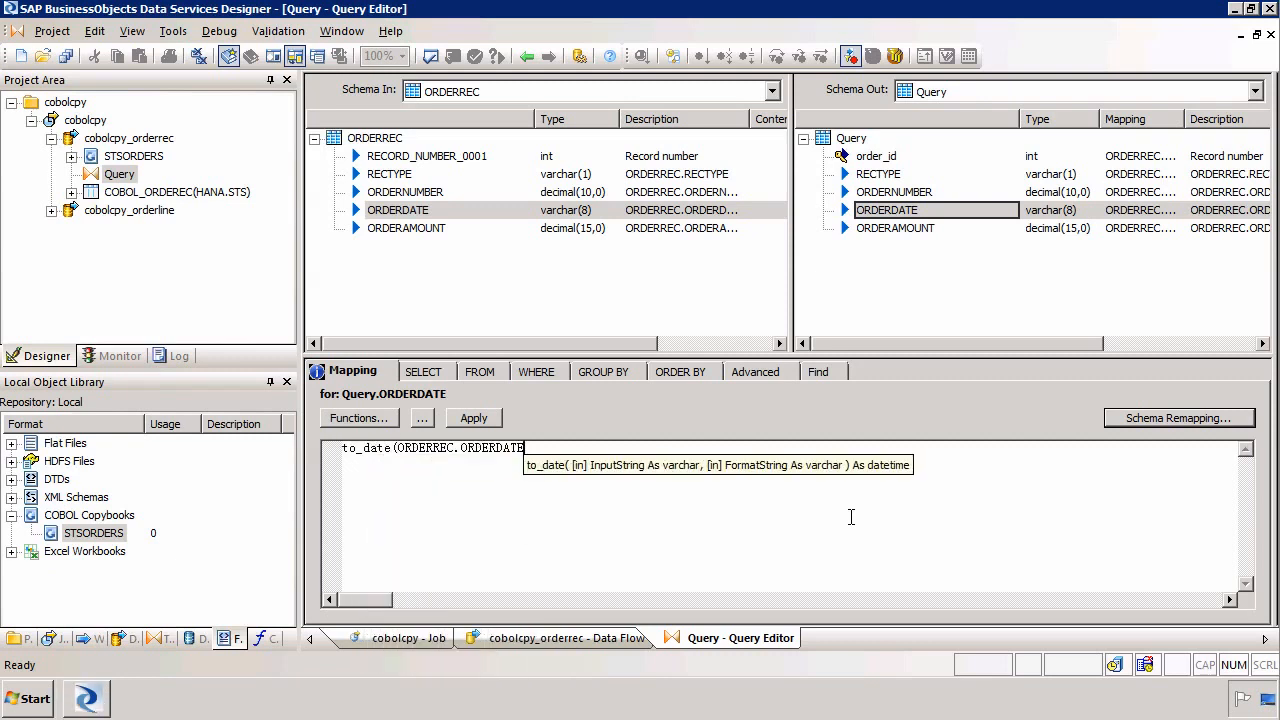
text(,'))
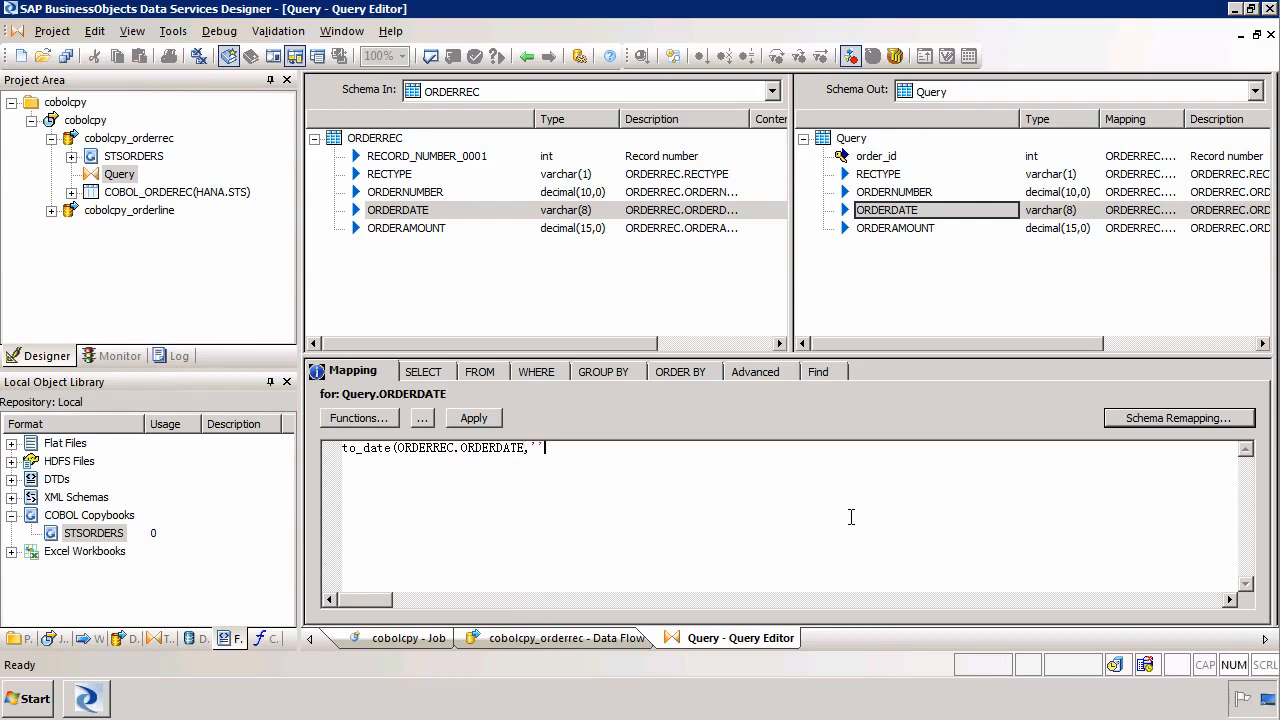
key(Left)
View the sample data of the STSORDERS source in the data flow
click(128, 140)
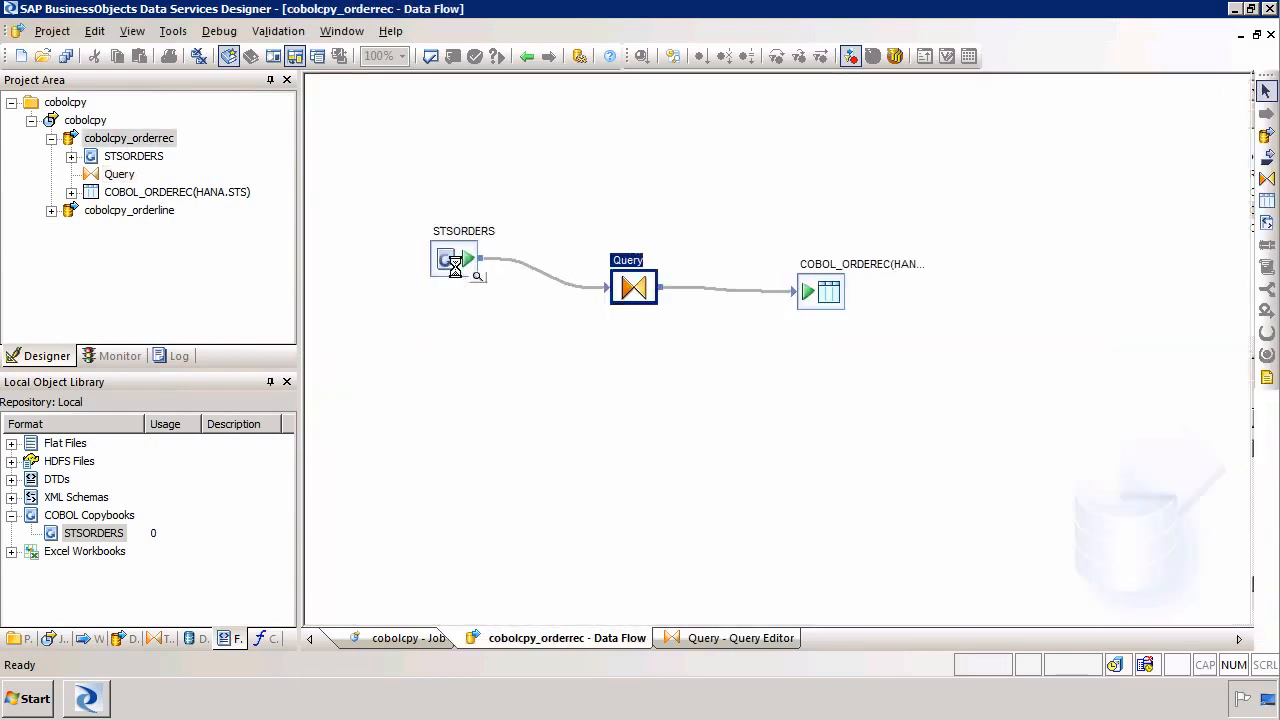
click(478, 278)
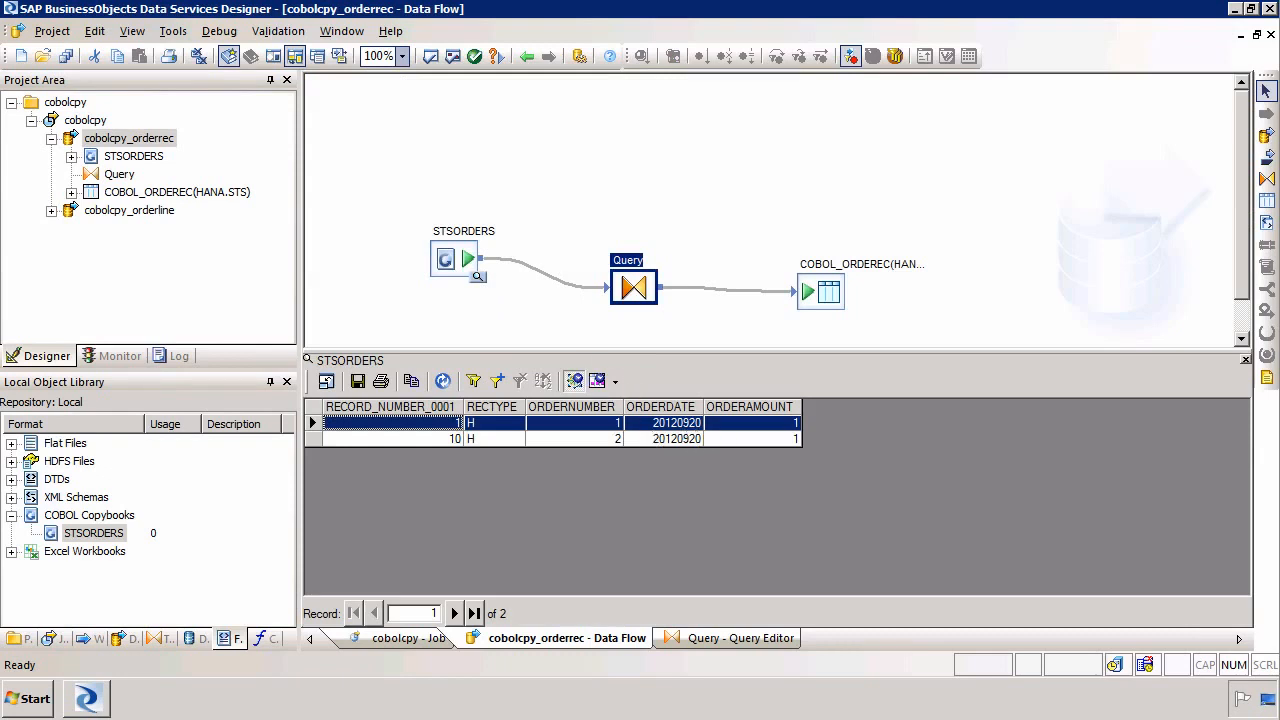
click(1245, 359)
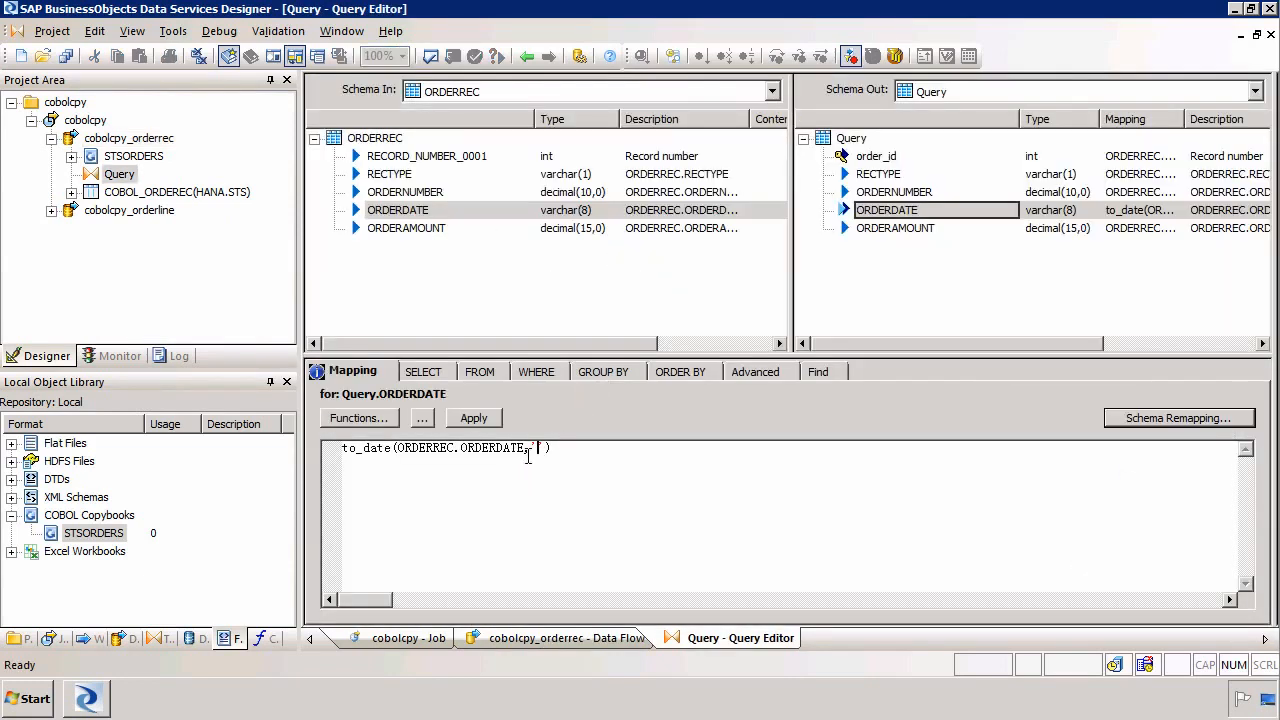
Enter 'YYYMMDD' as the format string of the ORDERDATE to_date mapping
click(533, 450)
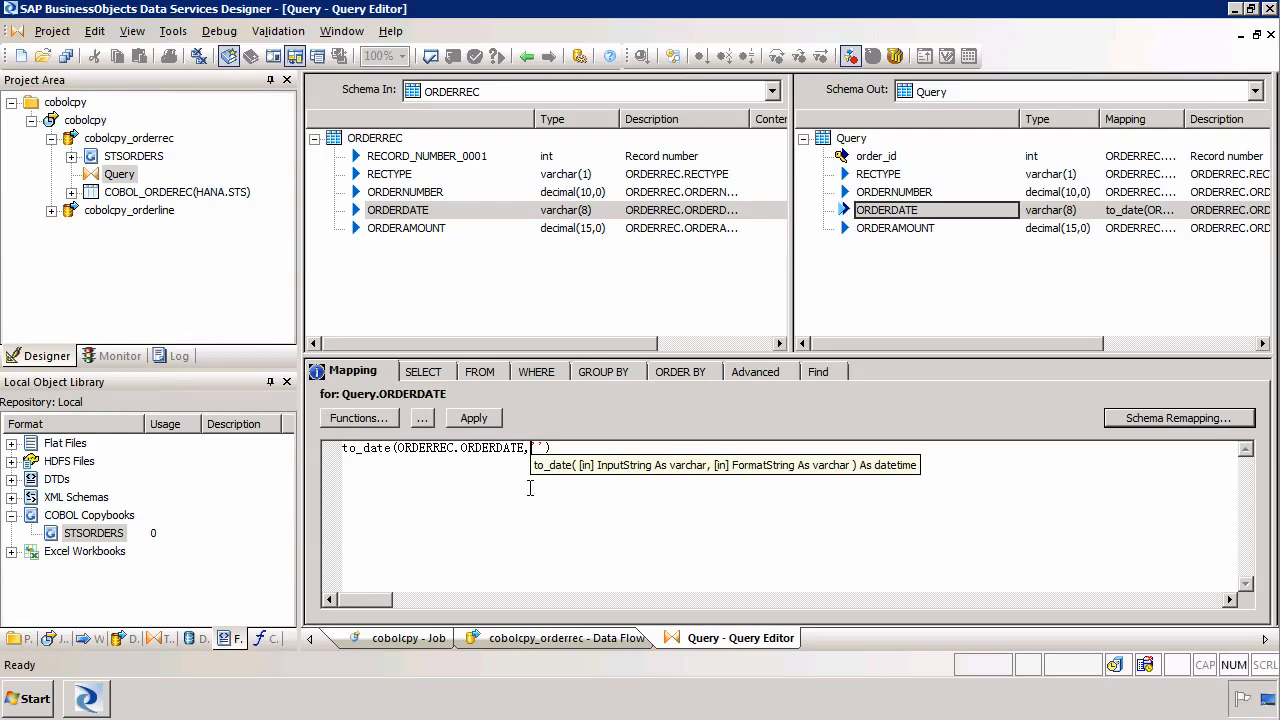
text(YYYY)
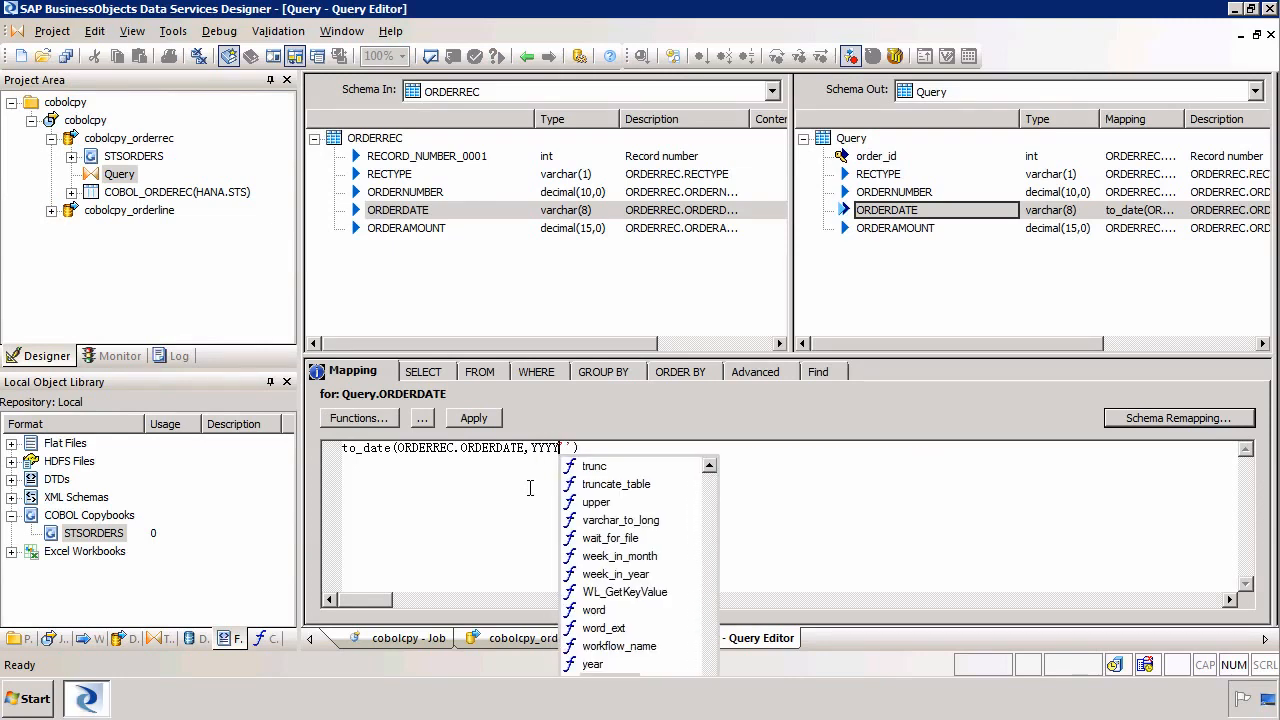
key(BackSpace)
key(BackSpace)
key(BackSpace)
key(BackSpace)
key(Right)
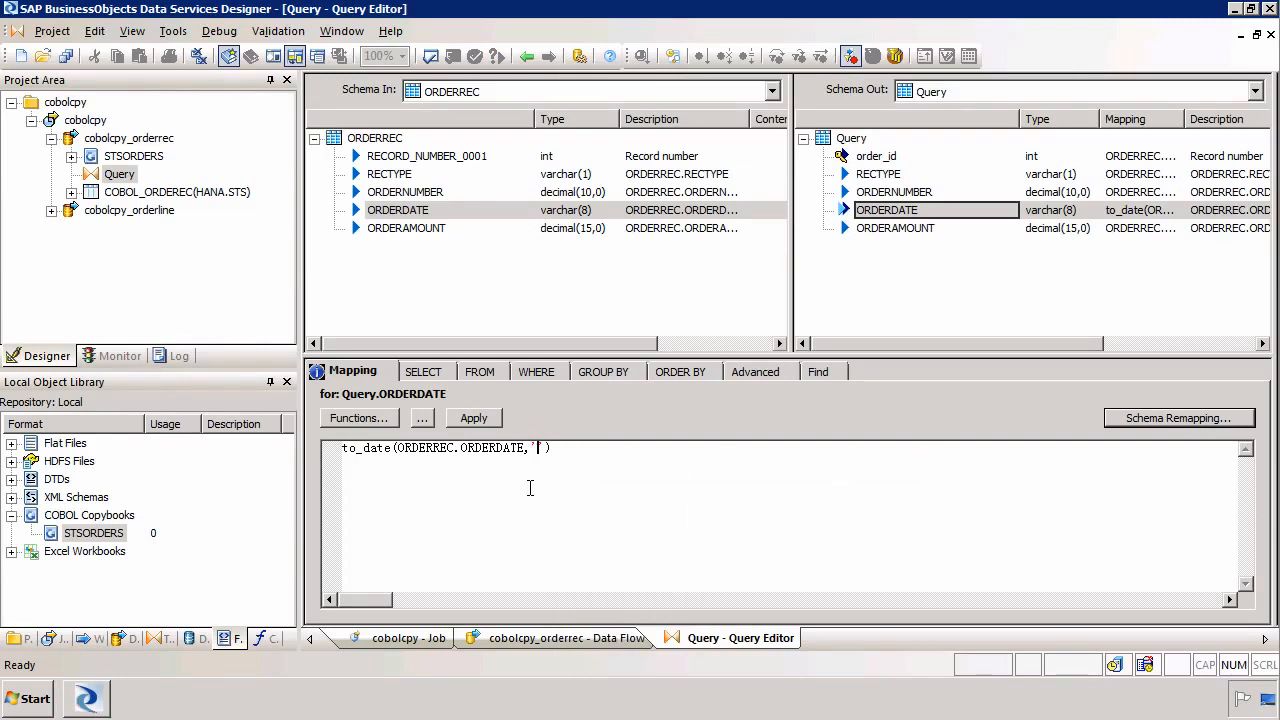
text(YYYYMMDD)
key(Left)
key(Left)
key(BackSpace)
click(905, 211)
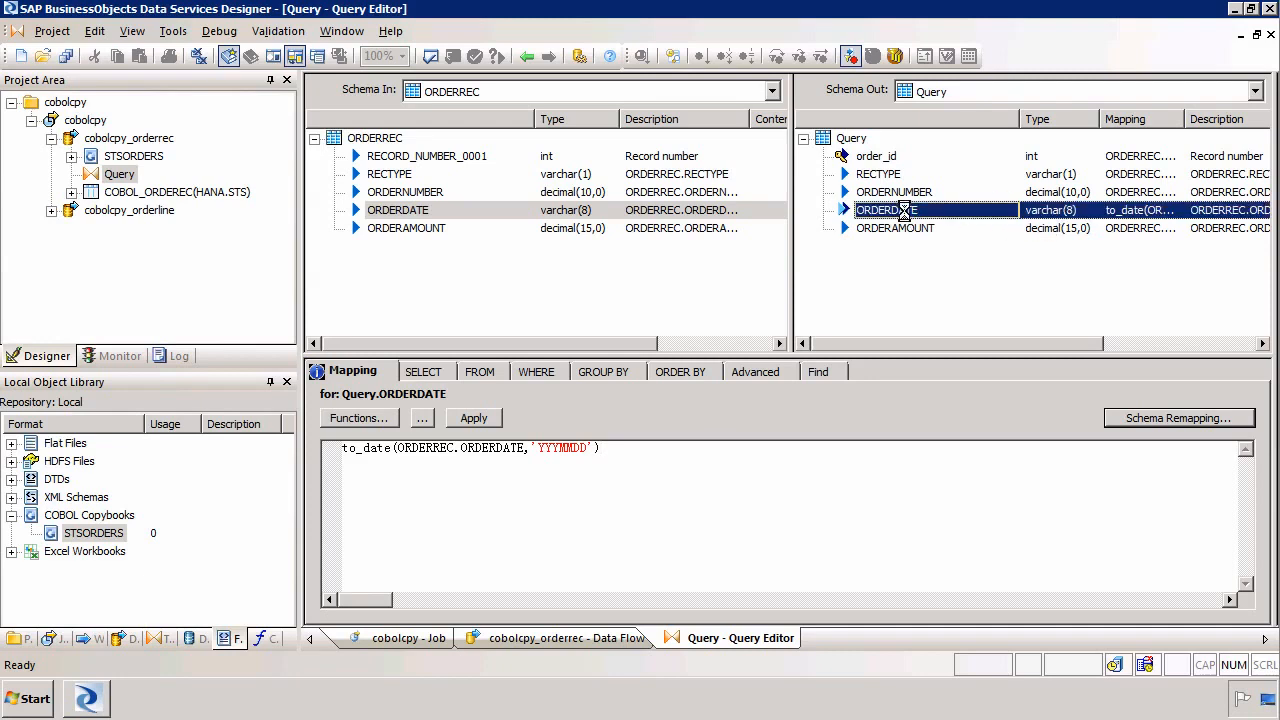
Set the ORDERDATE output column's data type to date
double_click(905, 211)
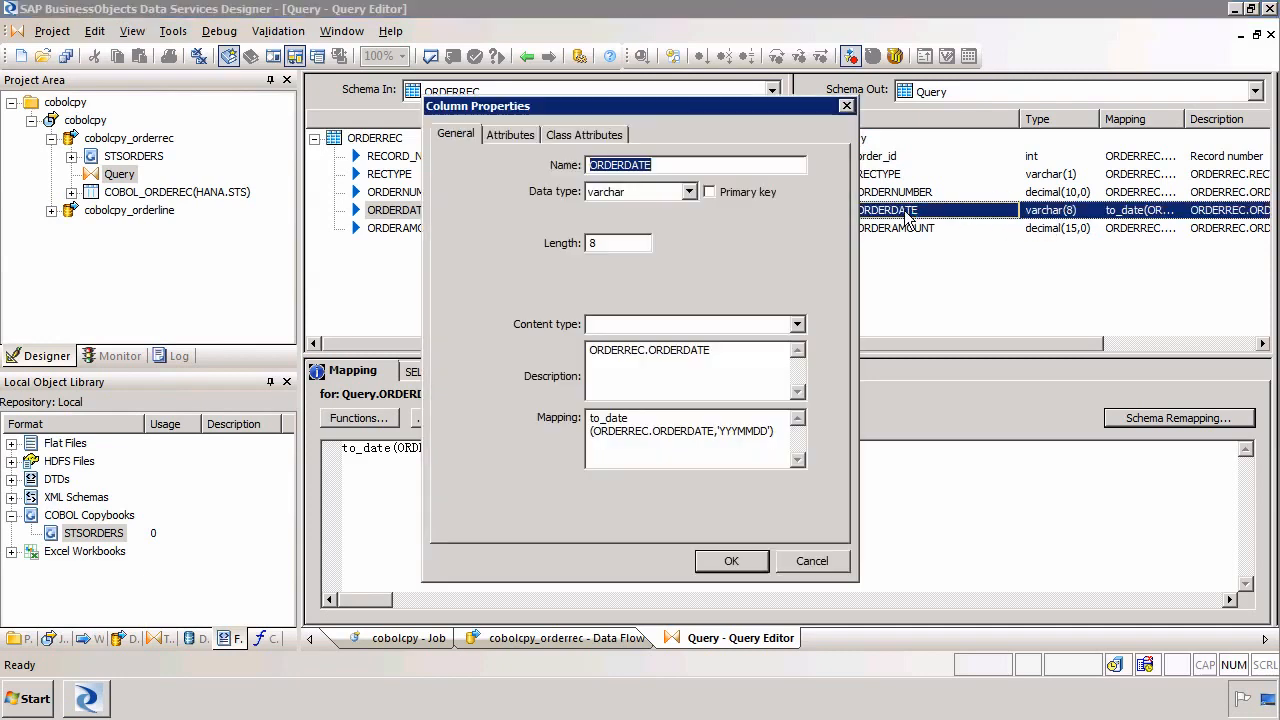
click(645, 194)
click(624, 221)
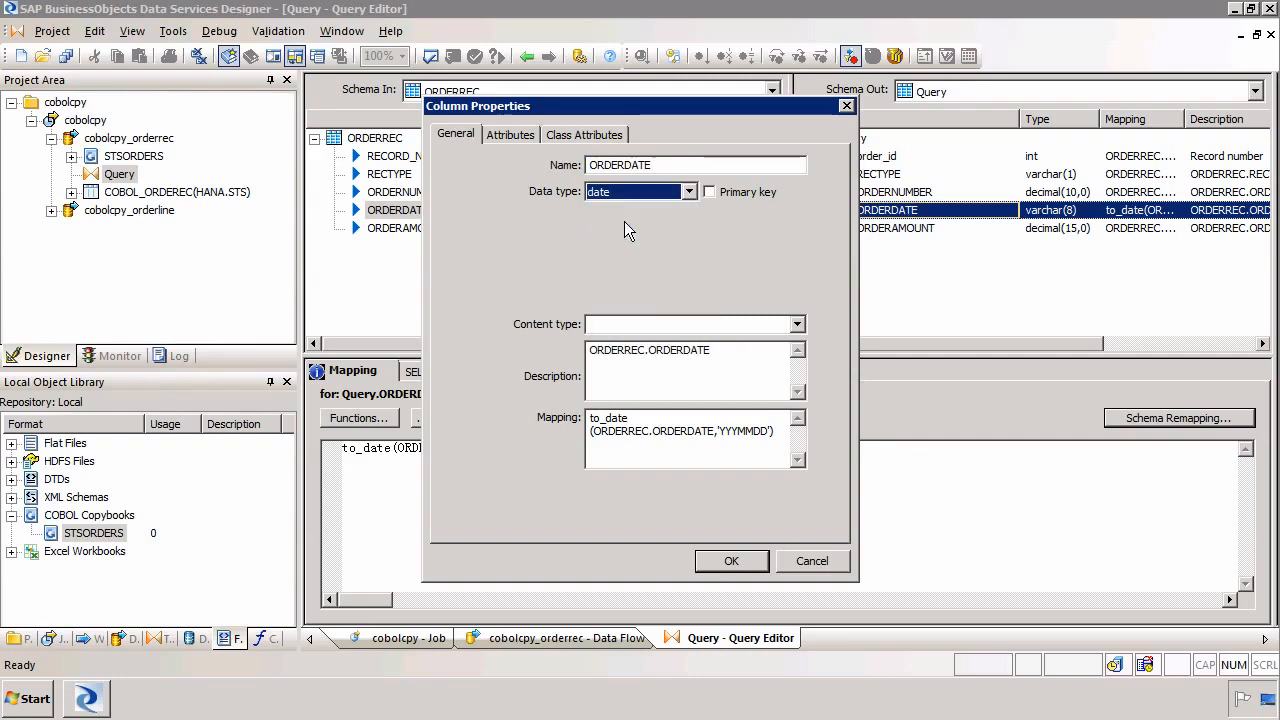
click(729, 558)
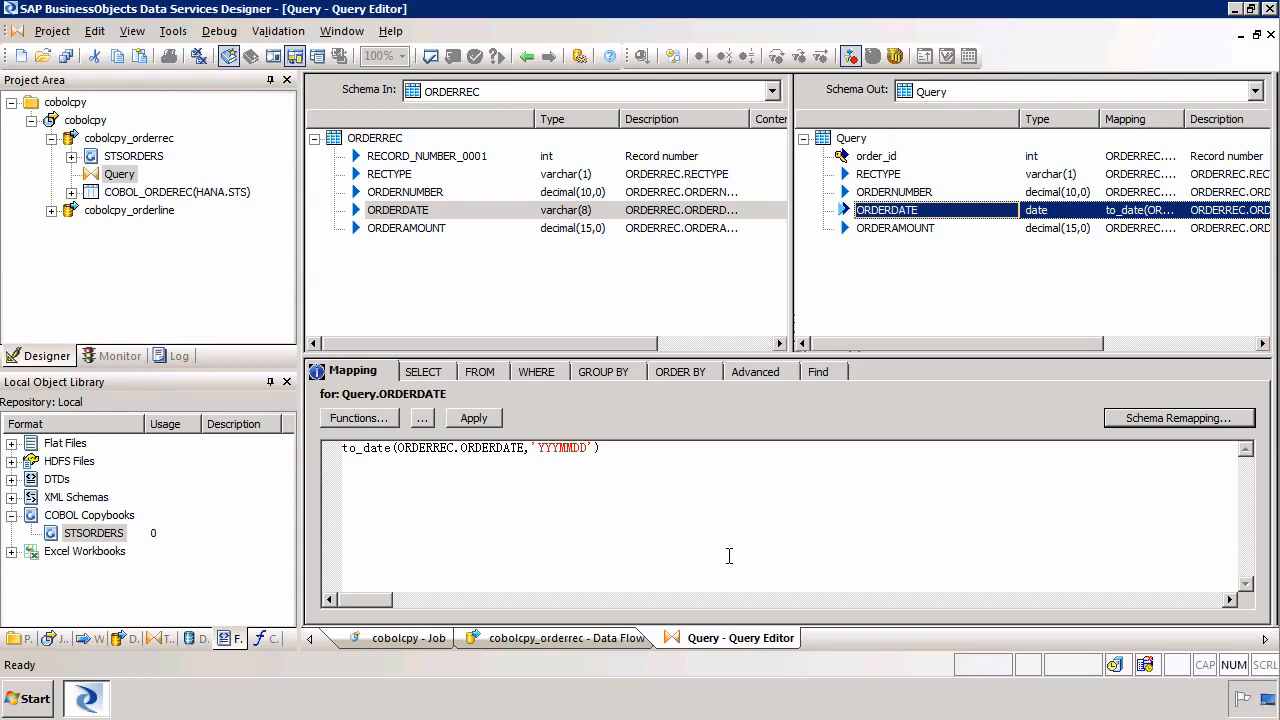
Validate all objects in the view and save all changes to the cobolcpy_orderrec data flow
click(431, 56)
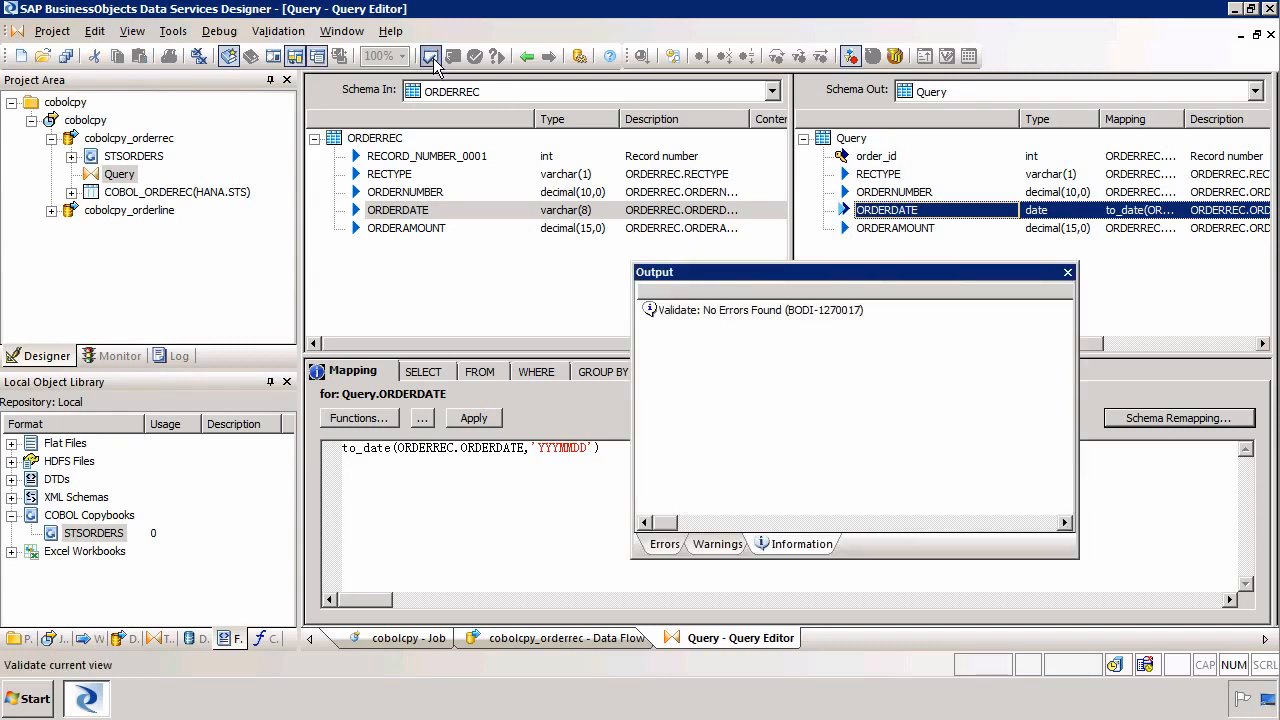
click(1068, 272)
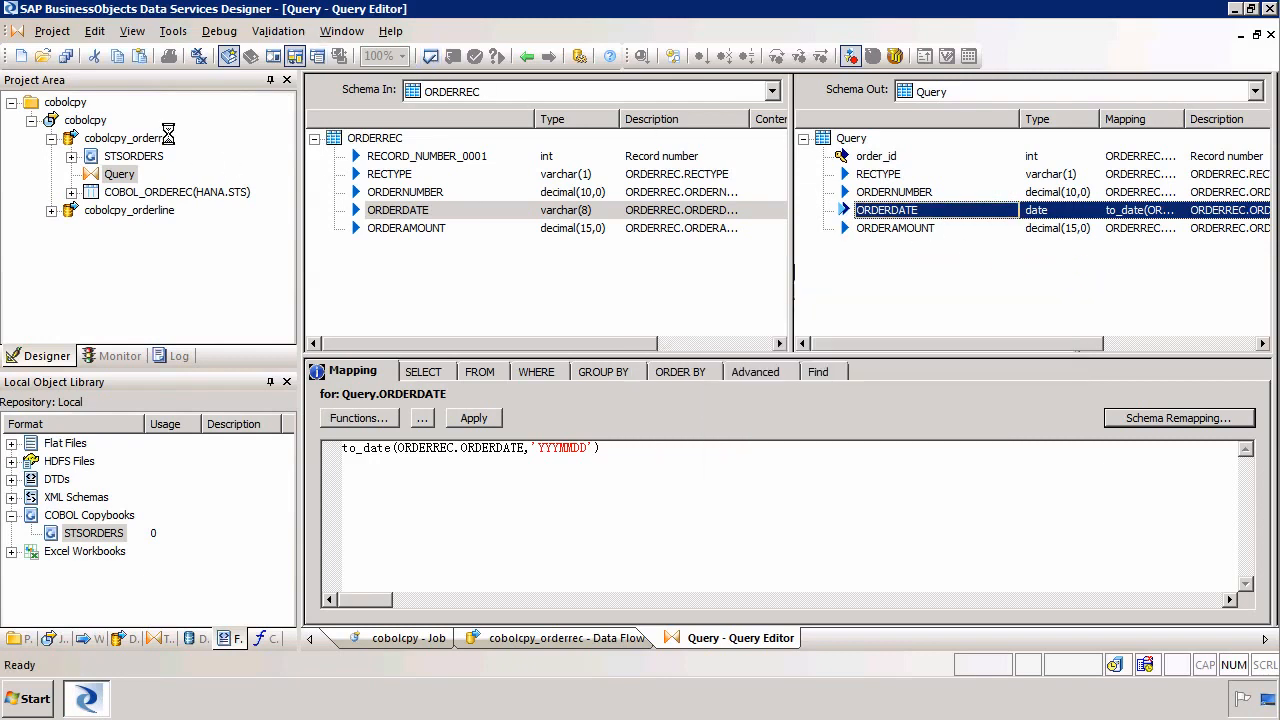
click(66, 56)
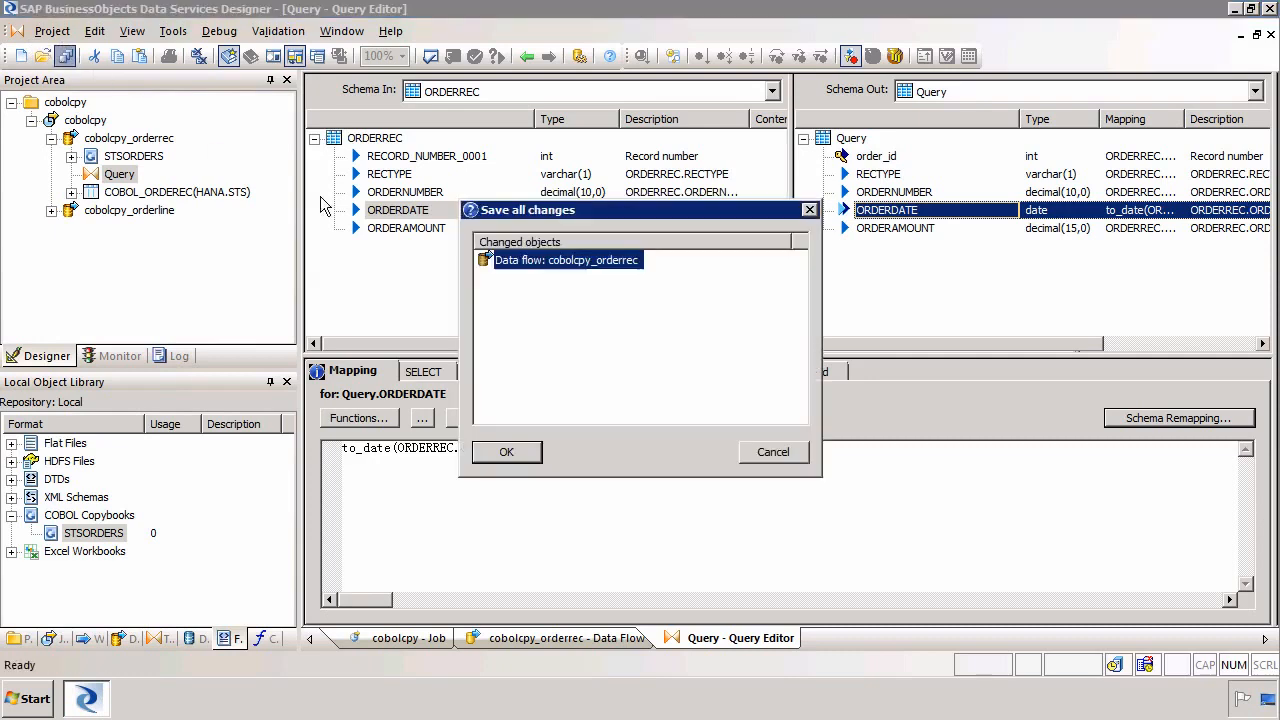
click(506, 452)
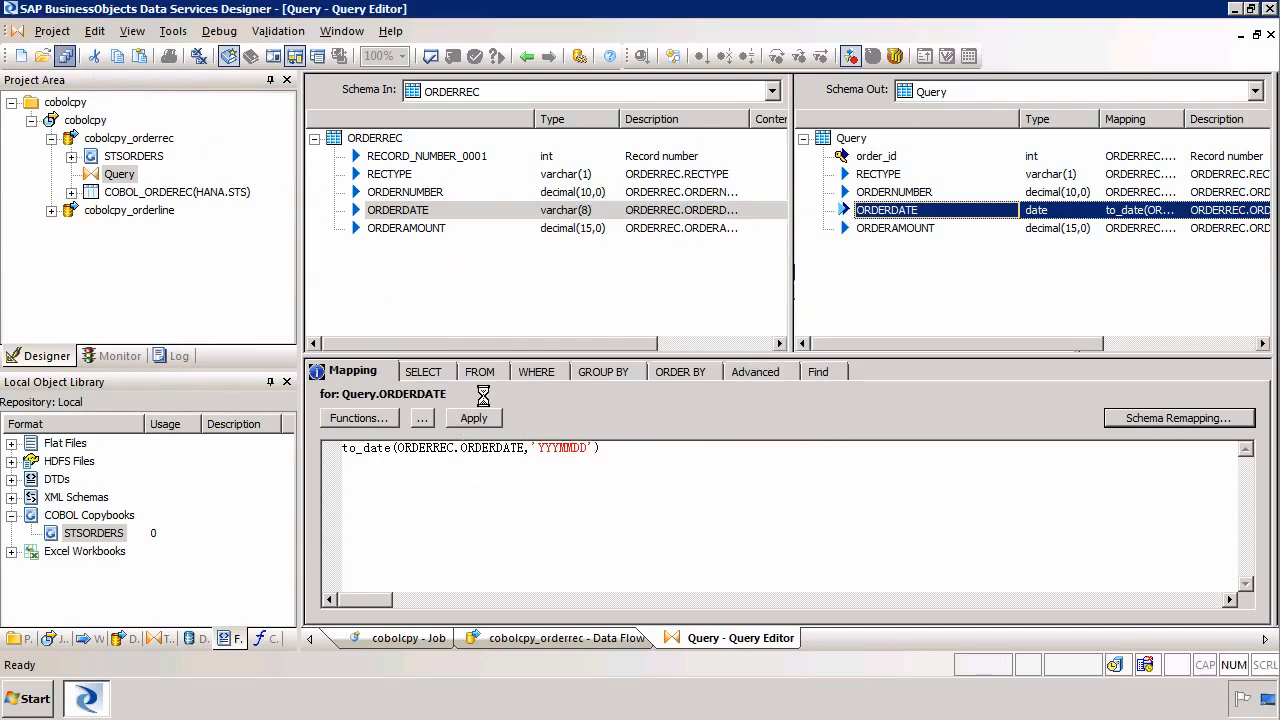
Close all open windows and open the cobolcpy_orderline data flow
click(199, 58)
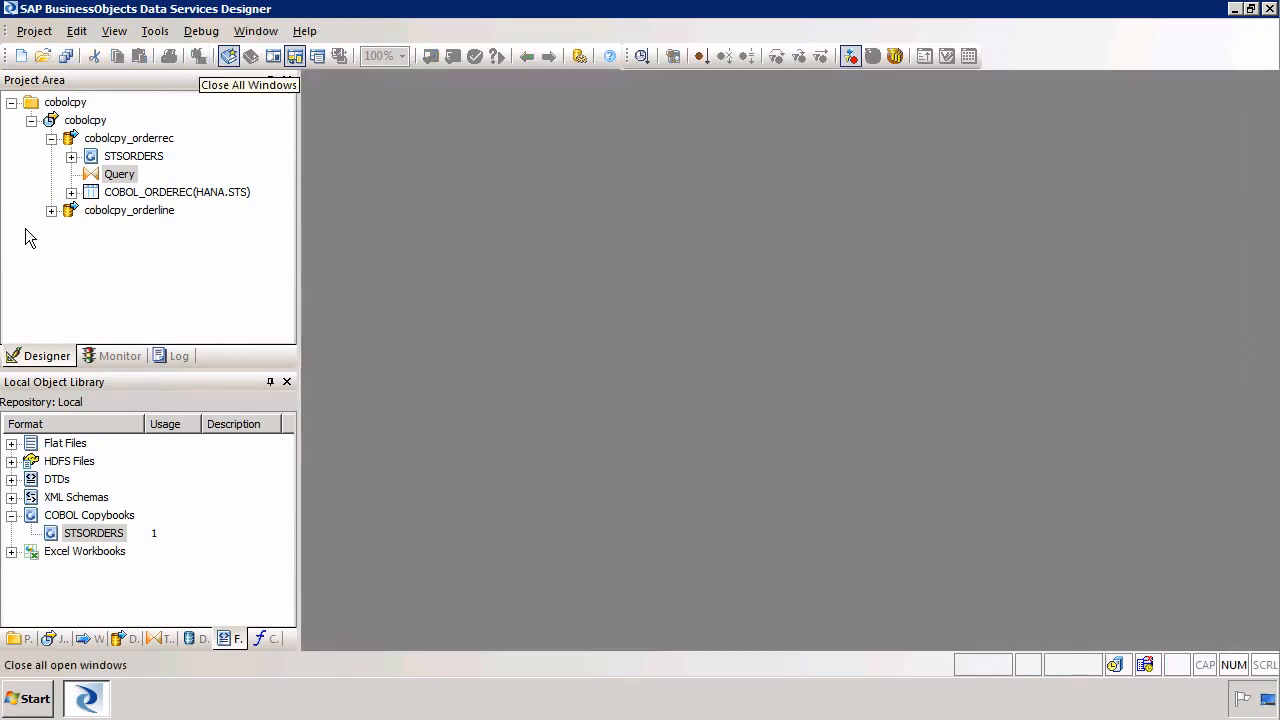
click(51, 212)
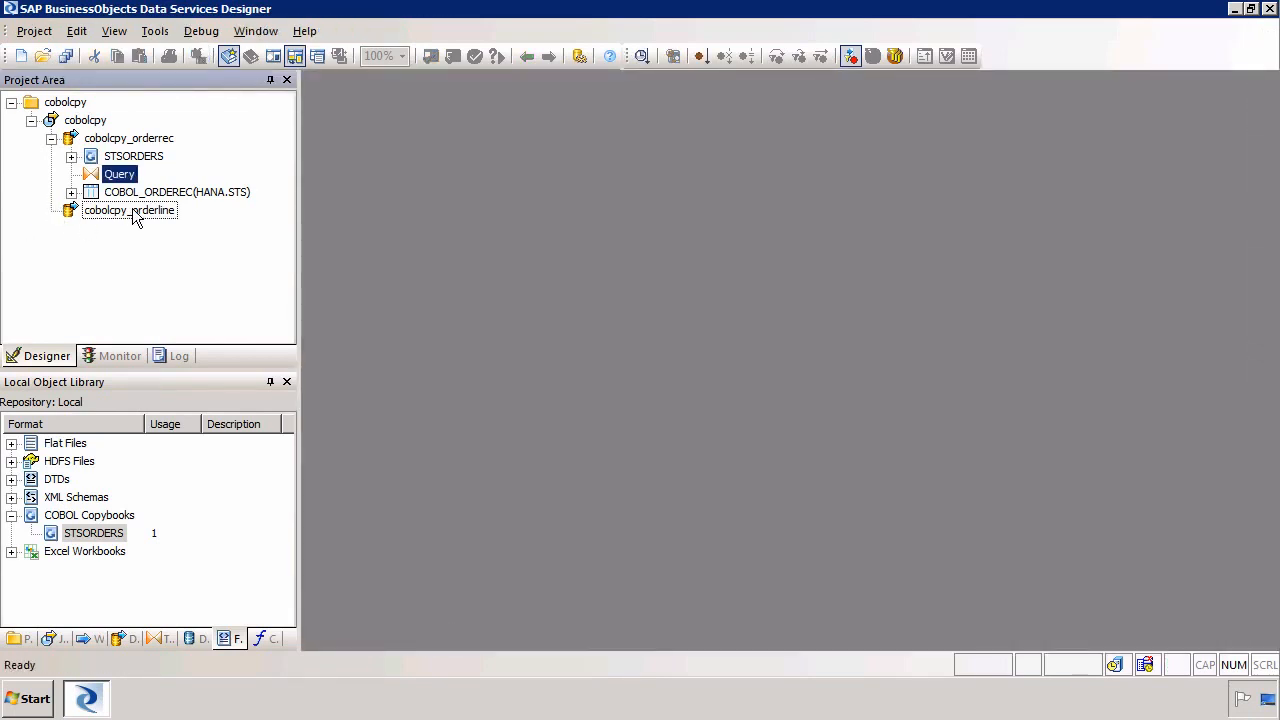
click(136, 215)
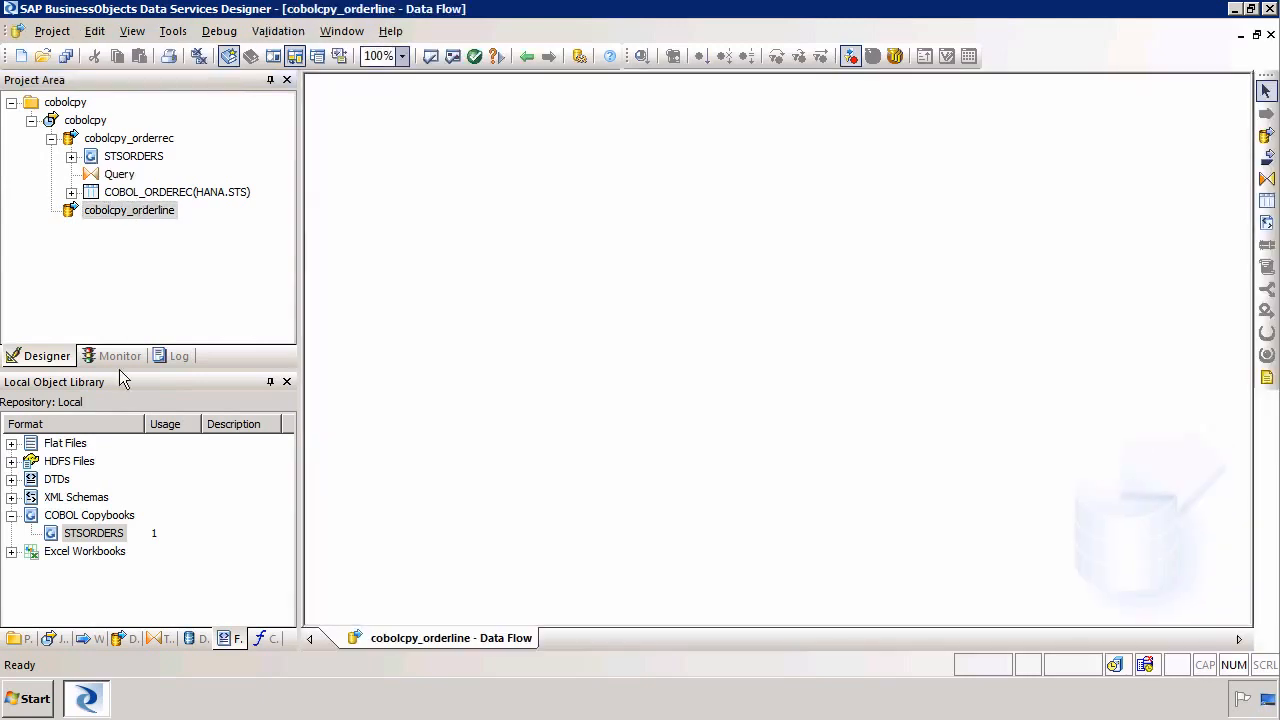
Add the STSORDERS copybook's ORDERLINE record as a source and a Query transform, and connect the source to the Query
drag(108, 533, 432, 167)
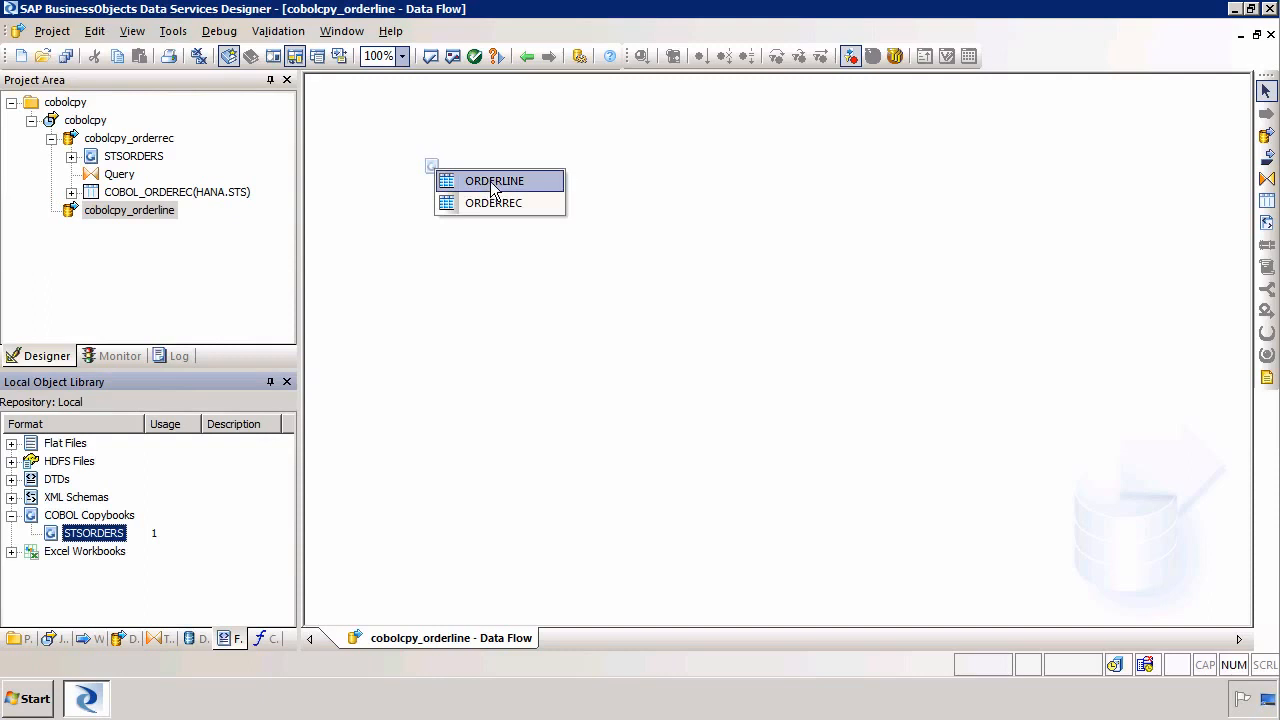
click(493, 184)
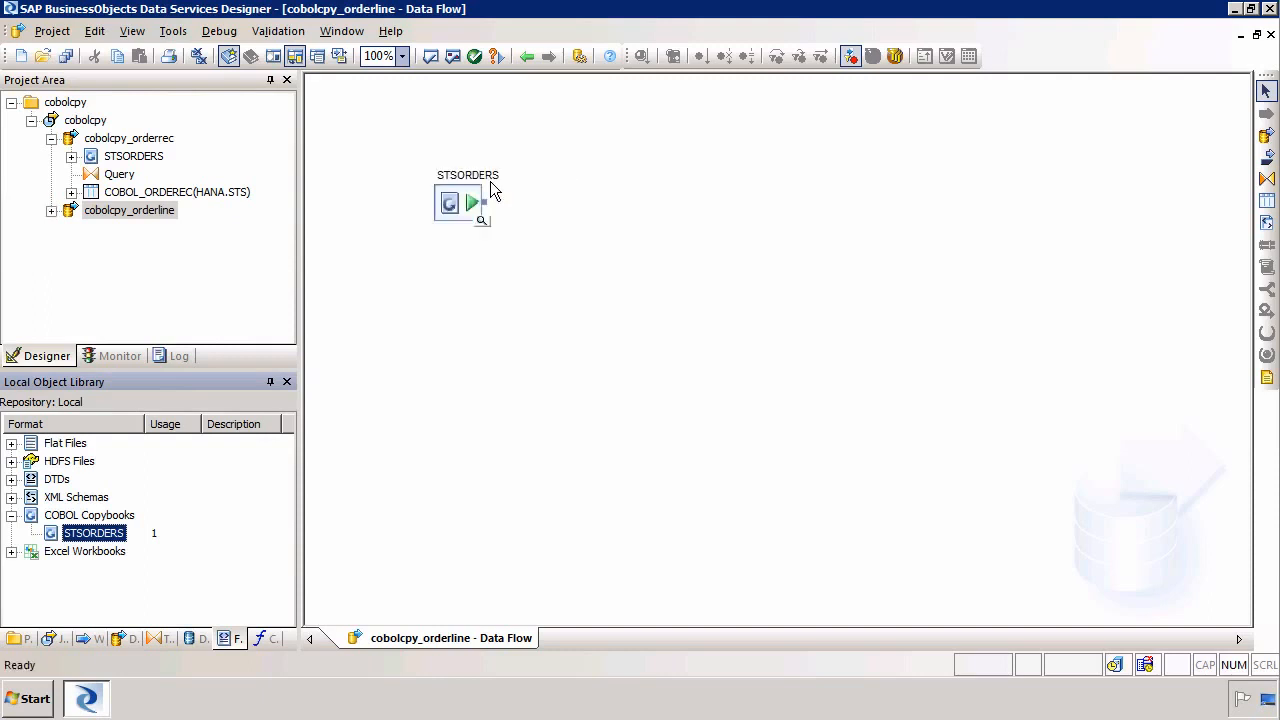
click(1266, 178)
click(650, 215)
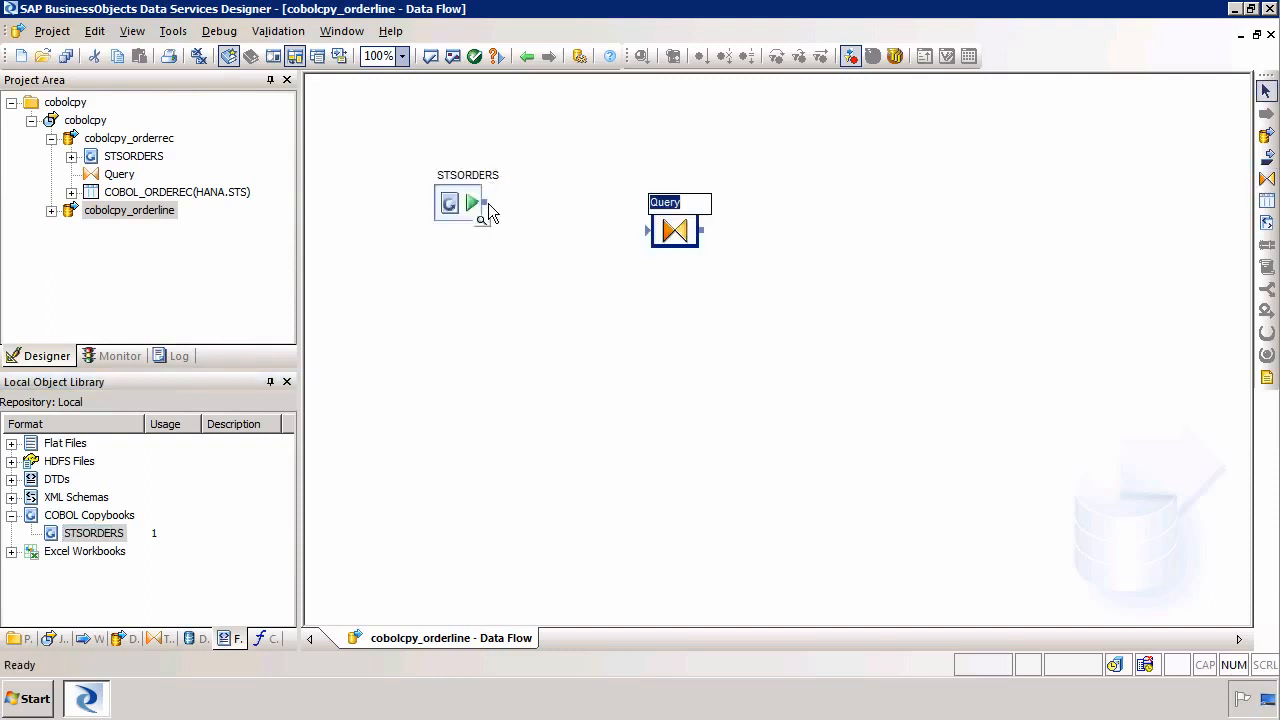
drag(484, 203, 648, 230)
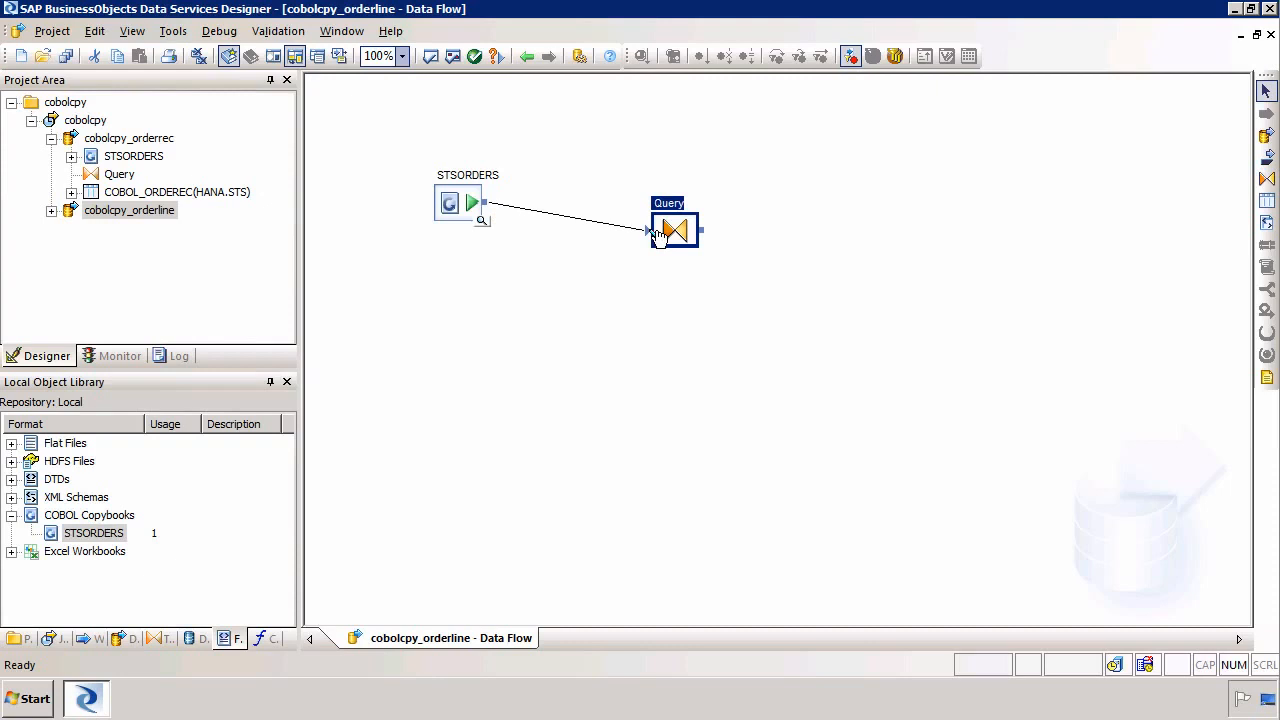
Add a HANA template table named cobol_orderline with owner sts and connect the Query to it
click(1266, 200)
click(824, 220)
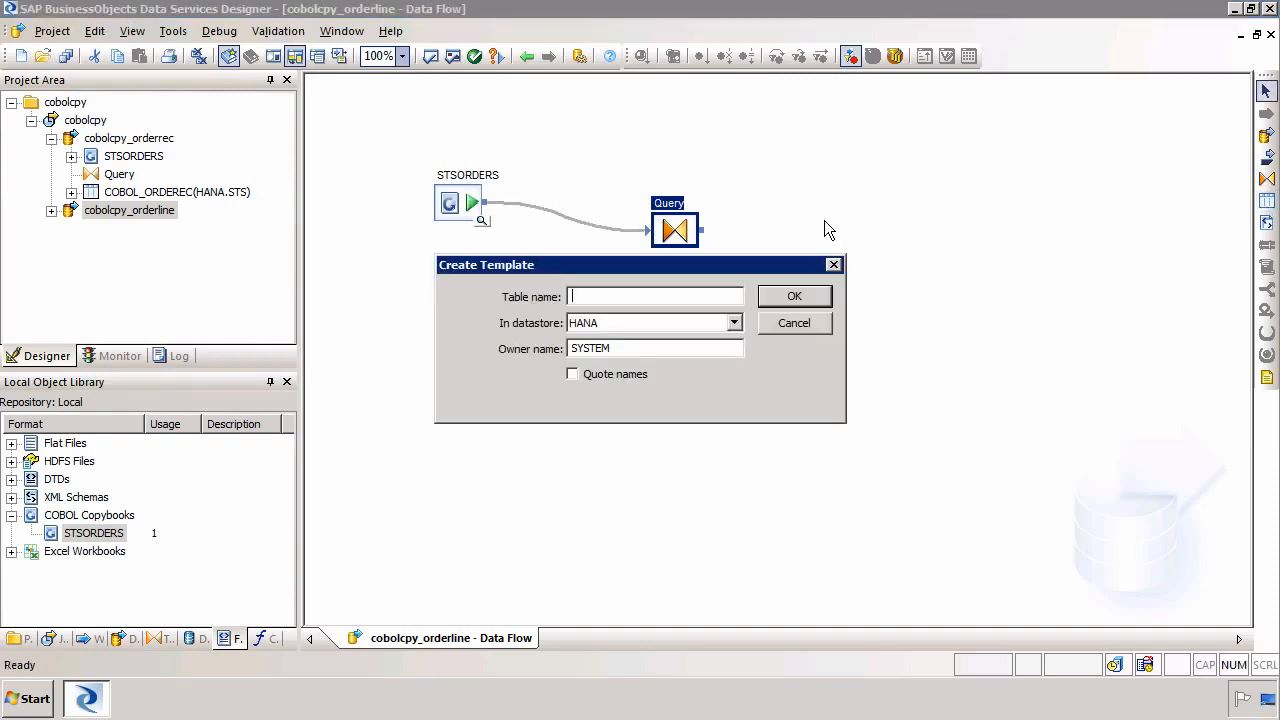
text(cobol_orderline)
key(Tab)
key(Tab)
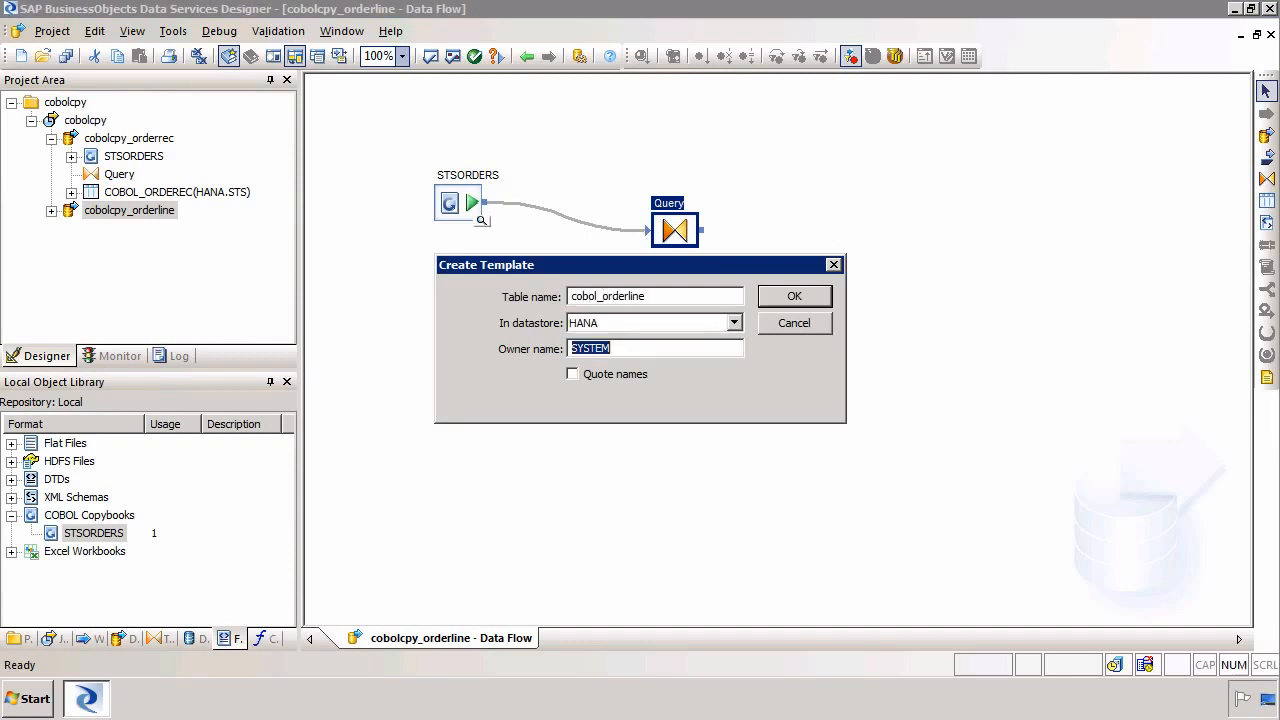
text(sts)
click(826, 295)
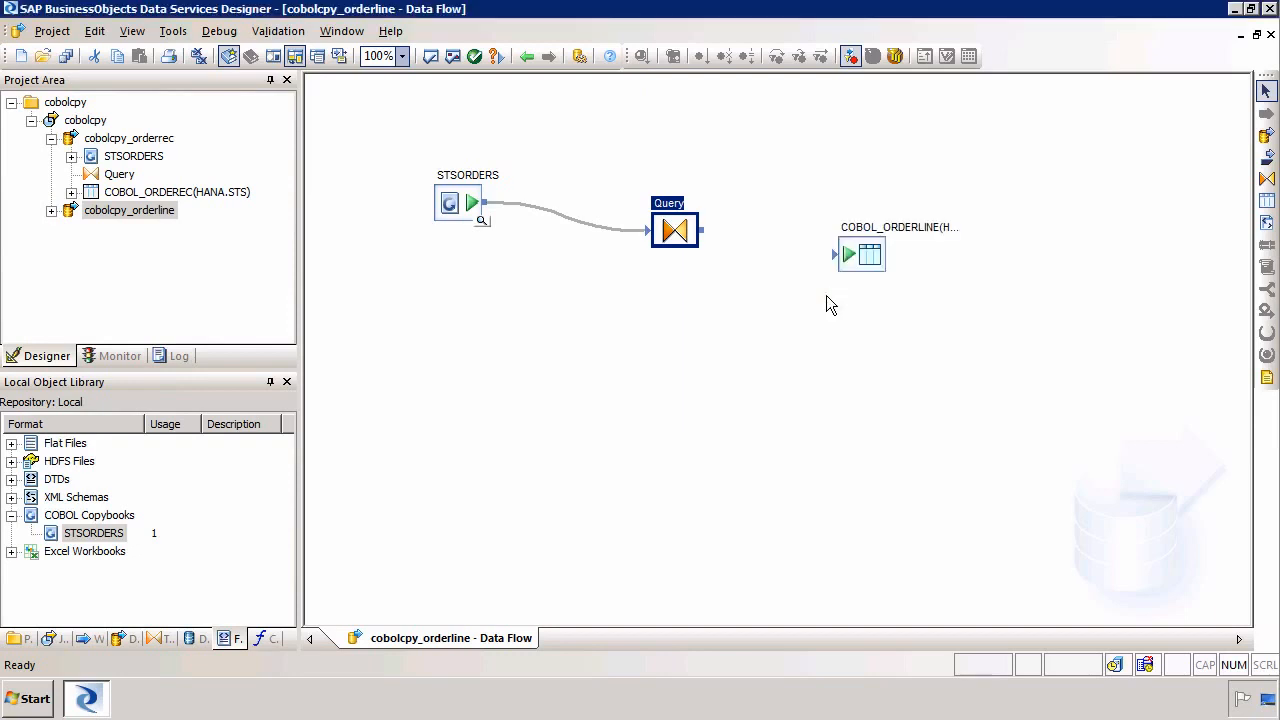
drag(704, 232, 838, 257)
Open the Query and map the RECORD_NUMBER_0001 input column to the output schema
double_click(675, 231)
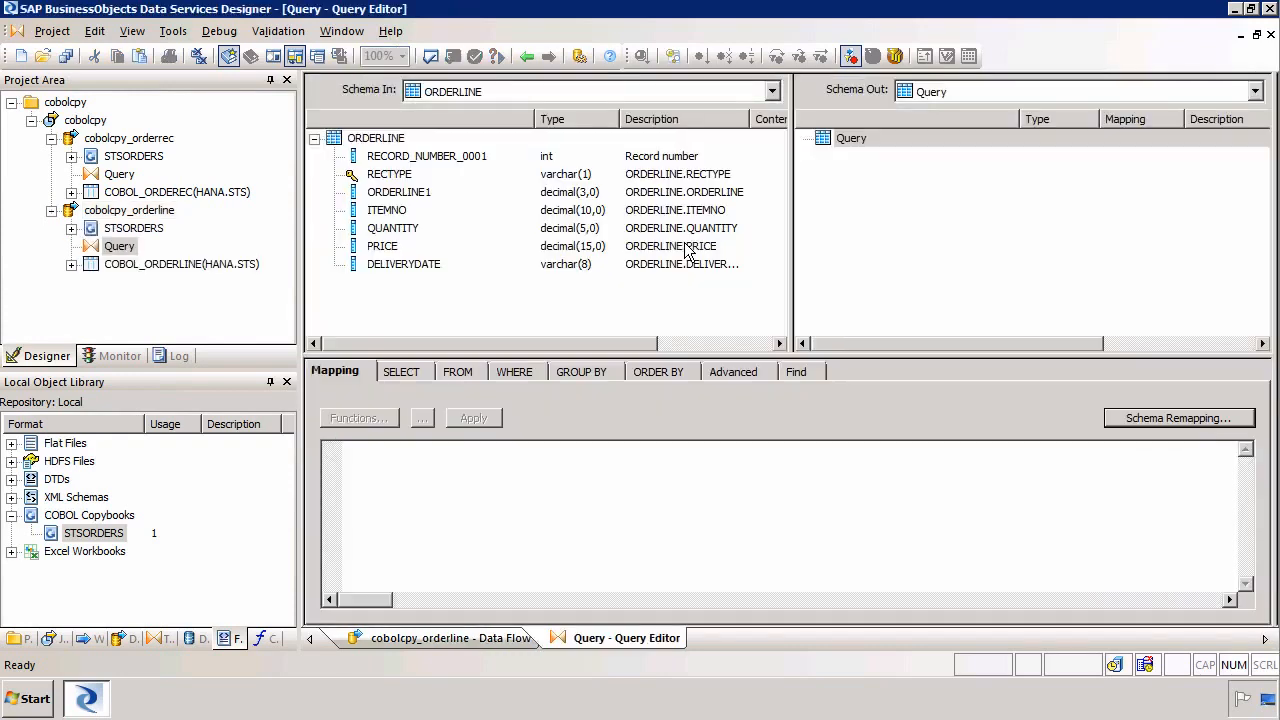
click(397, 159)
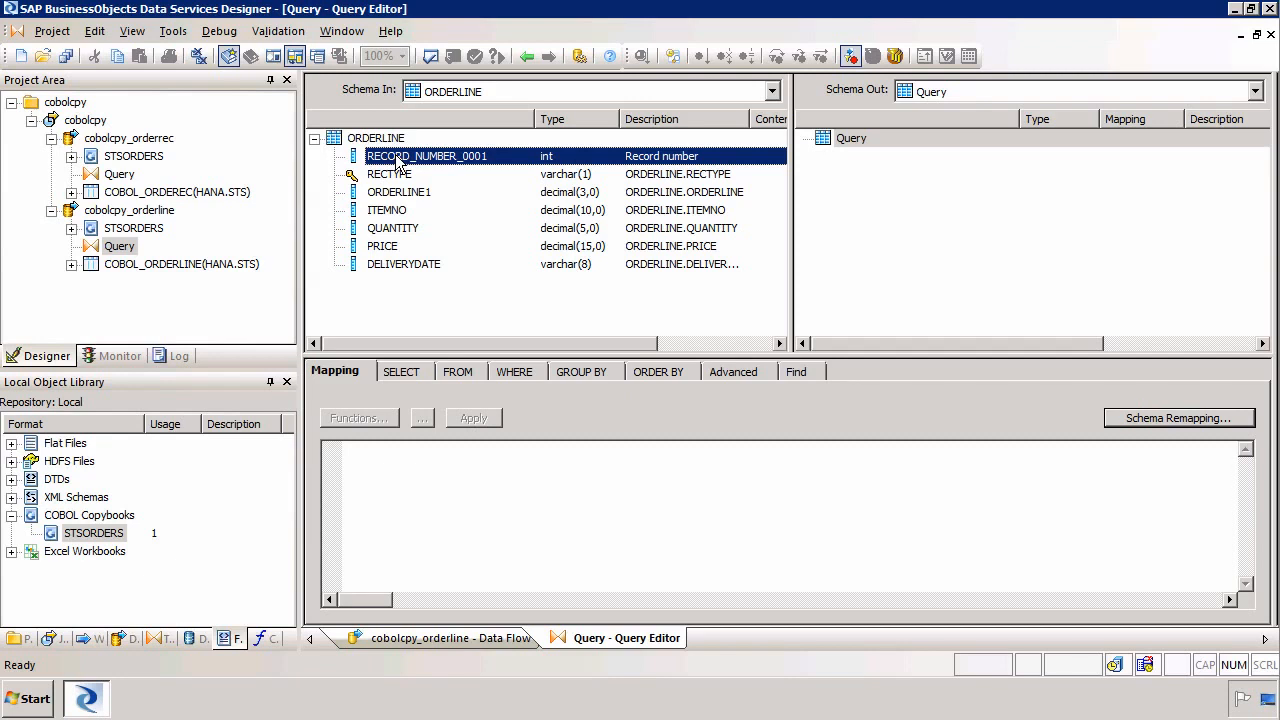
click(393, 177)
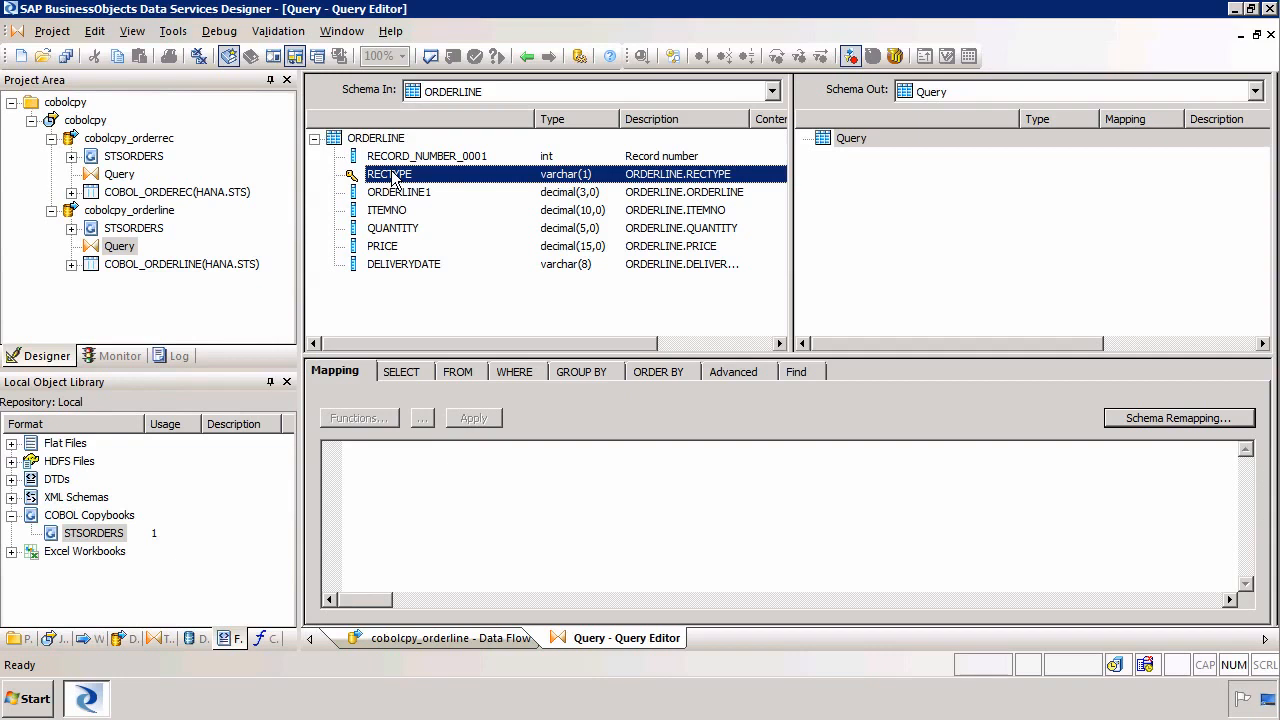
drag(408, 157, 895, 225)
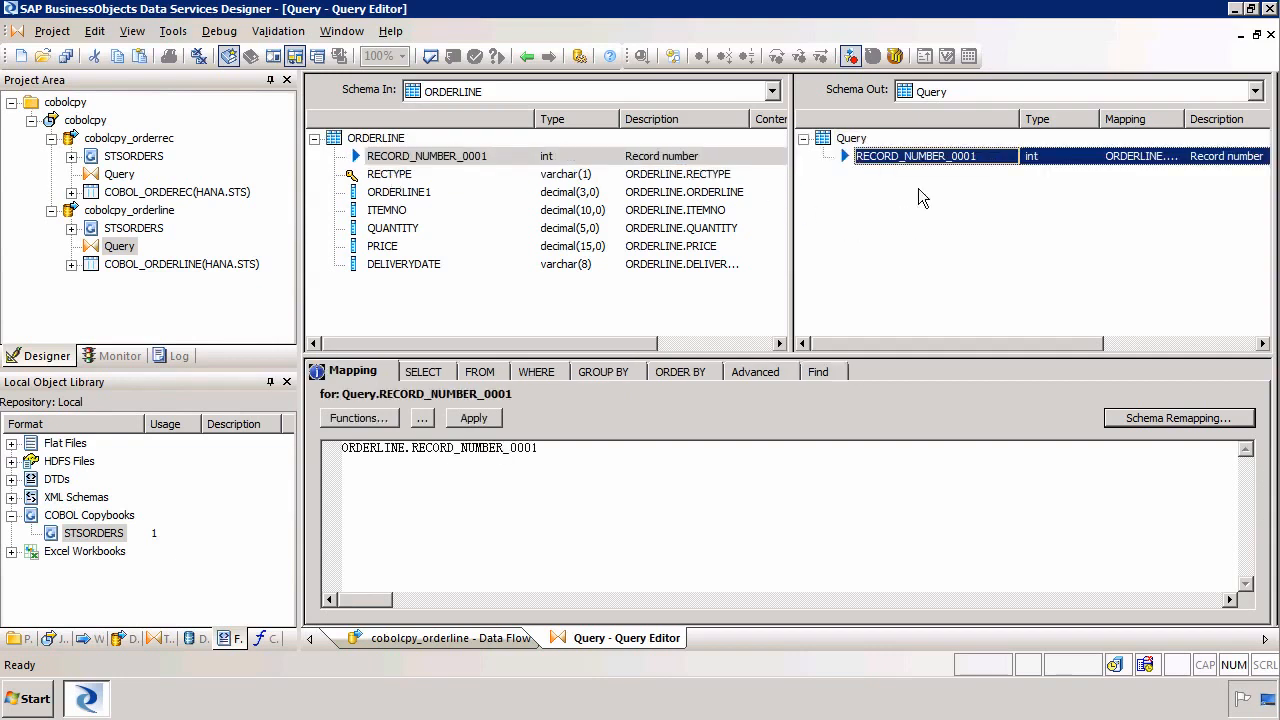
Rename the RECORD_NUMBER_0001 output column to order_id and mark it as the primary key
double_click(918, 157)
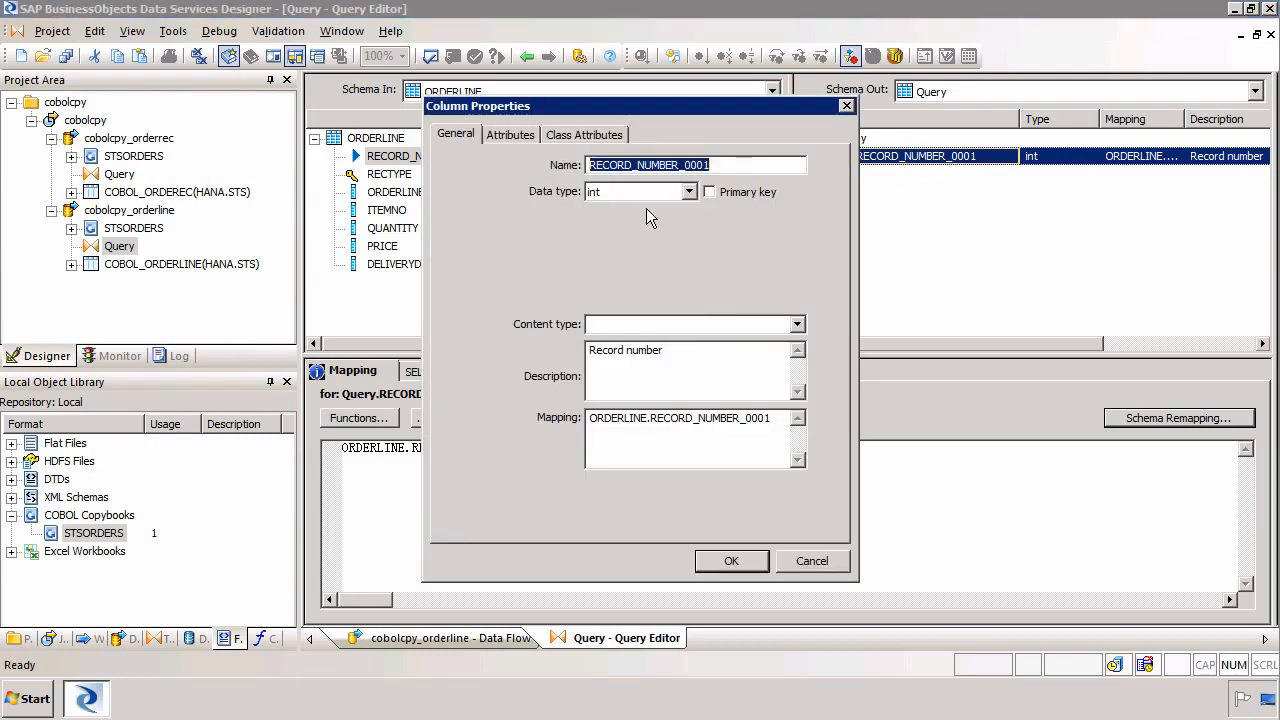
text(order_id)
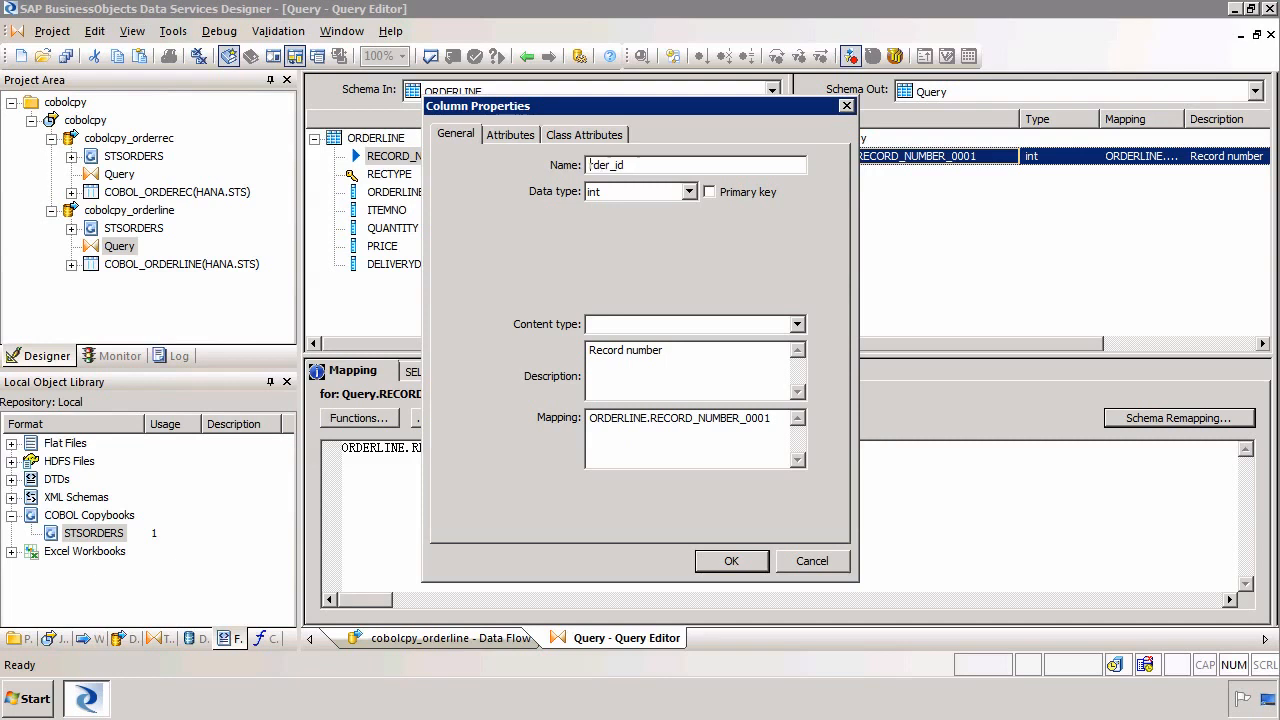
click(710, 191)
click(748, 569)
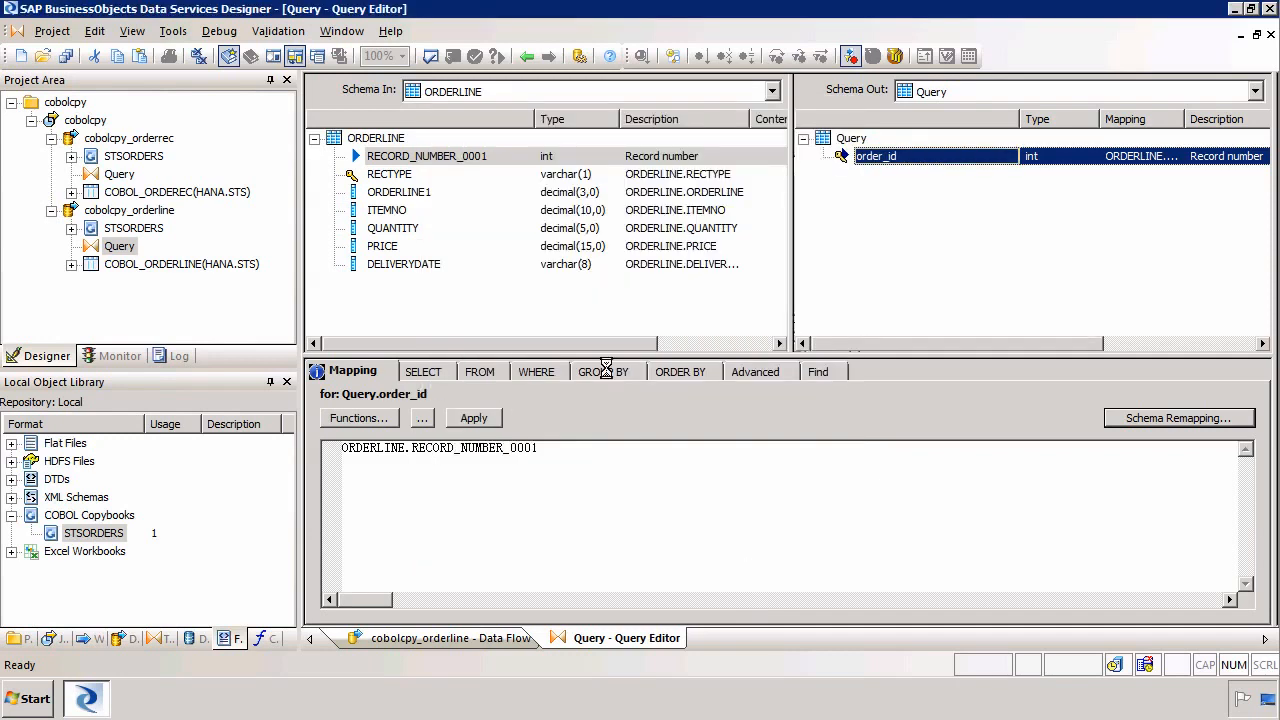
Map the ORDERLINE1 through DELIVERYDATE input columns to the output schema
click(392, 193)
shift+click(461, 264)
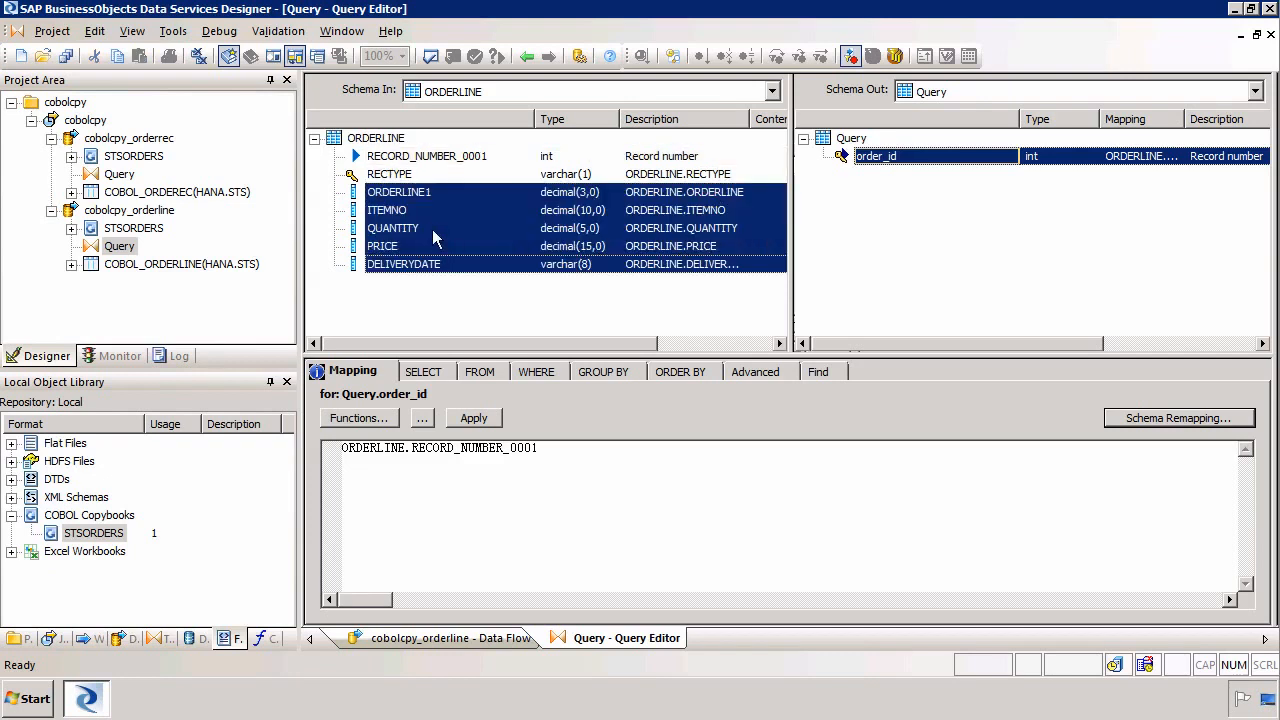
drag(449, 228, 884, 270)
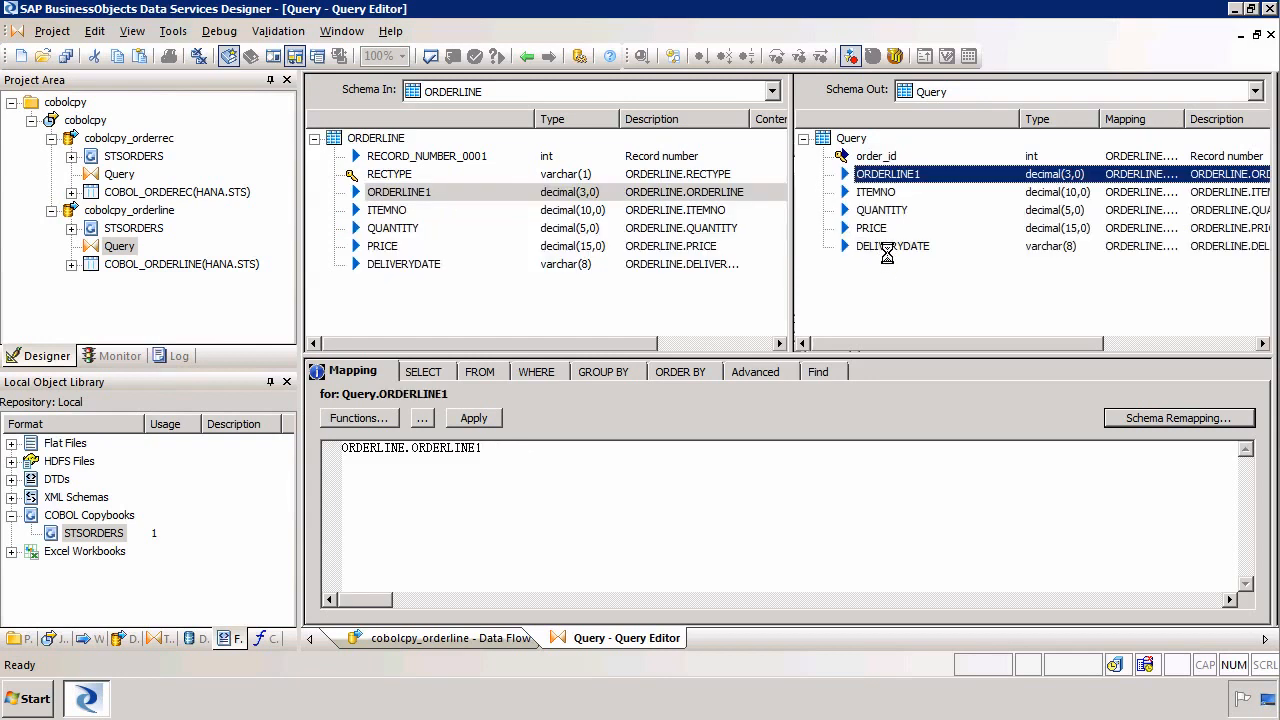
Clear the existing mapping expression of the DELIVERYDATE output column
click(887, 247)
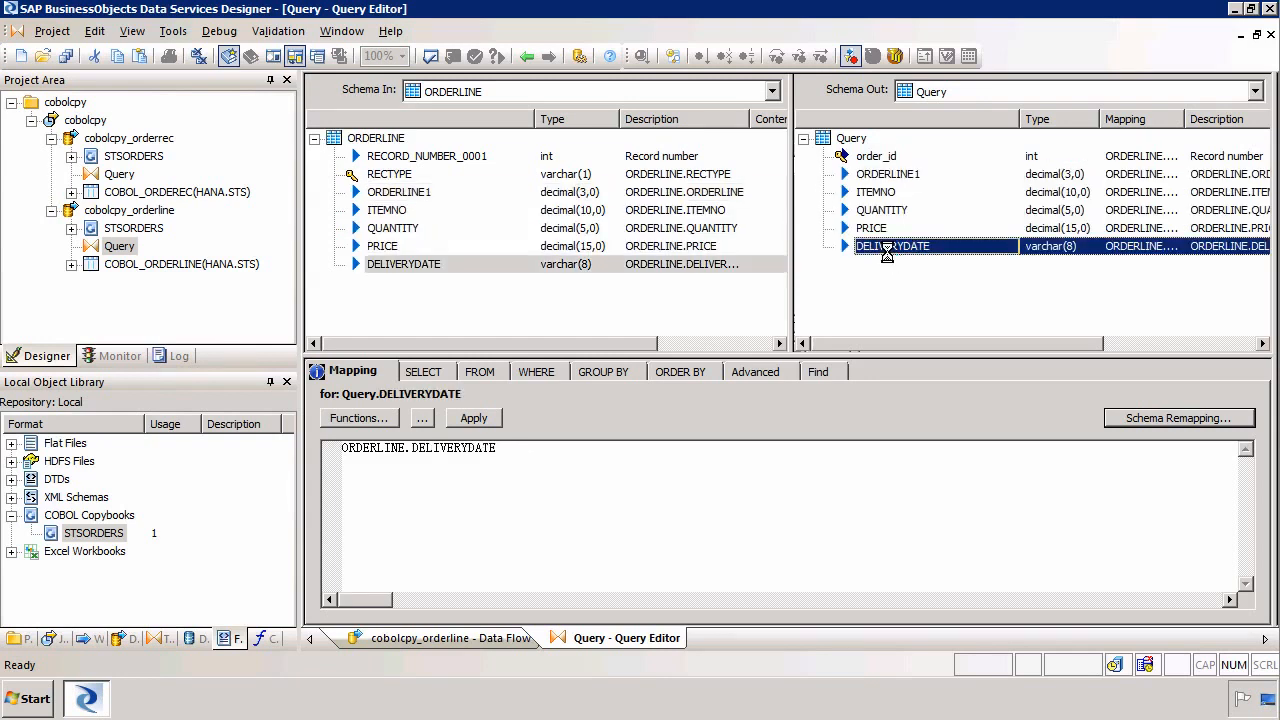
click(543, 474)
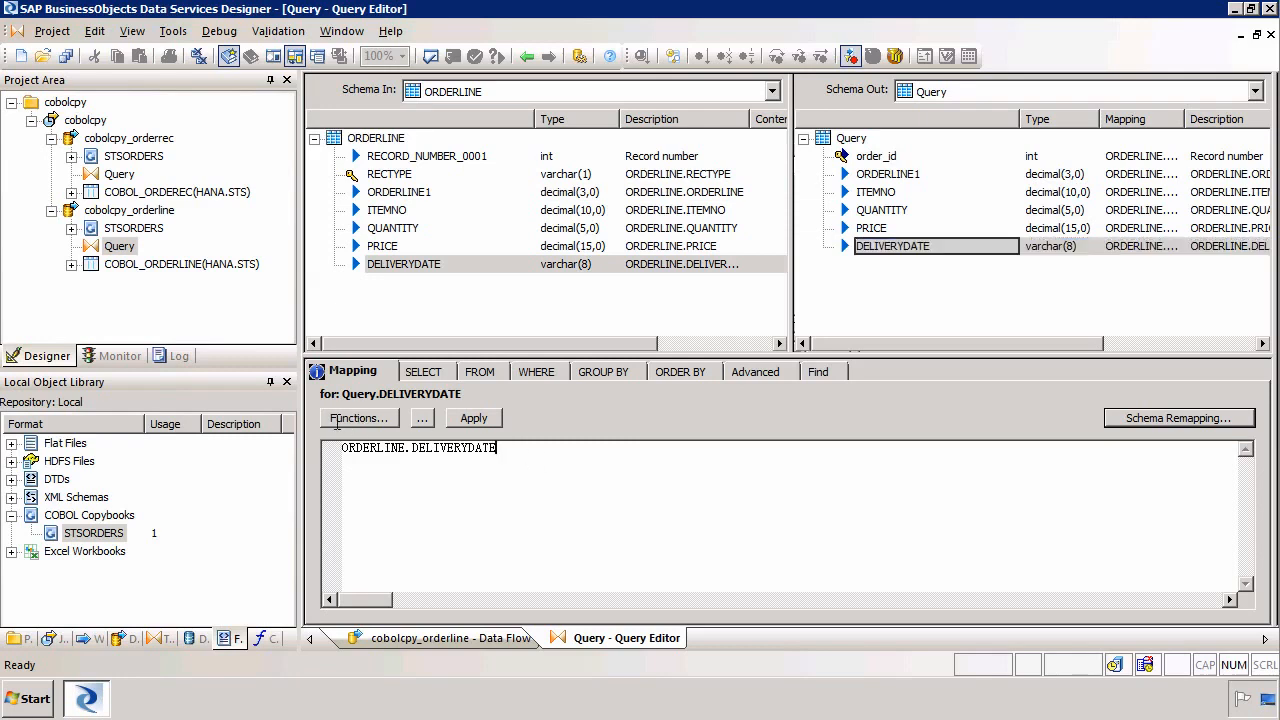
key(ctrl+a)
key(Delete)
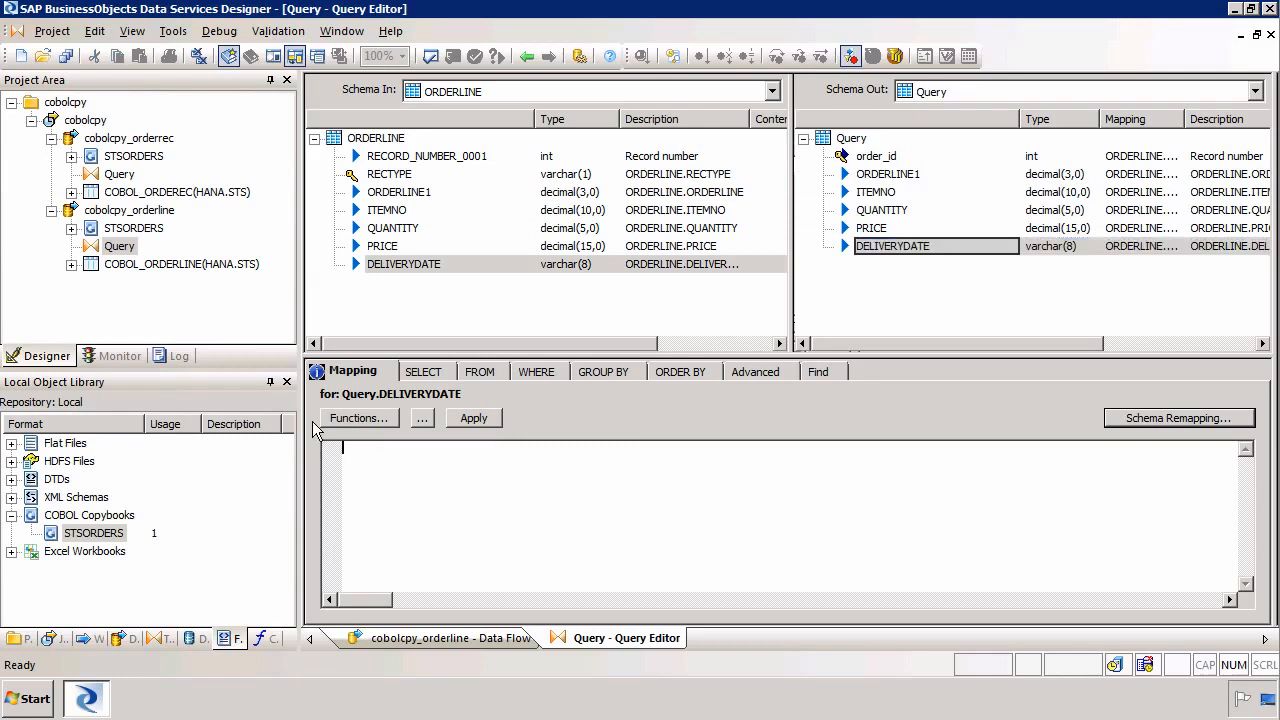
Insert the to_date conversion function into the DELIVERYDATE mapping with the ORDERLINE DELIVERYDATE column as input string
click(360, 419)
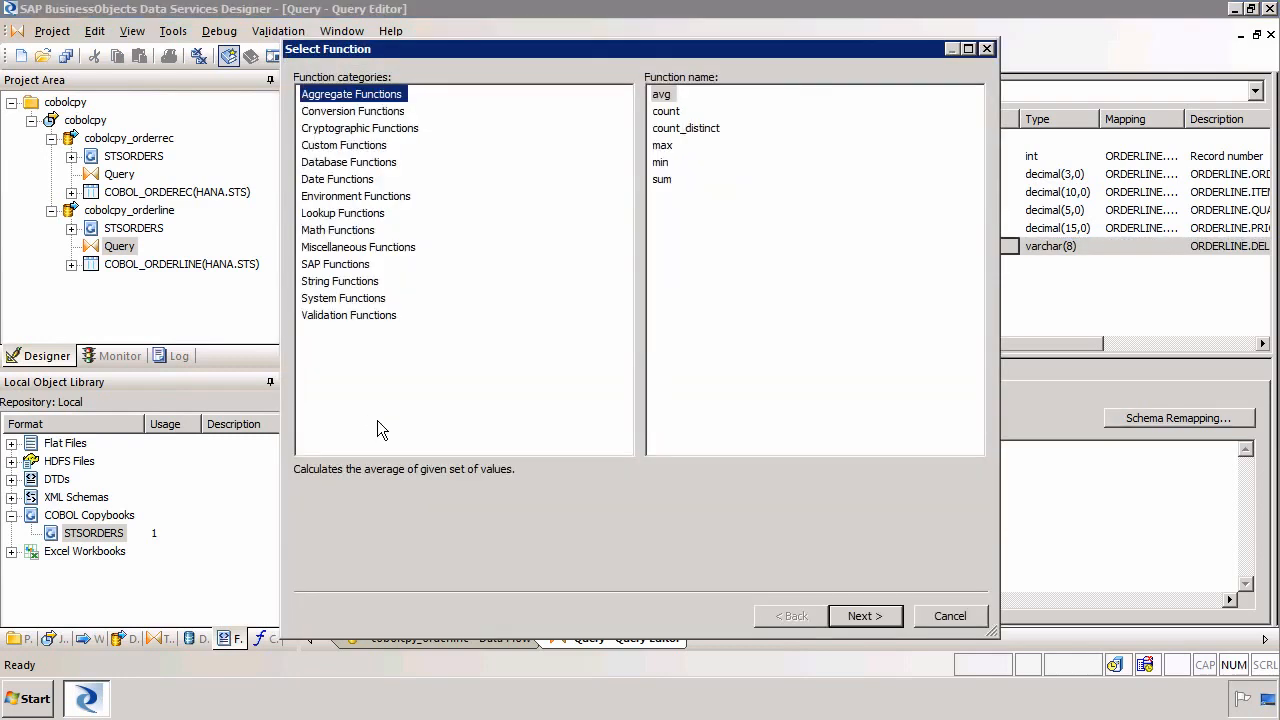
click(372, 112)
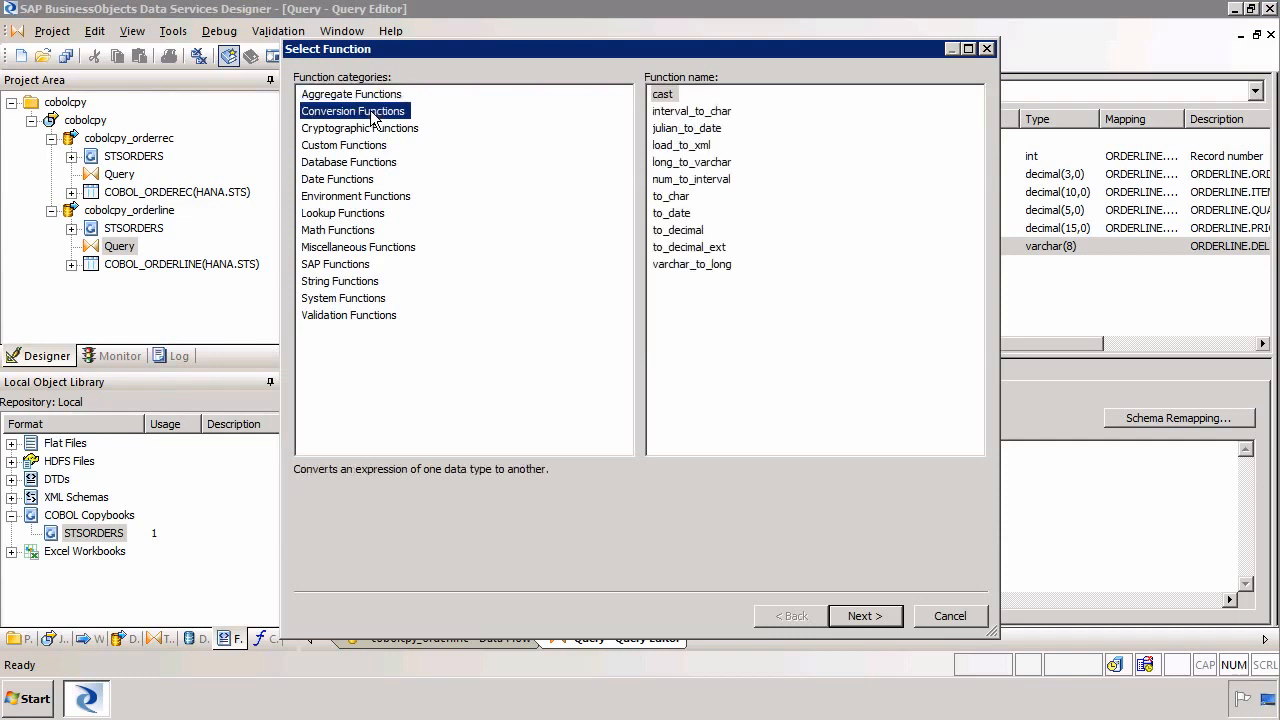
click(676, 218)
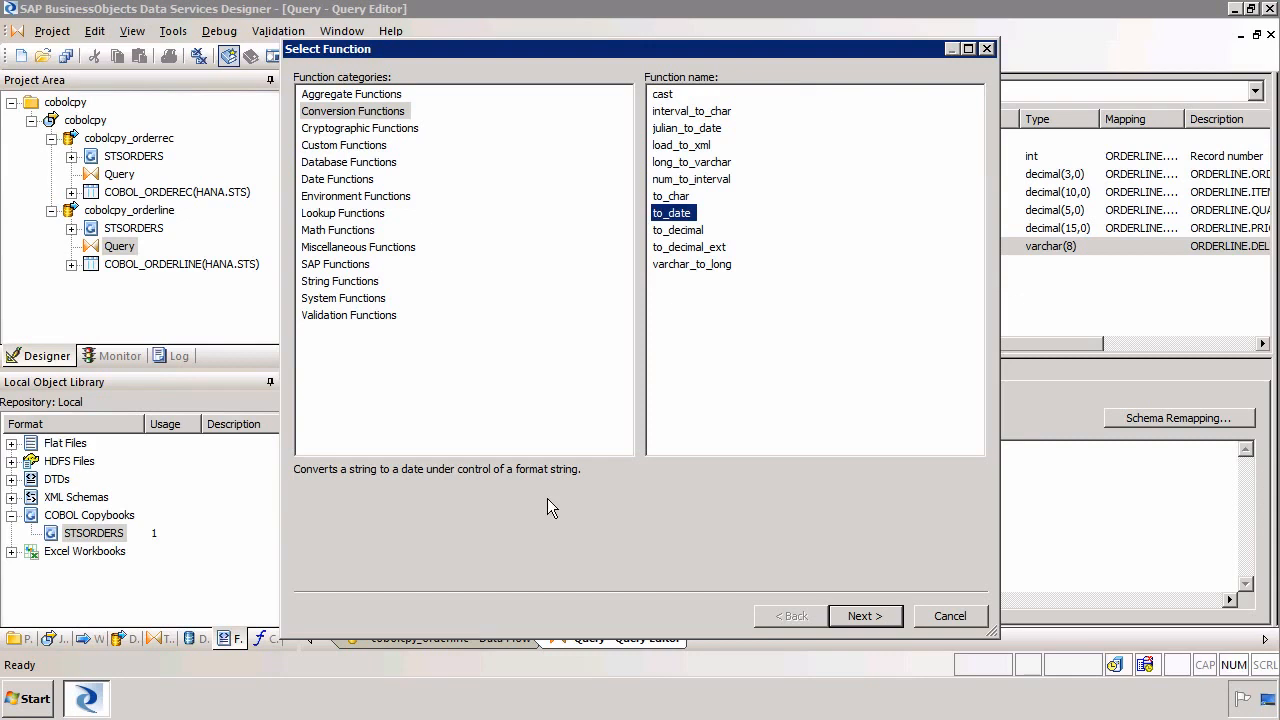
click(868, 615)
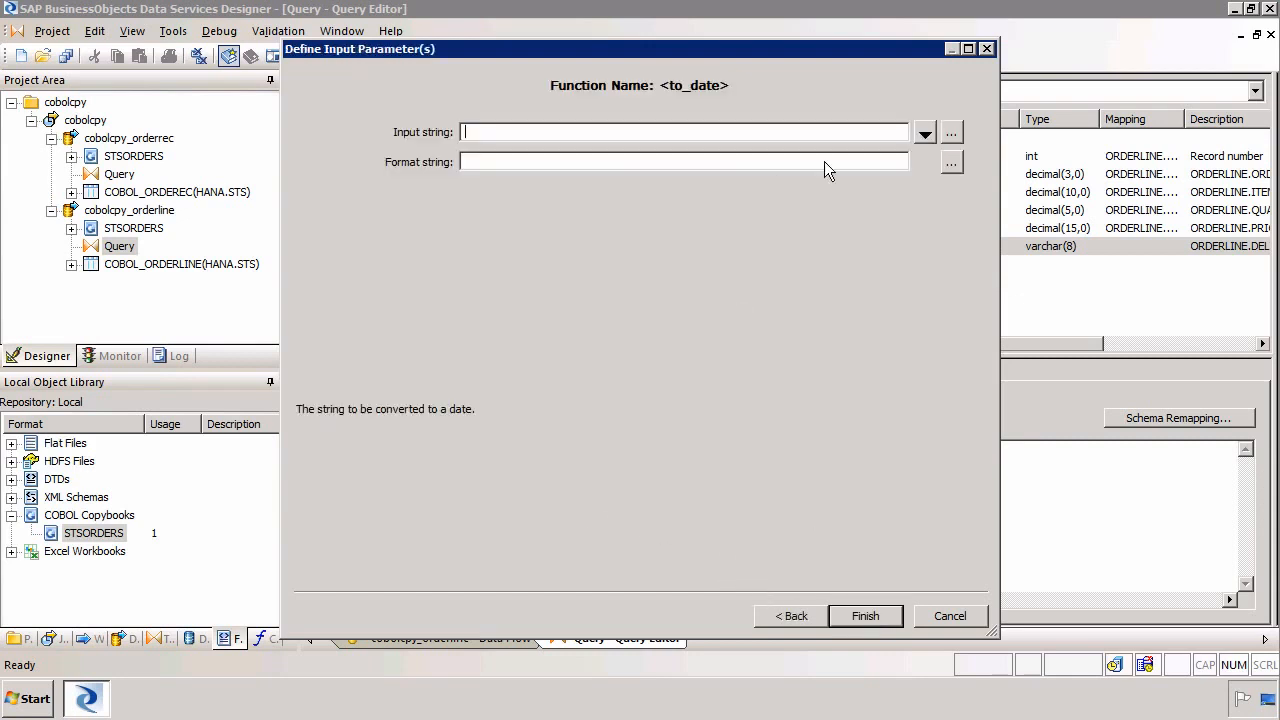
click(925, 134)
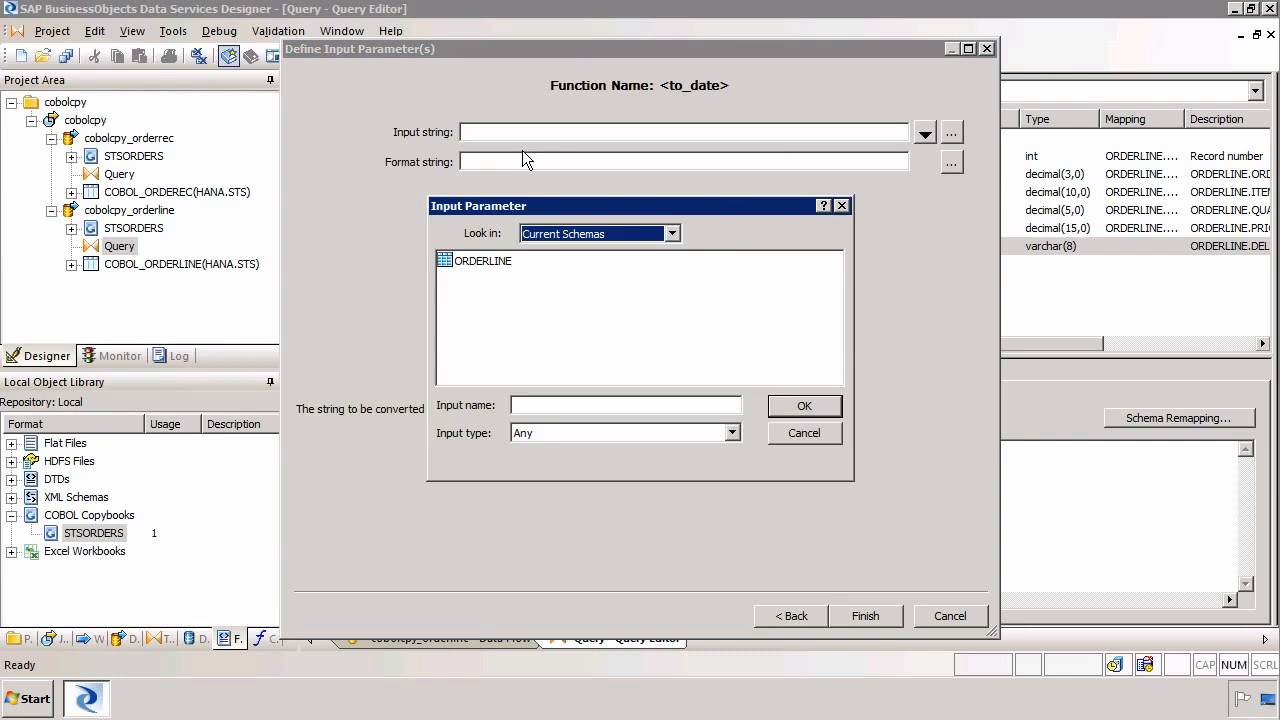
double_click(480, 261)
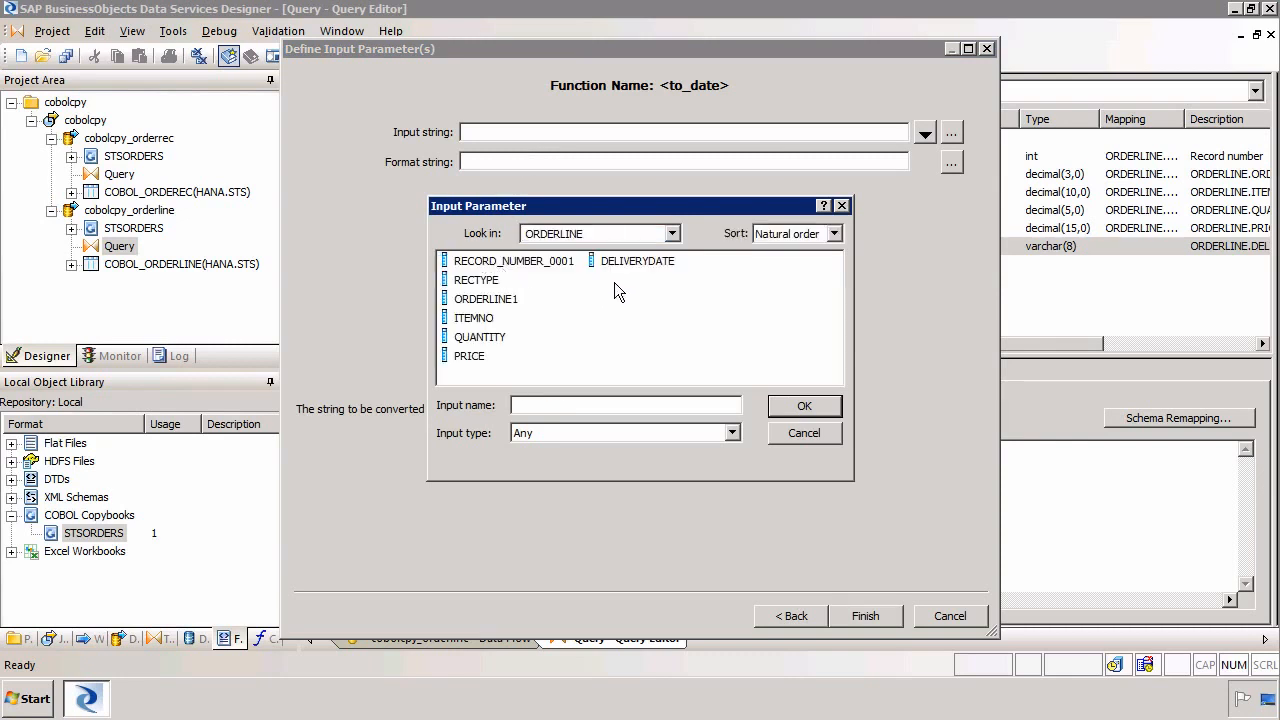
double_click(645, 261)
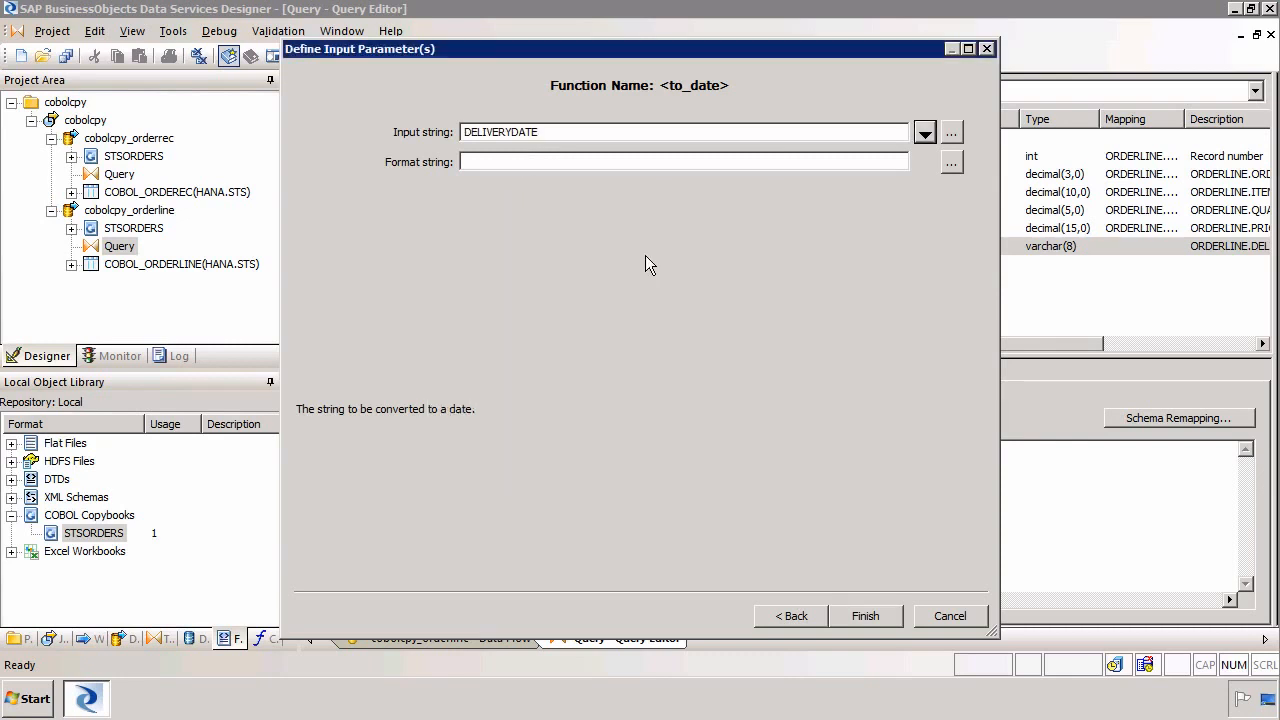
Set the to_date format string to 'YYYYMMDD' and finish the function wizard
click(540, 164)
text(')
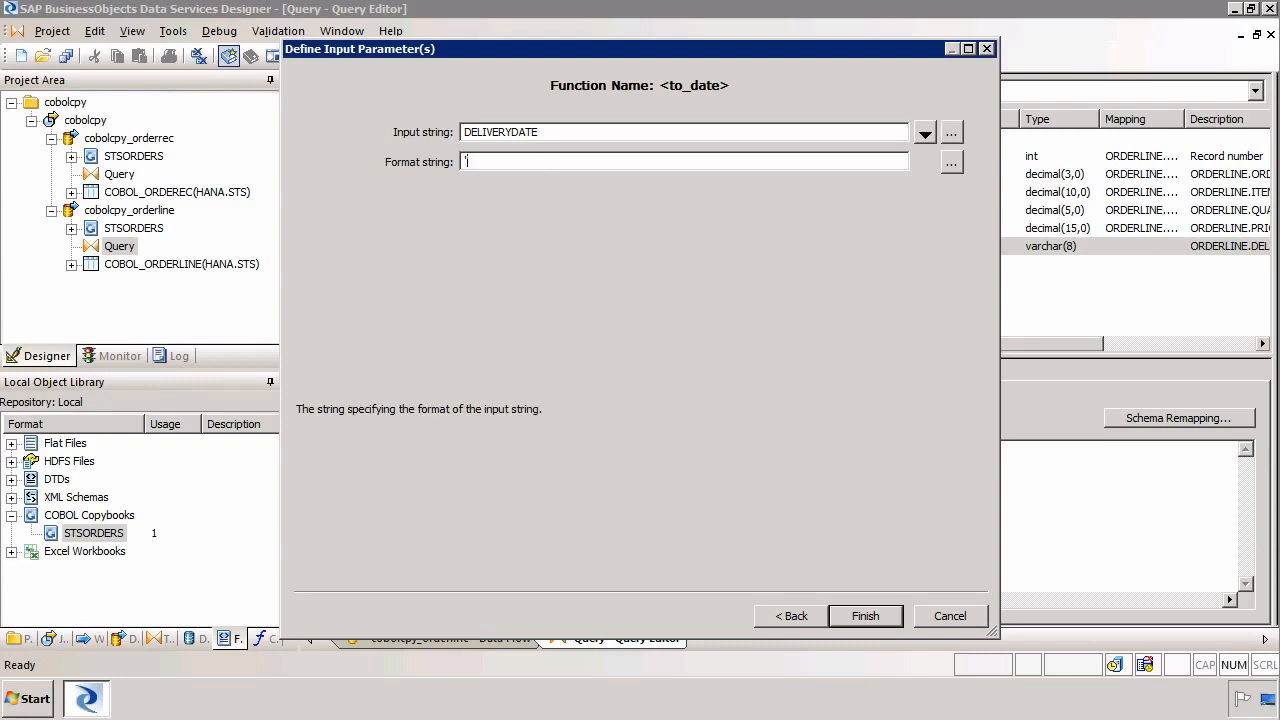
text(YYYYMMDDD)
key(BackSpace)
click(865, 616)
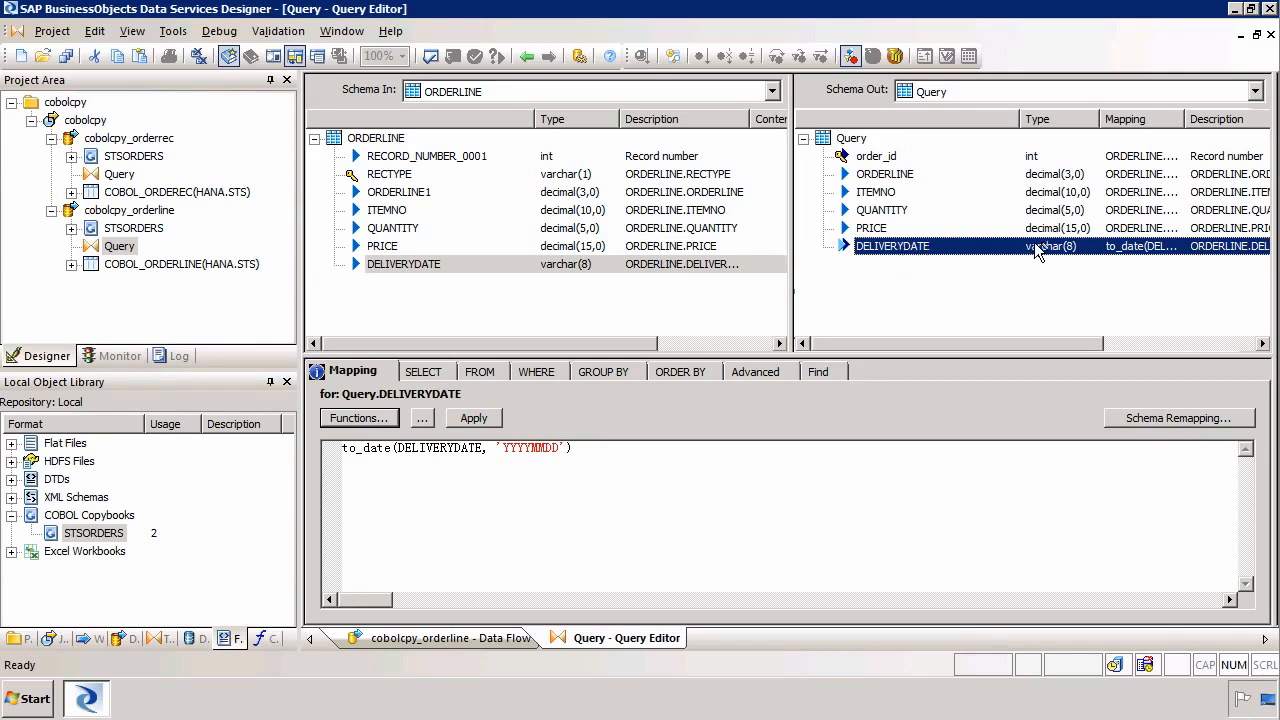
click(647, 470)
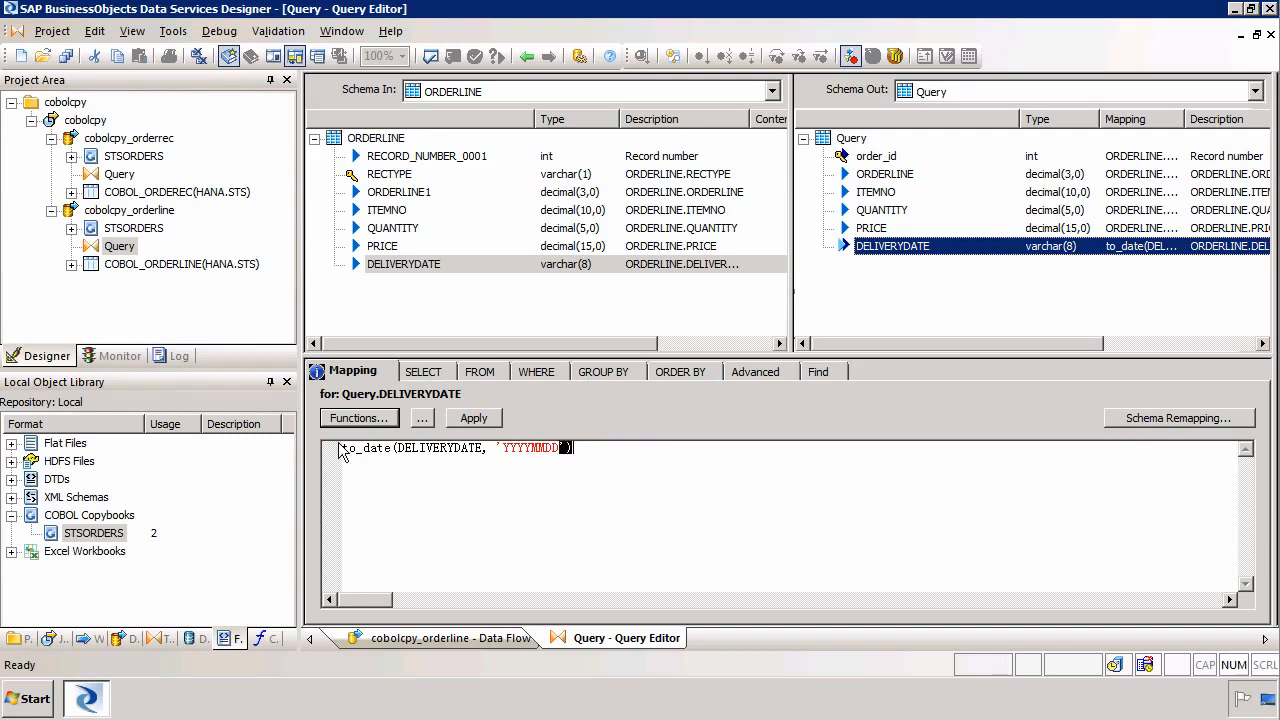
Change the DELIVERYDATE output column's data type to date in its column properties
double_click(920, 250)
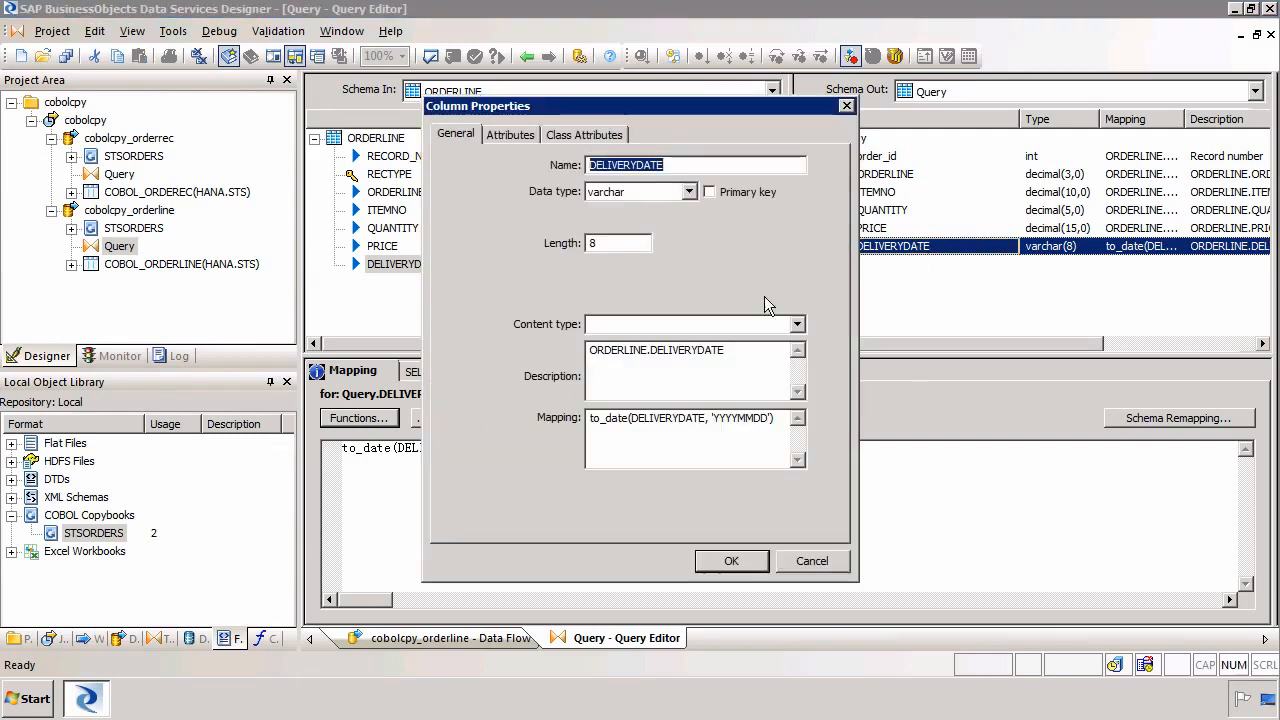
click(660, 194)
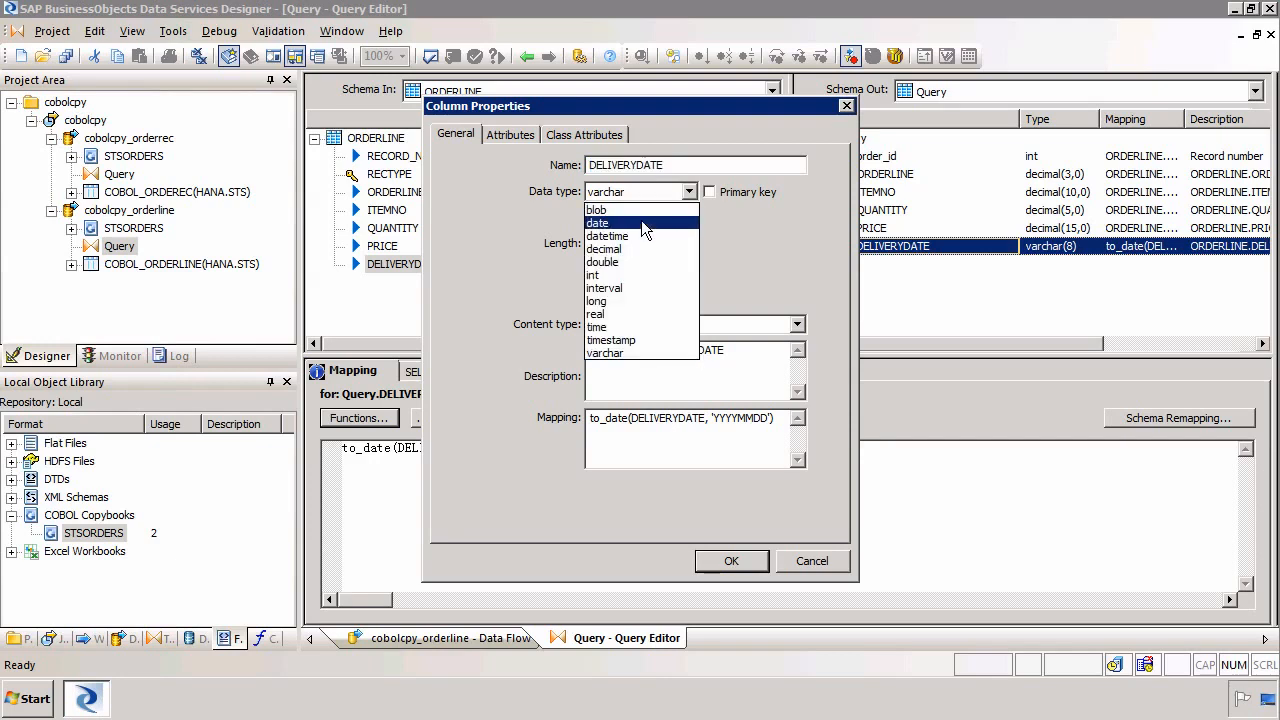
click(641, 220)
click(738, 562)
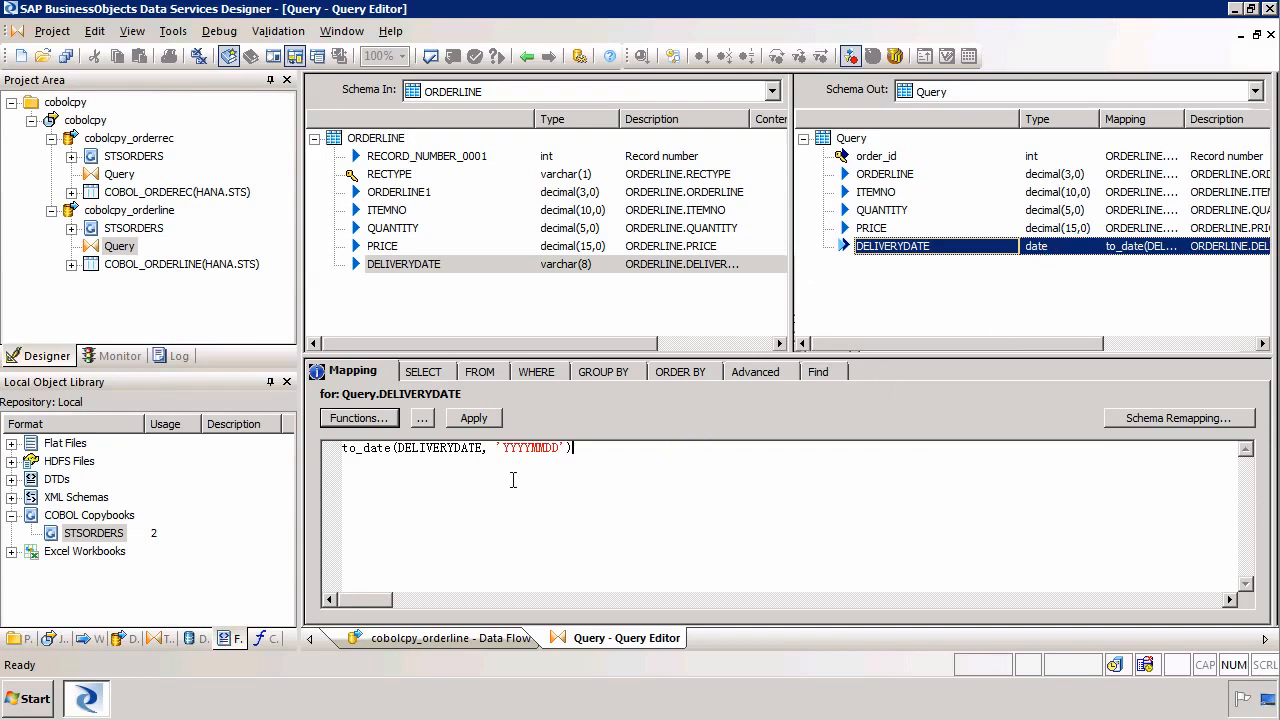
Open the orderrec Query, correct the ORDERDATE format string to 'YYYYMMDD', and validate the current view
drag(437, 449, 322, 438)
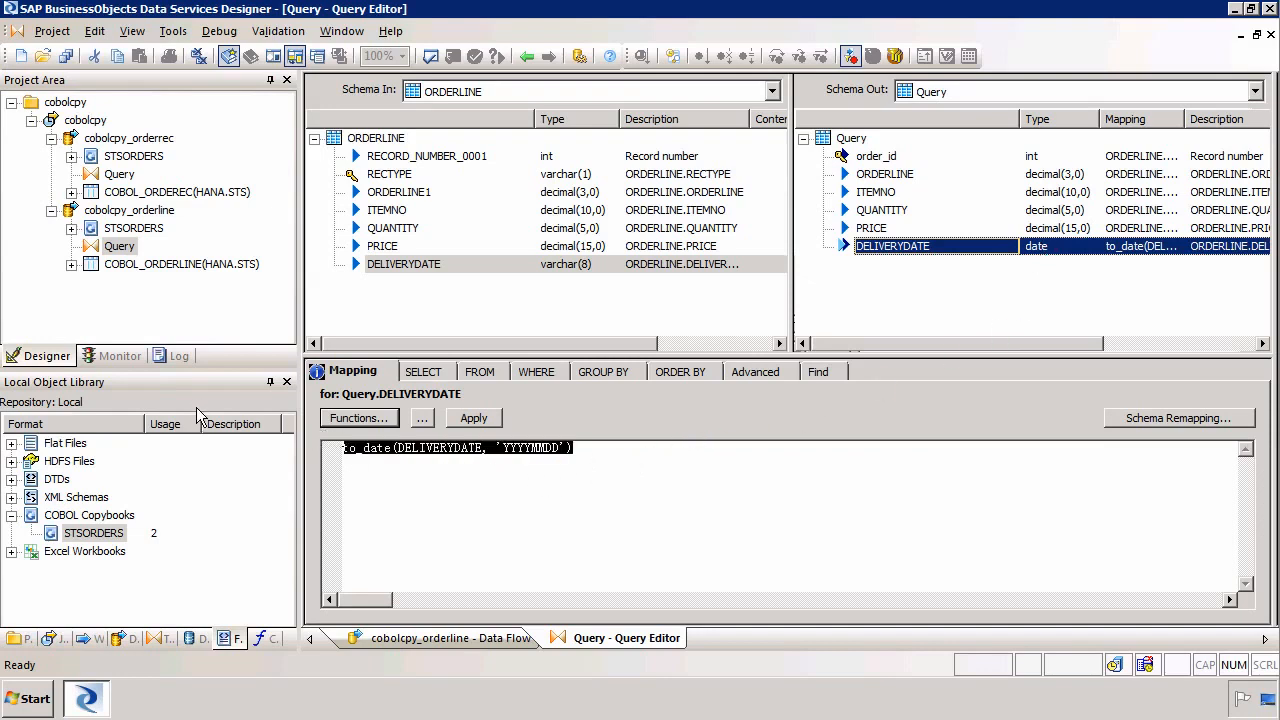
double_click(118, 176)
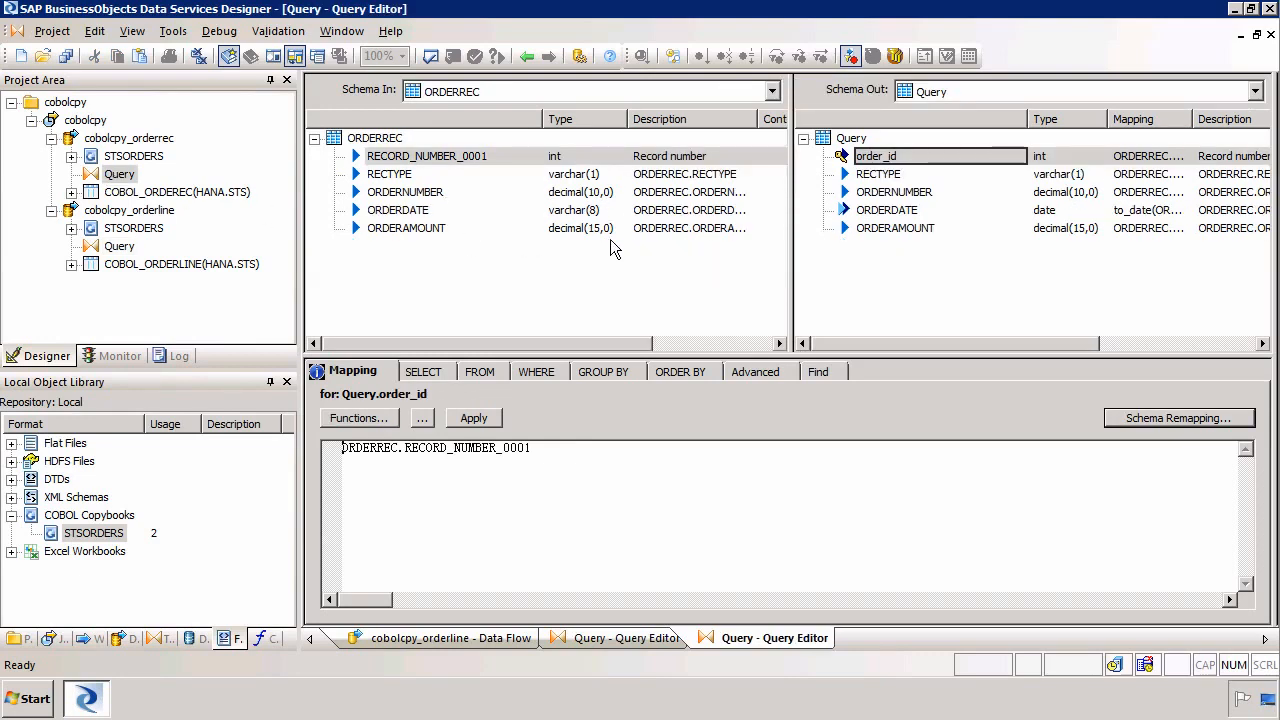
click(890, 211)
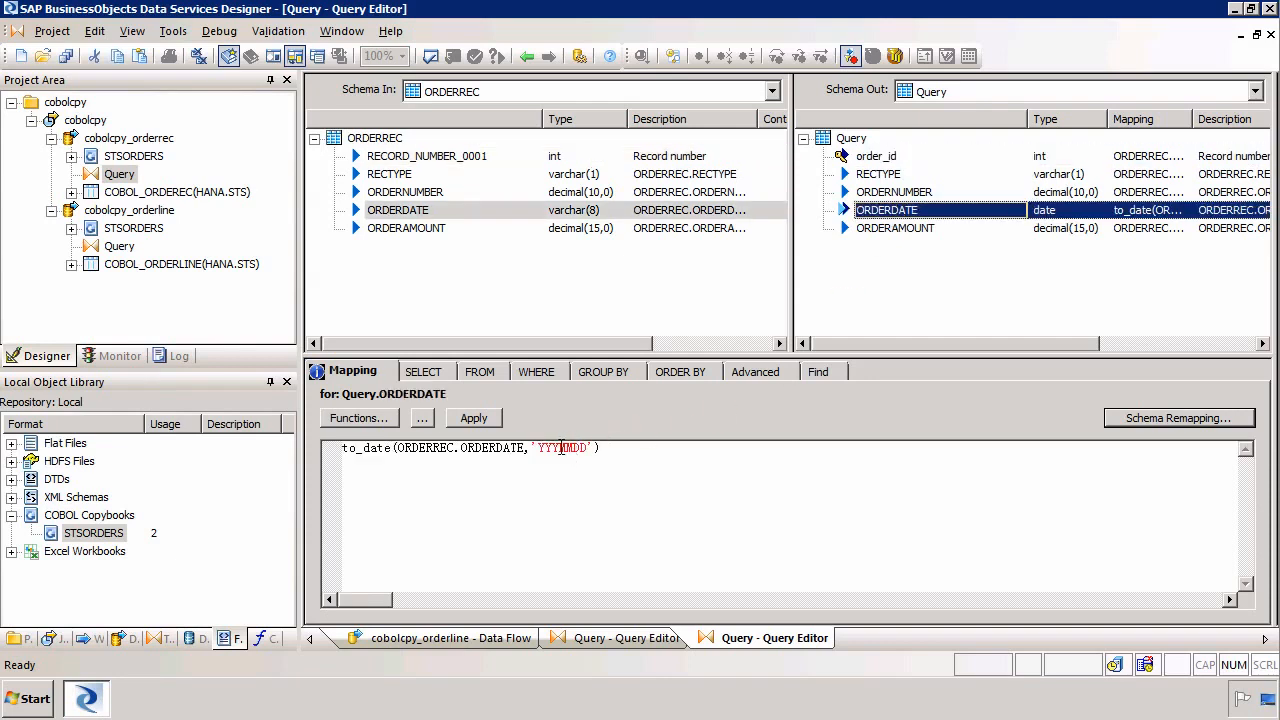
click(559, 448)
text(Y)
click(431, 58)
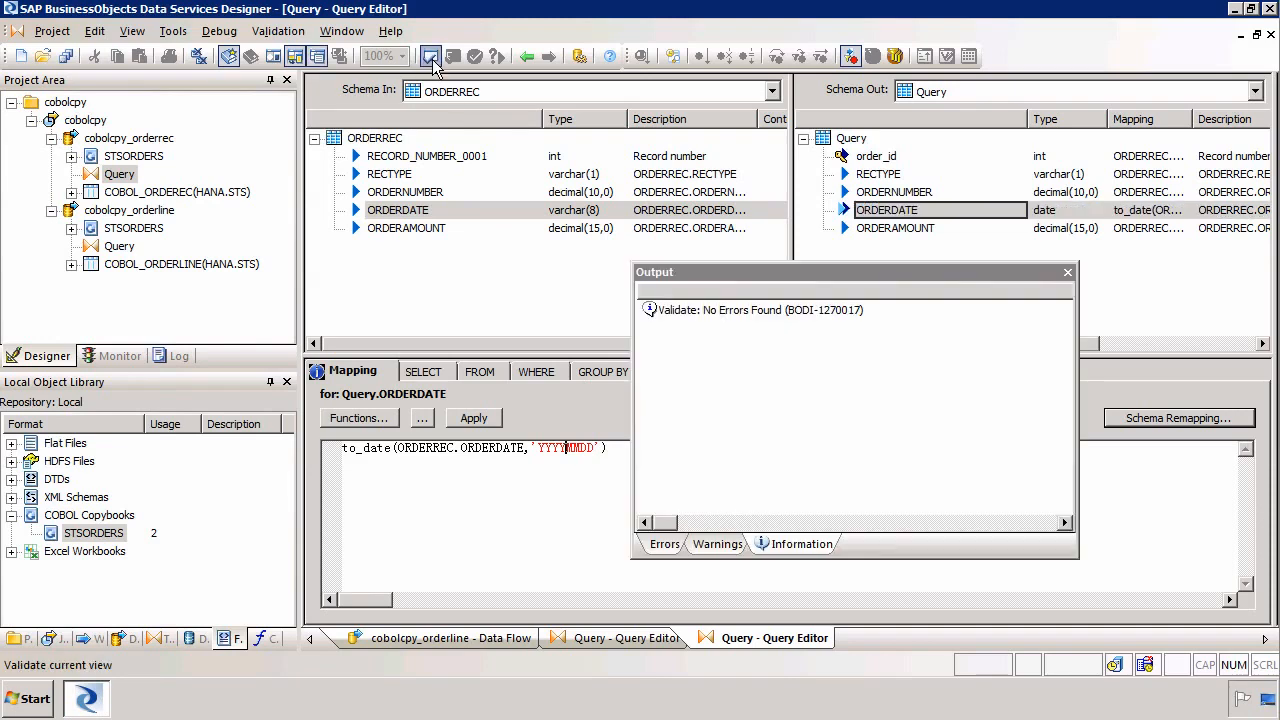
click(1069, 277)
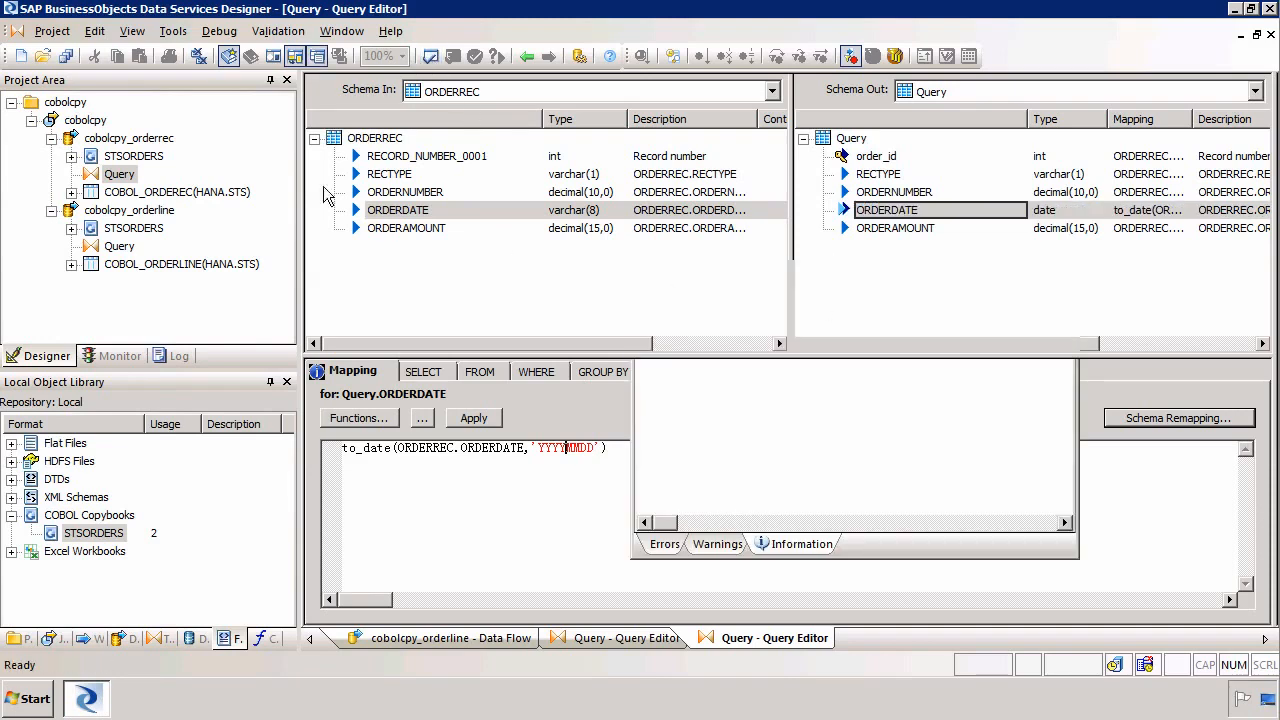
Open the cobolcpy job and validate all objects in it
double_click(80, 120)
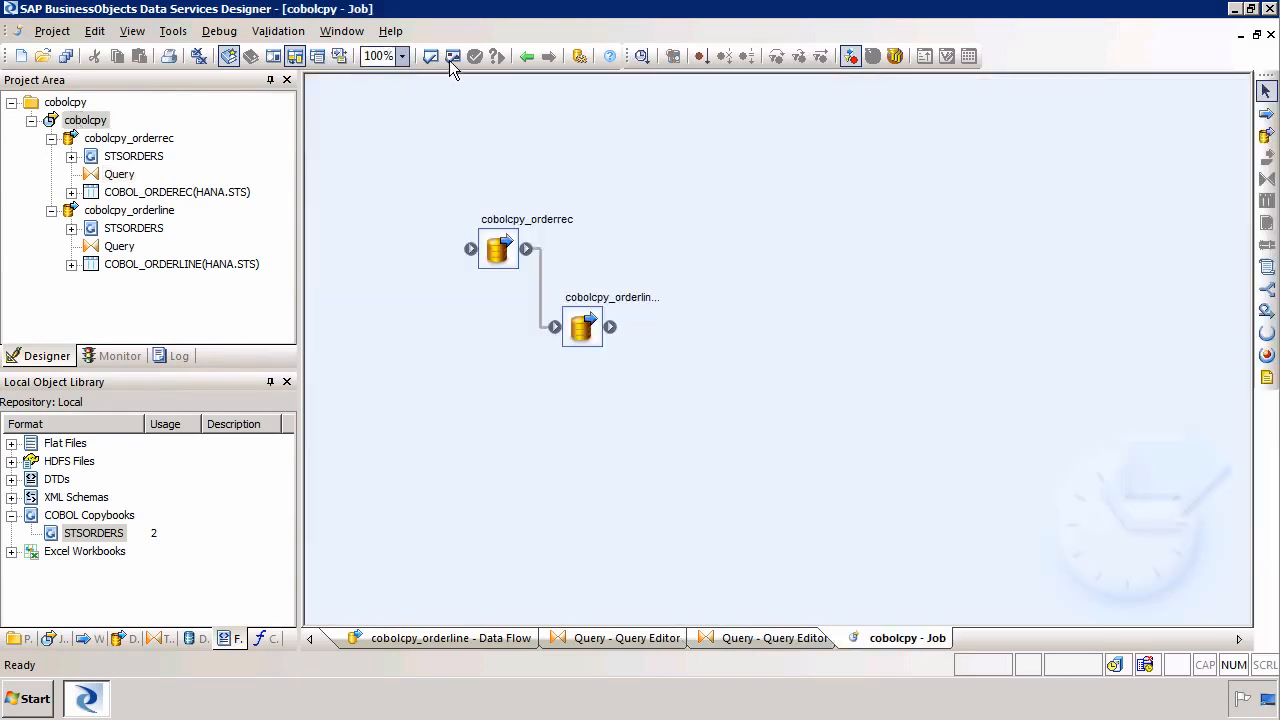
click(453, 58)
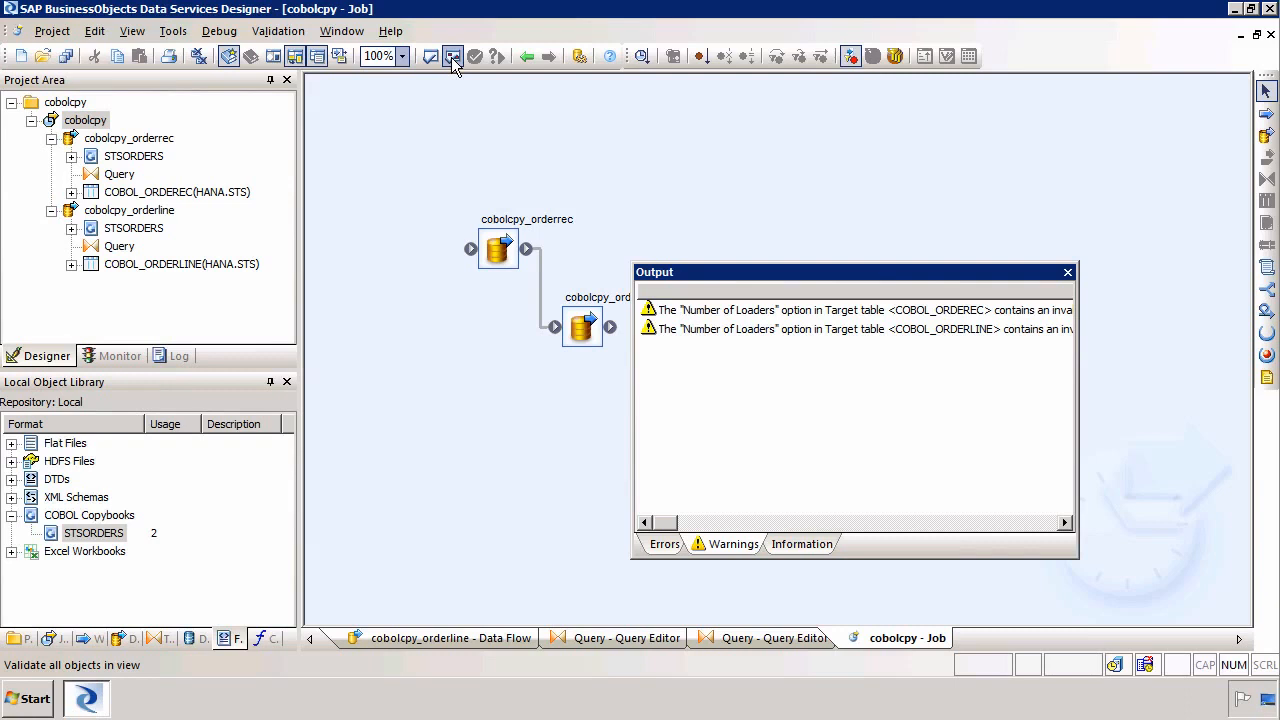
Scroll through the validation warnings in the output window to read them, then close it
click(913, 523)
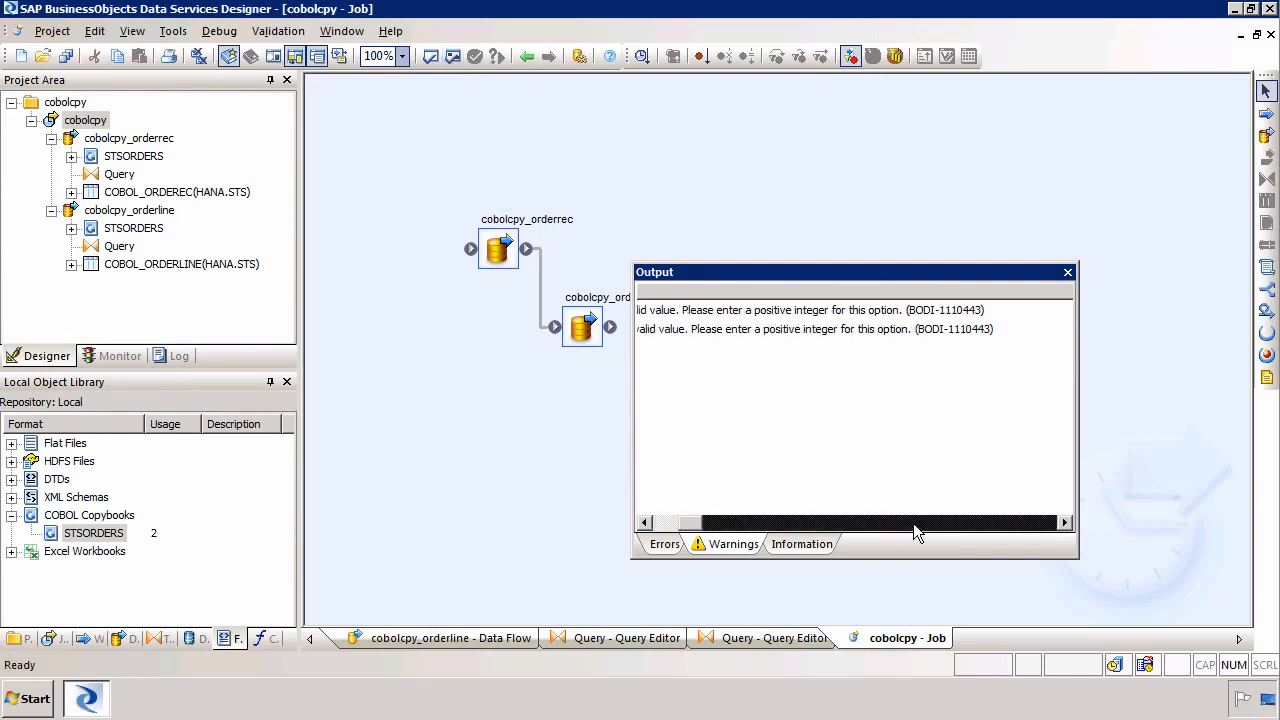
click(645, 523)
click(645, 523)
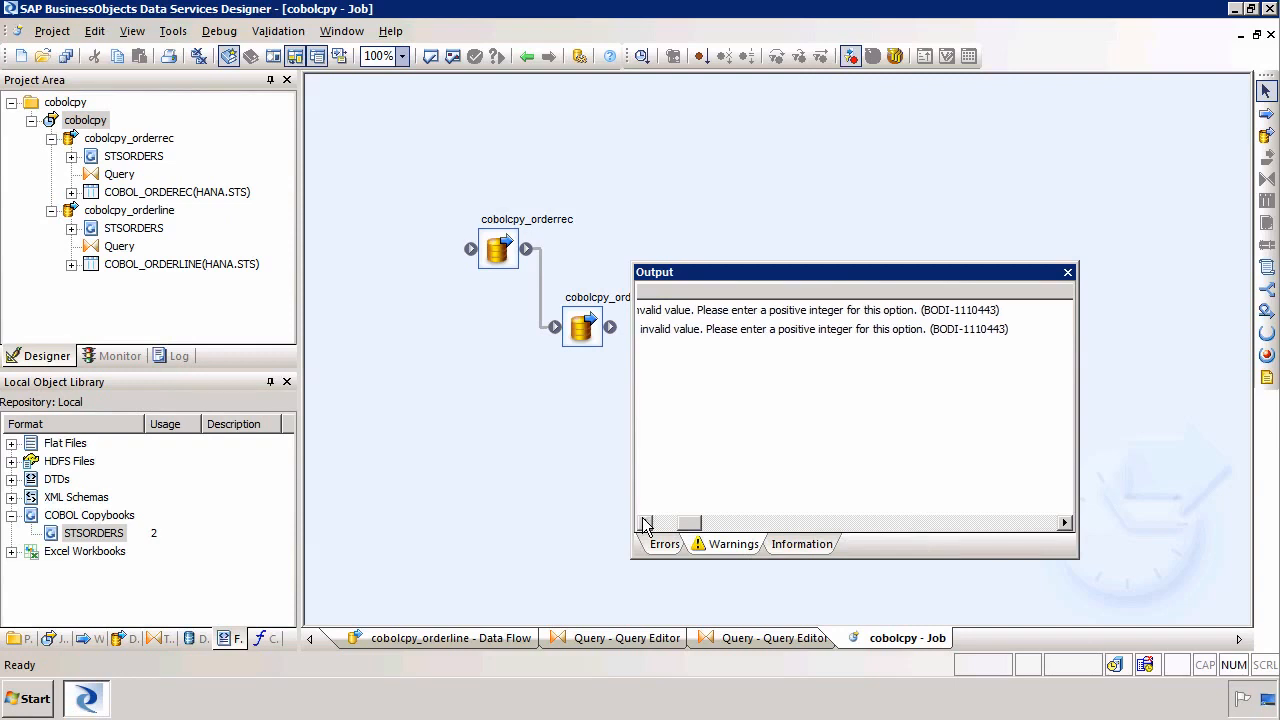
click(645, 523)
click(645, 523)
click(645, 523)
click(645, 523)
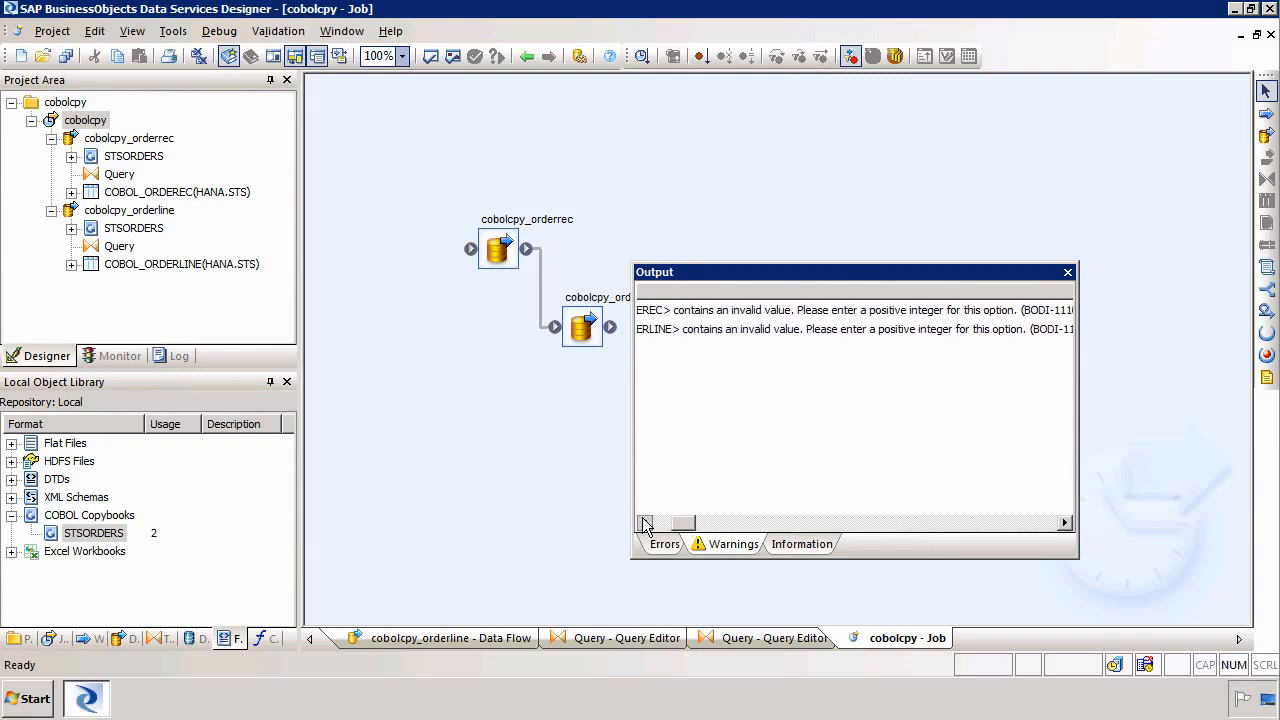
click(645, 523)
click(645, 523)
click(645, 523)
click(645, 523)
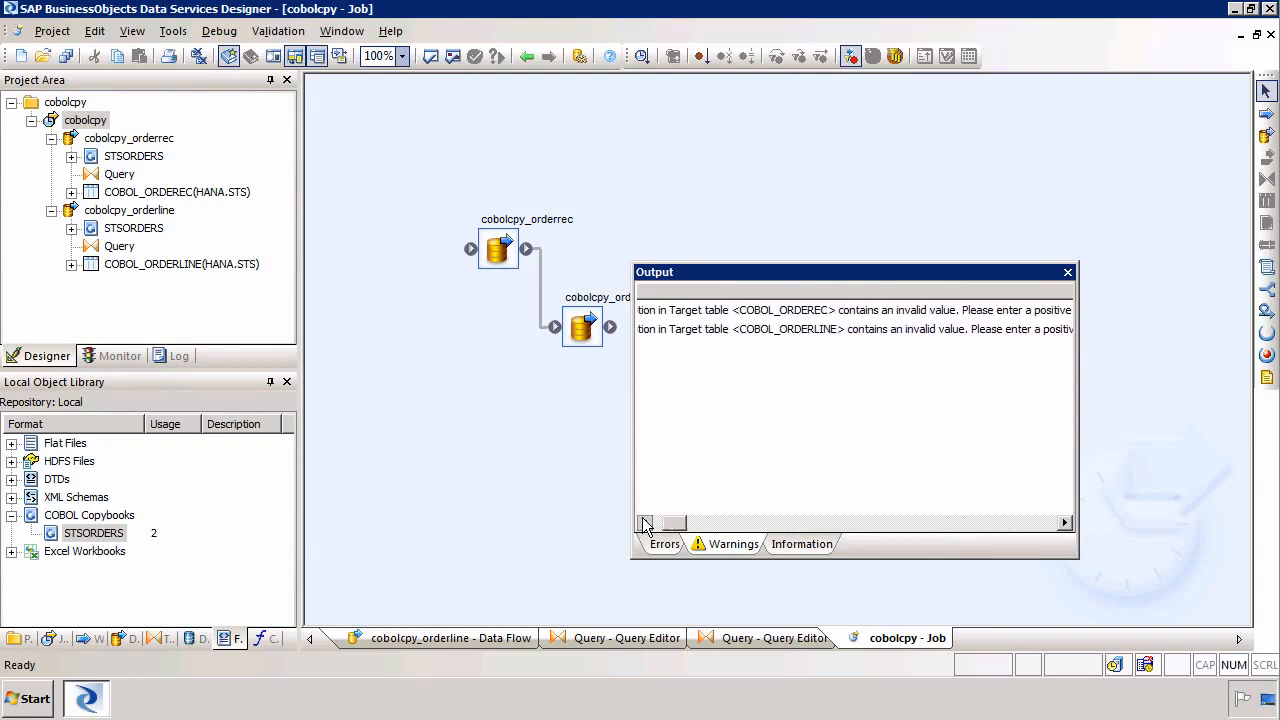
click(645, 523)
click(645, 523)
click(645, 523)
click(645, 523)
click(645, 523)
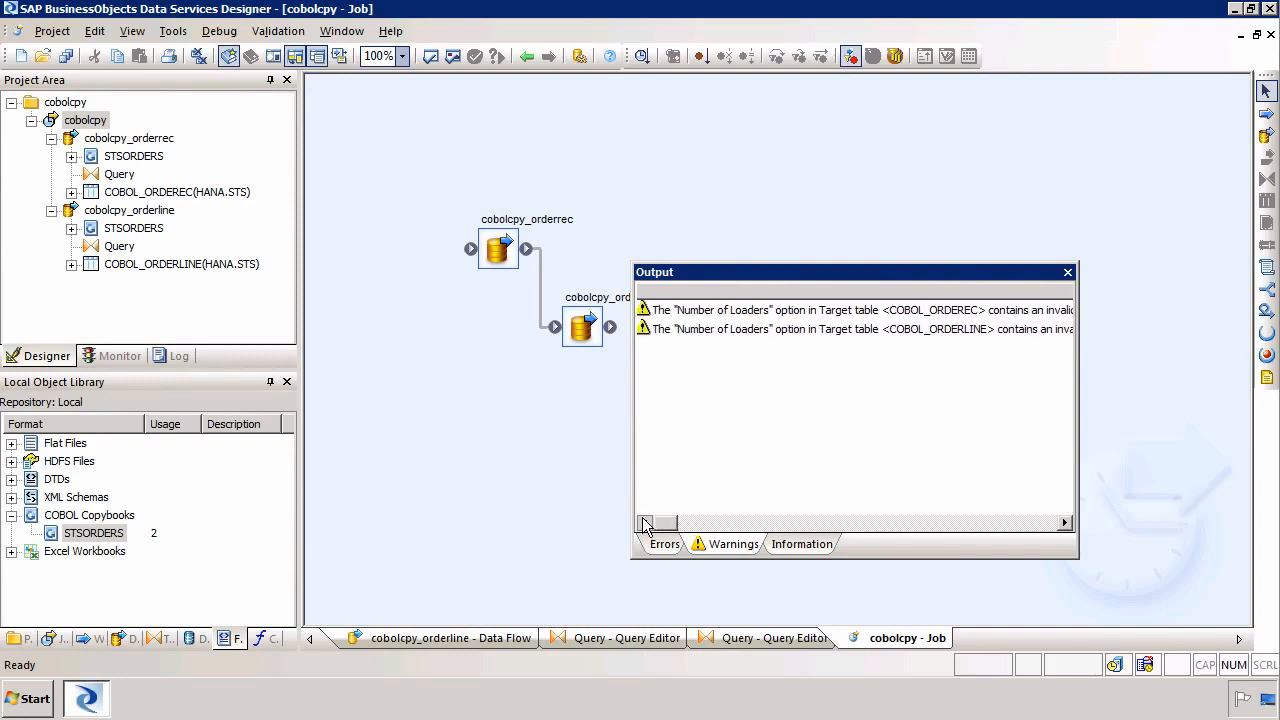
click(645, 523)
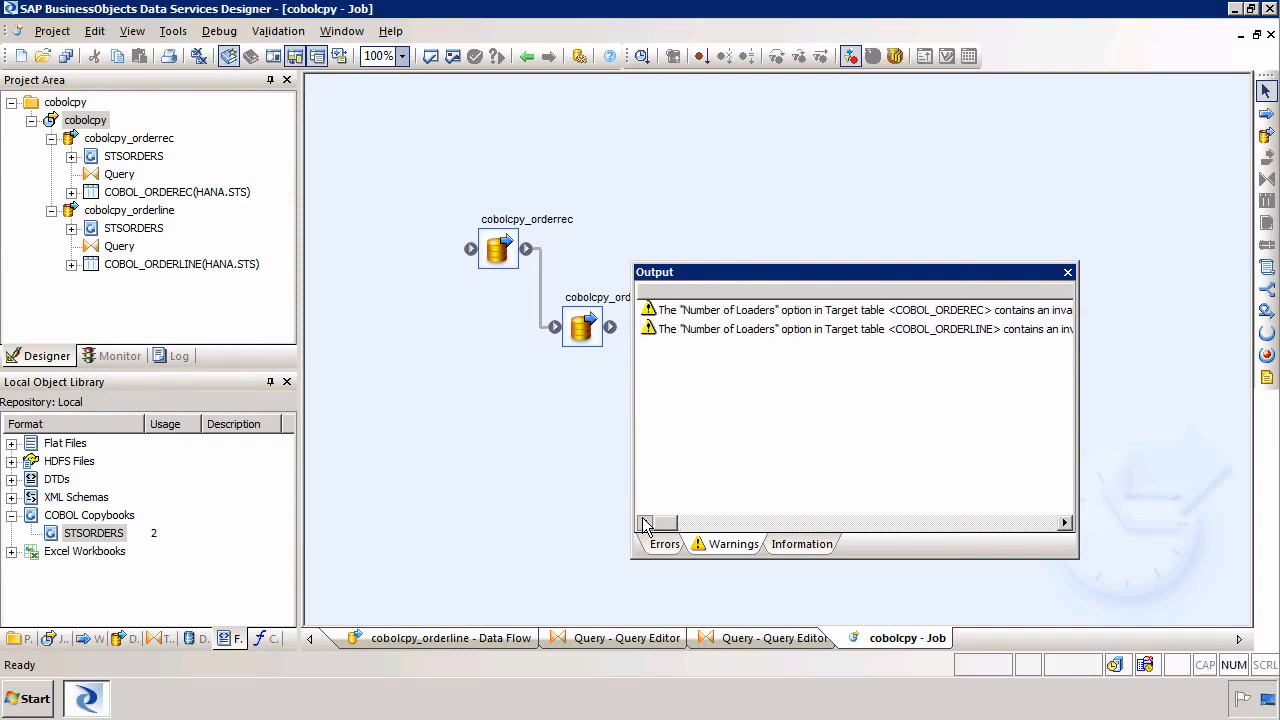
click(1067, 272)
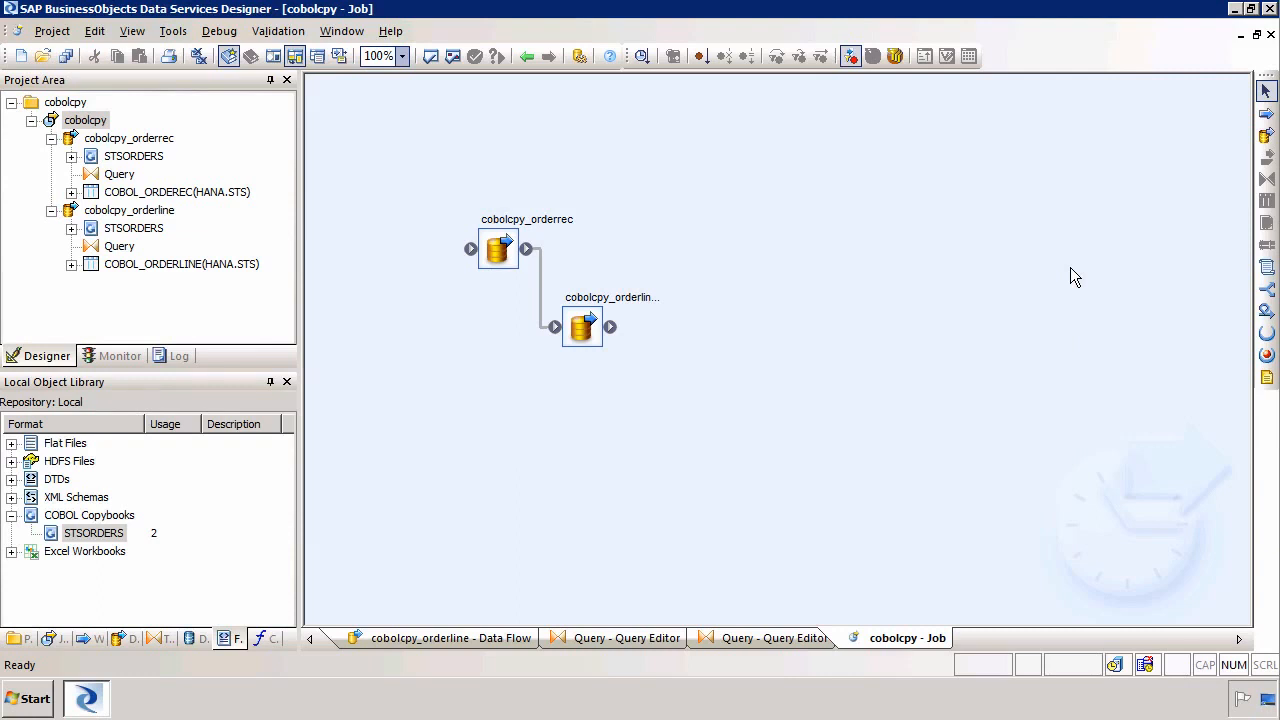
Execute the cobolcpy job, saving all changed data flows, with default execution properties, and review the job log
right_click(106, 126)
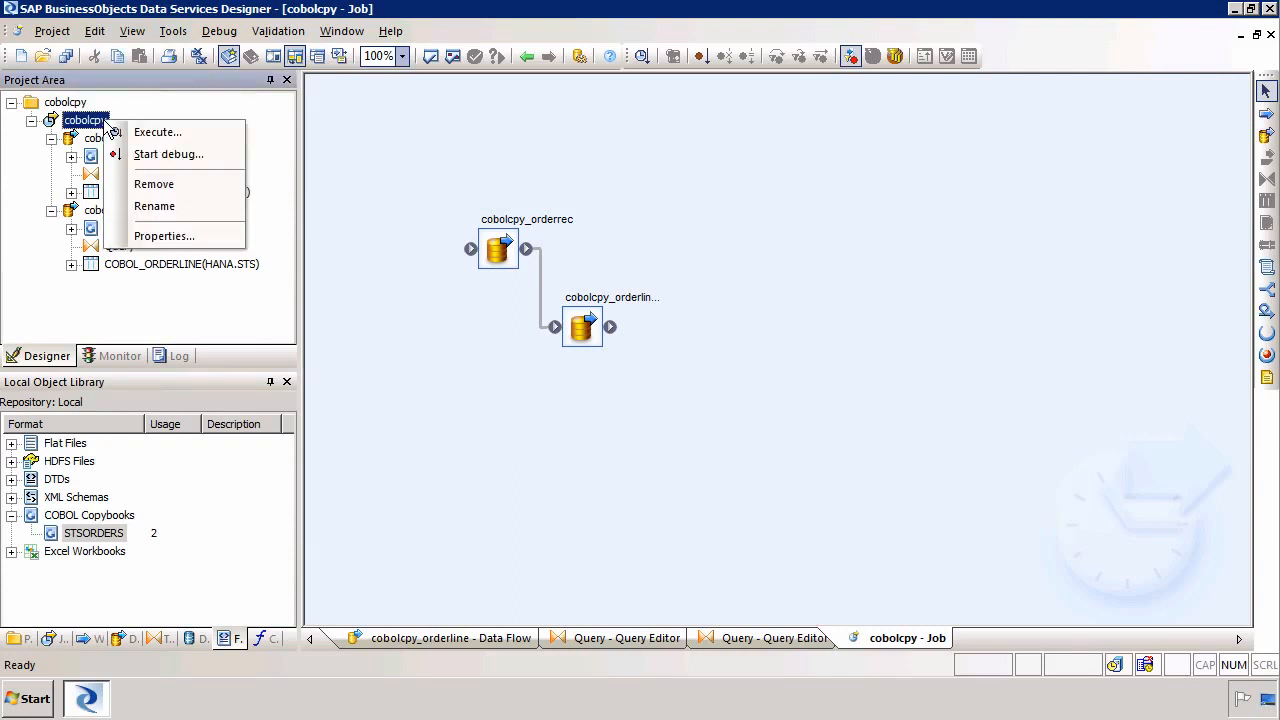
click(168, 135)
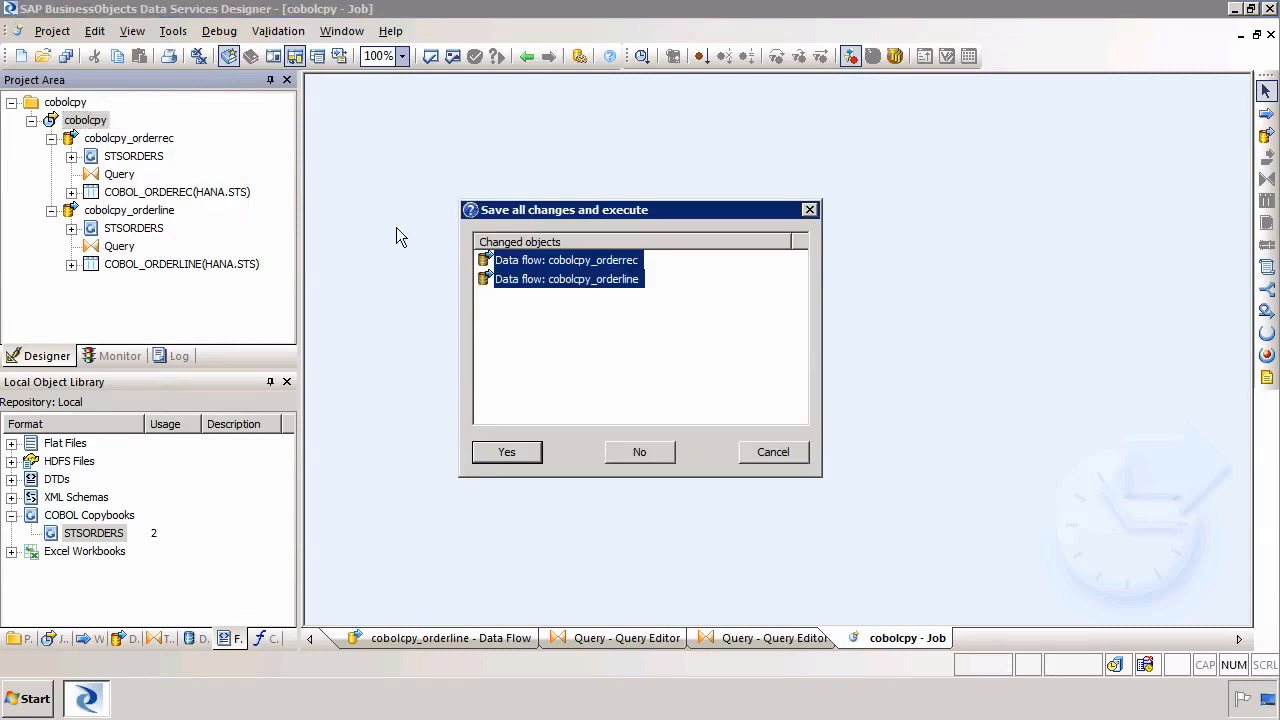
click(526, 453)
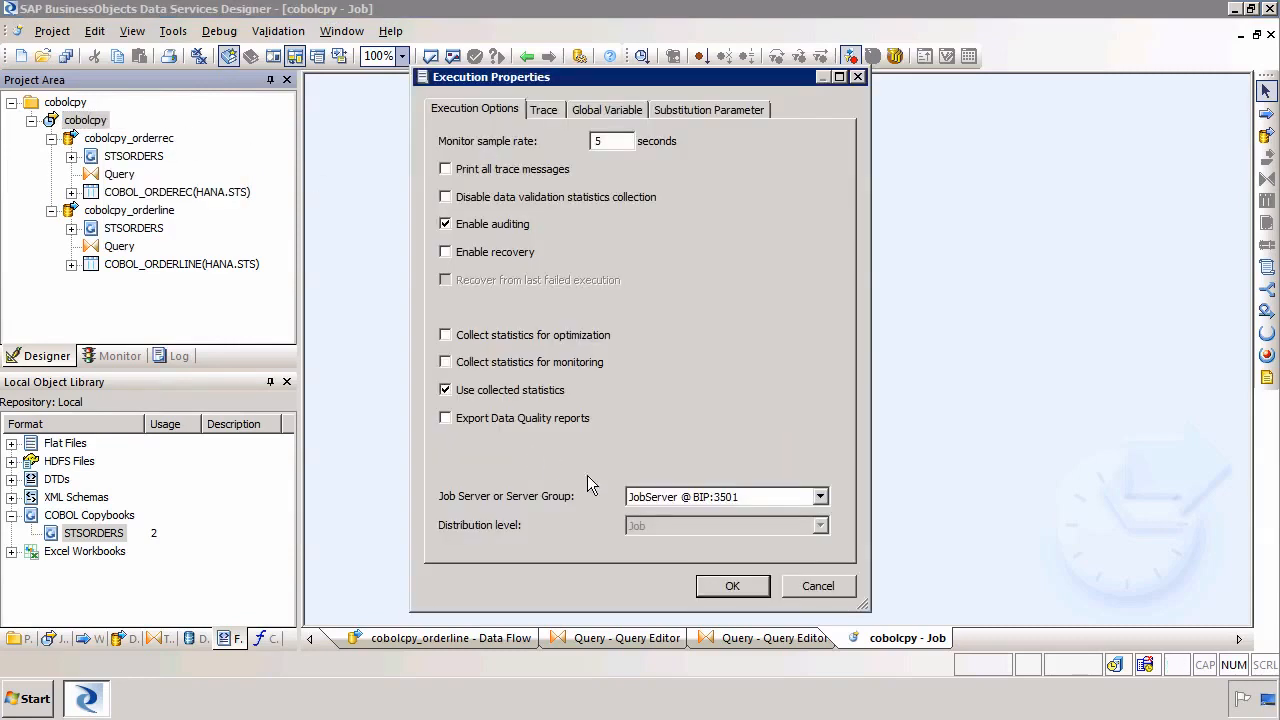
click(729, 586)
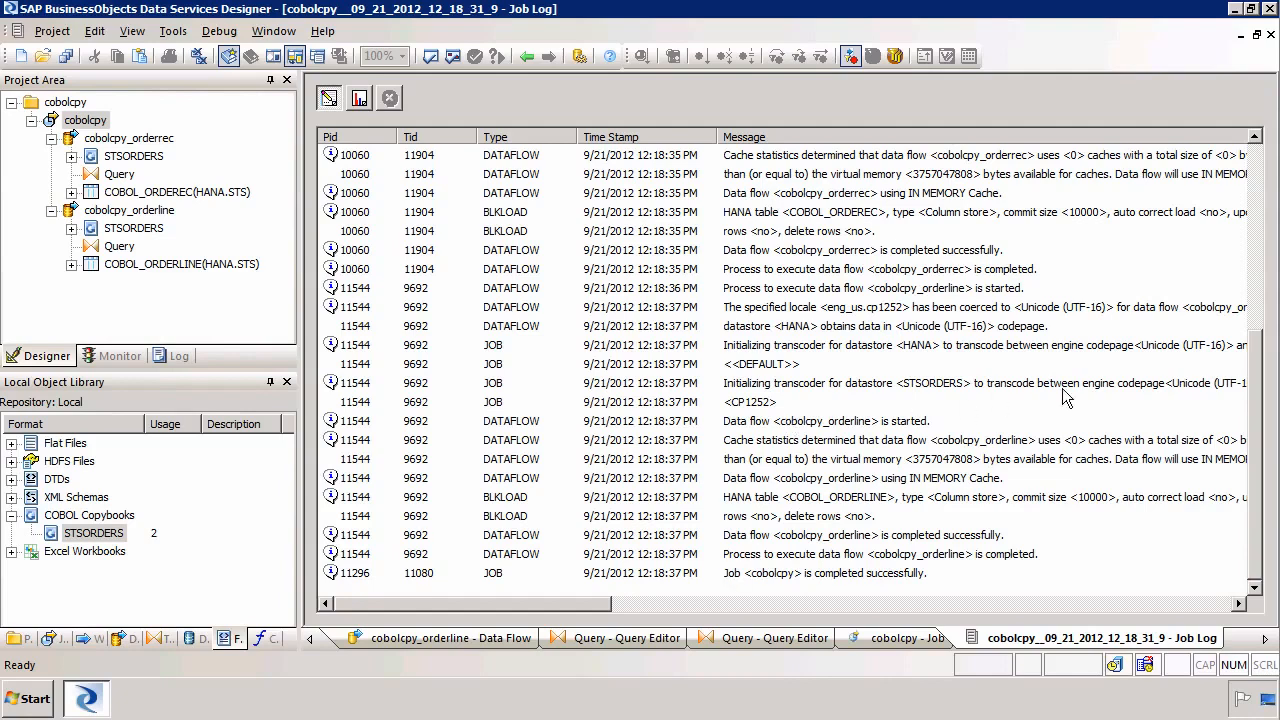
click(1255, 316)
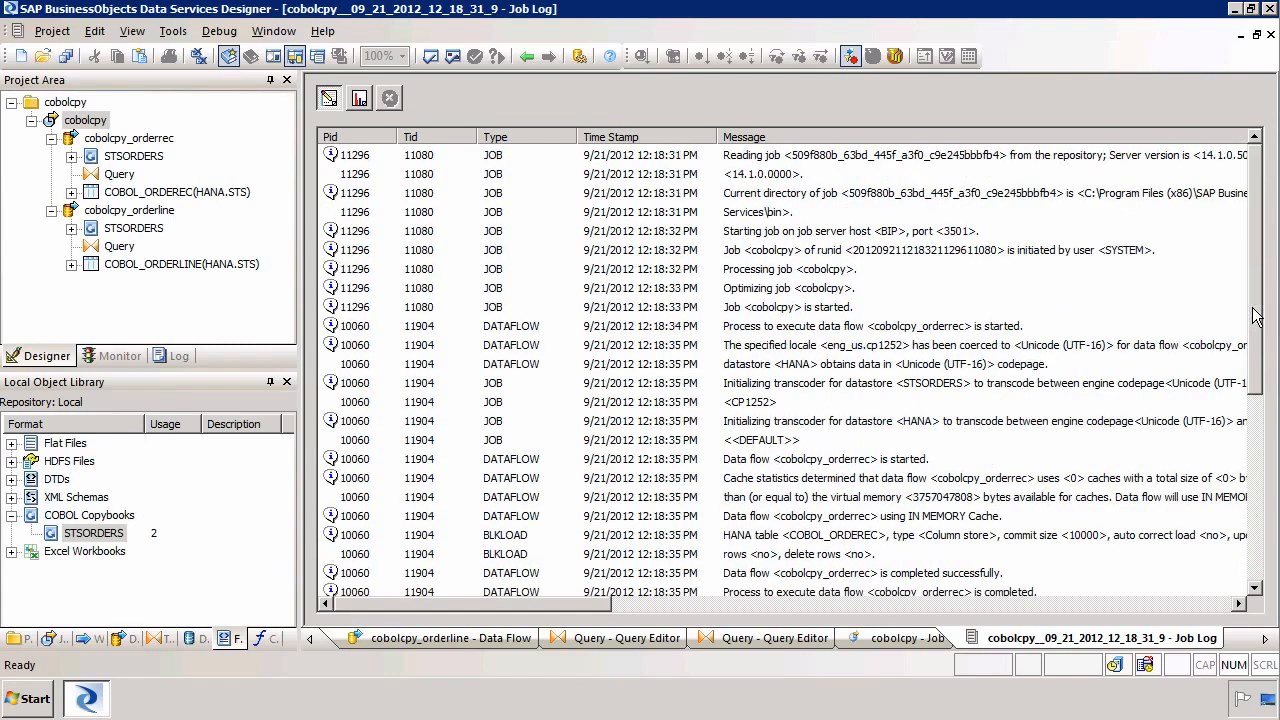
click(784, 290)
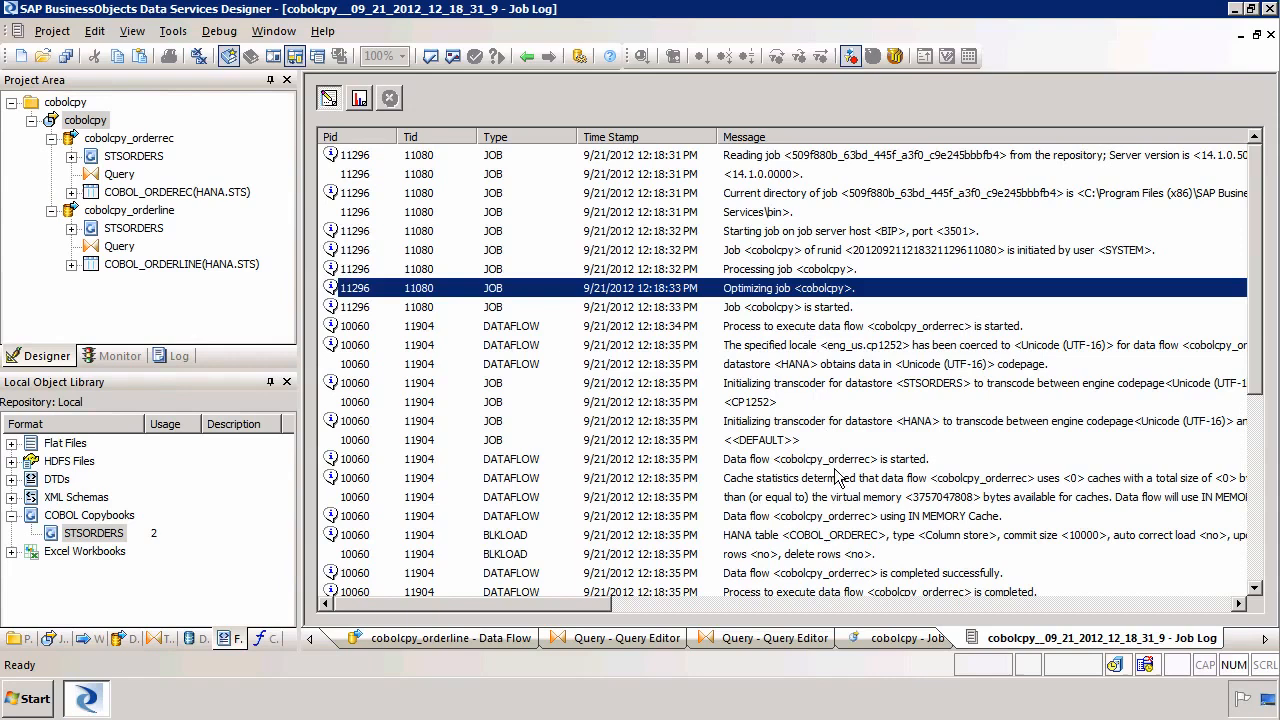
Scroll through the job log and read the messages for both data flows and the job's completion
click(868, 576)
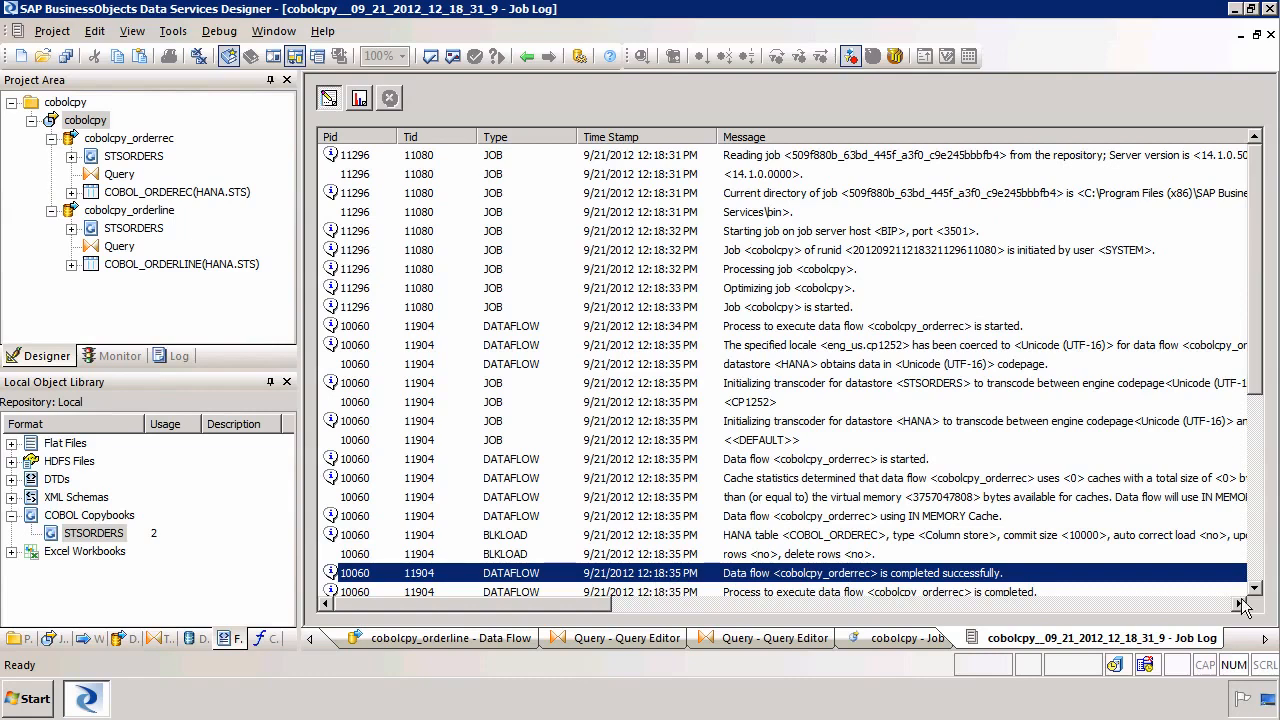
click(1258, 591)
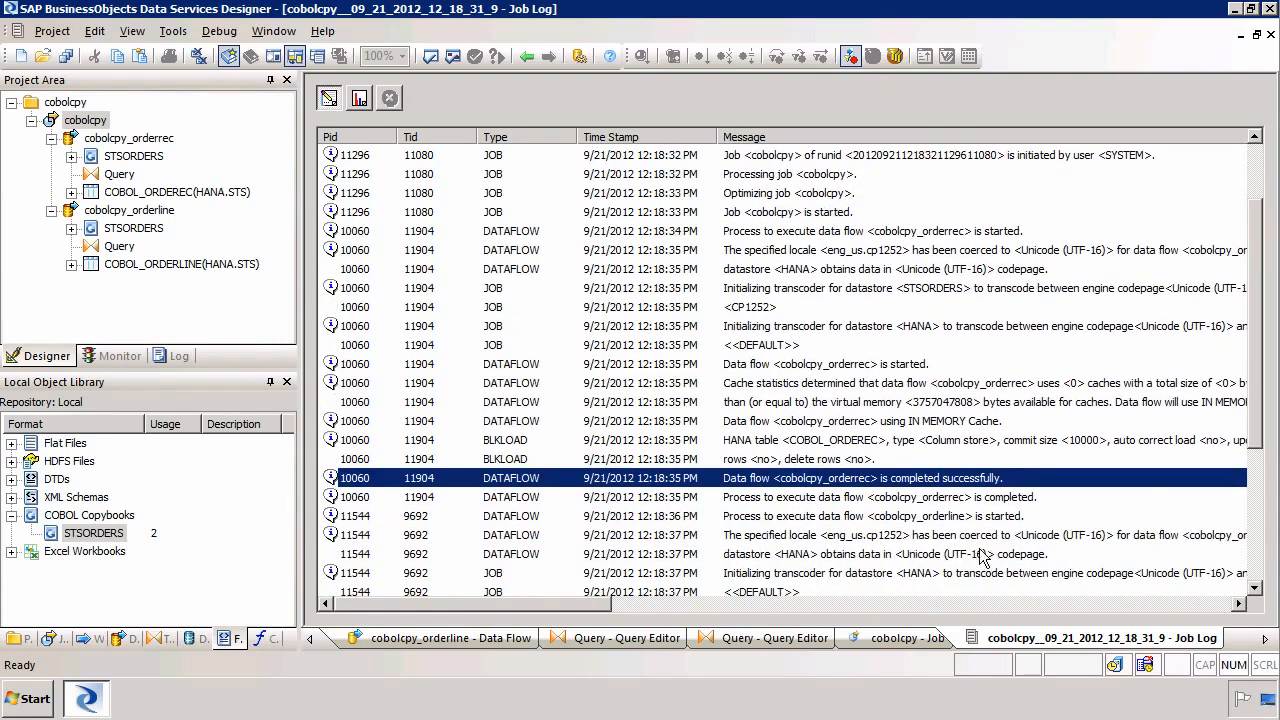
click(872, 500)
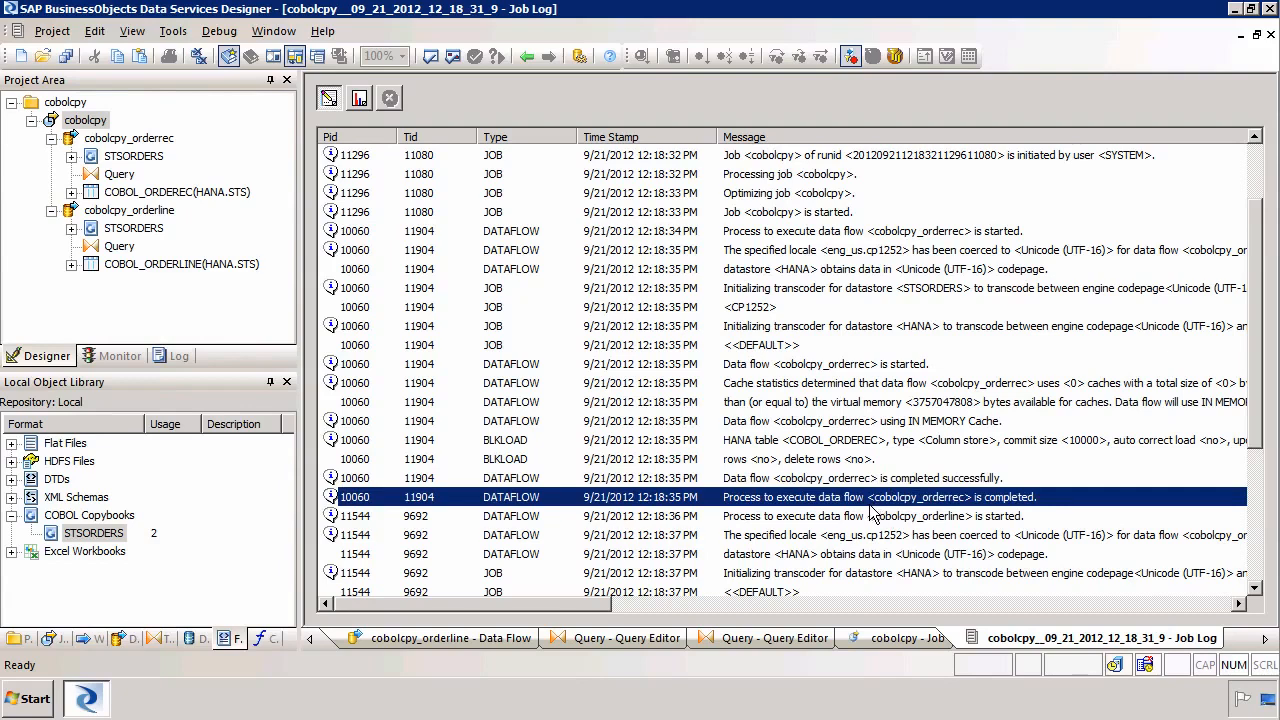
click(877, 518)
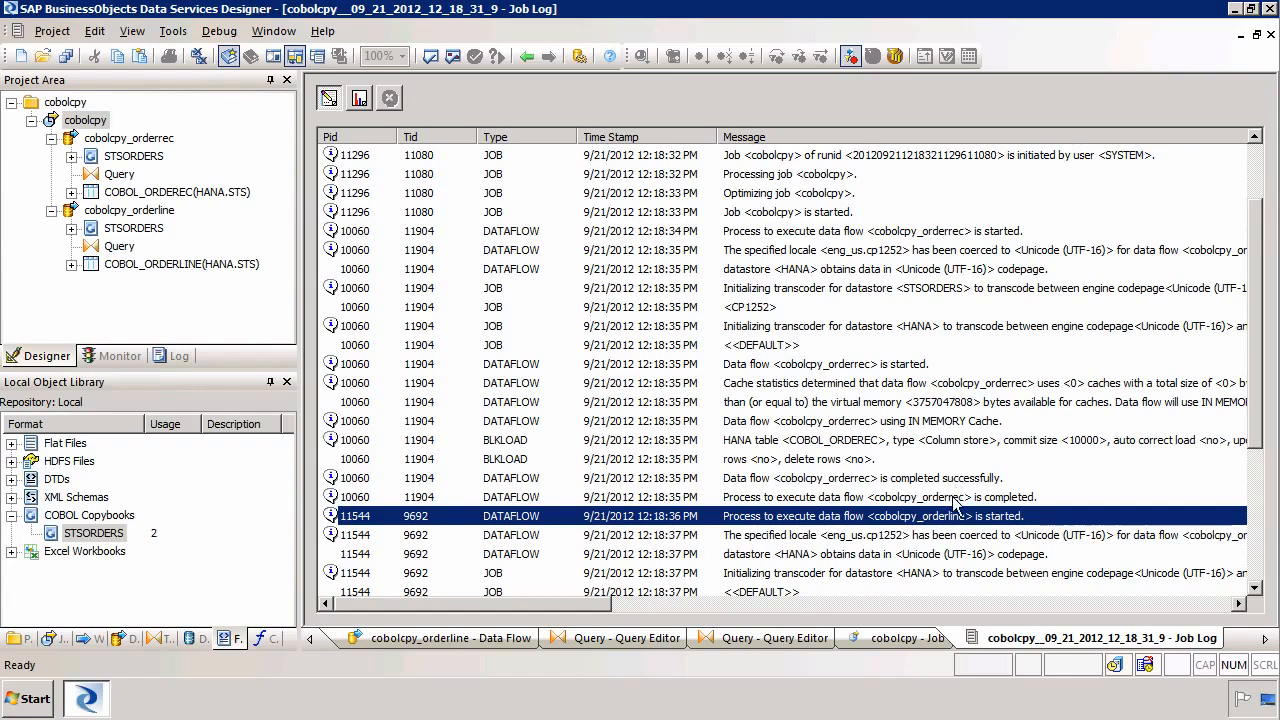
click(957, 502)
click(953, 519)
click(1258, 560)
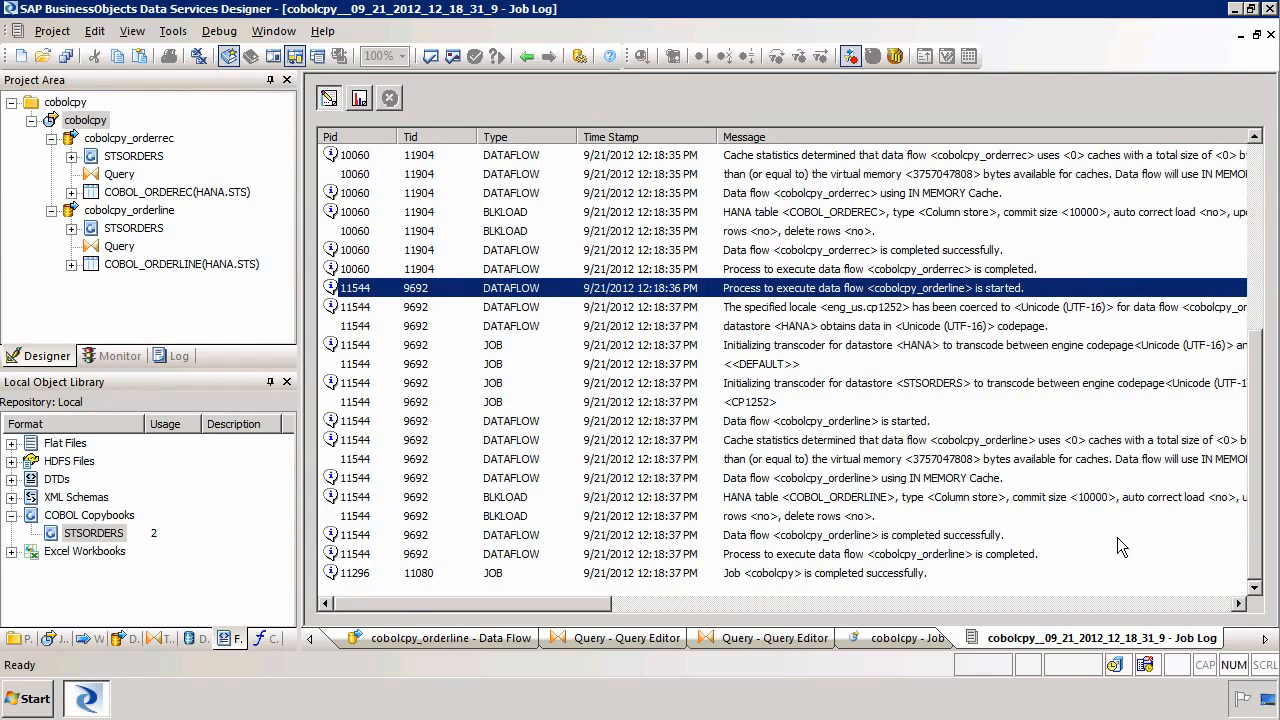
click(869, 576)
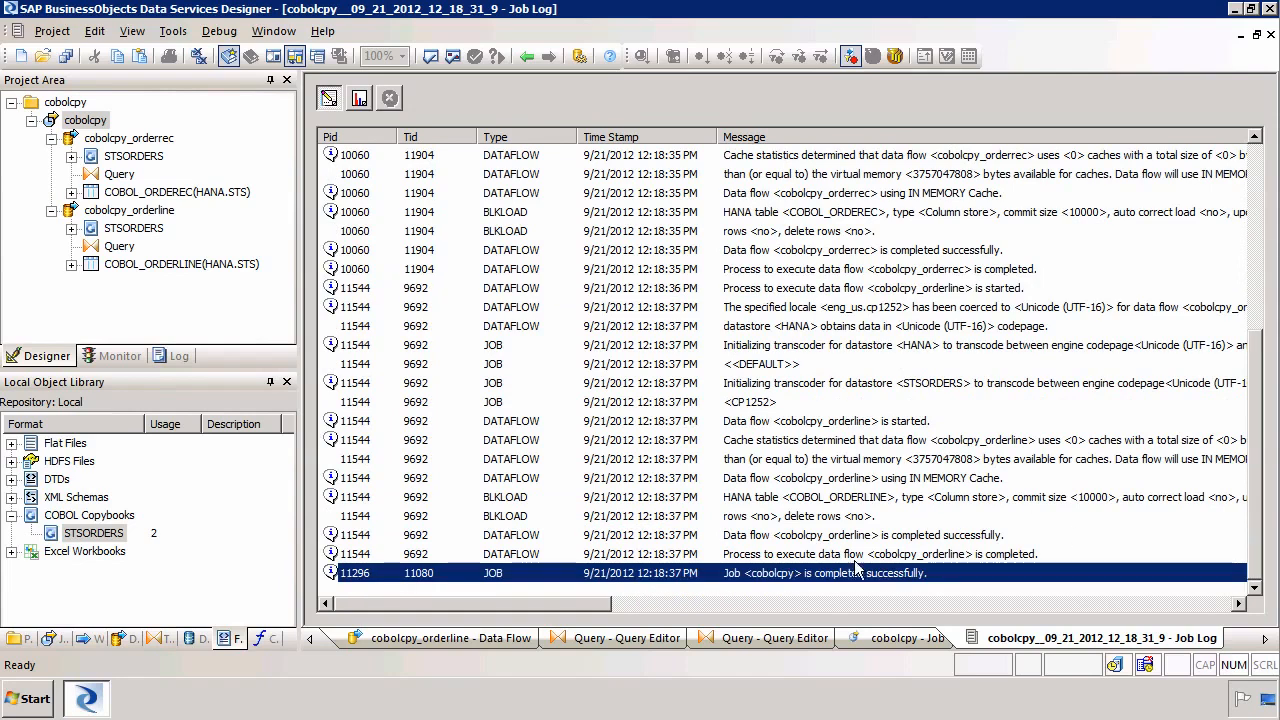
Review the per-object row counts in the job's monitor view, then close all open windows
click(360, 99)
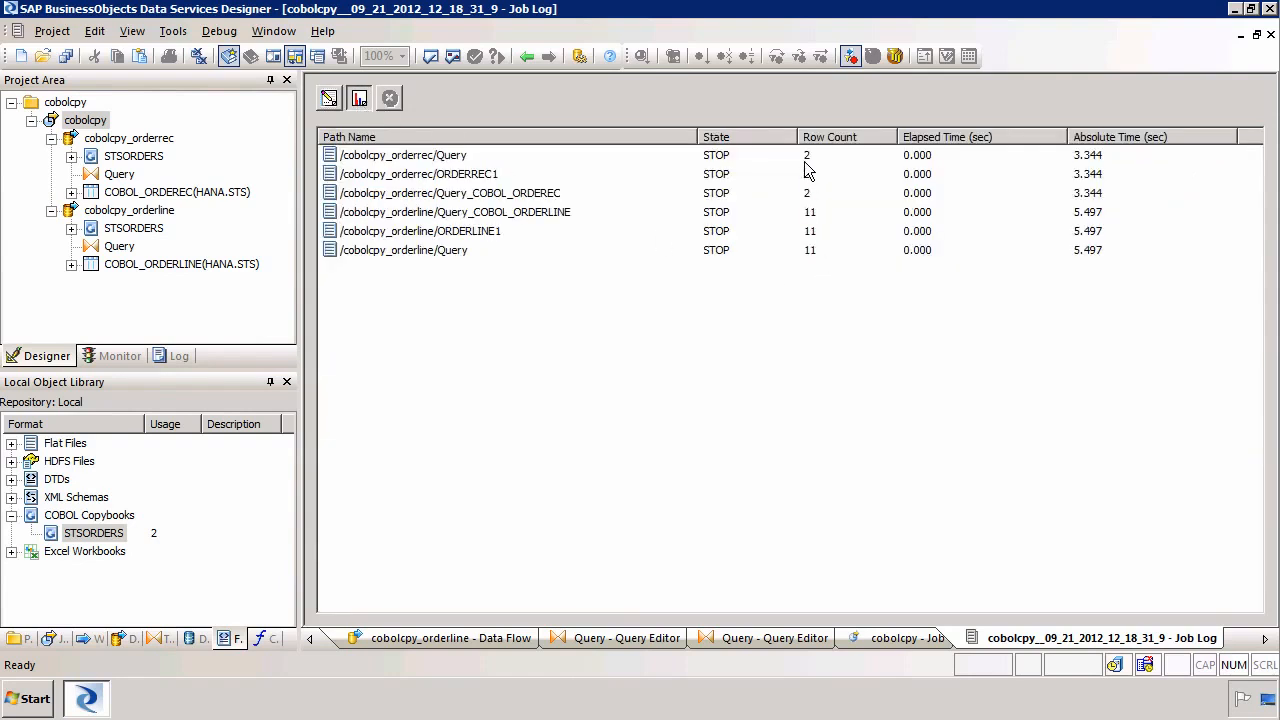
click(536, 196)
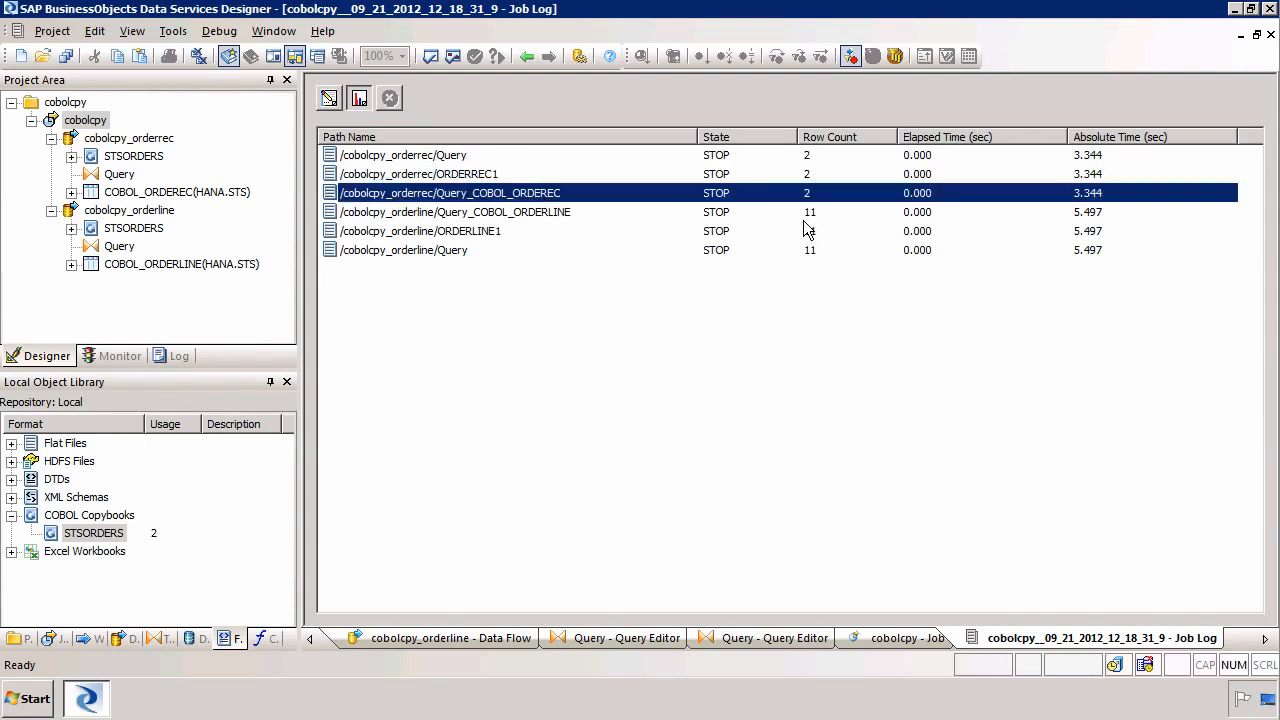
click(548, 212)
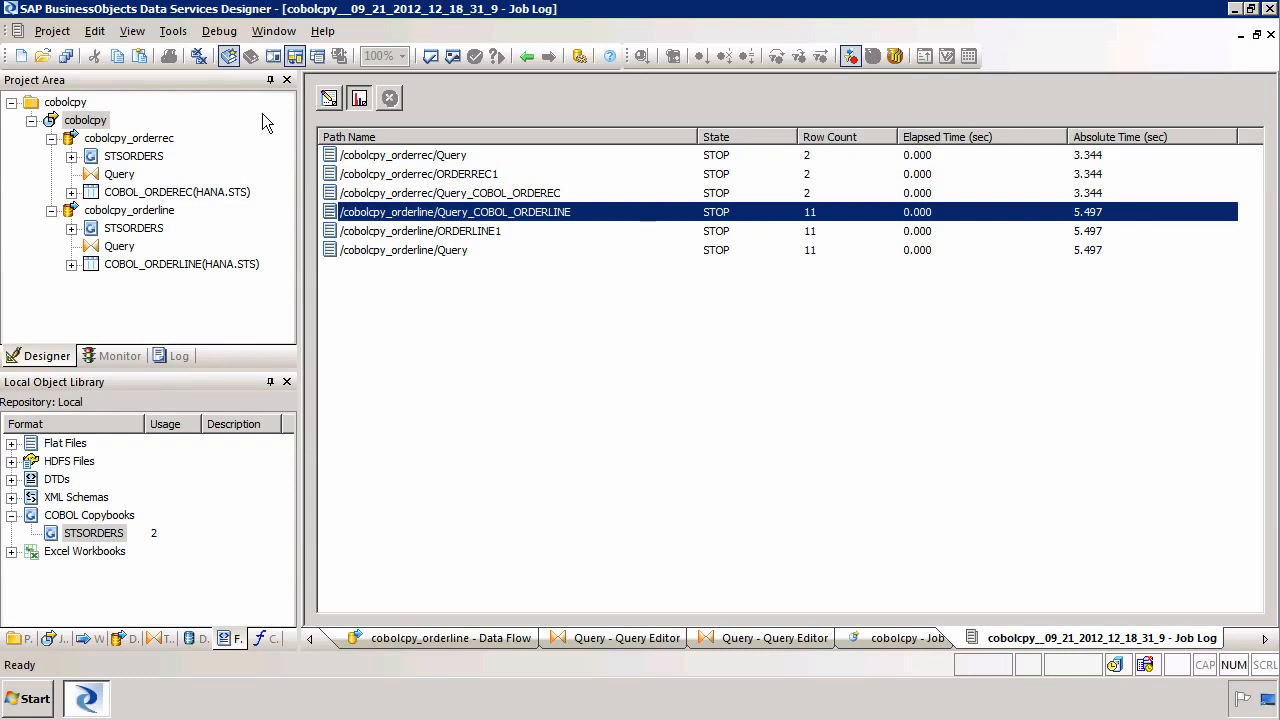
click(198, 56)
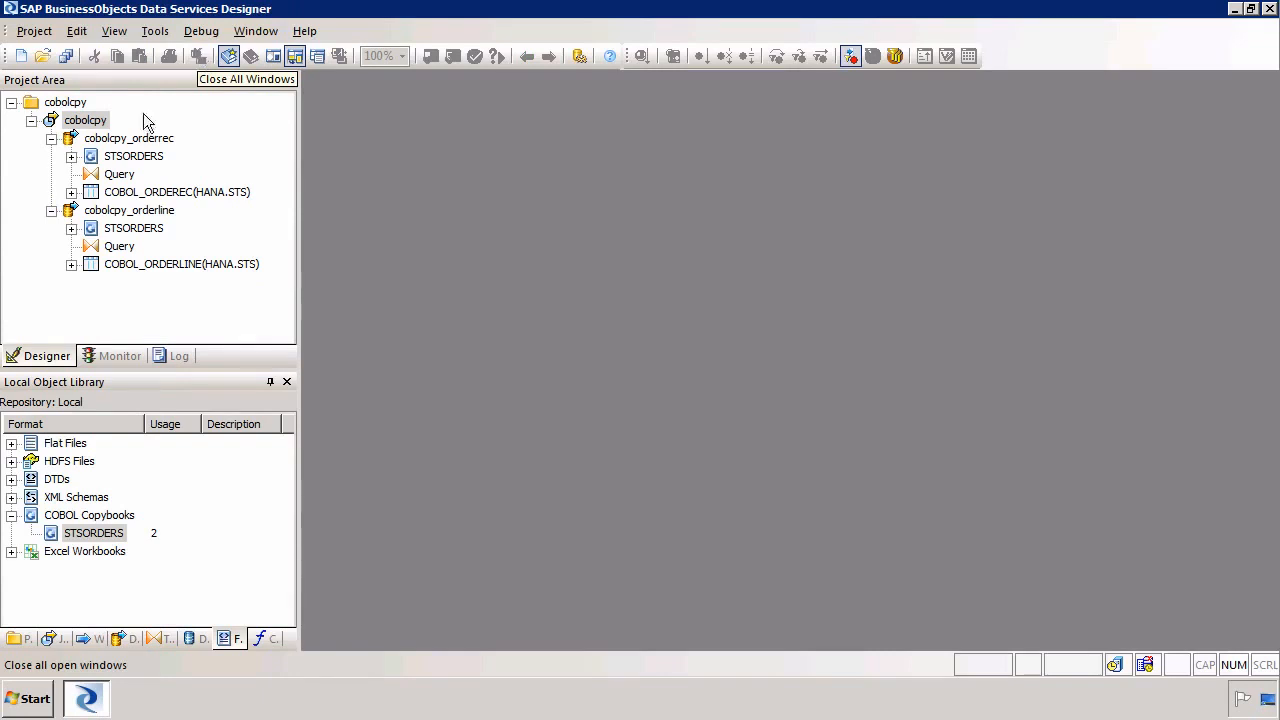
Switch to SAP HANA Studio and expand the tables of the STS schema in the catalog
click(30, 699)
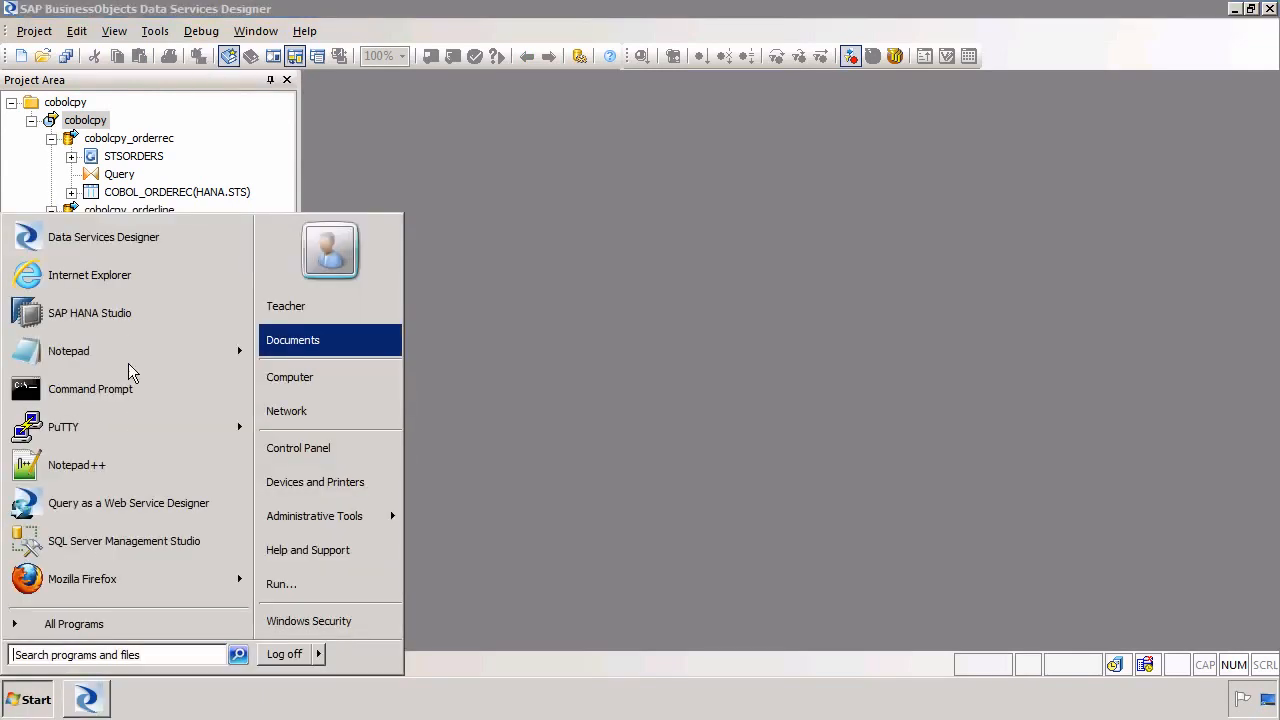
click(123, 314)
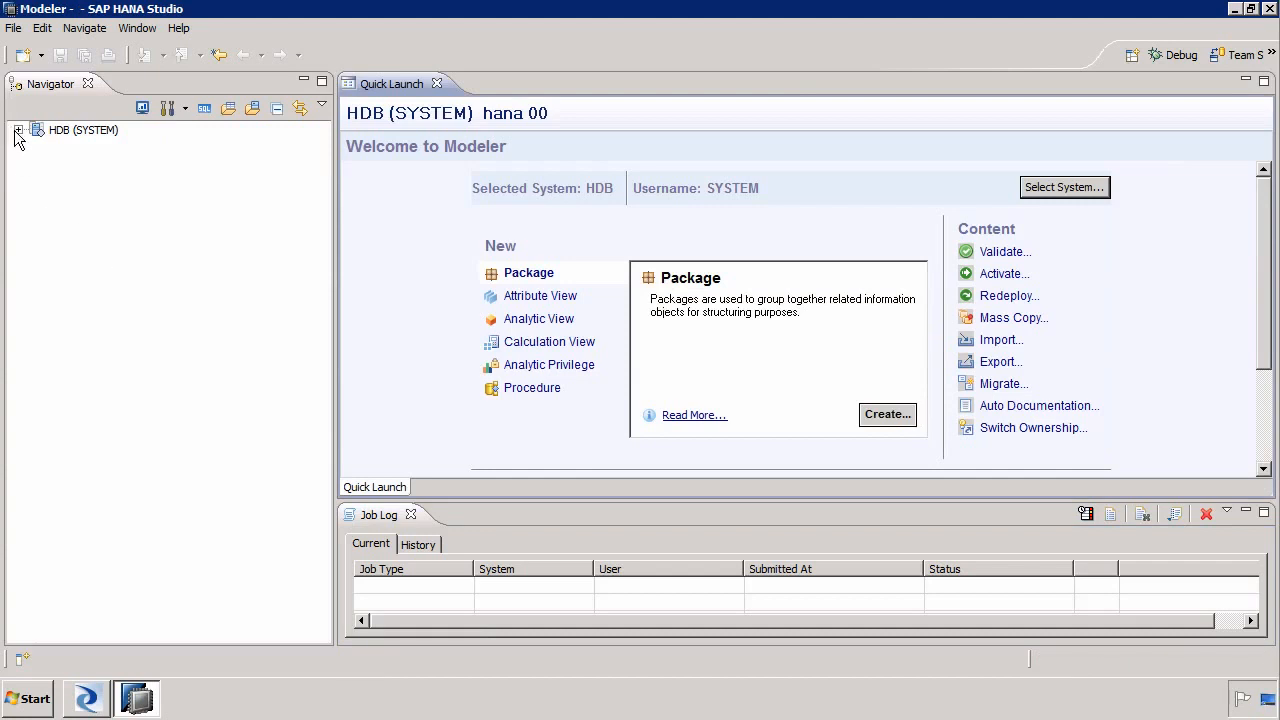
click(17, 131)
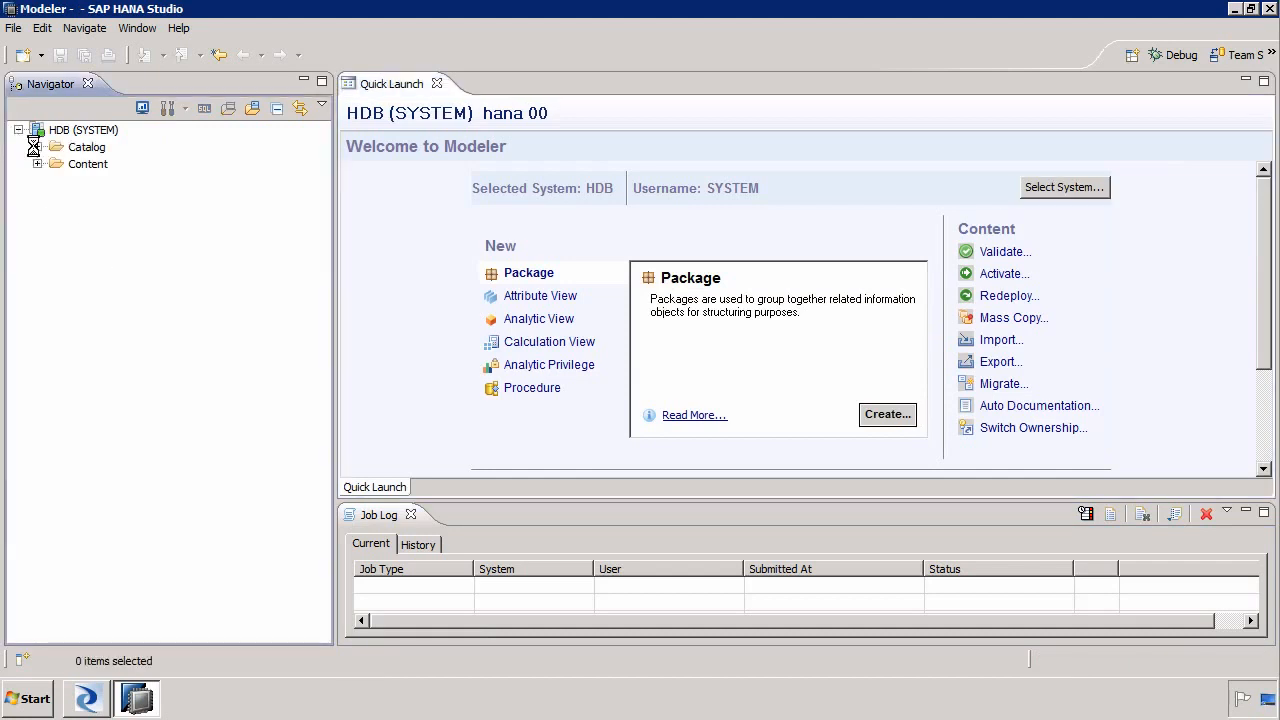
click(36, 147)
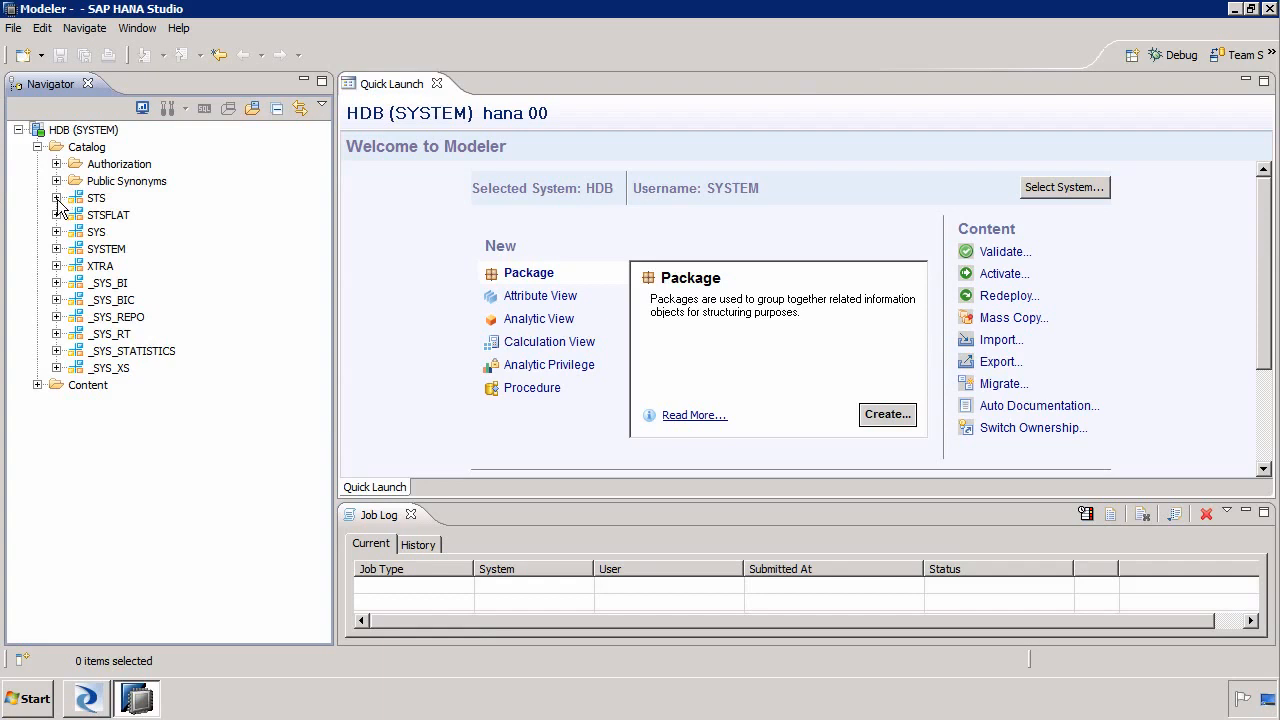
click(56, 198)
click(75, 249)
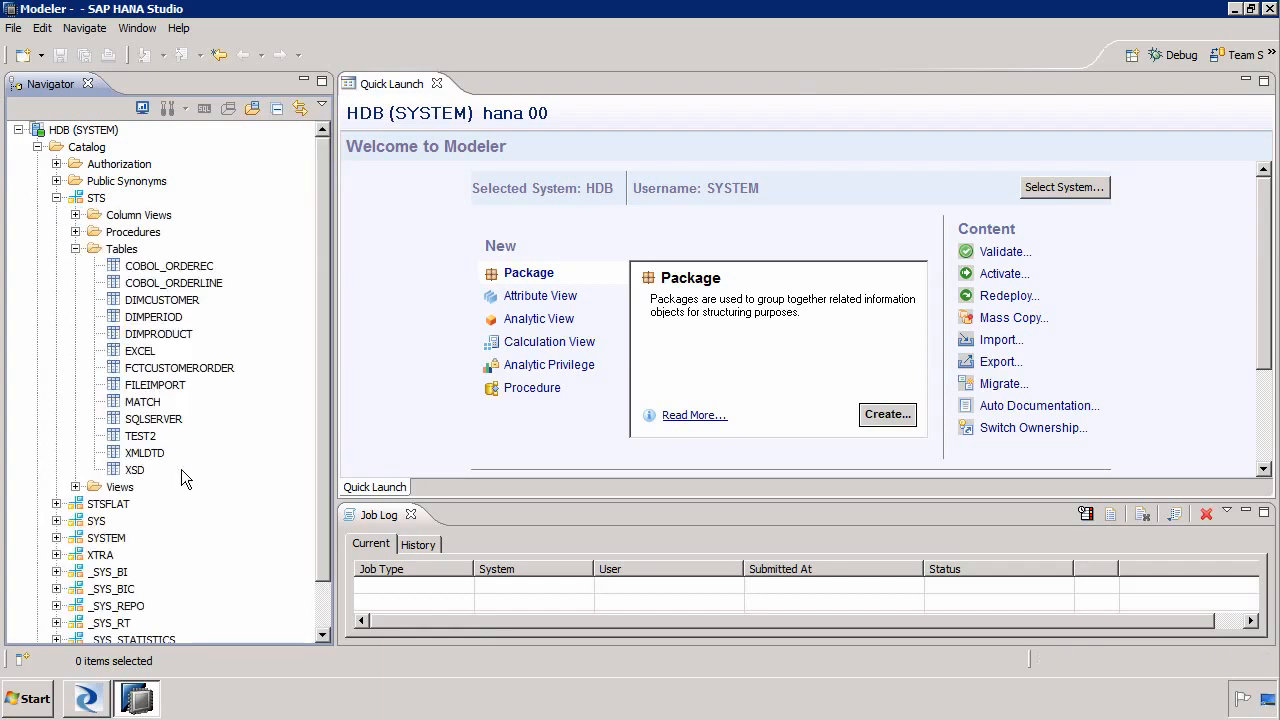
Open a data preview of the COBOL_ORDEREC table and close it after checking the rows
click(166, 267)
right_click(168, 274)
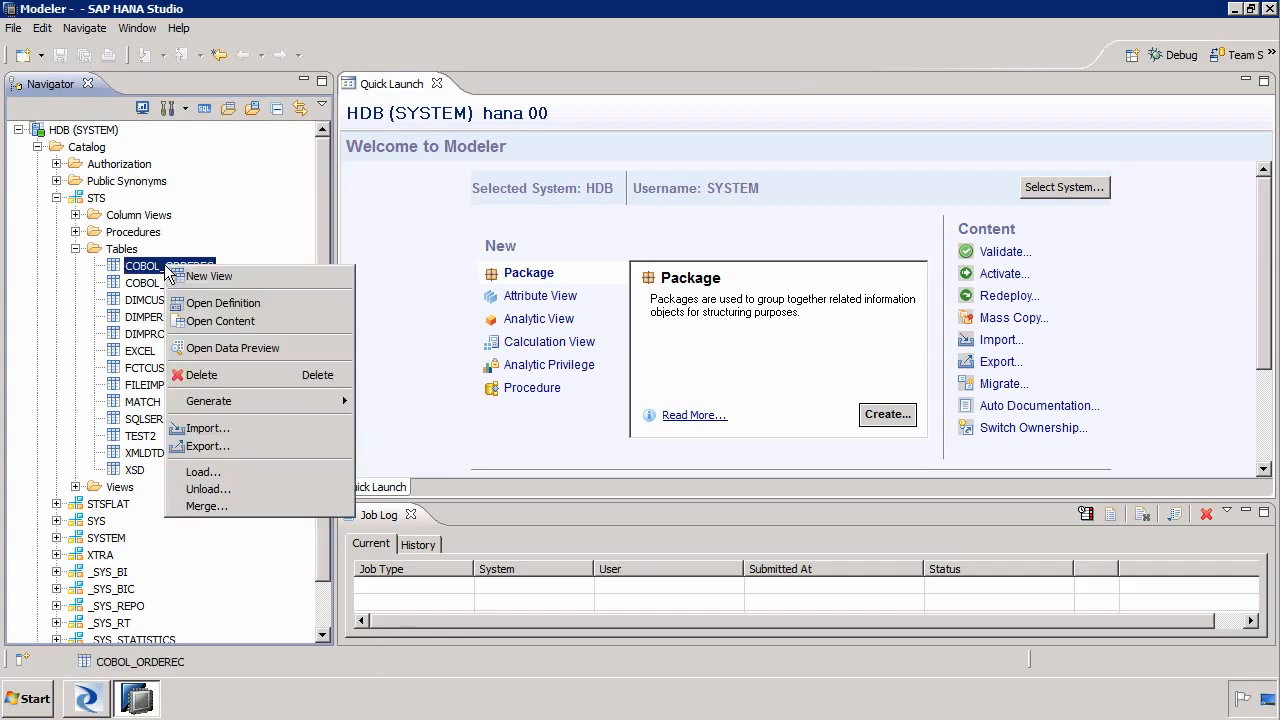
click(230, 349)
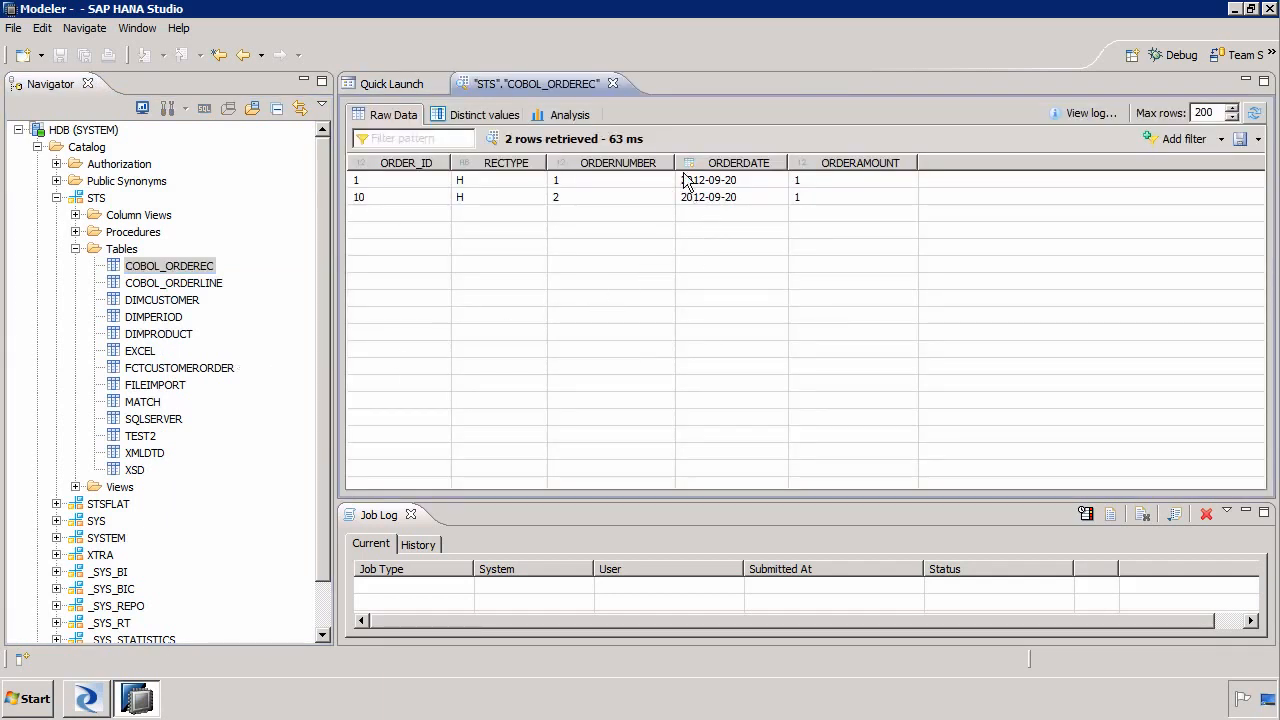
click(613, 84)
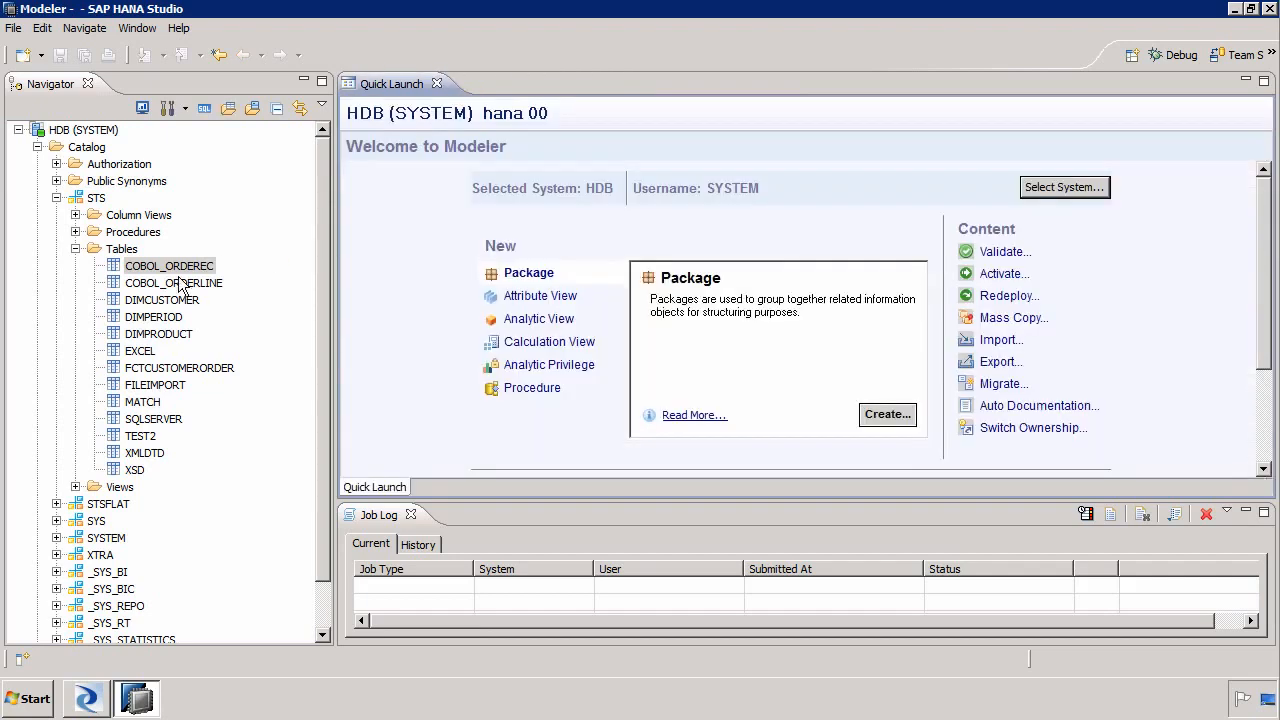
Preview the COBOL_ORDERLINE table's data, then close the preview and exit HANA Studio
right_click(167, 287)
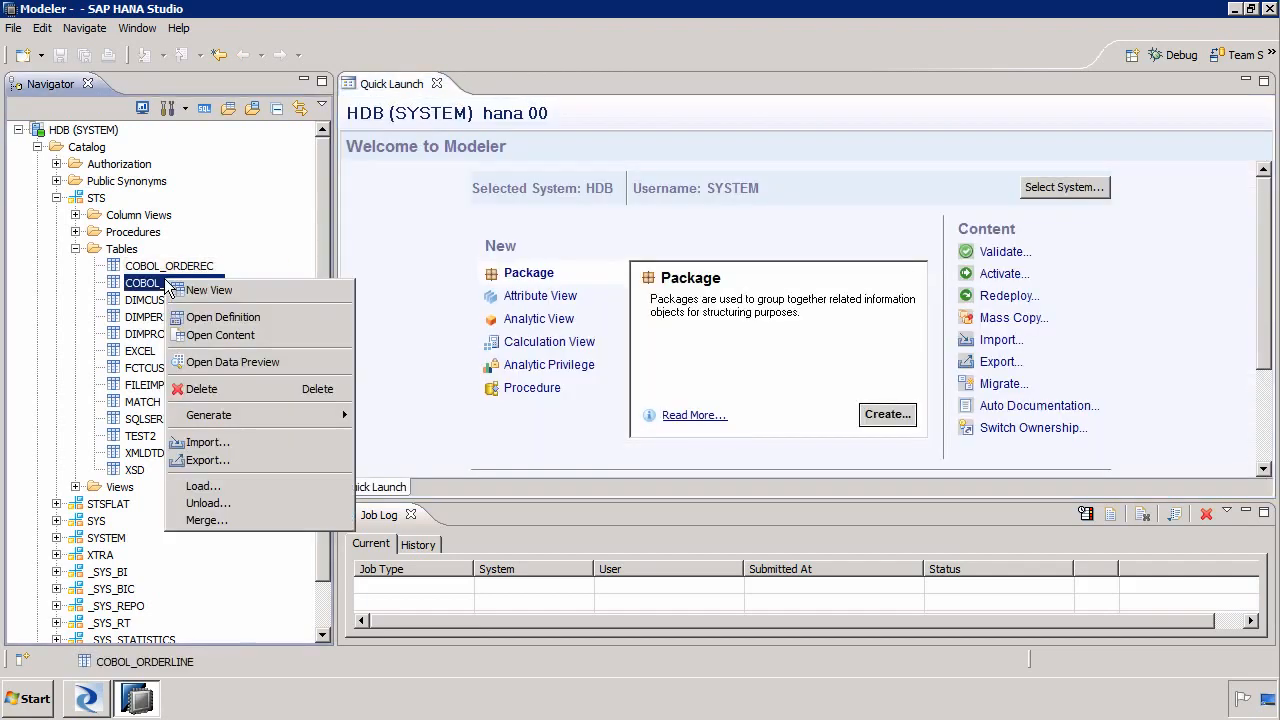
click(264, 362)
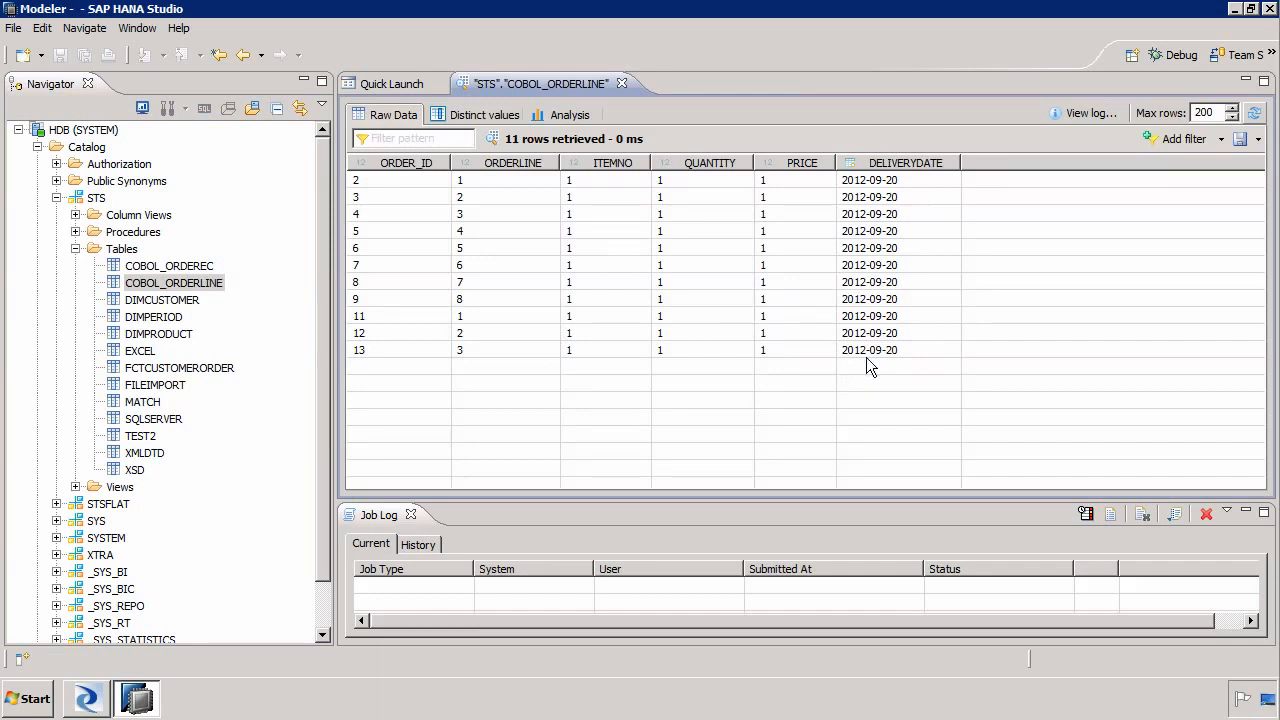
click(621, 84)
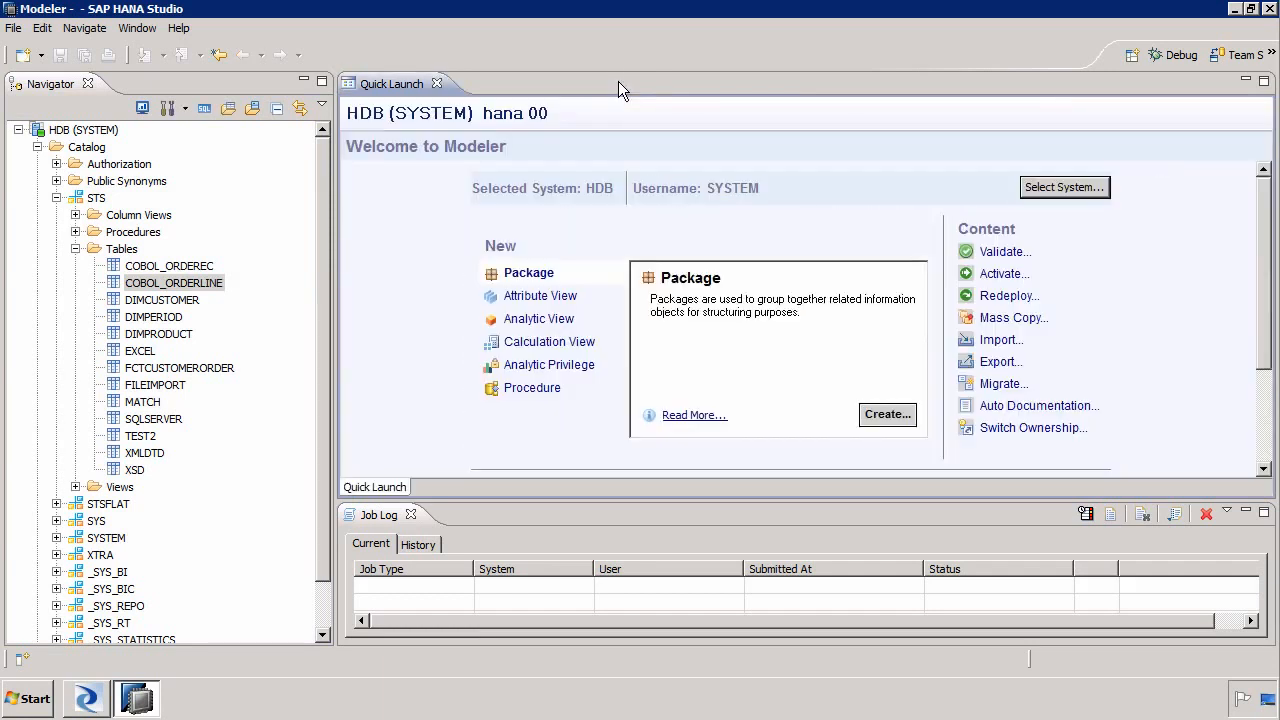
click(1270, 8)
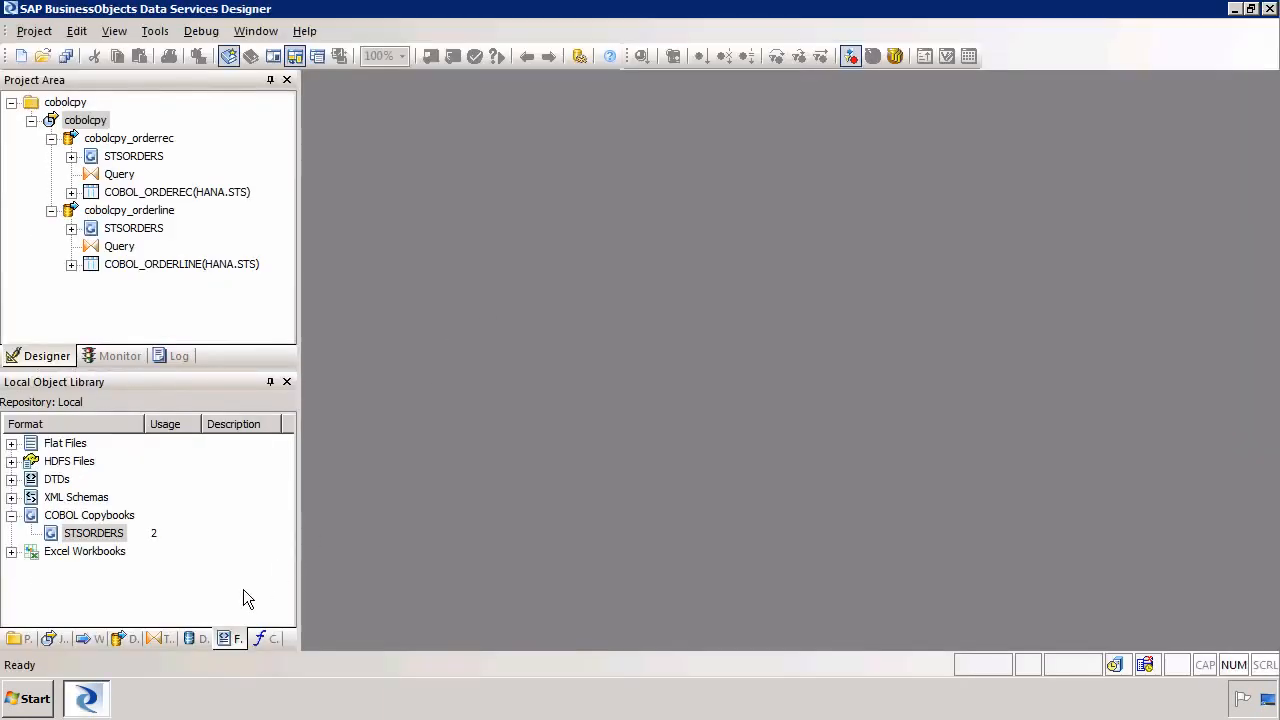
Open the cobolcpy_orderrec data flow and view the loaded data of the COBOL_ORDEREC target table
click(128, 139)
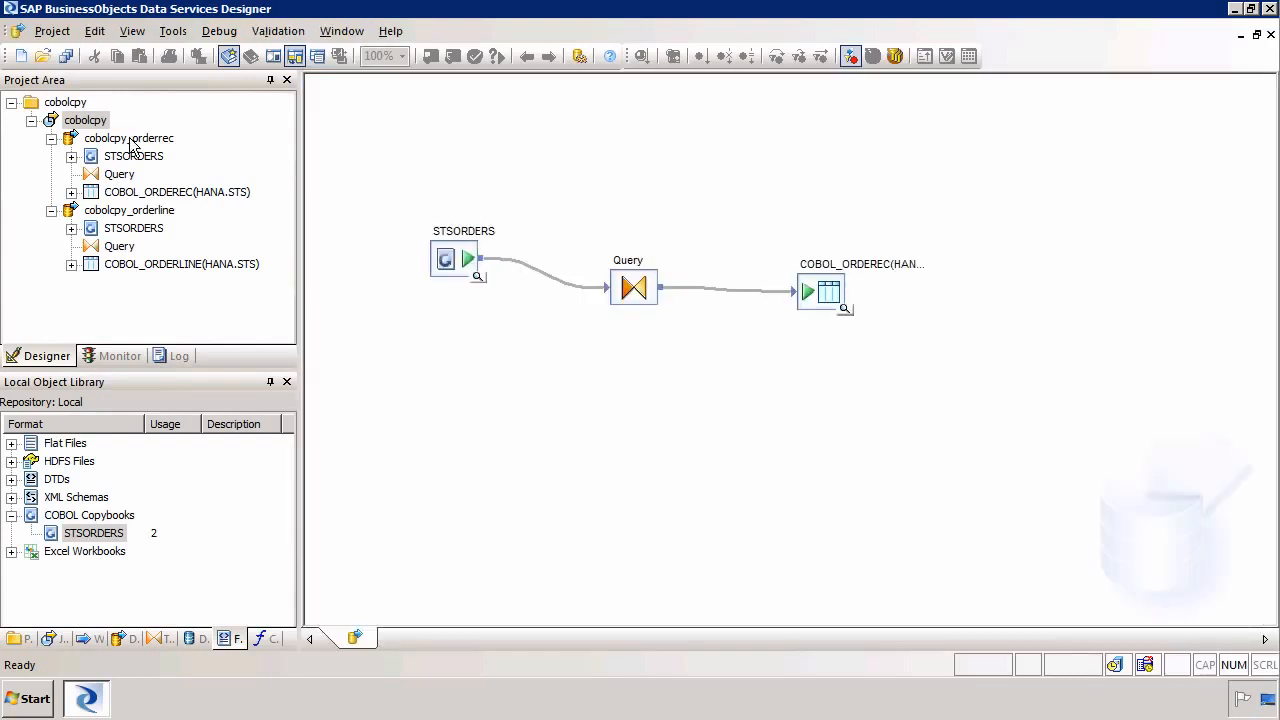
click(846, 311)
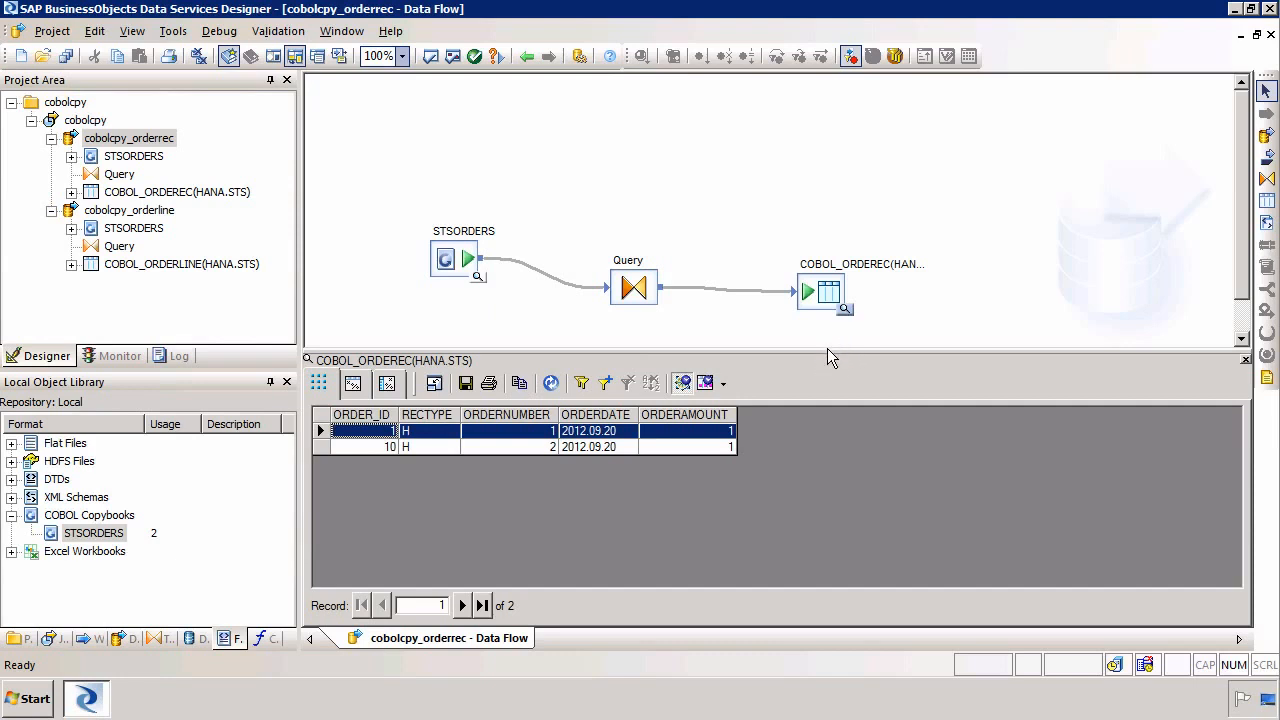
drag(827, 351, 835, 431)
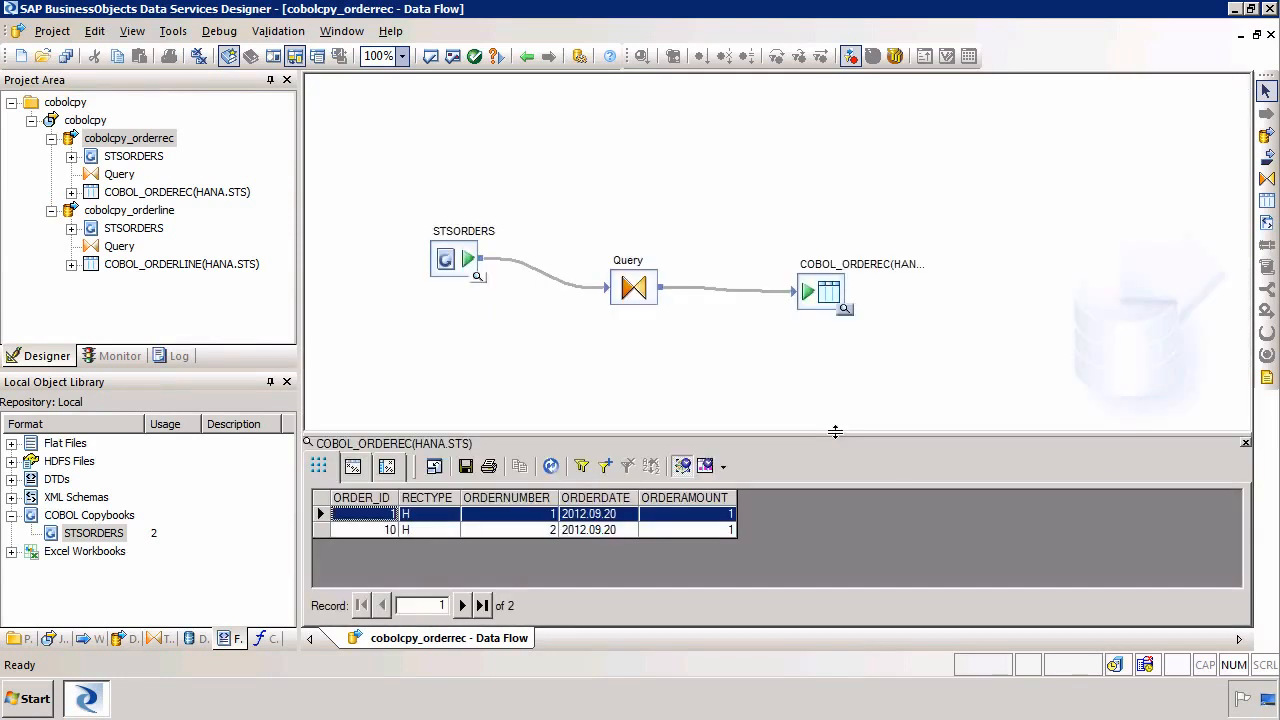